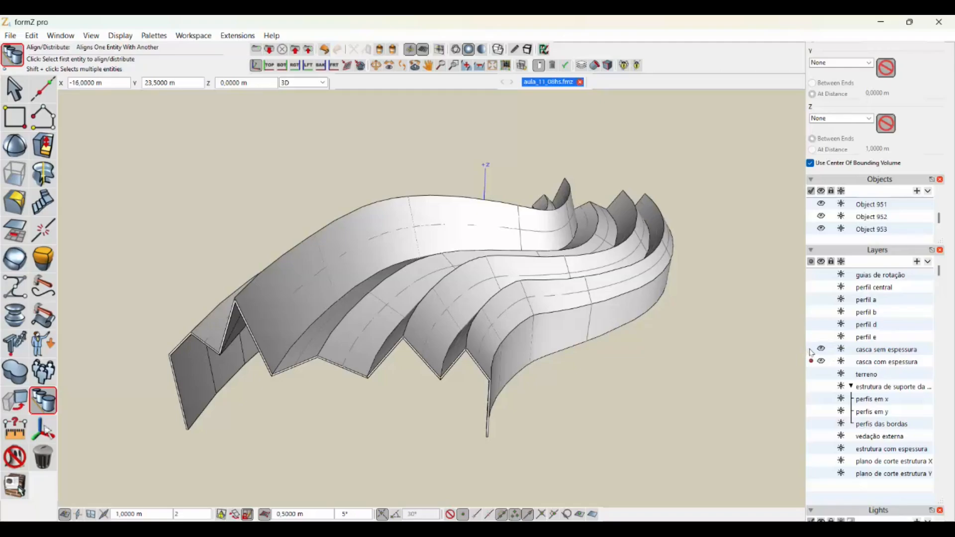
- Activate the "casca sem espessura" layer and hide the "casca com espessura" layer
{"action": "left_click", "coordinate": [811, 349]}
{"action": "left_click", "coordinate": [821, 361]}
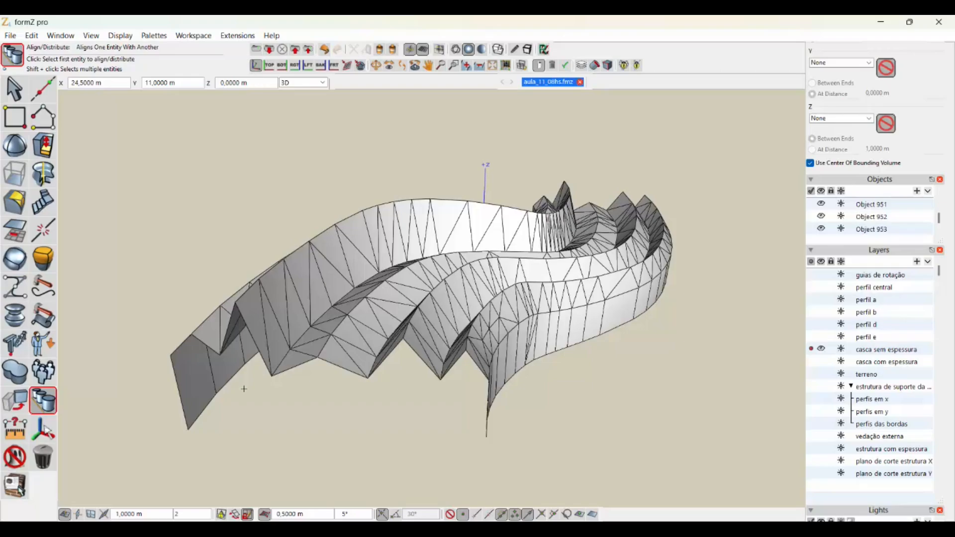
{"action": "left_click", "coordinate": [328, 337]}
- Make "casca com espessura" the active layer and hide the "casca sem espessura" layer
{"action": "left_click", "coordinate": [811, 362]}
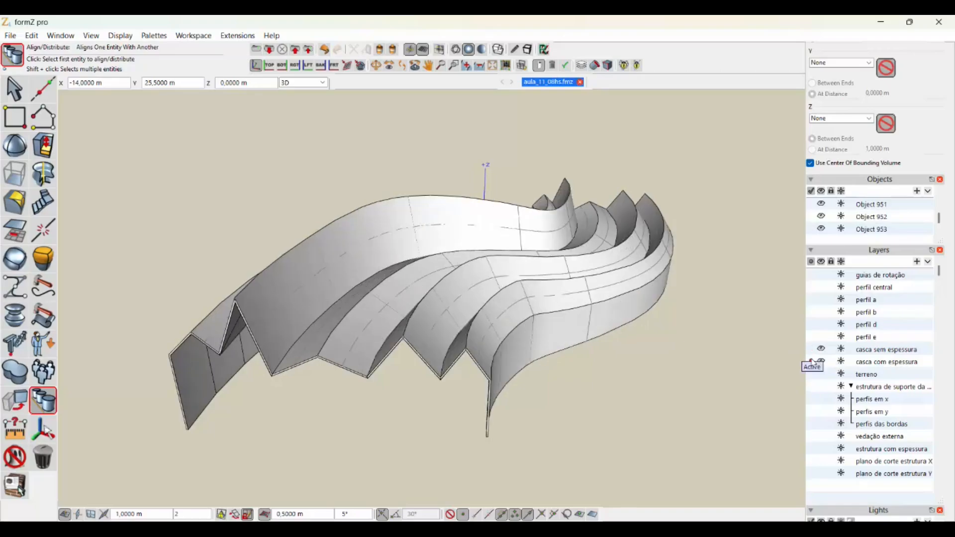
{"action": "left_click", "coordinate": [821, 350]}
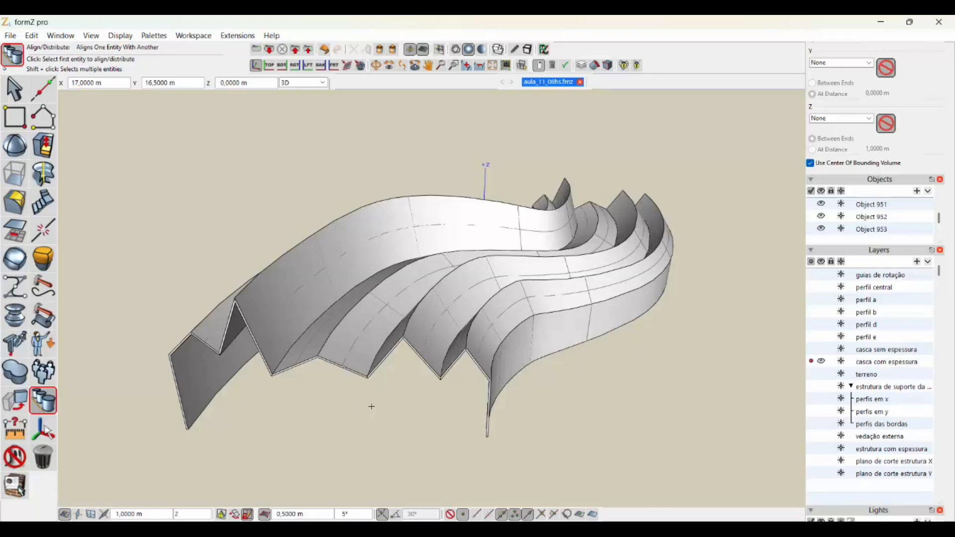
- Derive one new object from all the inner faces of the thick shell, using Derive Faces with Join Selected Faces
{"action": "middle_click_drag", "start_coordinate": [371, 407], "coordinate": [463, 302]}
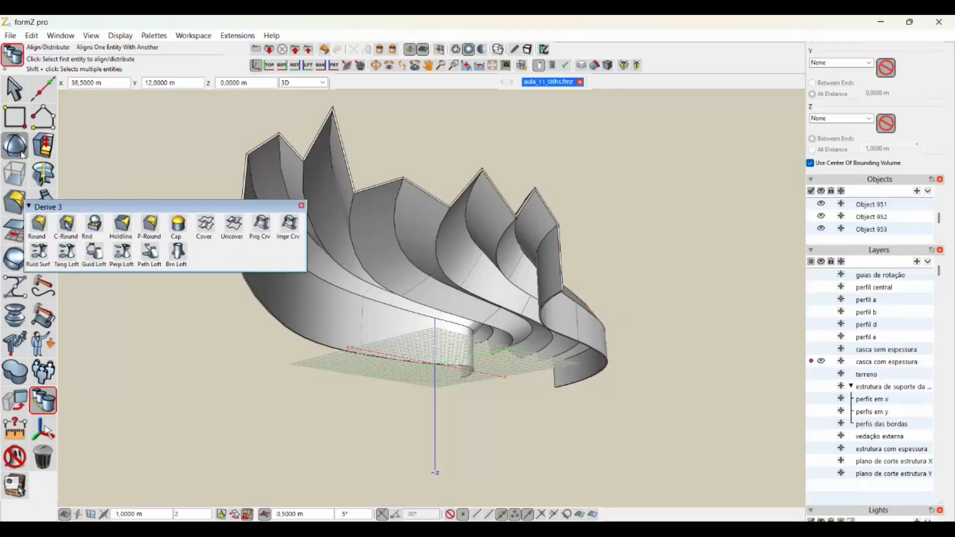
{"action": "mouse_move", "coordinate": [16, 177]}
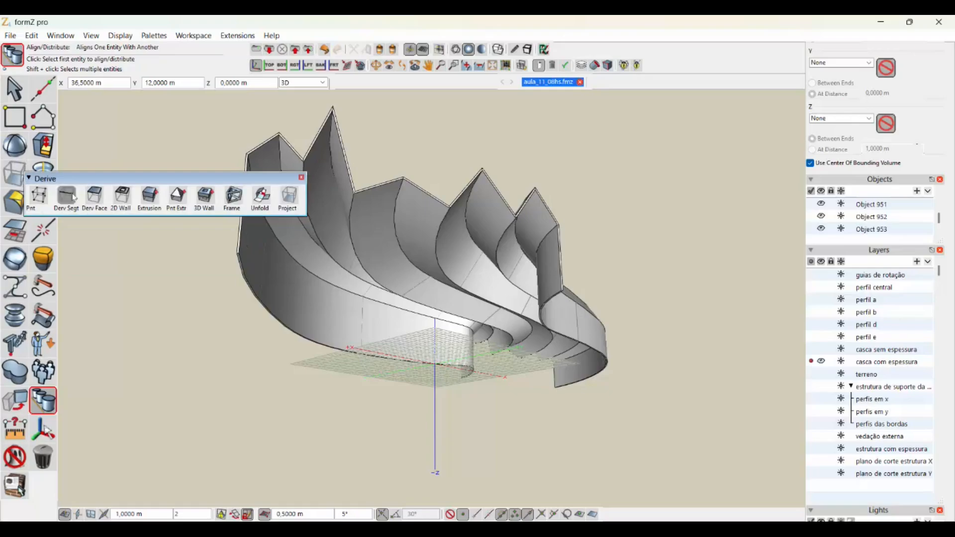
{"action": "left_click", "coordinate": [101, 194]}
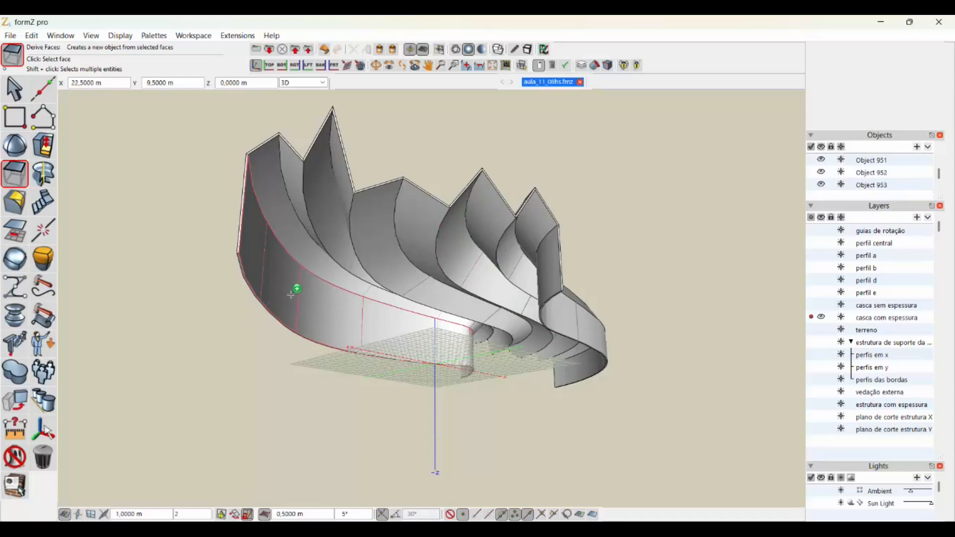
{"action": "left_click", "coordinate": [297, 310]}
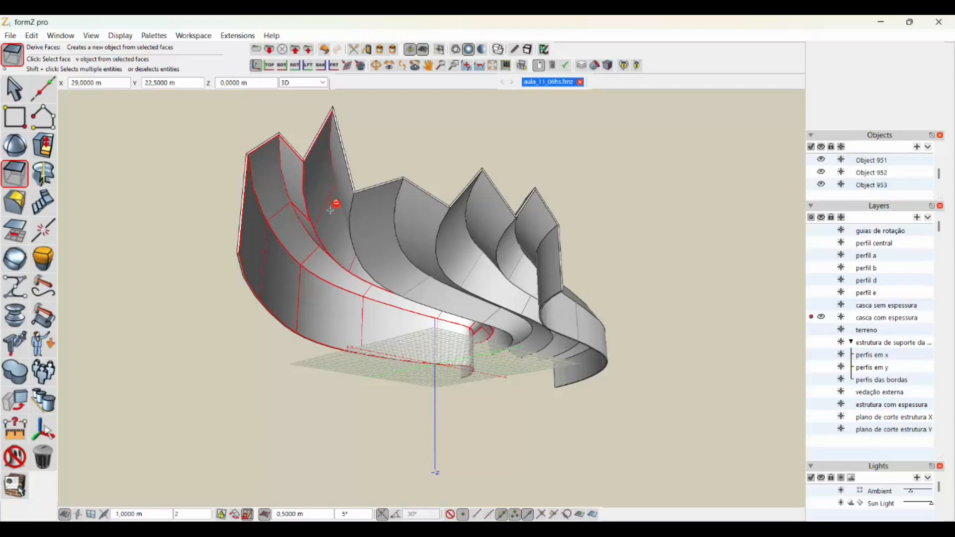
{"action": "left_click", "coordinate": [342, 183]}
{"action": "left_click", "coordinate": [404, 223]}
{"action": "left_click", "coordinate": [481, 216]}
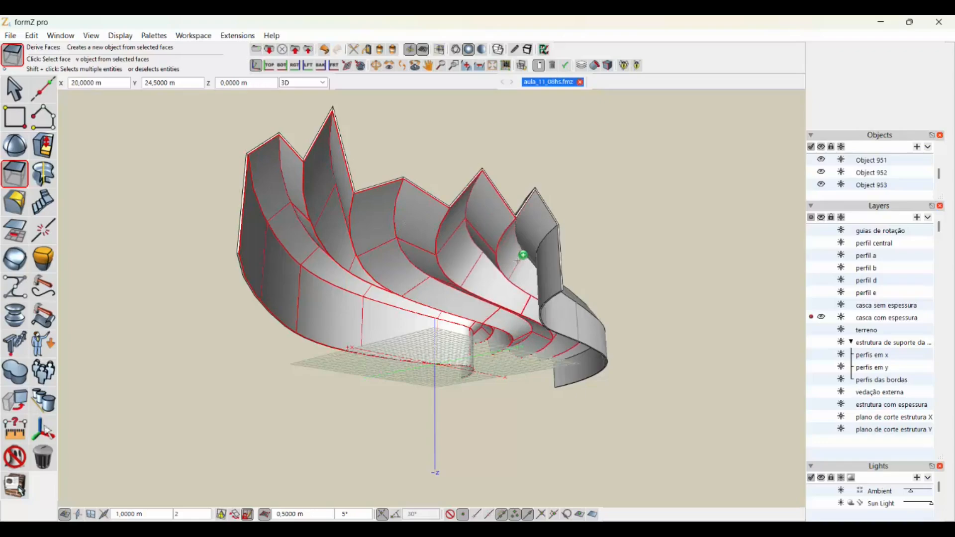
{"action": "left_click", "coordinate": [534, 233]}
{"action": "left_click", "coordinate": [553, 277]}
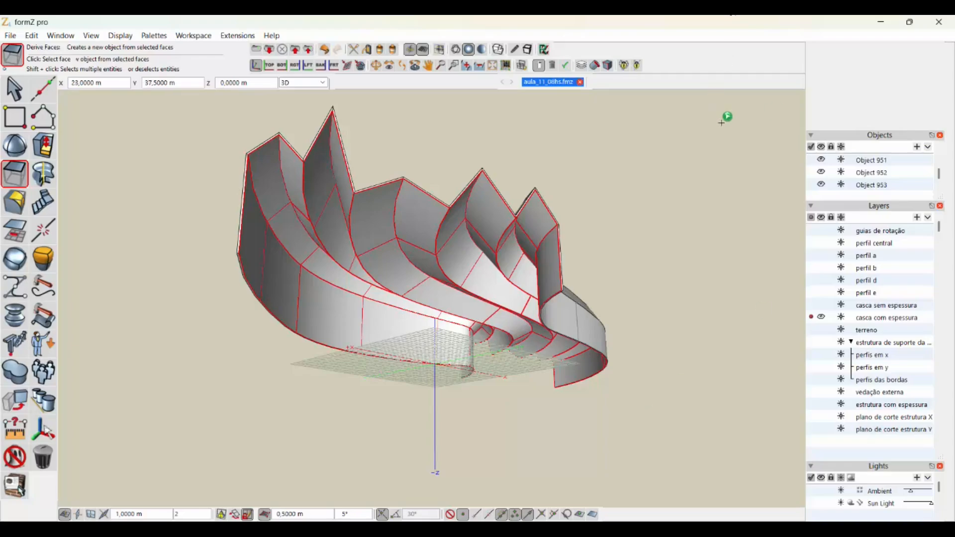
{"action": "scroll", "coordinate": [866, 118], "scroll_direction": "up", "scroll_amount": 7}
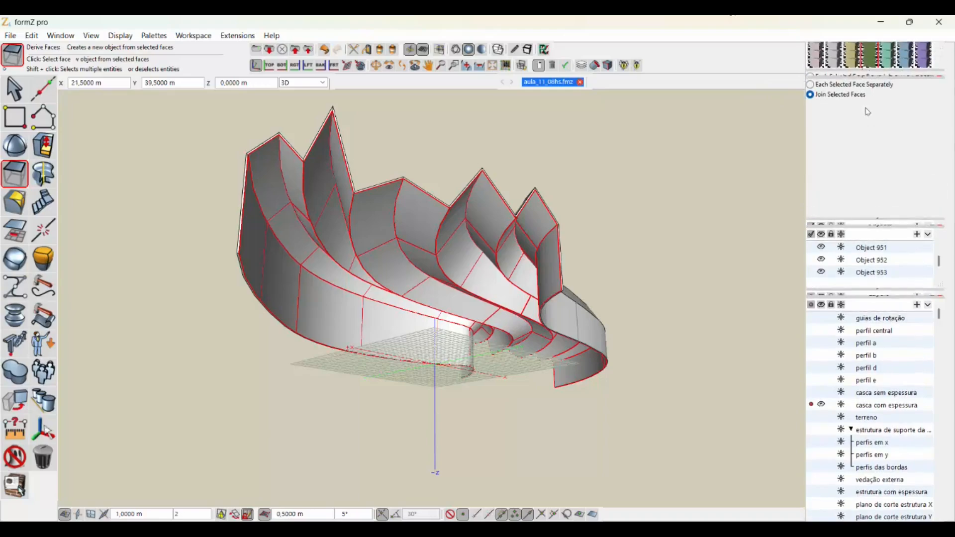
{"action": "scroll", "coordinate": [871, 118], "scroll_direction": "up", "scroll_amount": 1}
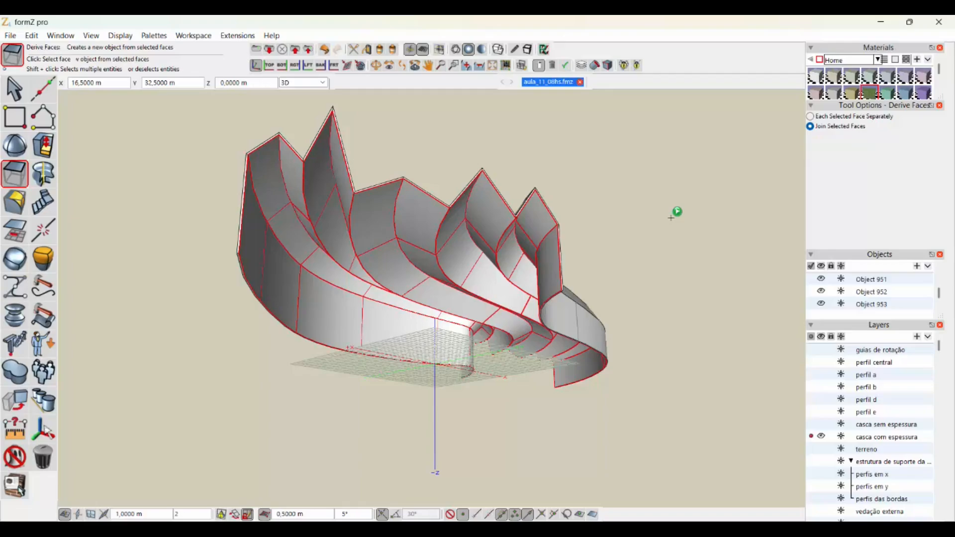
{"action": "left_click", "coordinate": [674, 215]}
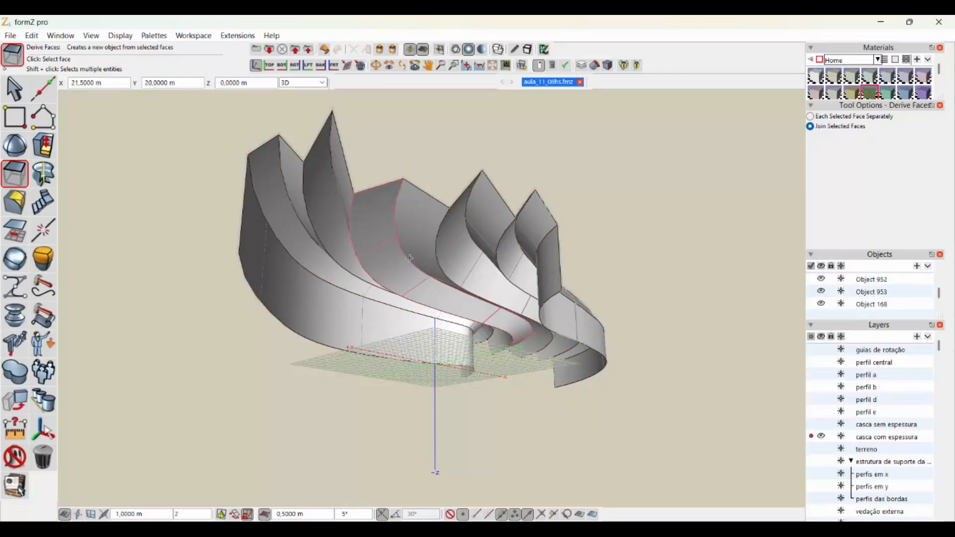
- Create a new layer named "volume do espaço interno"
{"action": "middle_click_drag", "start_coordinate": [537, 268], "coordinate": [561, 311]}
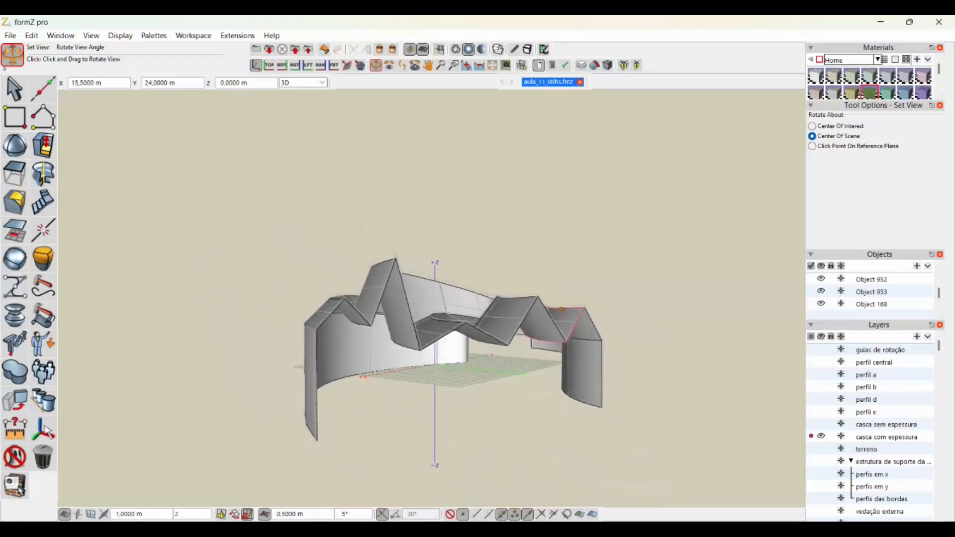
{"action": "left_click_drag", "start_coordinate": [561, 310], "coordinate": [513, 326]}
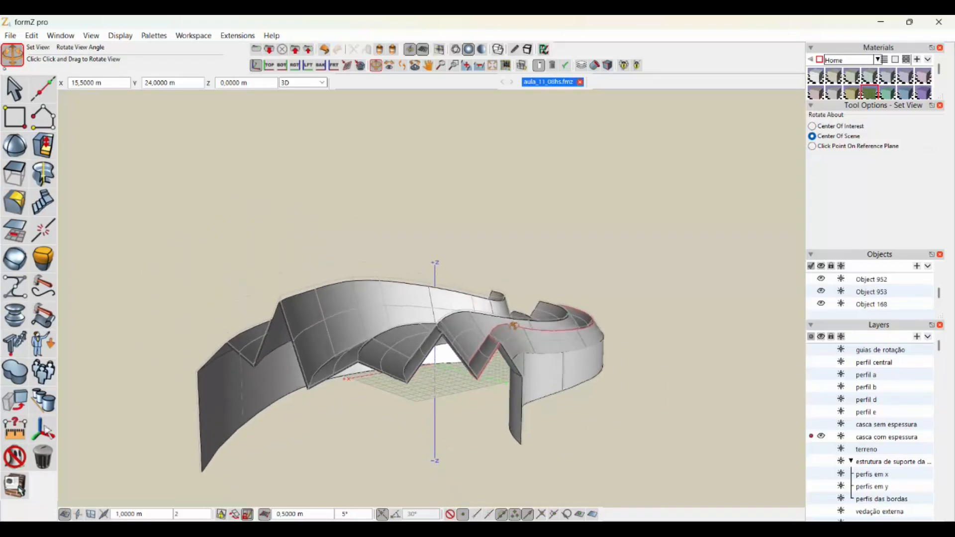
{"action": "middle_click_drag", "start_coordinate": [513, 325], "coordinate": [504, 329]}
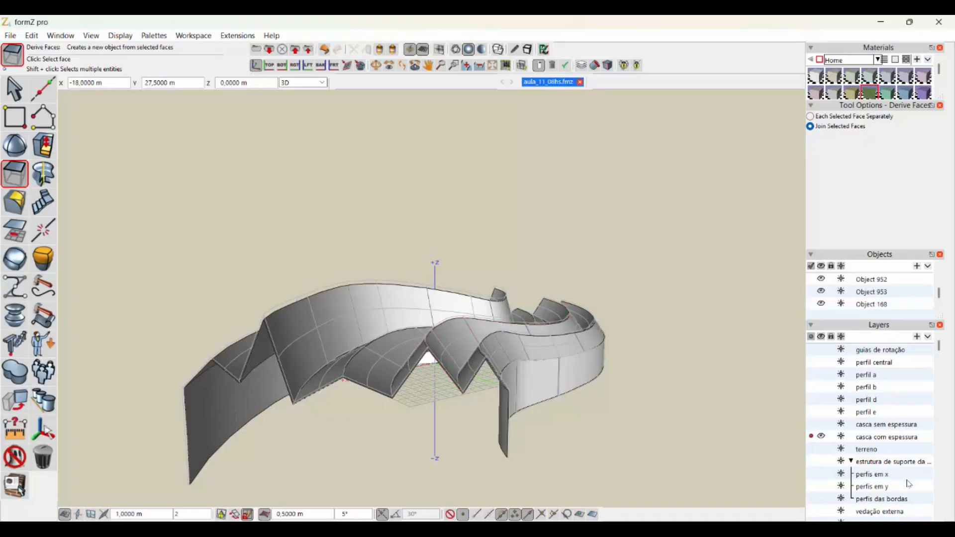
{"action": "scroll", "coordinate": [890, 442], "scroll_direction": "down", "scroll_amount": 1}
{"action": "scroll", "coordinate": [884, 429], "scroll_direction": "down", "scroll_amount": 3}
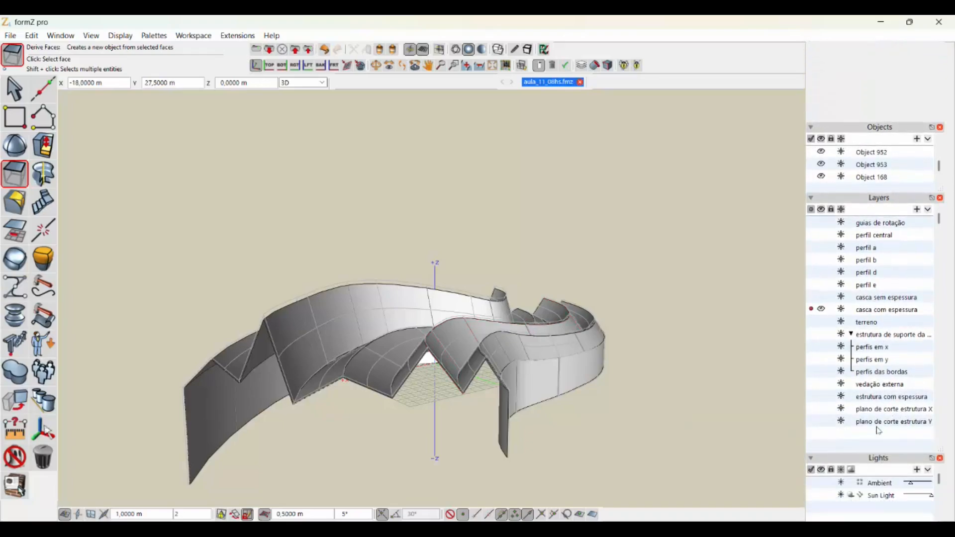
{"action": "left_click", "coordinate": [917, 193]}
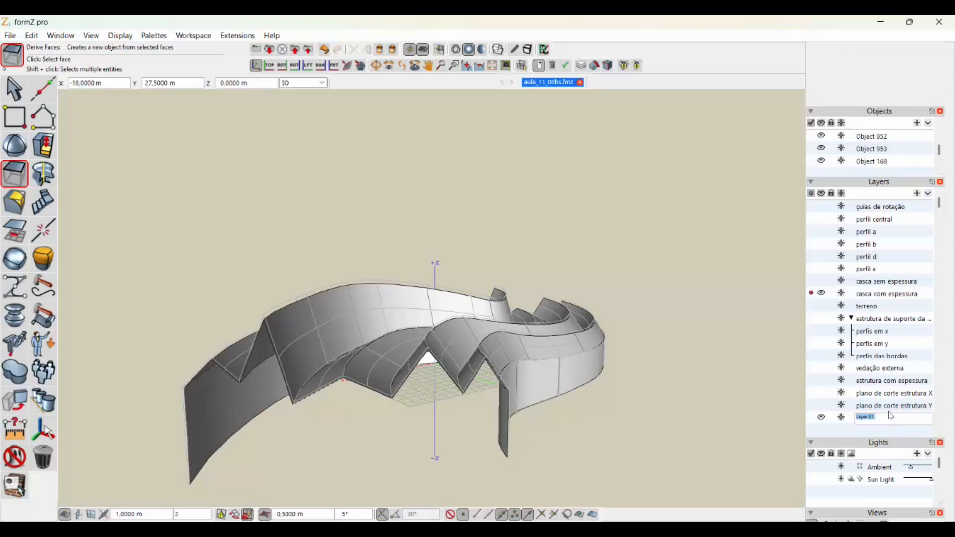
{"action": "type", "text": "volume do edi"}
{"action": "type", "text": "o interno"}
{"action": "left_click", "coordinate": [852, 429]}
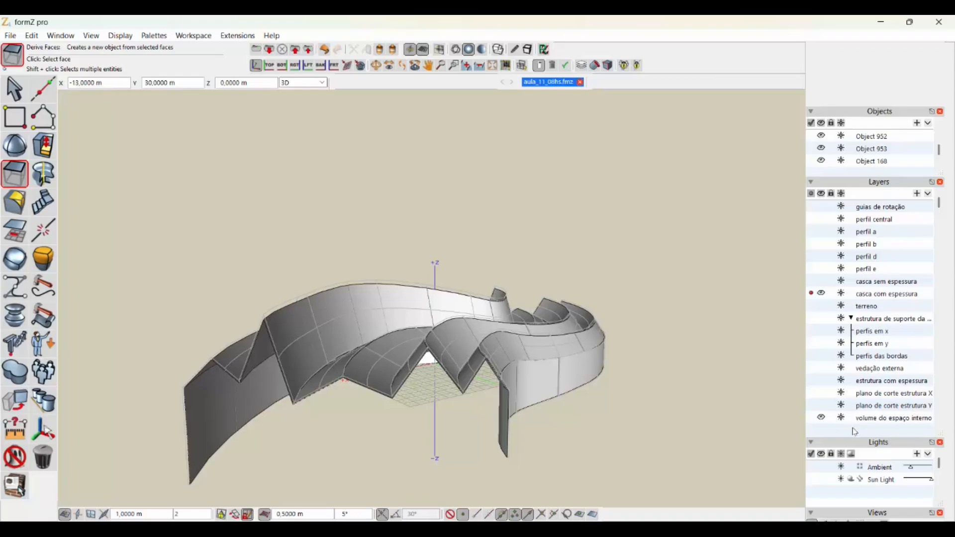
- Assign the derived inner surface to the "volume do espaço interno" layer and make that layer active
{"action": "left_click_drag", "start_coordinate": [860, 419], "coordinate": [527, 365]}
{"action": "left_click", "coordinate": [811, 417]}
- Unghost the original thick shell and hide its "casca com espessura" layer
{"action": "left_click", "coordinate": [17, 456]}
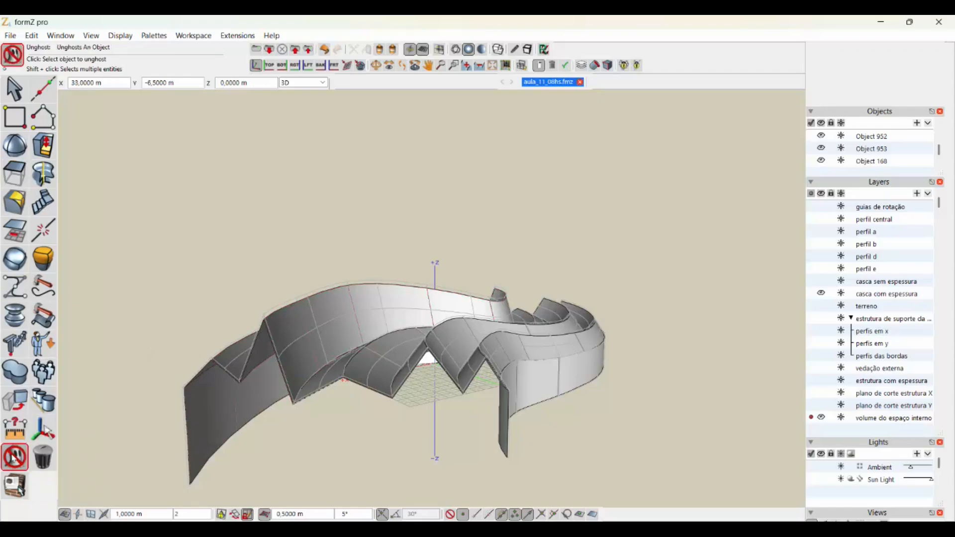
{"action": "left_click", "coordinate": [303, 335]}
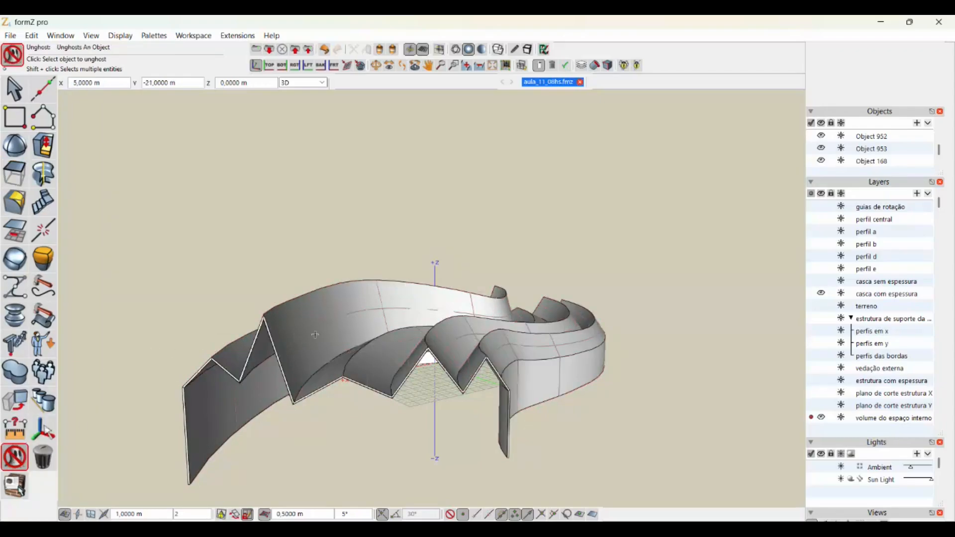
{"action": "left_click", "coordinate": [821, 293]}
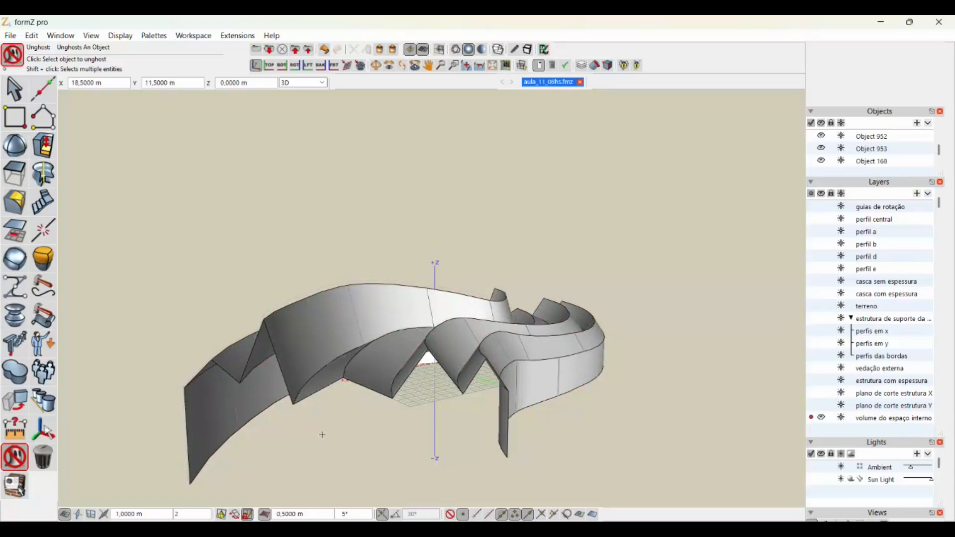
- Examine the isolated inner surface of the shell and its open zigzag front edge
{"action": "middle_click_drag", "start_coordinate": [323, 433], "coordinate": [338, 403]}
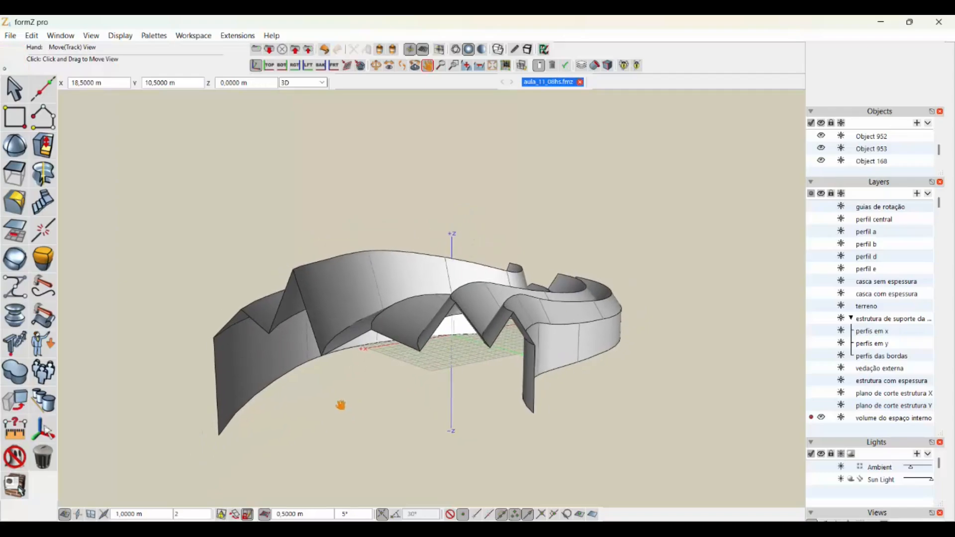
{"action": "scroll", "coordinate": [326, 399], "scroll_direction": "up", "scroll_amount": 5}
{"action": "scroll", "coordinate": [324, 398], "scroll_direction": "down", "scroll_amount": 2}
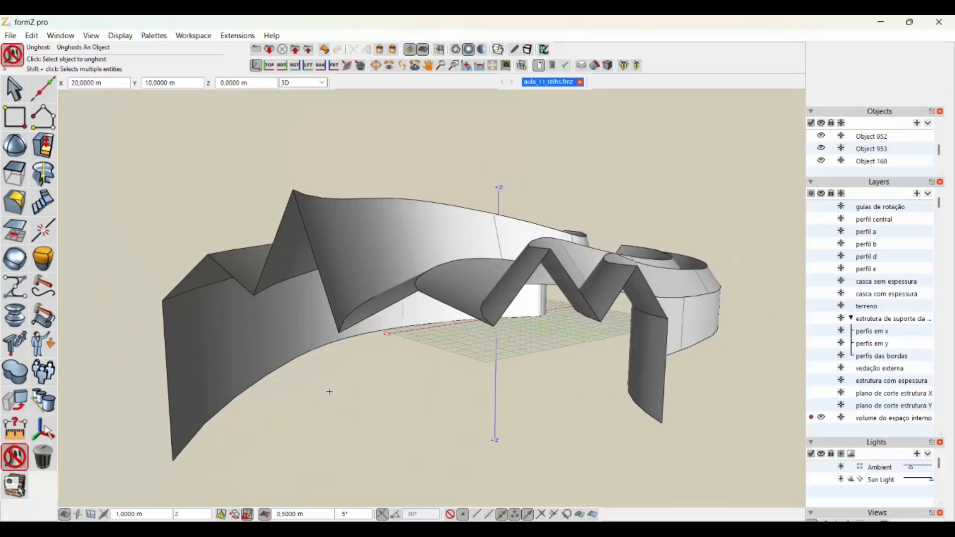
{"action": "scroll", "coordinate": [329, 391], "scroll_direction": "up", "scroll_amount": 1}
{"action": "scroll", "coordinate": [546, 378], "scroll_direction": "down", "scroll_amount": 1}
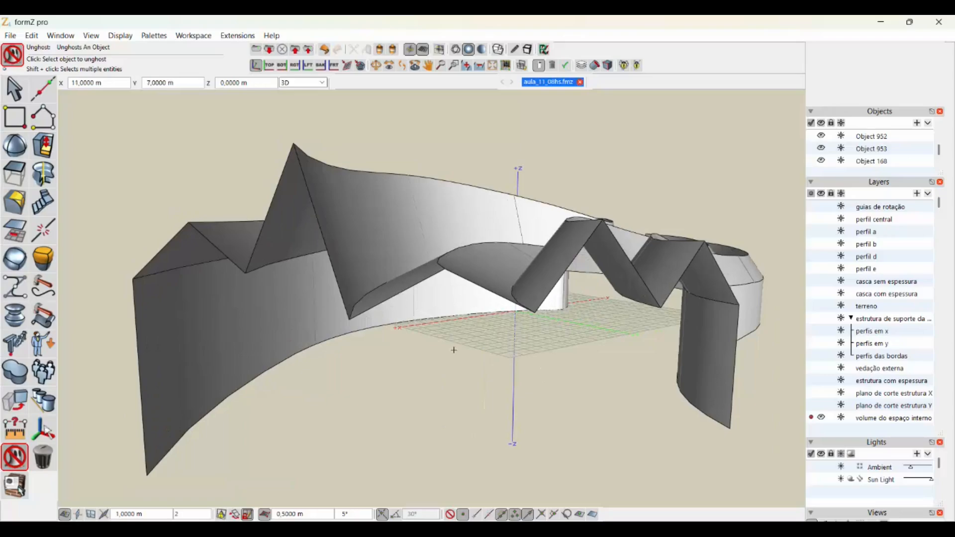
{"action": "middle_click_drag", "start_coordinate": [453, 351], "coordinate": [428, 358], "text": "shift"}
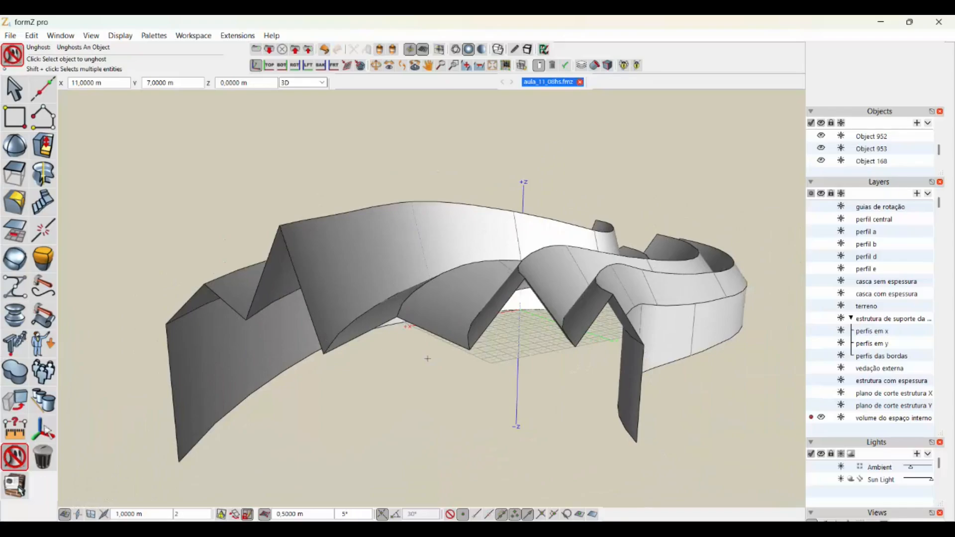
{"action": "scroll", "coordinate": [428, 359], "scroll_direction": "up", "scroll_amount": 2}
{"action": "scroll", "coordinate": [456, 369], "scroll_direction": "down", "scroll_amount": 2}
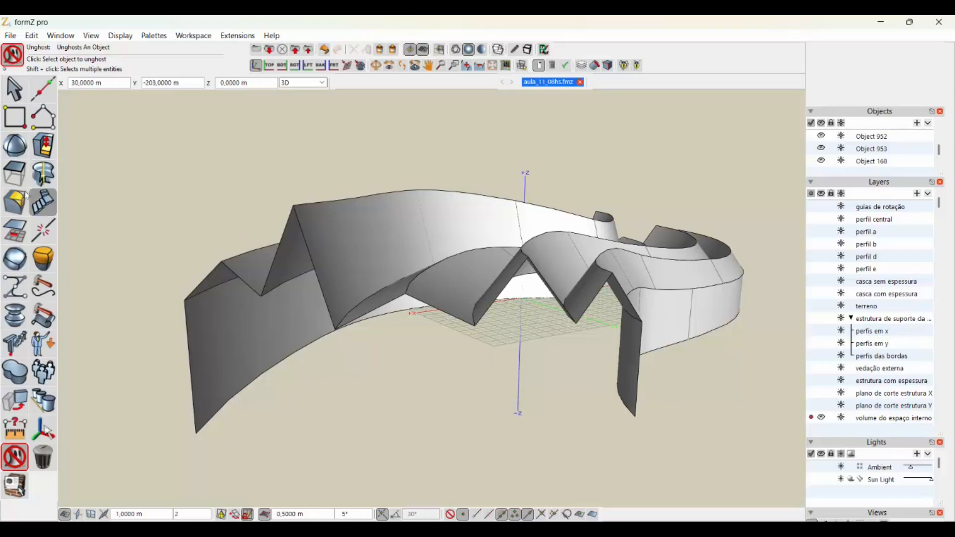
- Select every segment of the shell's front zigzag edge, including both vertical end edges, for Derive Segments
{"action": "left_click", "coordinate": [14, 174]}
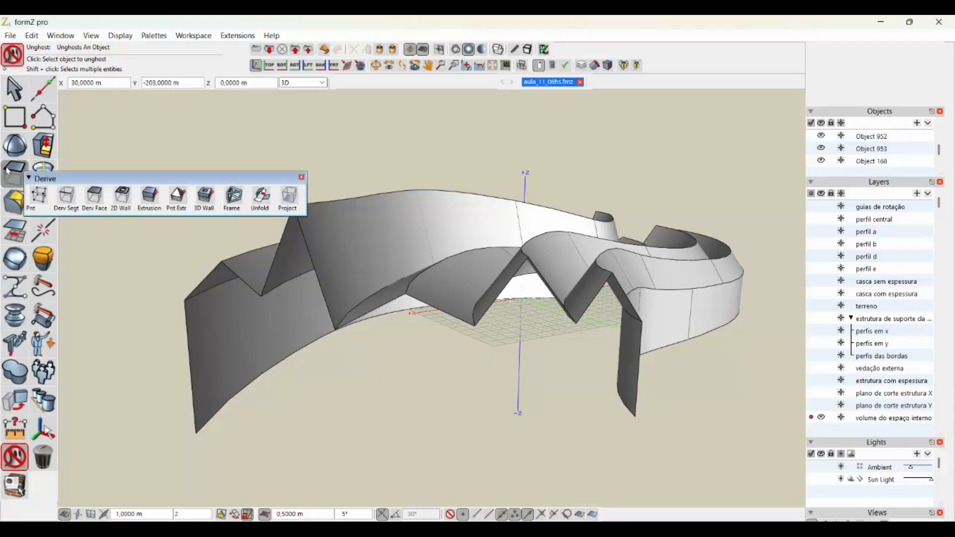
{"action": "left_click", "coordinate": [68, 199]}
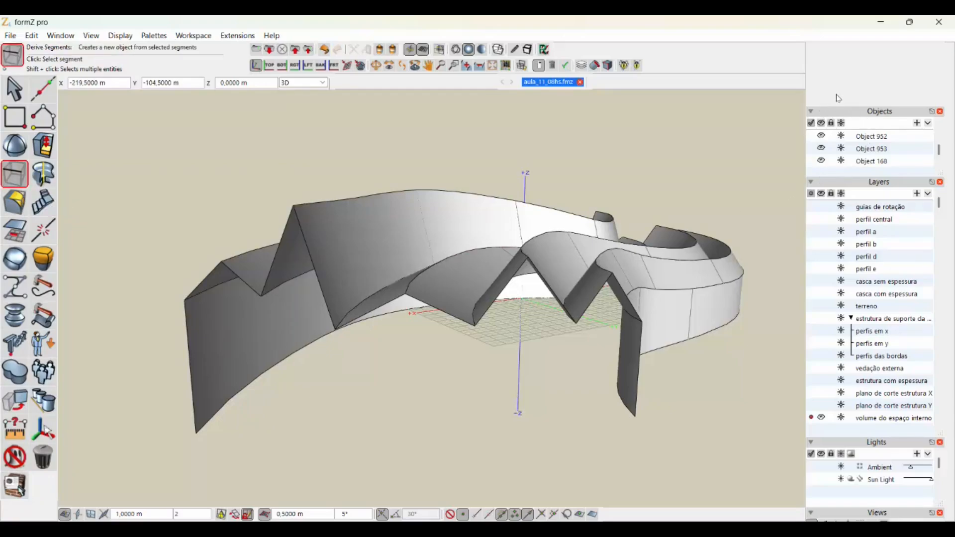
{"action": "scroll", "coordinate": [840, 95], "scroll_direction": "up", "scroll_amount": 4}
{"action": "scroll", "coordinate": [842, 97], "scroll_direction": "up", "scroll_amount": 3}
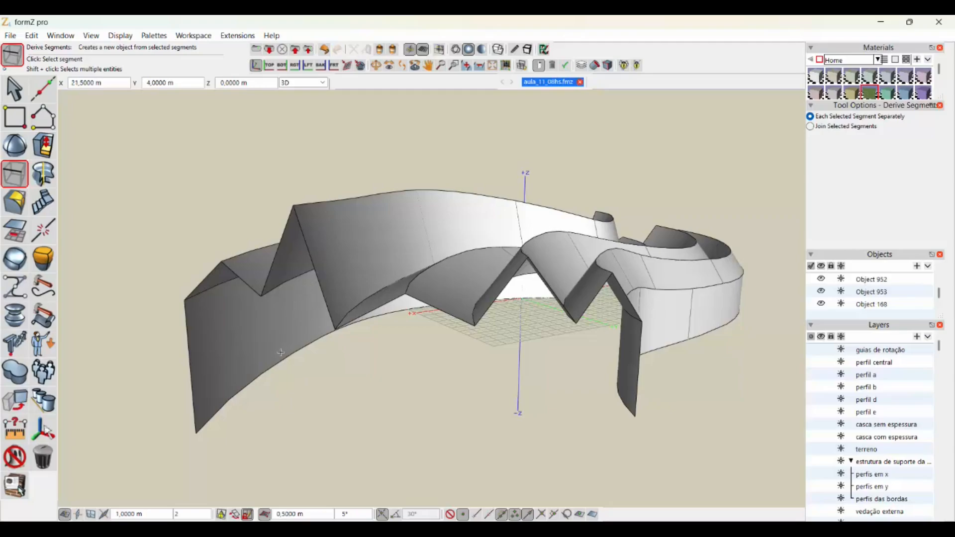
{"action": "left_click", "coordinate": [192, 355]}
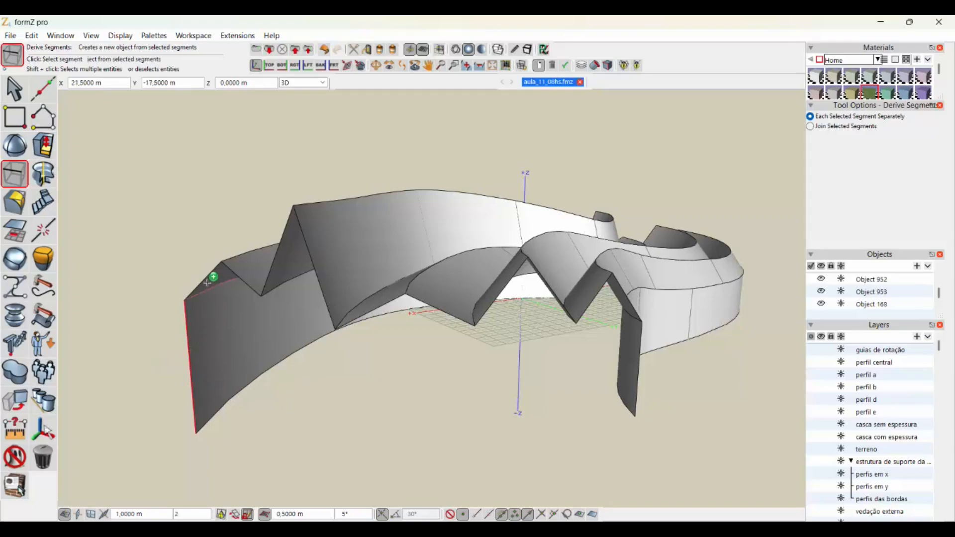
{"action": "left_click", "coordinate": [233, 270], "text": "shift"}
{"action": "left_click", "coordinate": [277, 252], "text": "shift"}
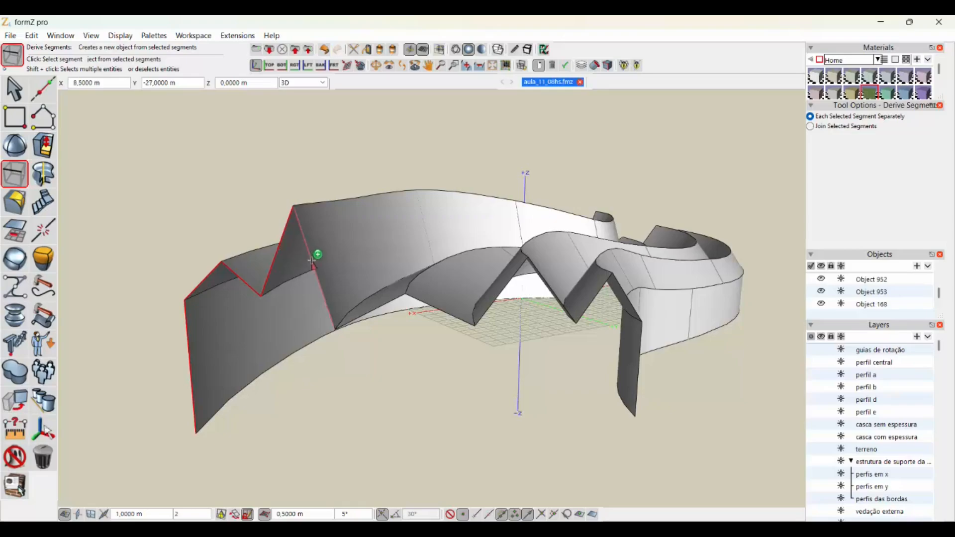
{"action": "left_click", "coordinate": [311, 259], "text": "shift"}
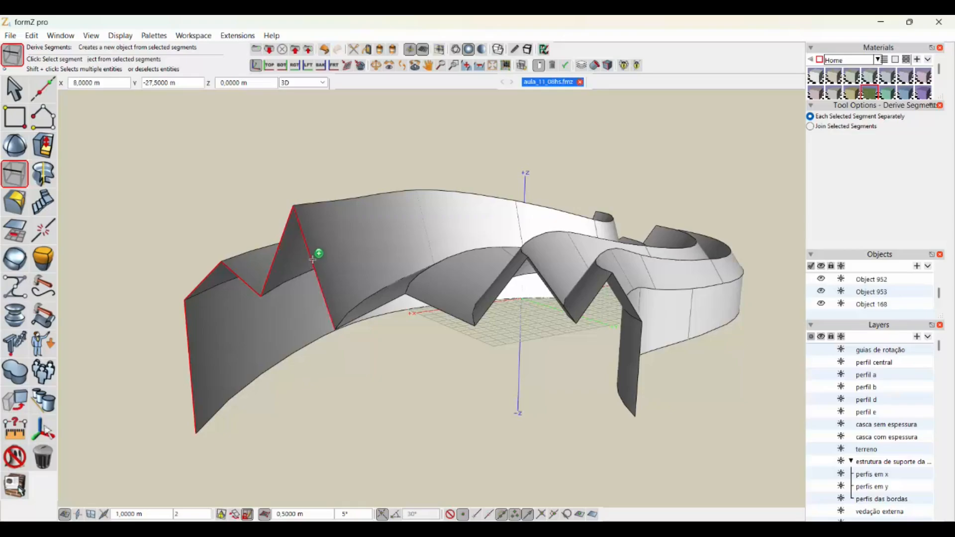
{"action": "left_click", "coordinate": [368, 305], "text": "shift"}
{"action": "left_click", "coordinate": [422, 302], "text": "shift"}
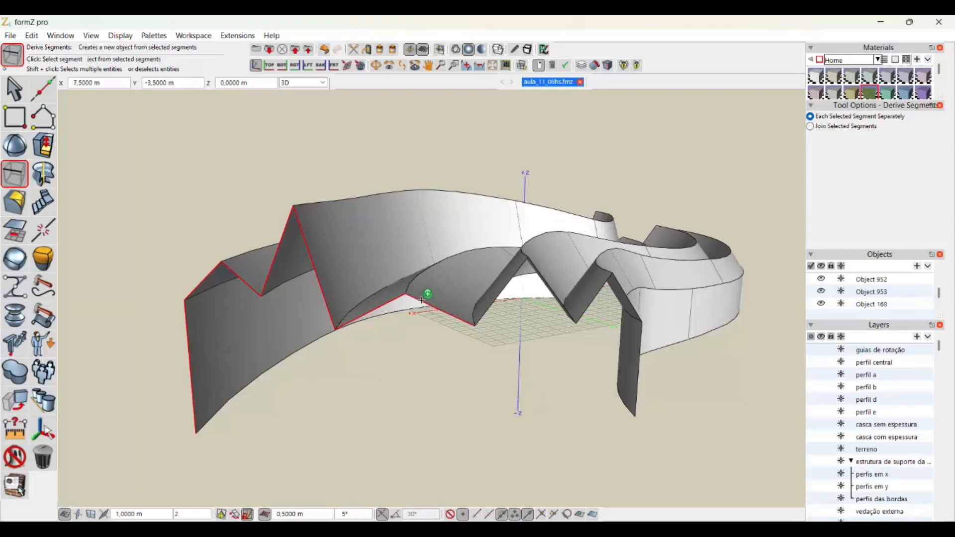
{"action": "left_click", "coordinate": [492, 302], "text": "shift"}
{"action": "left_click", "coordinate": [547, 283], "text": "shift"}
{"action": "left_click", "coordinate": [597, 297], "text": "shift"}
{"action": "left_click", "coordinate": [625, 297], "text": "shift"}
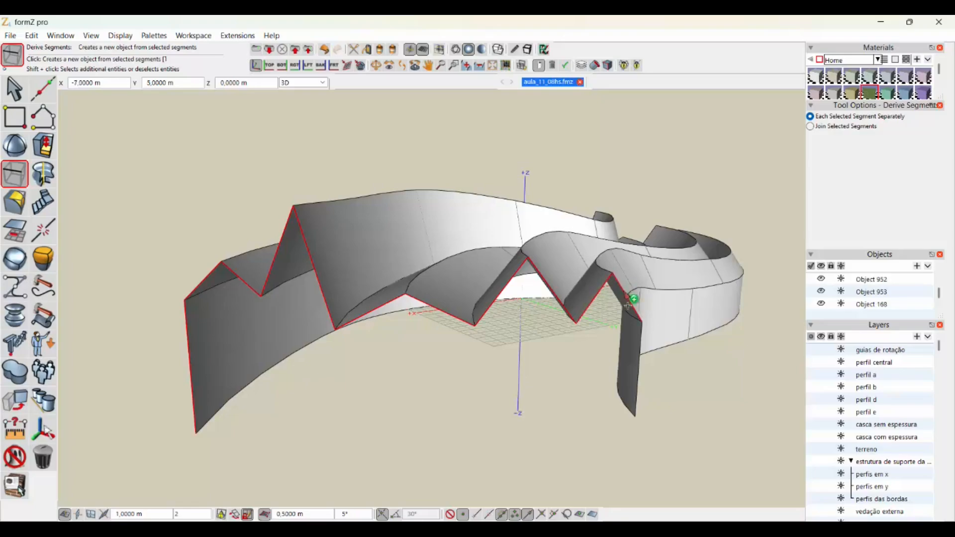
{"action": "left_click", "coordinate": [641, 338], "text": "shift"}
- Add the curved base edges of the shell's side walls to the segment selection
{"action": "left_click", "coordinate": [281, 359], "text": "shift"}
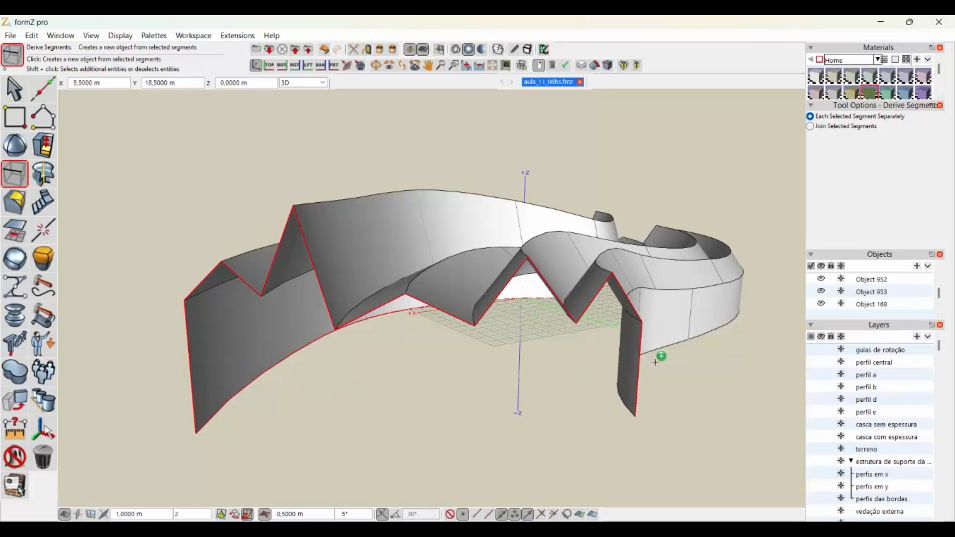
{"action": "left_click", "coordinate": [664, 343], "text": "shift"}
- Add all segments of the opposite zigzag end, including its two vertical edges, to the segment selection
{"action": "middle_click_drag", "start_coordinate": [717, 335], "coordinate": [217, 297]}
{"action": "scroll", "coordinate": [218, 297], "scroll_direction": "down", "scroll_amount": 3}
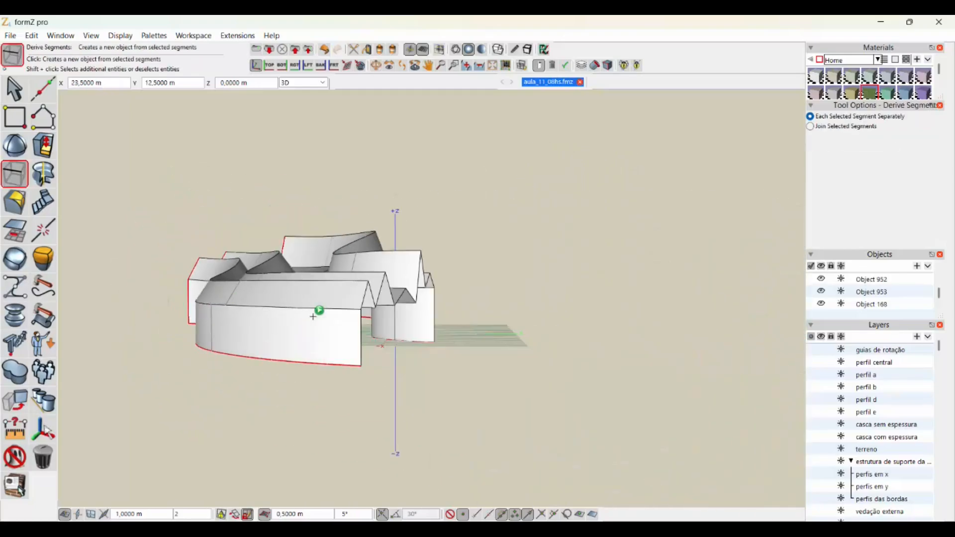
{"action": "middle_click_drag", "start_coordinate": [318, 312], "coordinate": [192, 326]}
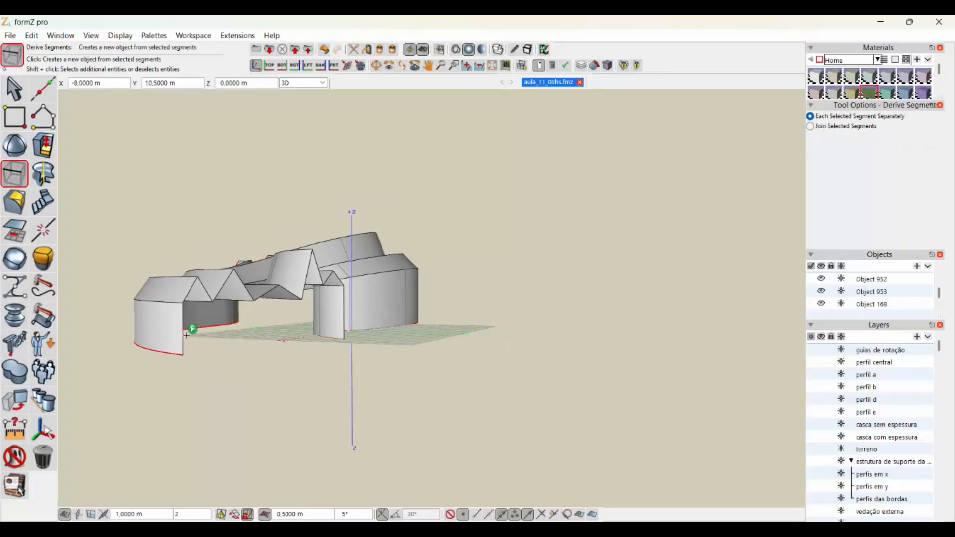
{"action": "scroll", "coordinate": [182, 333], "scroll_direction": "up", "scroll_amount": 3}
{"action": "scroll", "coordinate": [180, 337], "scroll_direction": "up", "scroll_amount": 2}
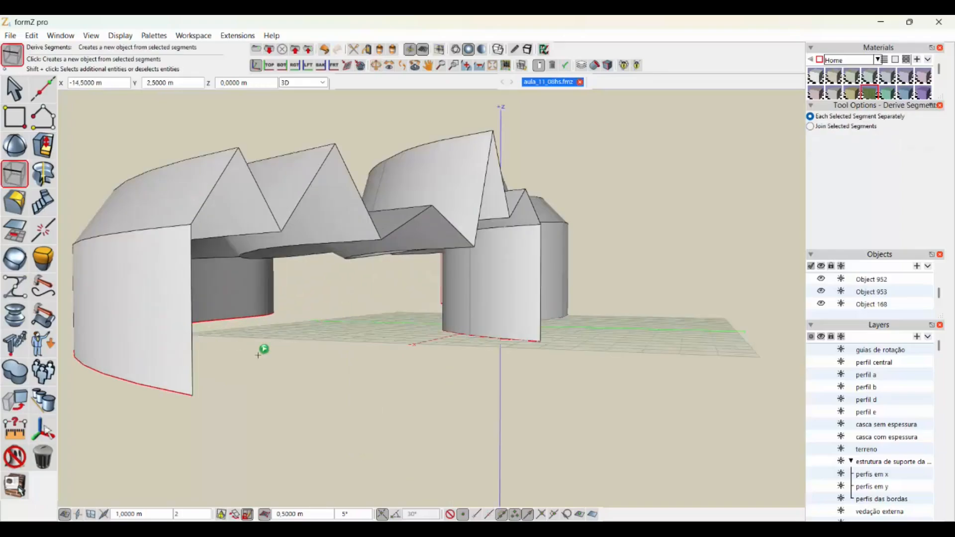
{"action": "left_click", "coordinate": [192, 307], "text": "shift"}
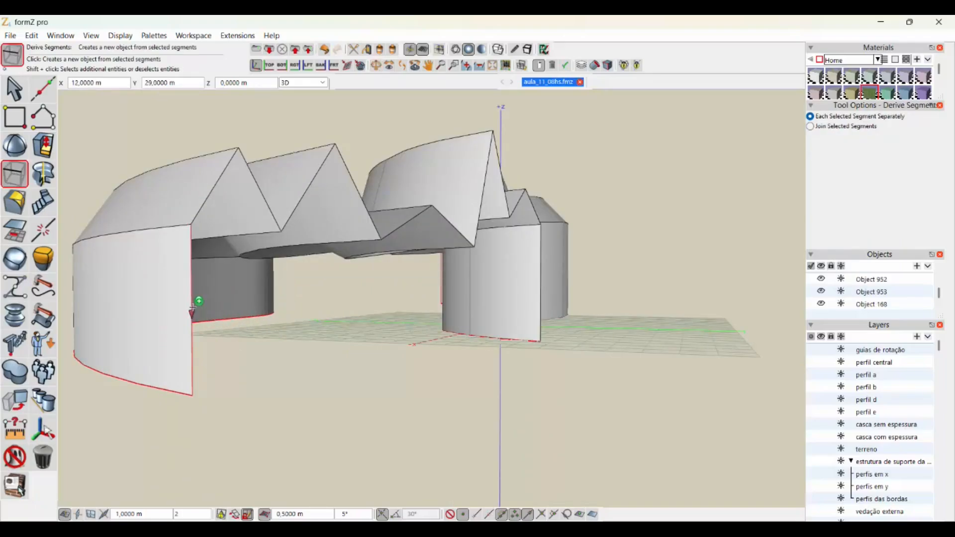
{"action": "left_click", "coordinate": [214, 187], "text": "shift"}
{"action": "left_click", "coordinate": [254, 172], "text": "shift"}
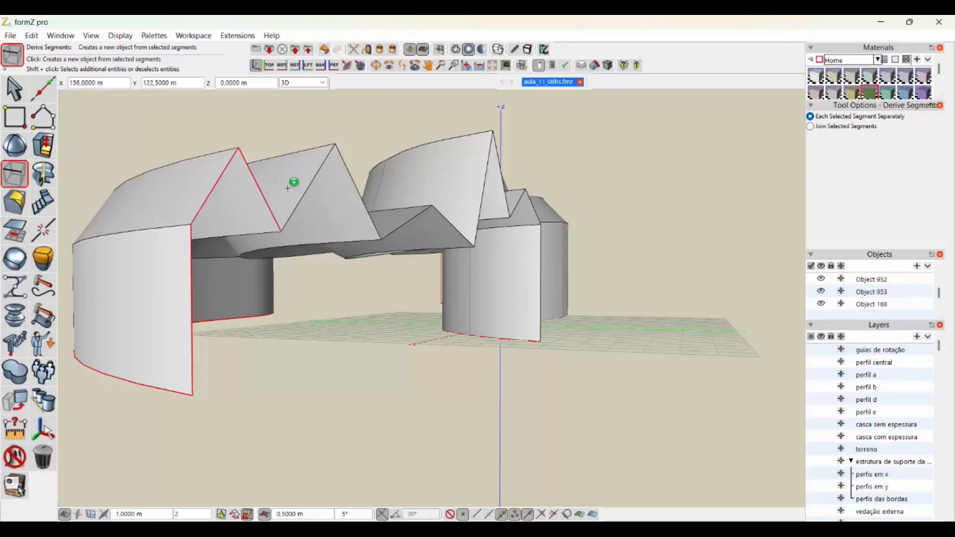
{"action": "left_click", "coordinate": [302, 196], "text": "shift"}
{"action": "left_click", "coordinate": [354, 178]}
{"action": "left_click", "coordinate": [453, 225]}
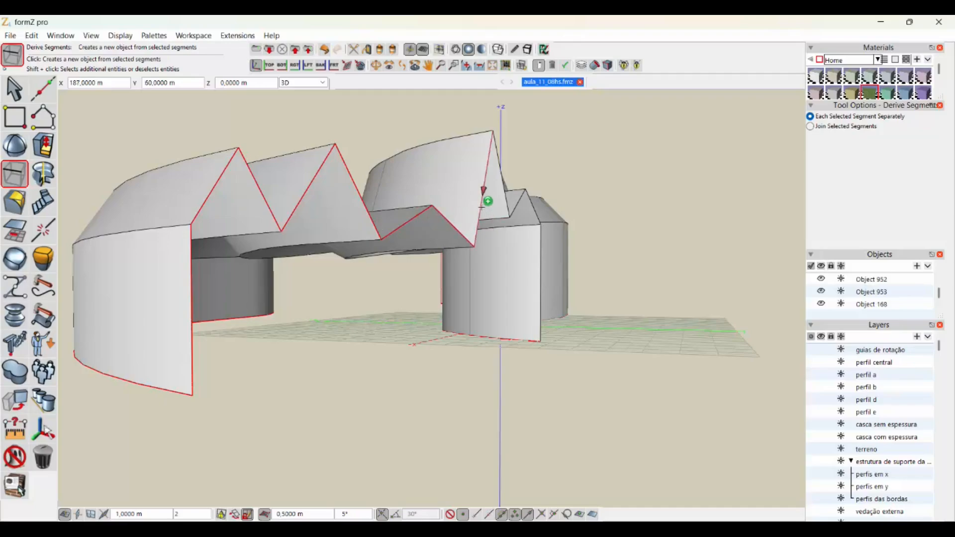
{"action": "left_click", "coordinate": [485, 207]}
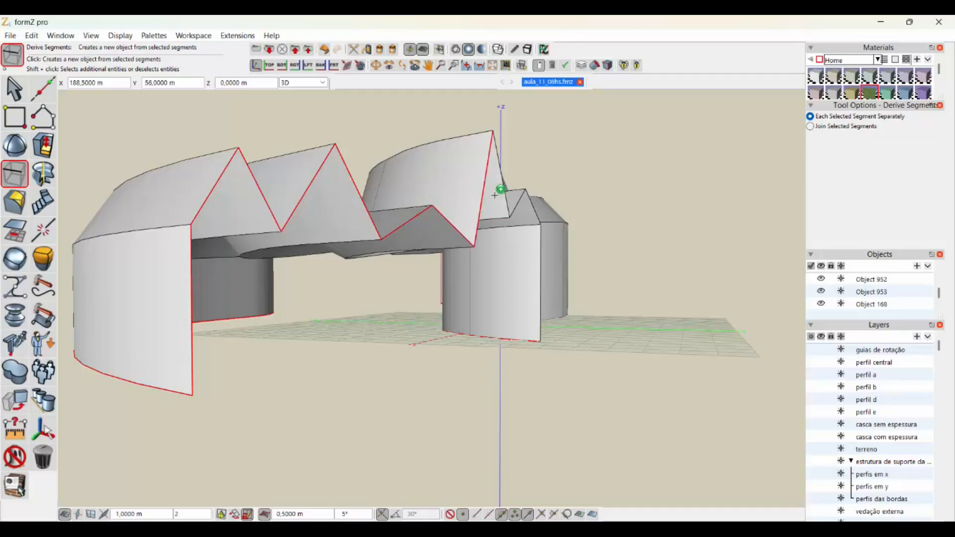
{"action": "left_click", "coordinate": [501, 168]}
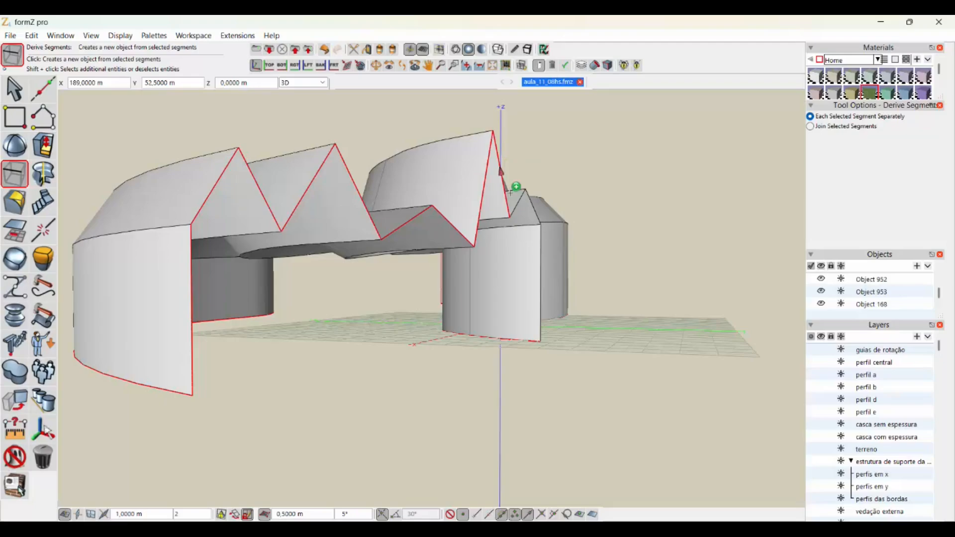
{"action": "left_click", "coordinate": [530, 208]}
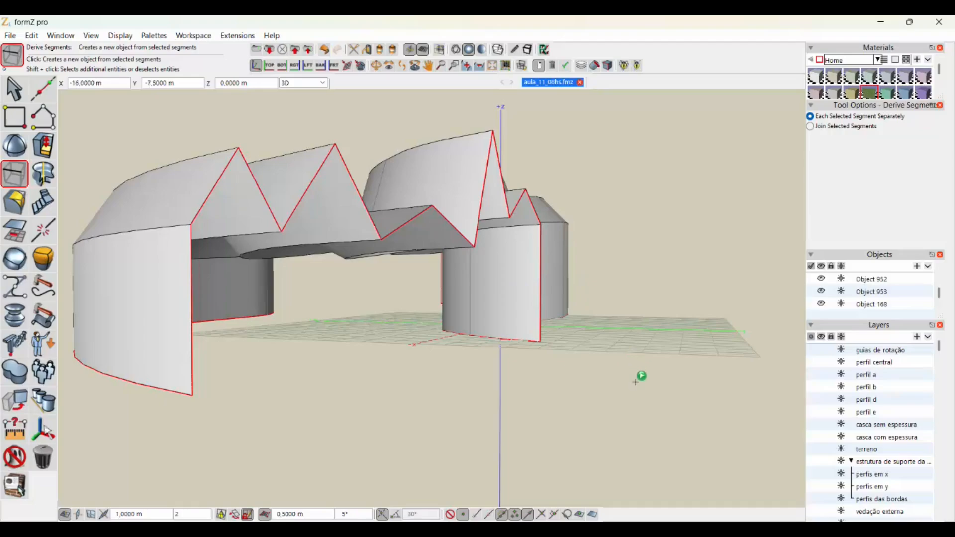
- Derive the selected edge segments as separate objects and accept proceeding with the large selection
{"action": "scroll", "coordinate": [635, 382], "scroll_direction": "down", "scroll_amount": 3}
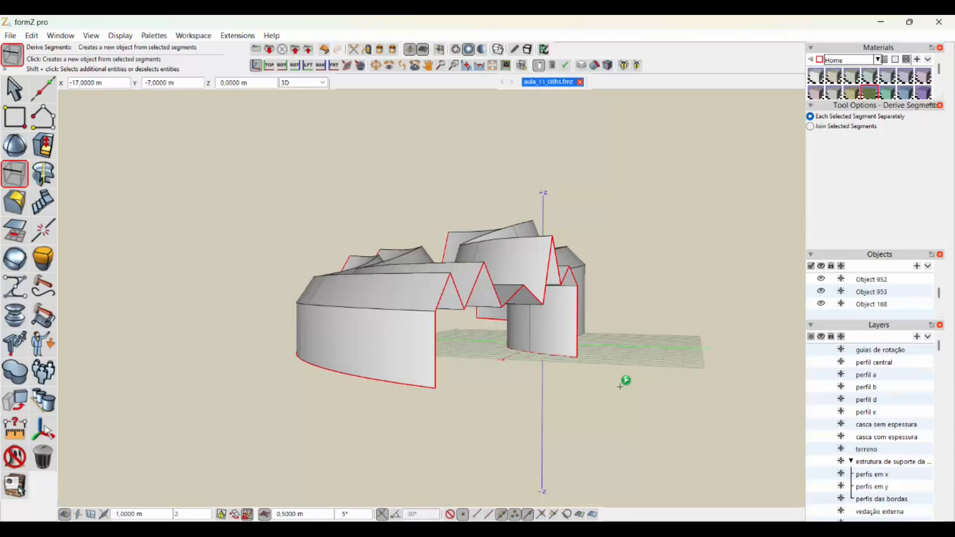
{"action": "left_click", "coordinate": [620, 386]}
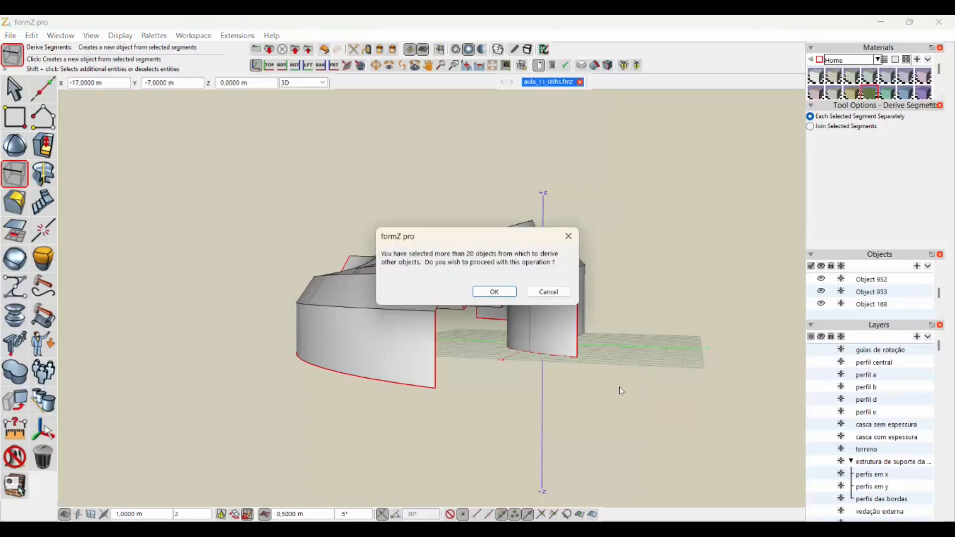
{"action": "left_click", "coordinate": [496, 293]}
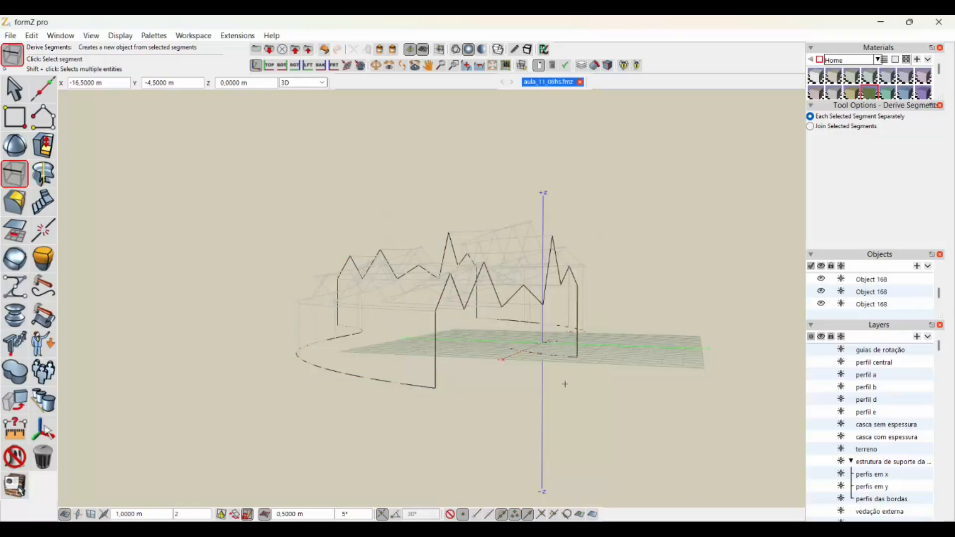
- With Insert and Join to existing turned off, draw a line between the lower endpoints of the near zigzag profile's vertical edges
{"action": "middle_click_drag", "start_coordinate": [437, 350], "coordinate": [408, 309]}
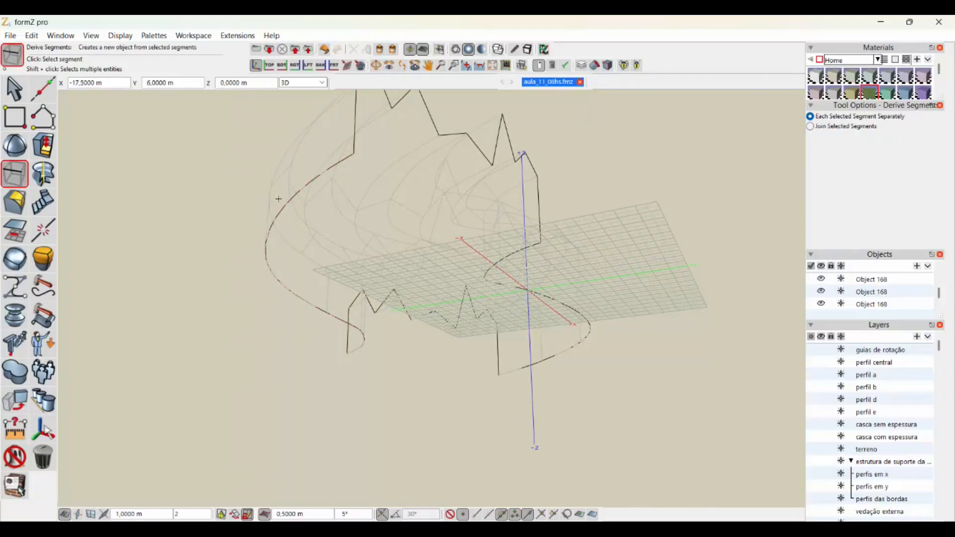
{"action": "left_click", "coordinate": [333, 171]}
{"action": "left_click", "coordinate": [5, 118]}
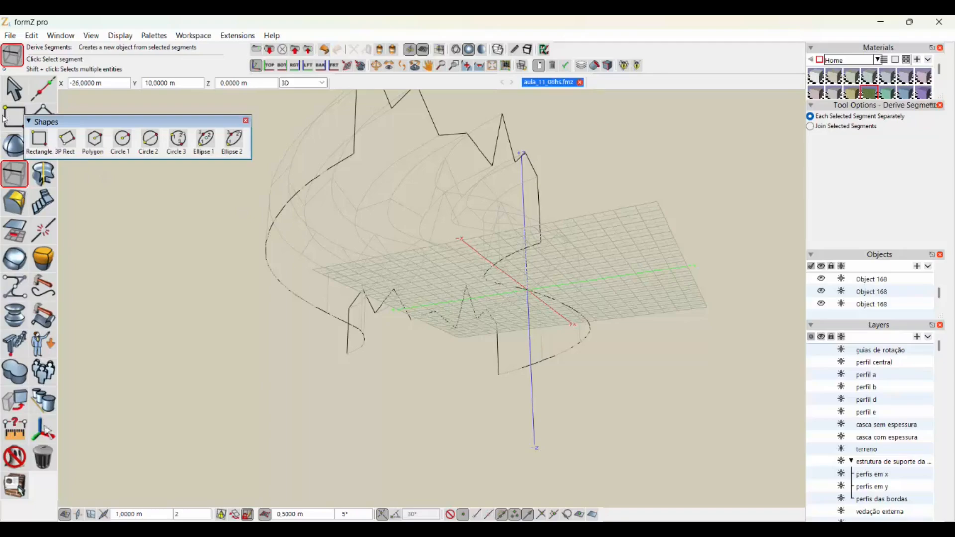
{"action": "left_click", "coordinate": [42, 119]}
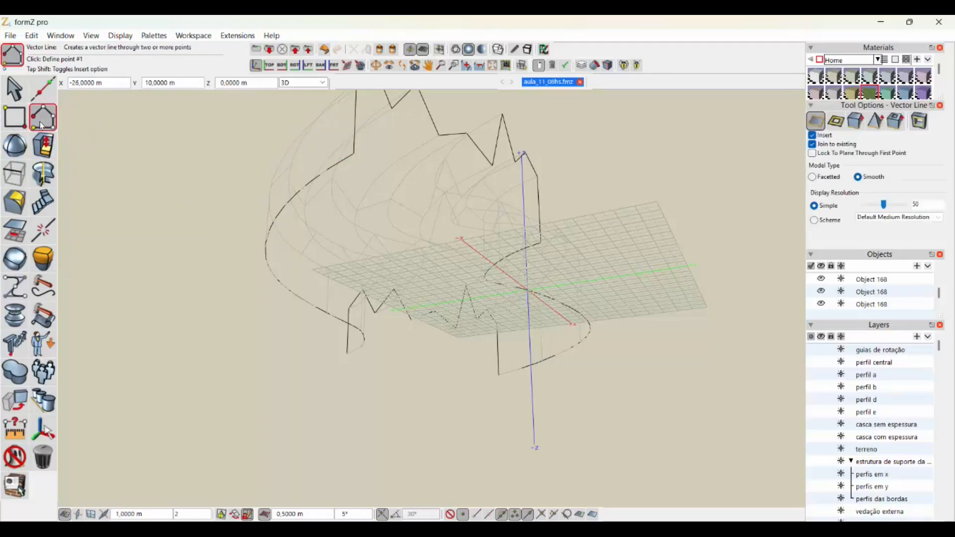
{"action": "left_click", "coordinate": [43, 122]}
{"action": "left_click", "coordinate": [65, 136]}
{"action": "left_click", "coordinate": [43, 120]}
{"action": "left_click", "coordinate": [66, 140]}
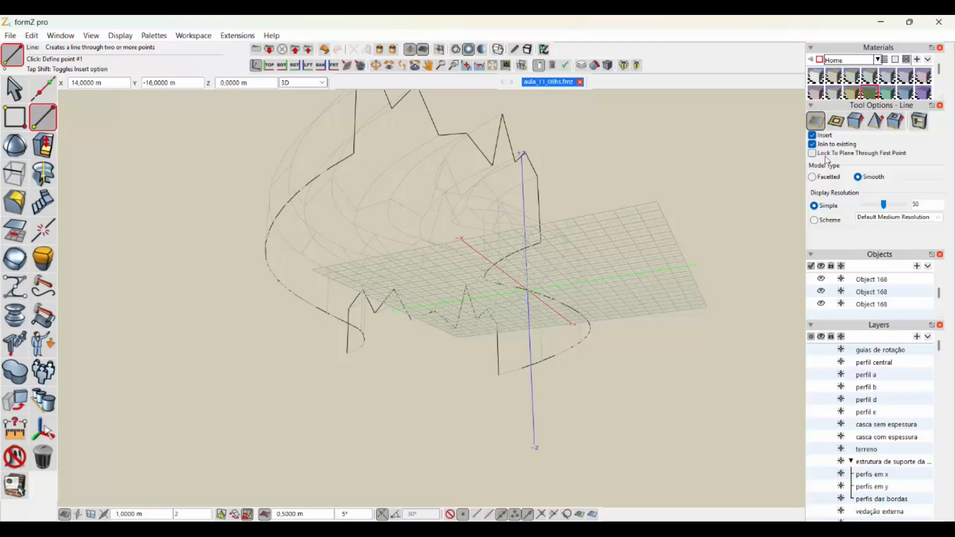
{"action": "left_click", "coordinate": [32, 128]}
{"action": "middle_click_drag", "start_coordinate": [432, 261], "coordinate": [434, 313]}
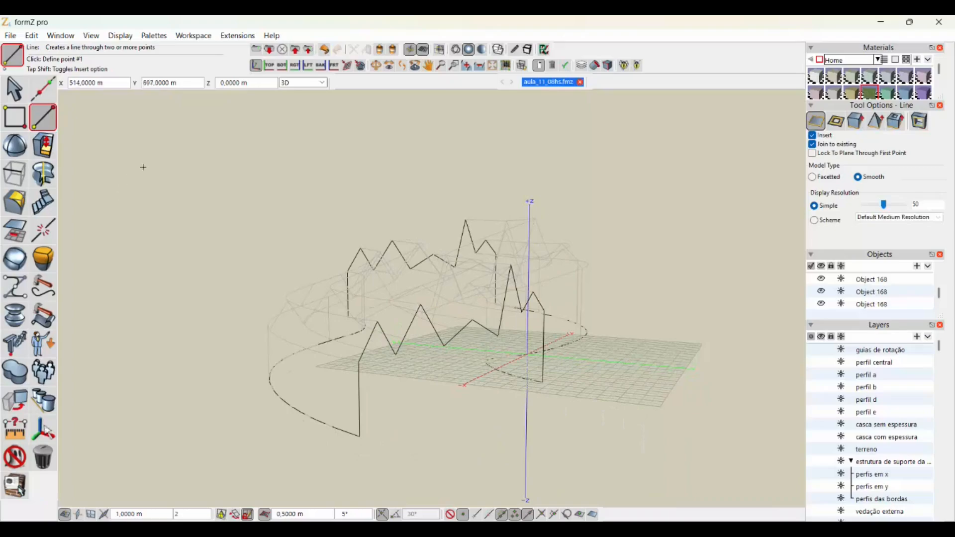
{"action": "mouse_move", "coordinate": [16, 128]}
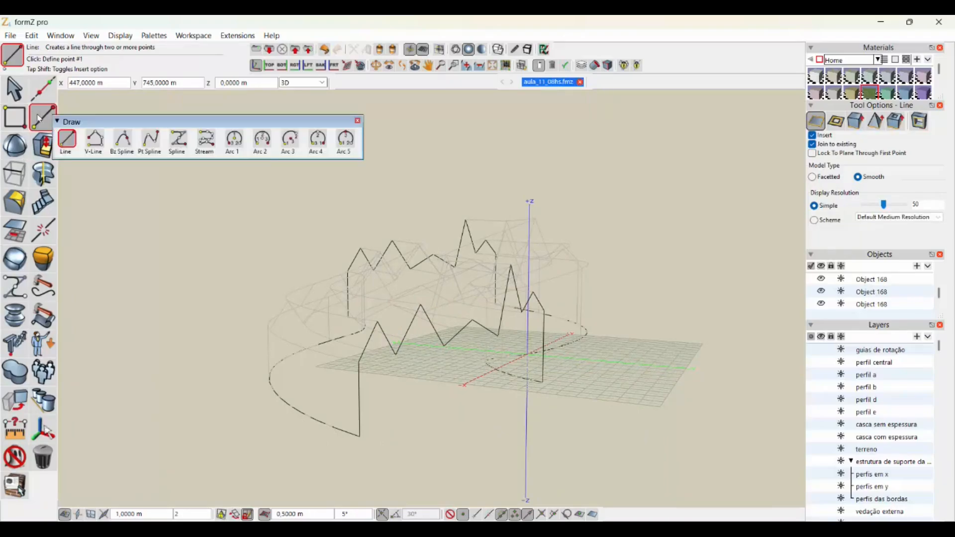
{"action": "left_click", "coordinate": [812, 136]}
{"action": "left_click", "coordinate": [812, 144]}
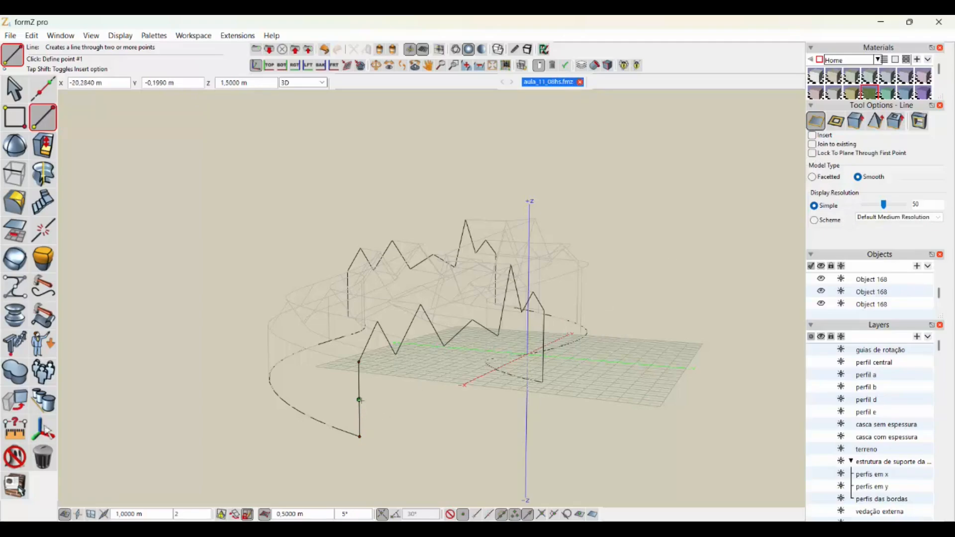
{"action": "left_click", "coordinate": [359, 437]}
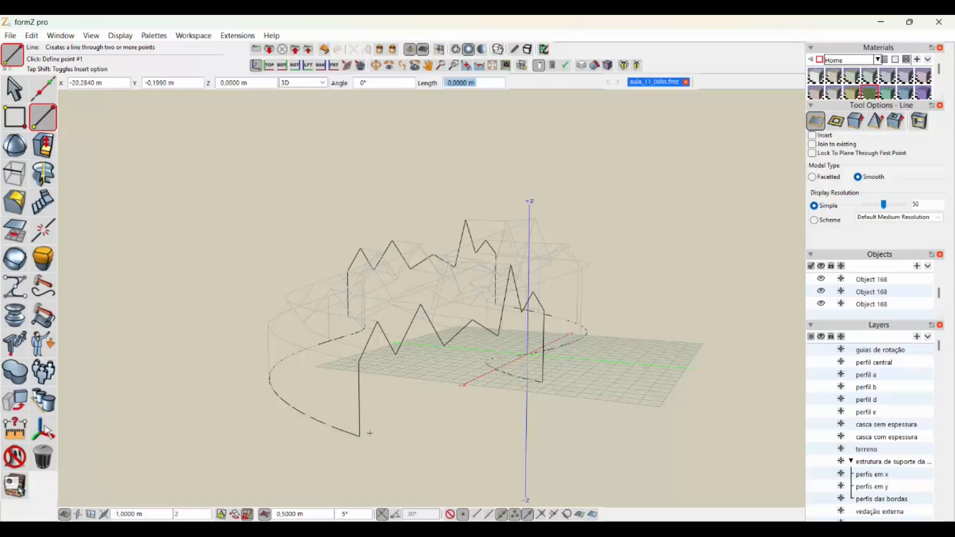
{"action": "double_click", "coordinate": [542, 382]}
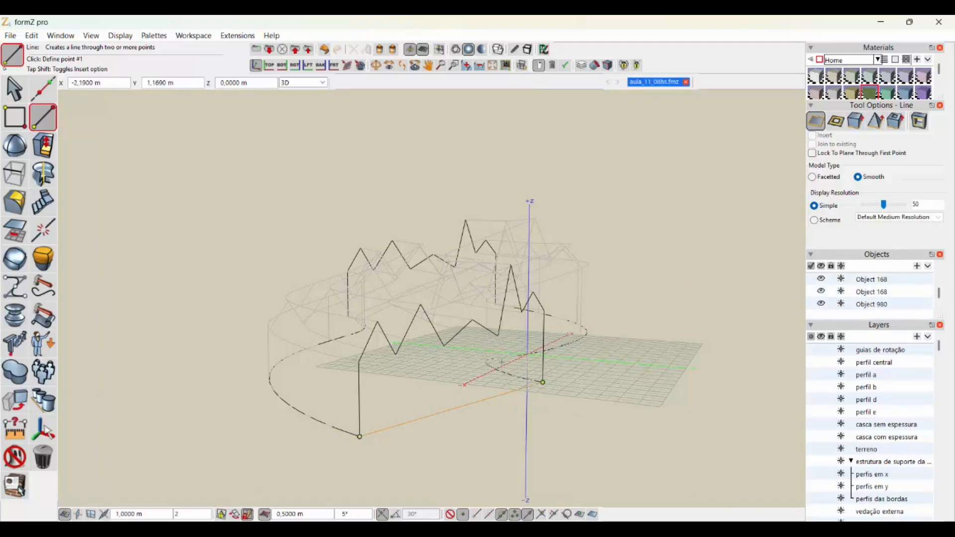
- Draw a line between the lower endpoints of the vertical edges on the opposite zigzag end profile
{"action": "middle_click_drag", "start_coordinate": [618, 362], "coordinate": [589, 403]}
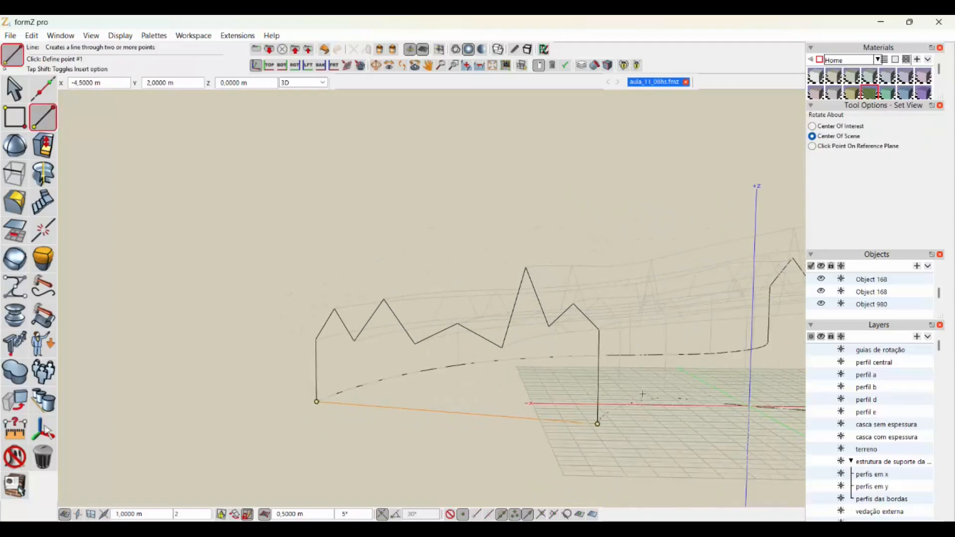
{"action": "middle_click_drag", "start_coordinate": [756, 417], "coordinate": [485, 368]}
{"action": "right_click", "coordinate": [691, 410]}
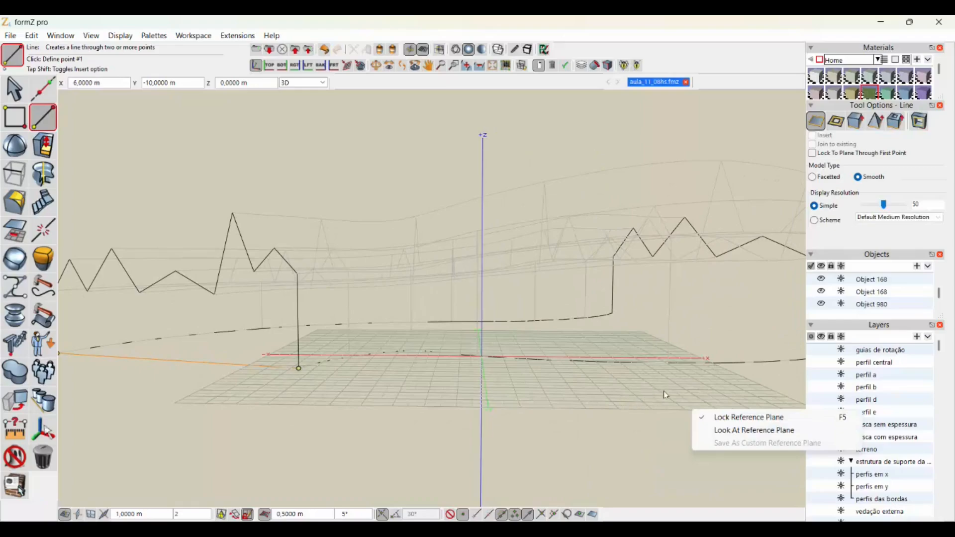
{"action": "key", "text": "Escape"}
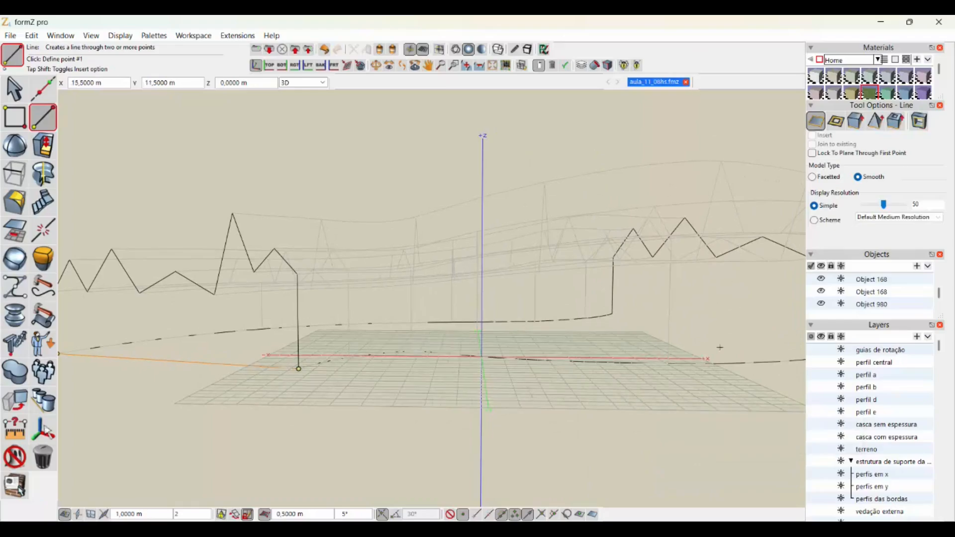
{"action": "middle_click_drag", "start_coordinate": [724, 368], "coordinate": [524, 375]}
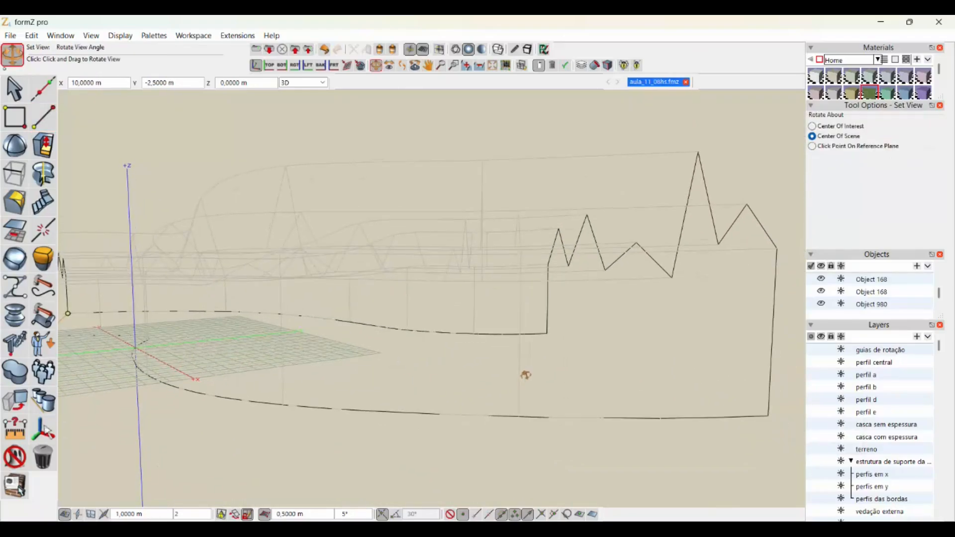
{"action": "left_click", "coordinate": [547, 332]}
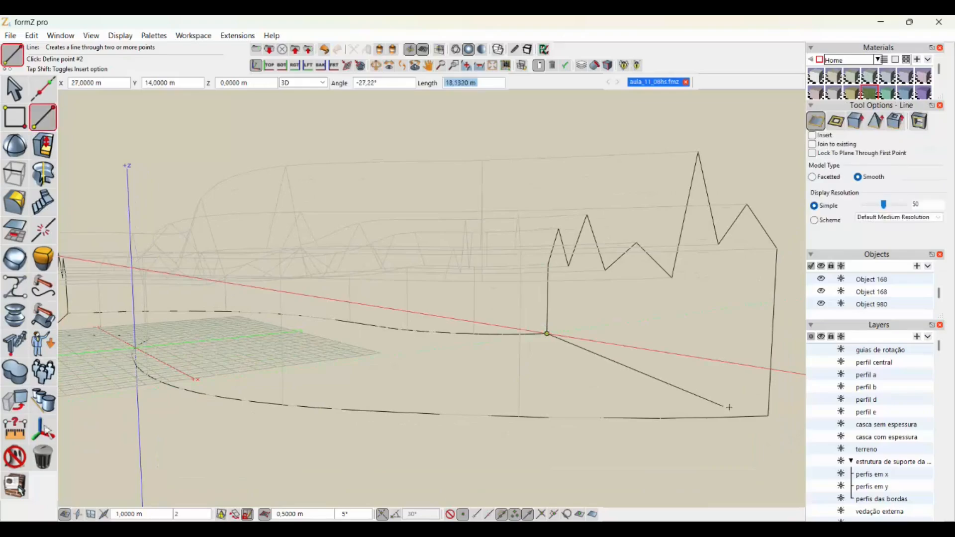
{"action": "double_click", "coordinate": [768, 416]}
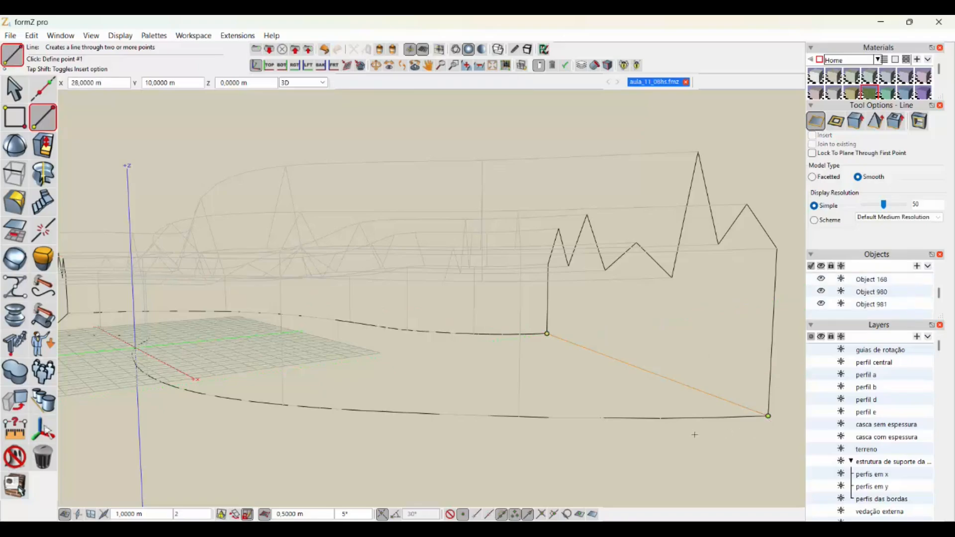
- Join the zigzag segments, vertical edges and new base line of this end profile into one closed shape, keeping the Edit tools floating
{"action": "scroll", "coordinate": [746, 425], "scroll_direction": "down", "scroll_amount": 5}
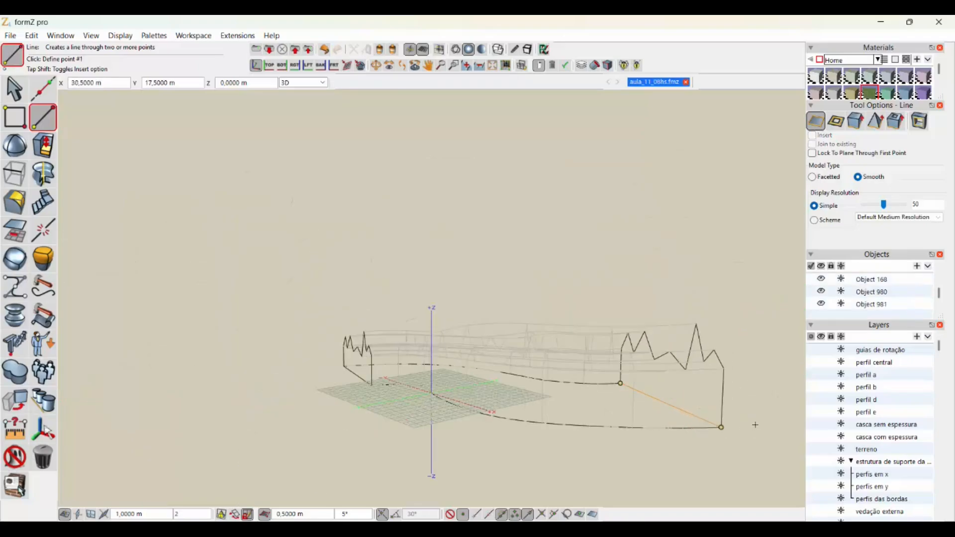
{"action": "middle_click_drag", "start_coordinate": [754, 425], "coordinate": [546, 415]}
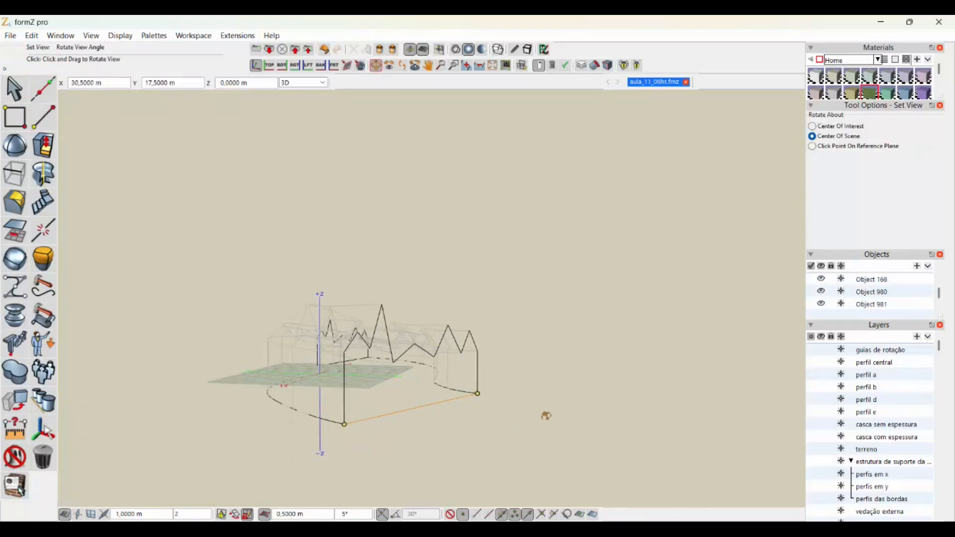
{"action": "scroll", "coordinate": [388, 427], "scroll_direction": "up", "scroll_amount": 4}
{"action": "middle_click_drag", "start_coordinate": [480, 423], "coordinate": [485, 375]}
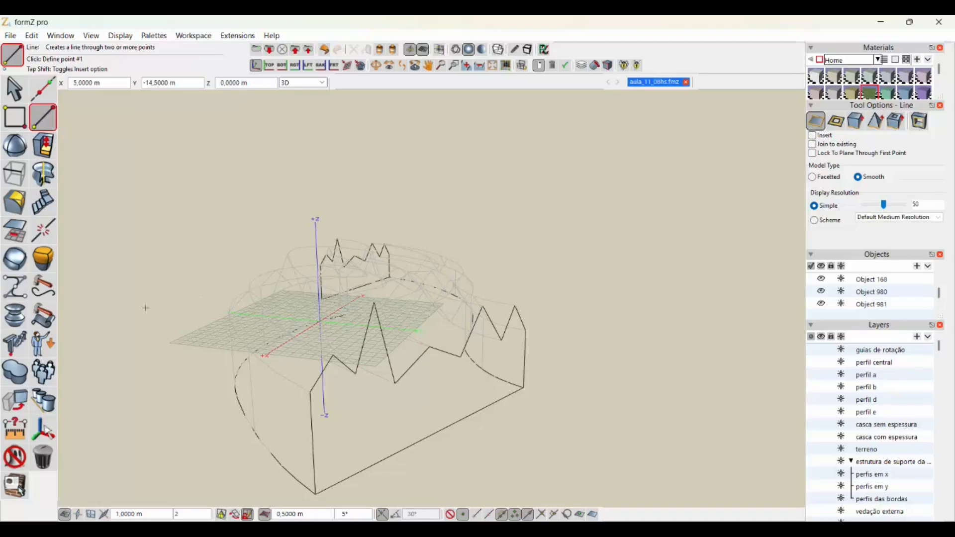
{"action": "left_click", "coordinate": [36, 231]}
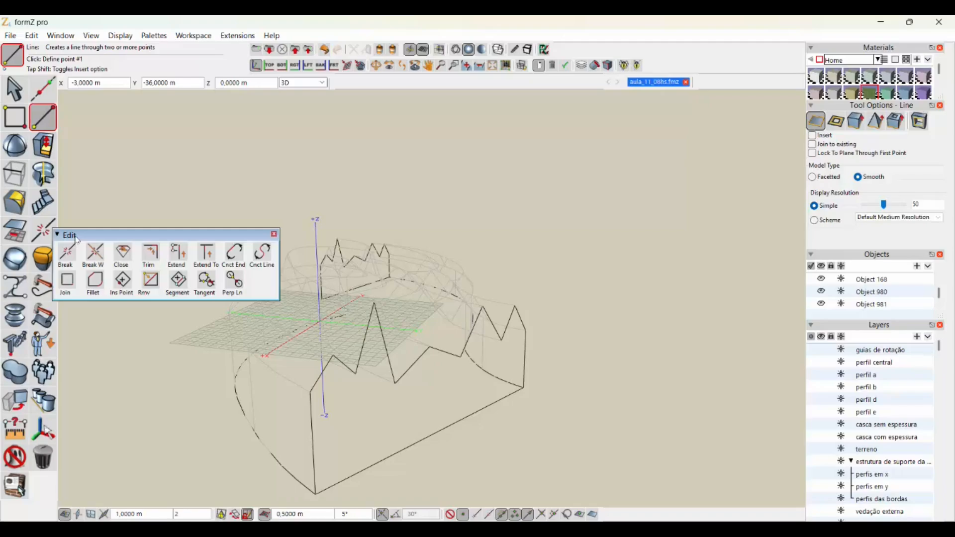
{"action": "left_click_drag", "start_coordinate": [78, 240], "coordinate": [89, 203]}
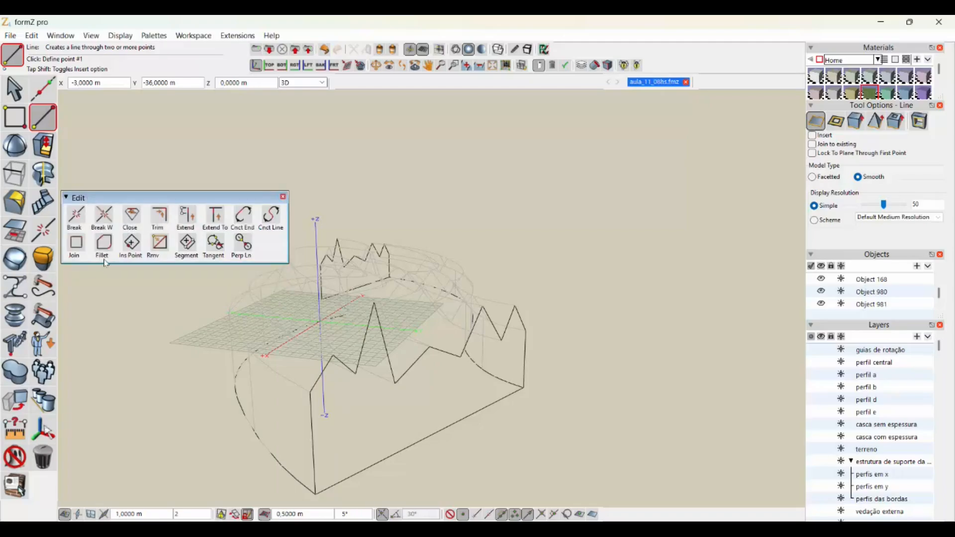
{"action": "left_click", "coordinate": [77, 244]}
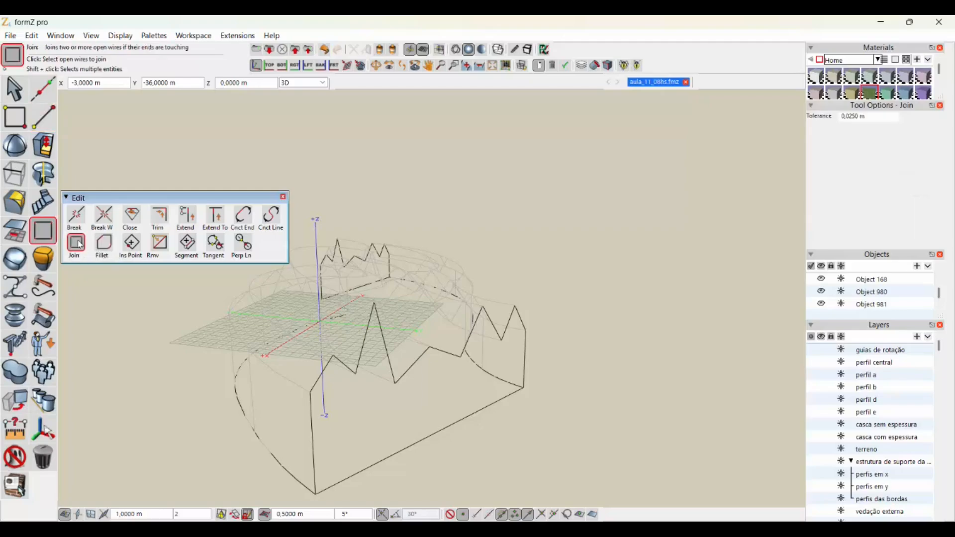
{"action": "left_click", "coordinate": [21, 371]}
{"action": "left_click", "coordinate": [311, 448]}
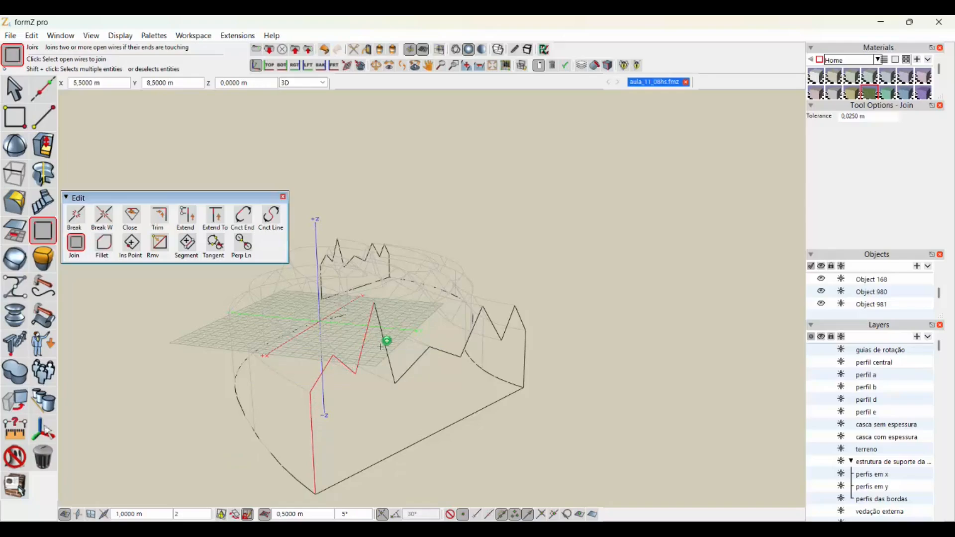
{"action": "left_click", "coordinate": [420, 359]}
{"action": "left_click", "coordinate": [443, 350]}
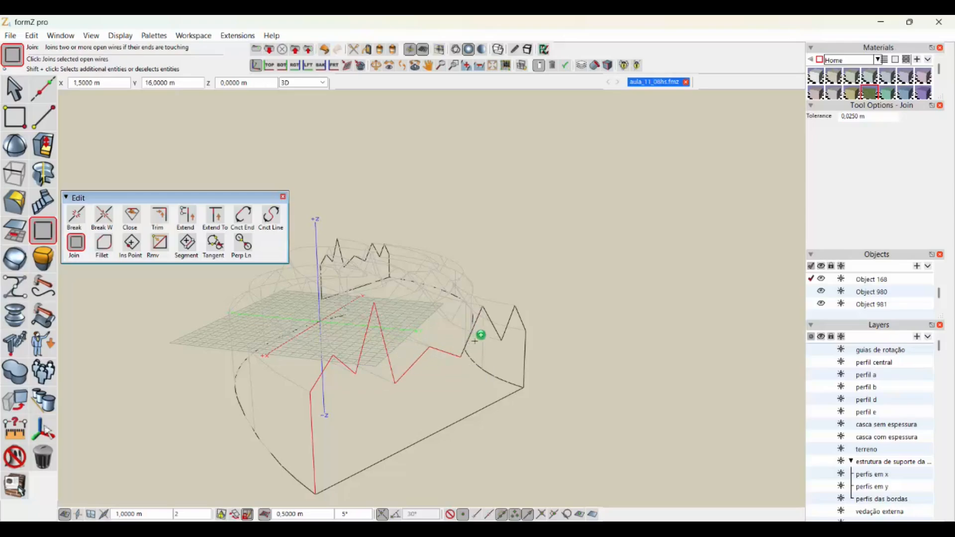
{"action": "left_click", "coordinate": [491, 319]}
{"action": "left_click", "coordinate": [524, 353]}
{"action": "left_click", "coordinate": [468, 417]}
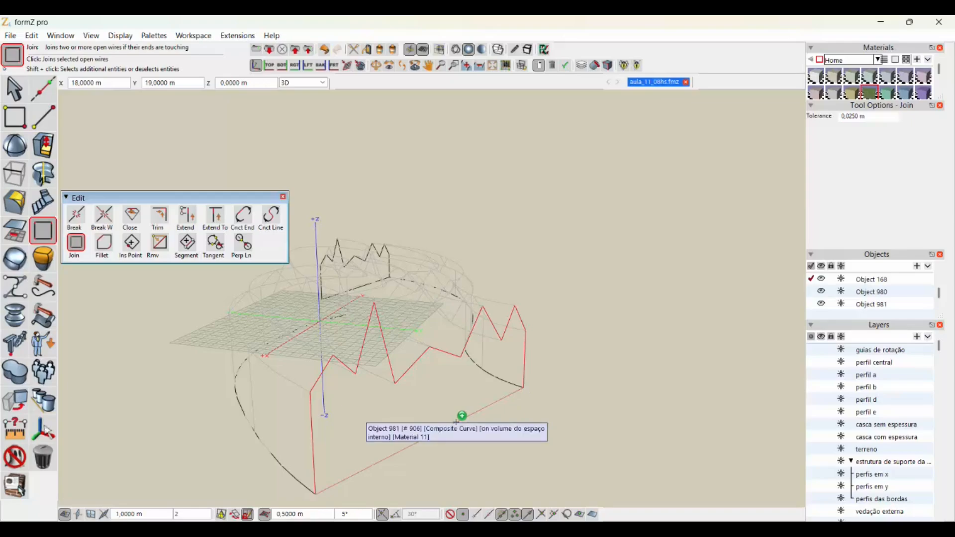
{"action": "left_click", "coordinate": [456, 421]}
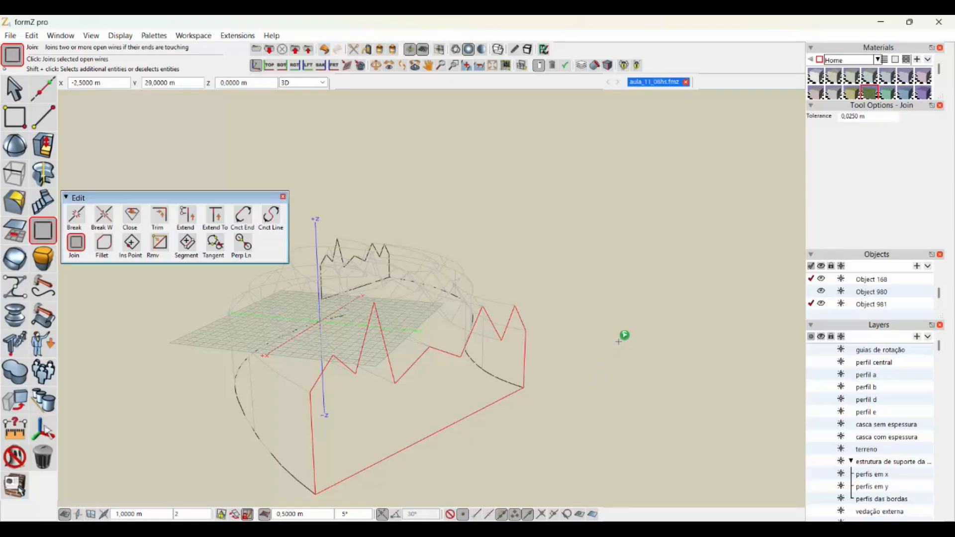
{"action": "left_click", "coordinate": [618, 341]}
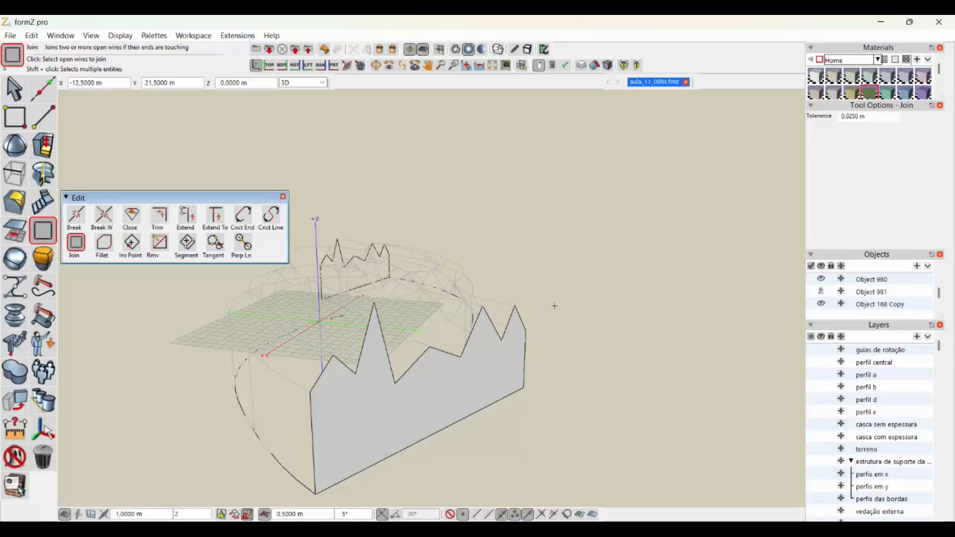
- Join the zigzag segments, both vertical edges and base line of the other end profile into a second closed shape
{"action": "scroll", "coordinate": [530, 265], "scroll_direction": "up", "scroll_amount": 2}
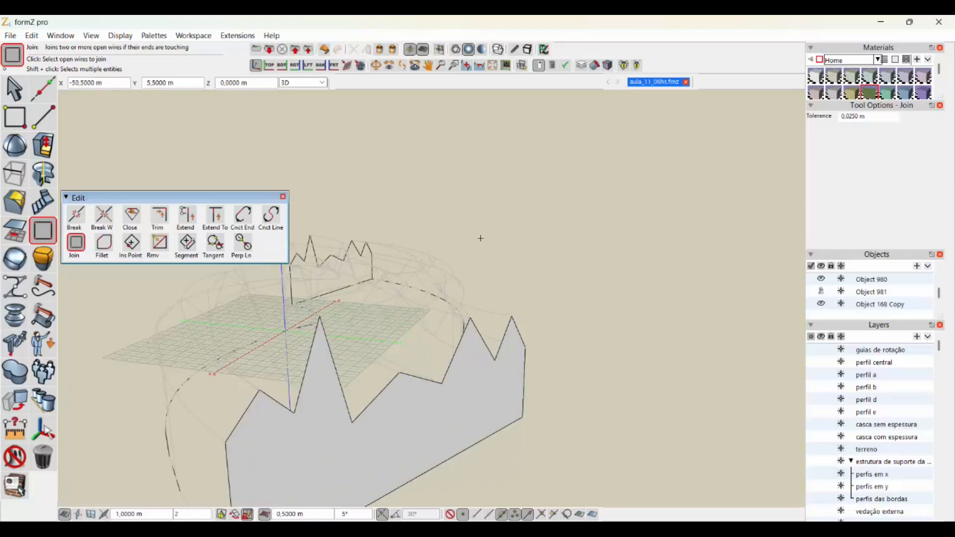
{"action": "mouse_move", "coordinate": [548, 260]}
{"action": "middle_mouse_down"}
{"action": "mouse_move", "coordinate": [494, 267]}
{"action": "mouse_move", "coordinate": [518, 245]}
{"action": "mouse_move", "coordinate": [532, 283]}
{"action": "mouse_move", "coordinate": [667, 312]}
{"action": "mouse_move", "coordinate": [491, 294]}
{"action": "mouse_move", "coordinate": [522, 283]}
{"action": "mouse_move", "coordinate": [552, 251]}
{"action": "middle_mouse_up"}
{"action": "scroll", "coordinate": [552, 251], "scroll_direction": "up", "scroll_amount": 2}
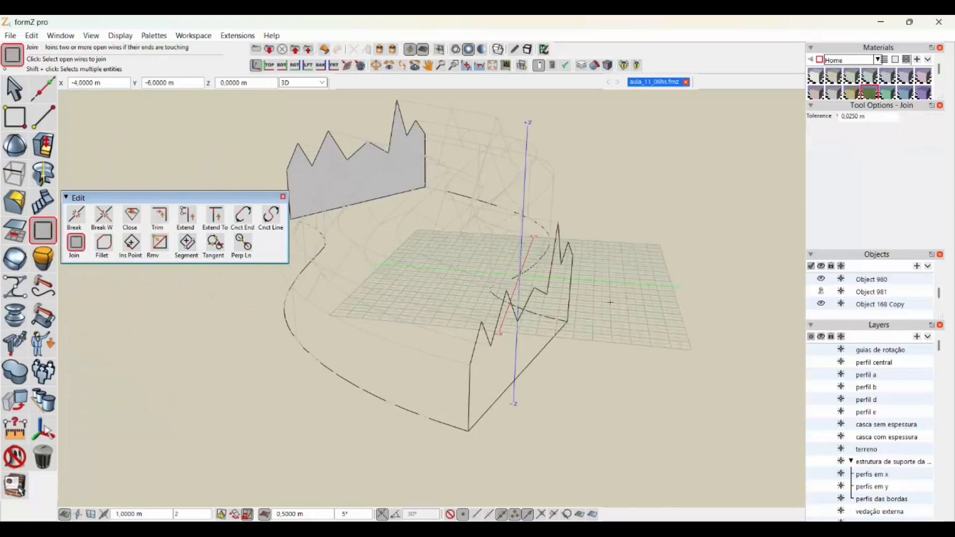
{"action": "middle_click_drag", "start_coordinate": [609, 300], "coordinate": [499, 298]}
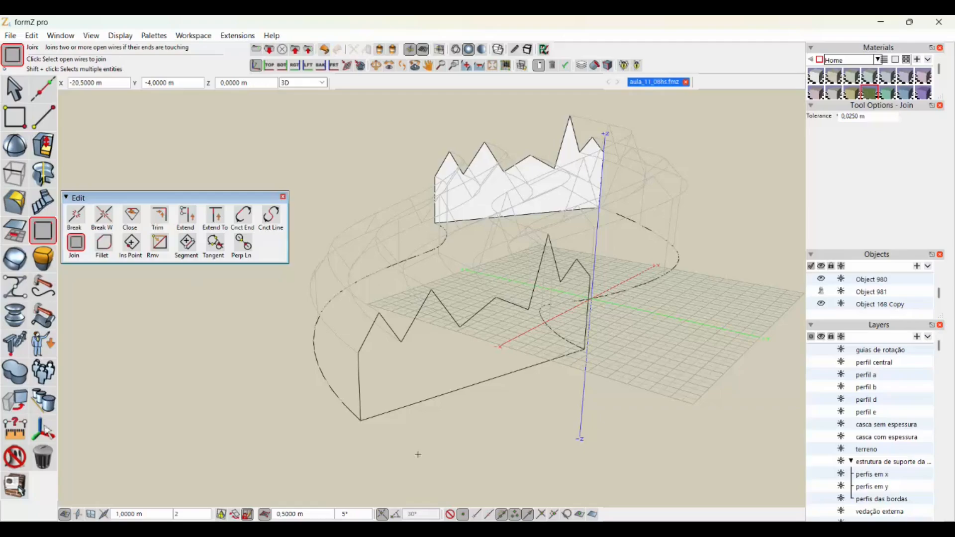
{"action": "left_click", "coordinate": [361, 395]}
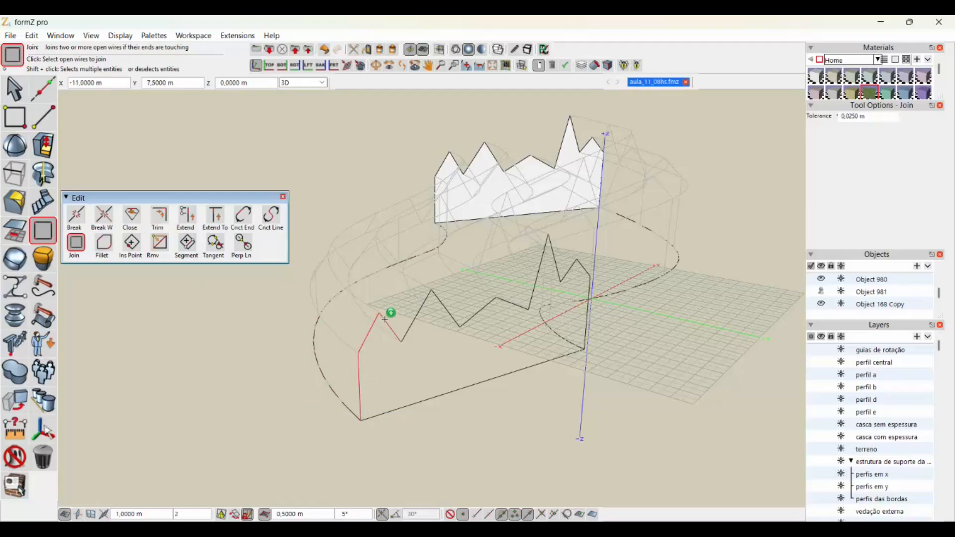
{"action": "left_click", "coordinate": [417, 314], "text": "shift"}
{"action": "left_click", "coordinate": [448, 310], "text": "shift"}
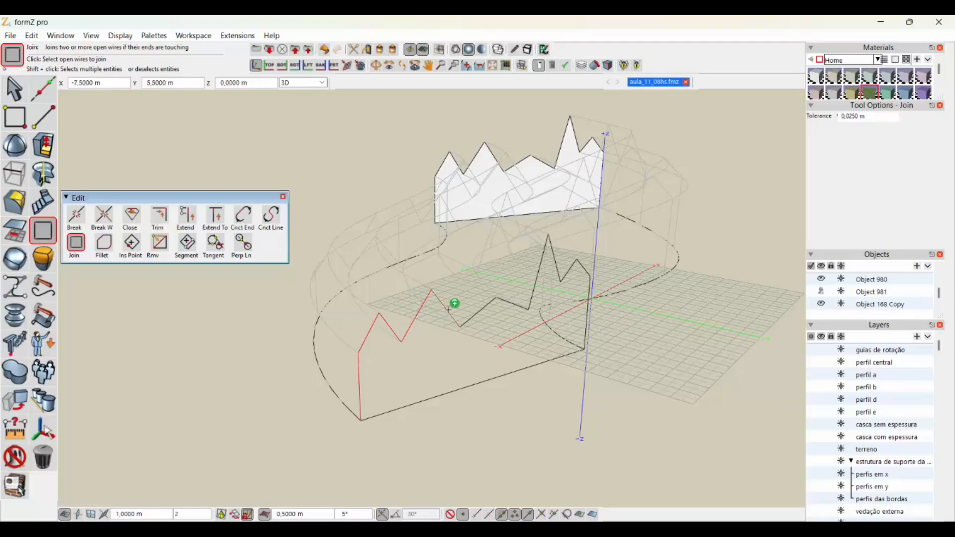
{"action": "left_click", "coordinate": [487, 306], "text": "shift"}
{"action": "left_click", "coordinate": [512, 302], "text": "shift"}
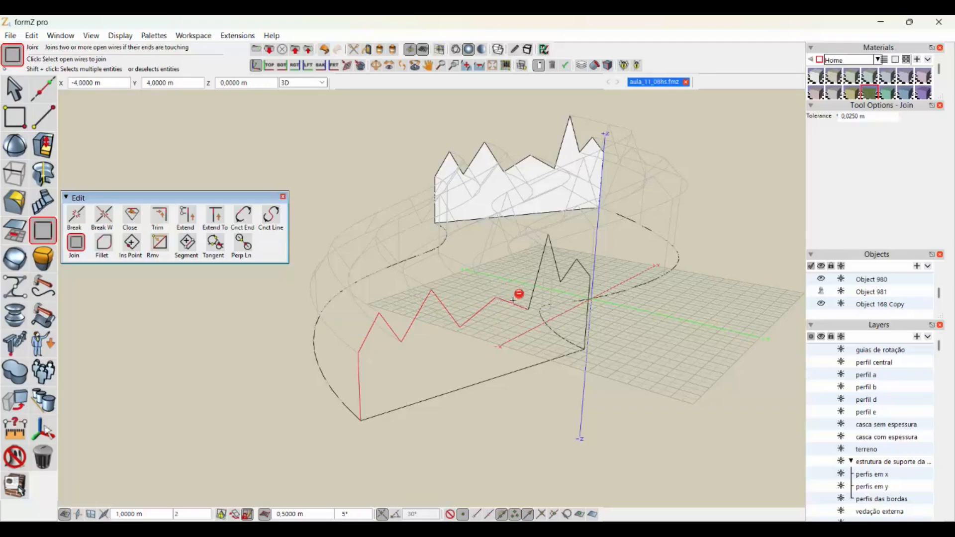
{"action": "left_click", "coordinate": [535, 286], "text": "shift"}
{"action": "left_click", "coordinate": [557, 266], "text": "shift"}
{"action": "left_click", "coordinate": [568, 271], "text": "shift"}
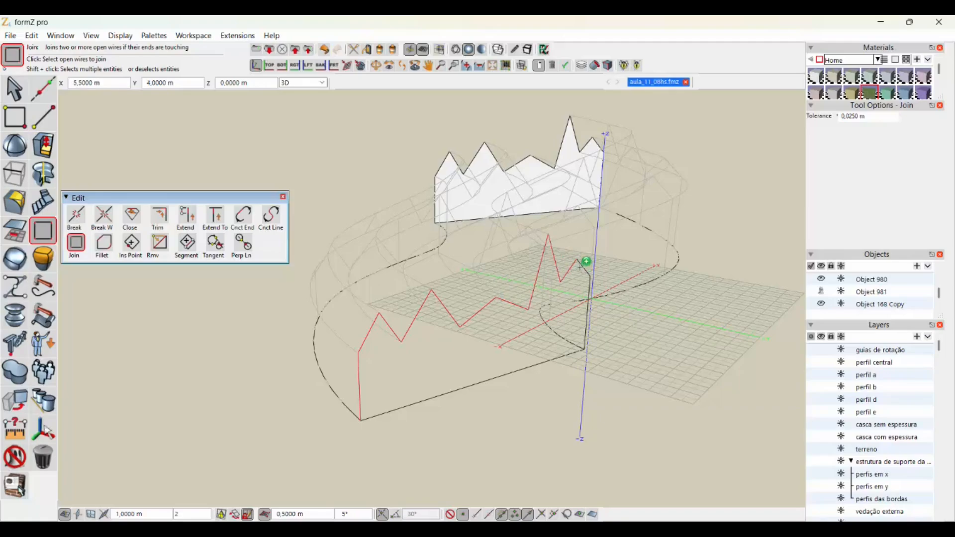
{"action": "left_click", "coordinate": [591, 292], "text": "shift"}
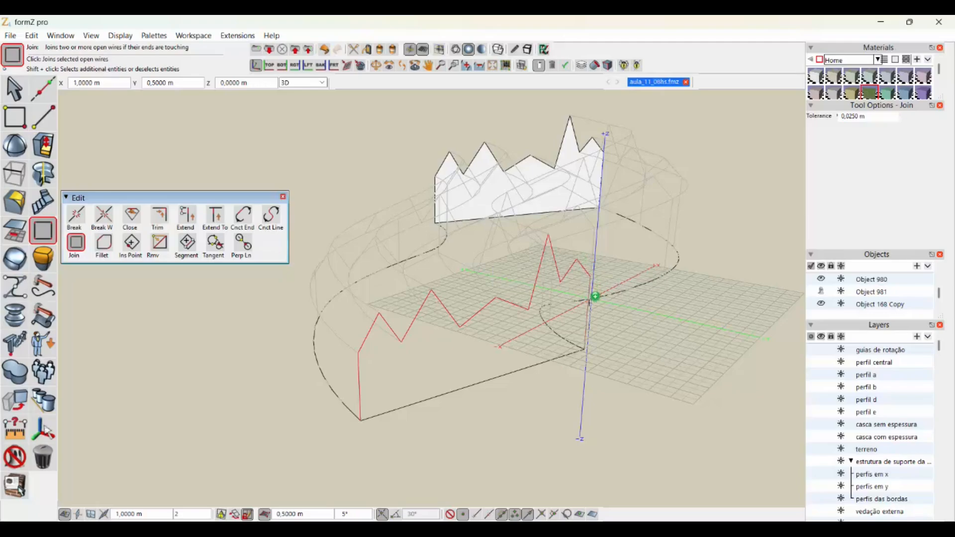
{"action": "left_click", "coordinate": [511, 374], "text": "shift"}
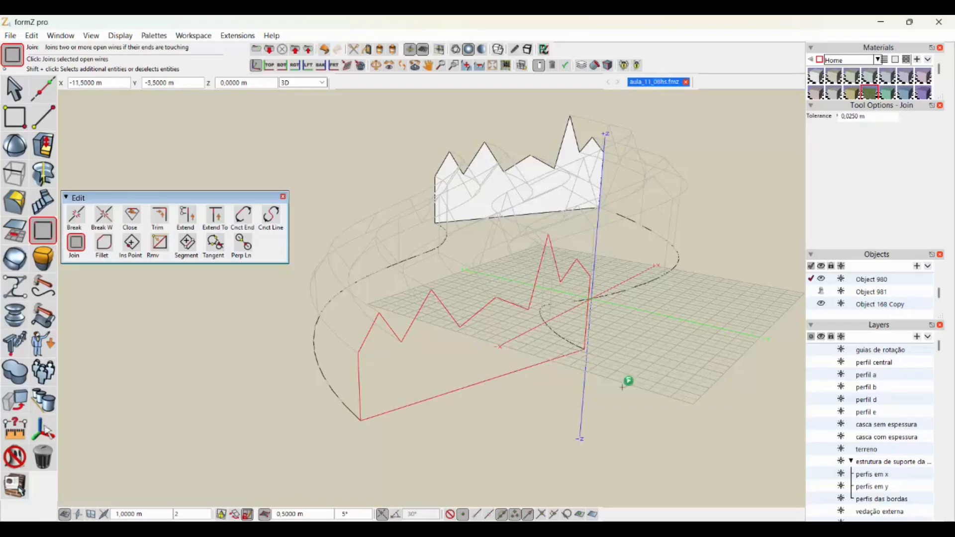
{"action": "left_click", "coordinate": [661, 347]}
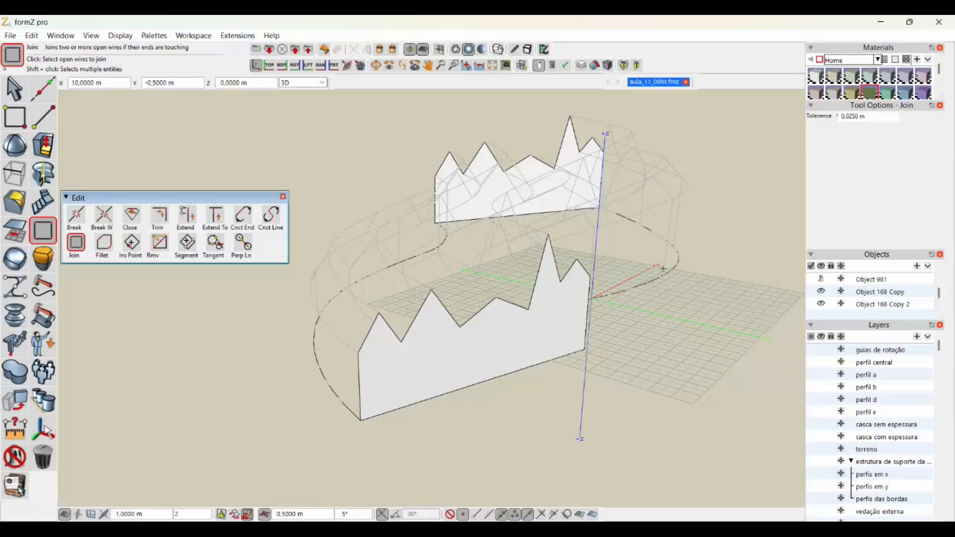
- Ghost both closed zigzag end profiles, keeping the Attributes tools floating for further use
{"action": "middle_click_drag", "start_coordinate": [663, 268], "coordinate": [622, 168]}
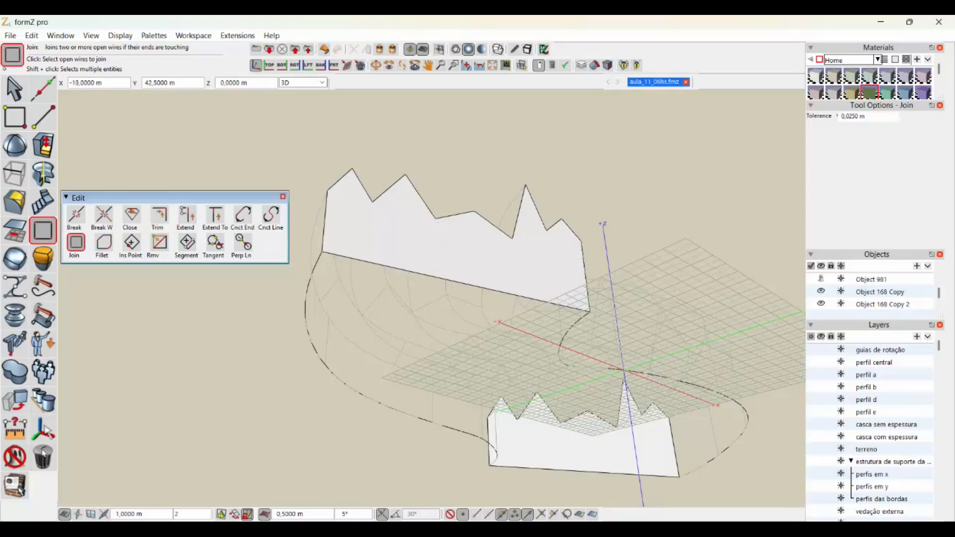
{"action": "left_click", "coordinate": [11, 458]}
{"action": "left_click", "coordinate": [65, 480]}
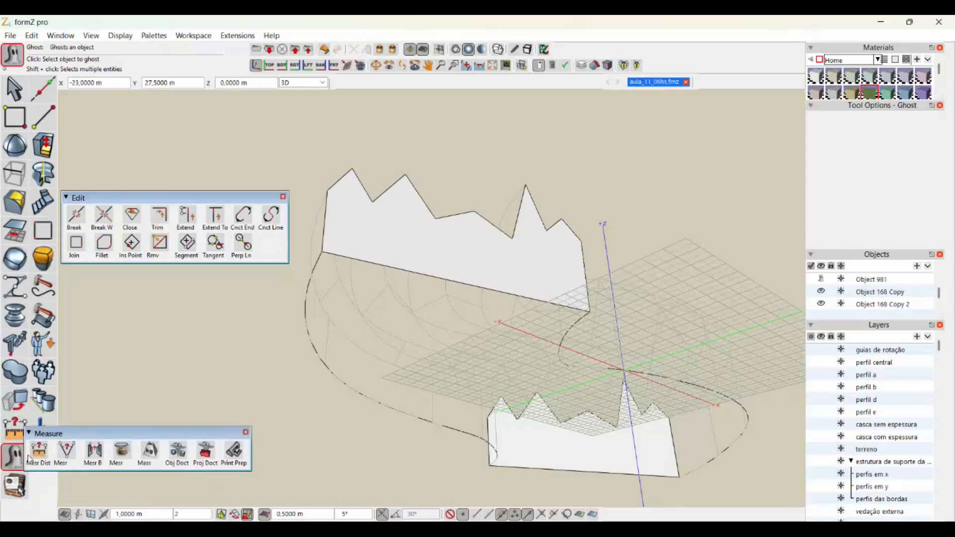
{"action": "mouse_move", "coordinate": [16, 462]}
{"action": "left_click_drag", "start_coordinate": [45, 461], "coordinate": [83, 441]}
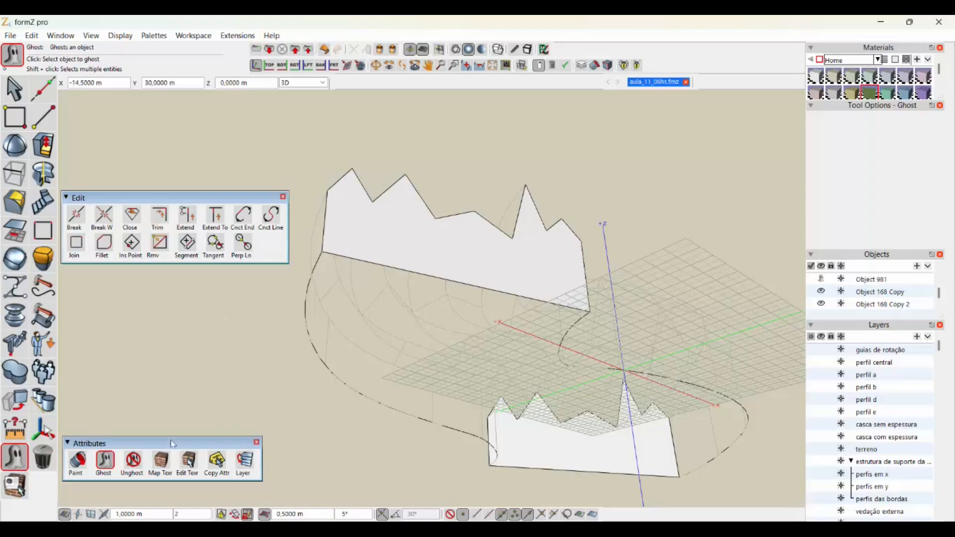
{"action": "left_click", "coordinate": [375, 238]}
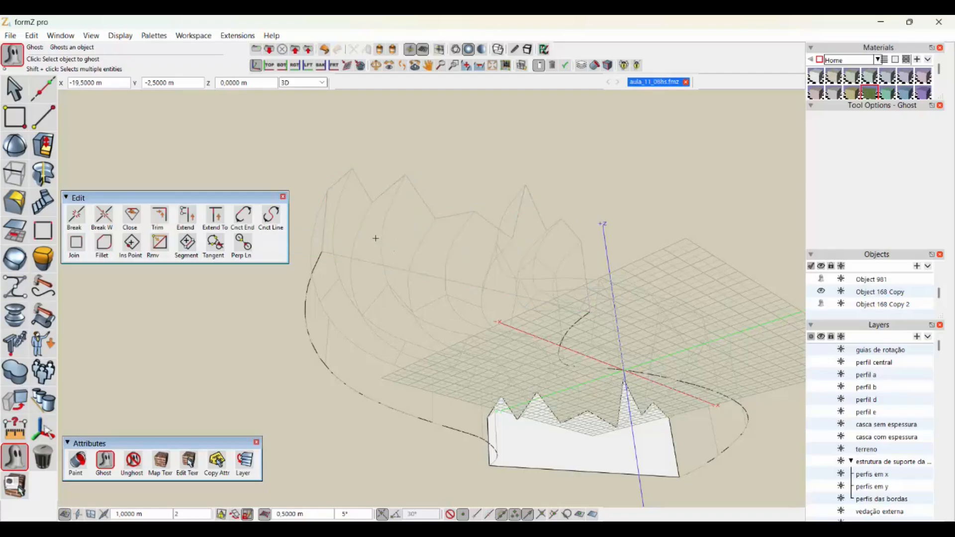
{"action": "left_click", "coordinate": [552, 449]}
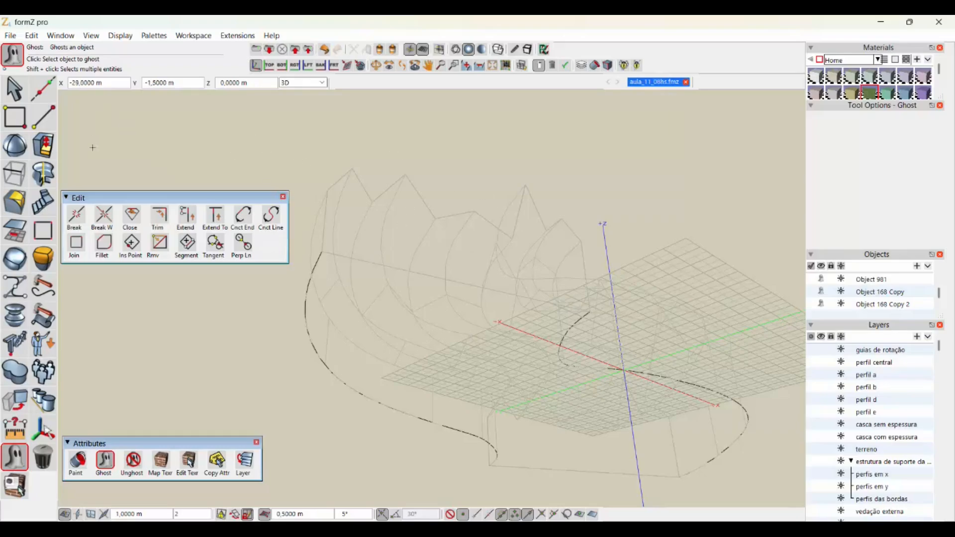
- Set up the Line tool with the Insert and Join to existing options enabled
{"action": "left_click", "coordinate": [20, 125]}
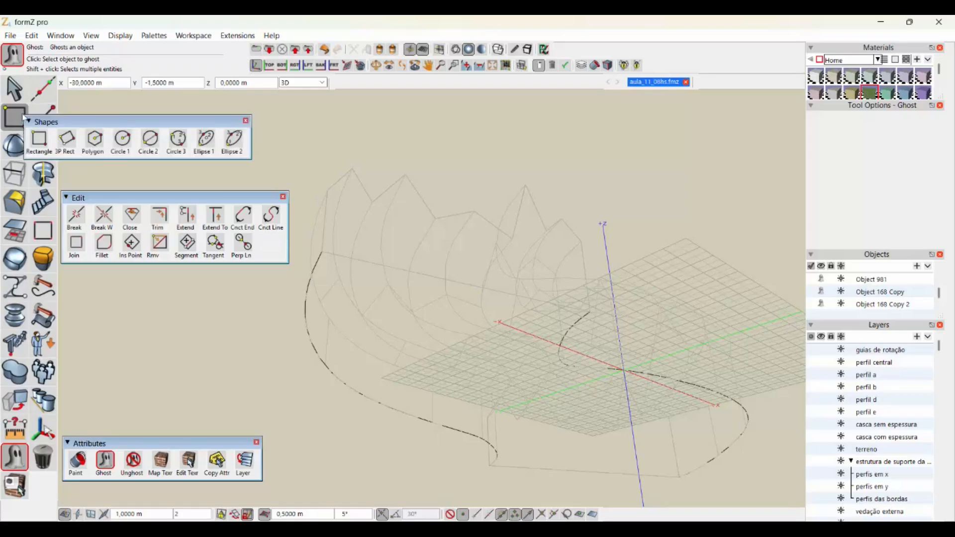
{"action": "left_click", "coordinate": [47, 116]}
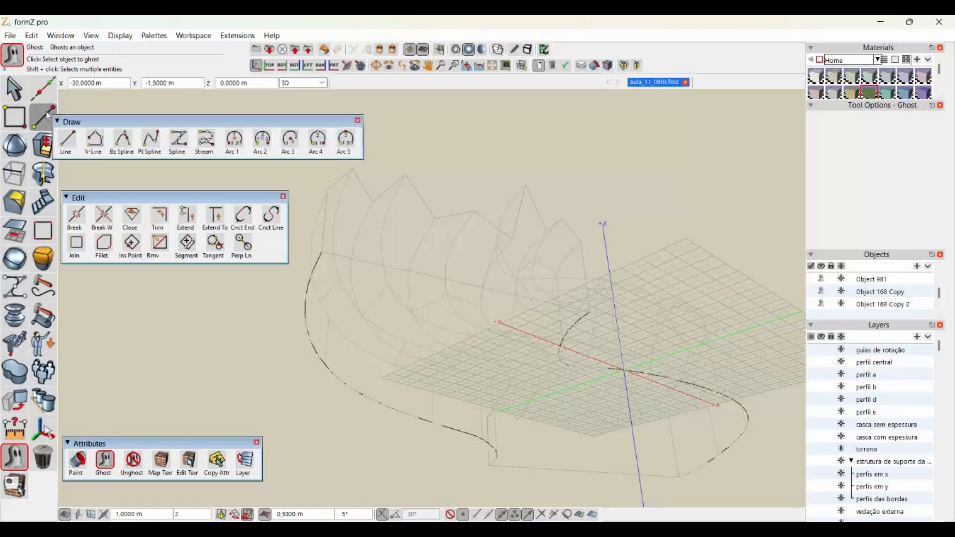
{"action": "left_click", "coordinate": [48, 116]}
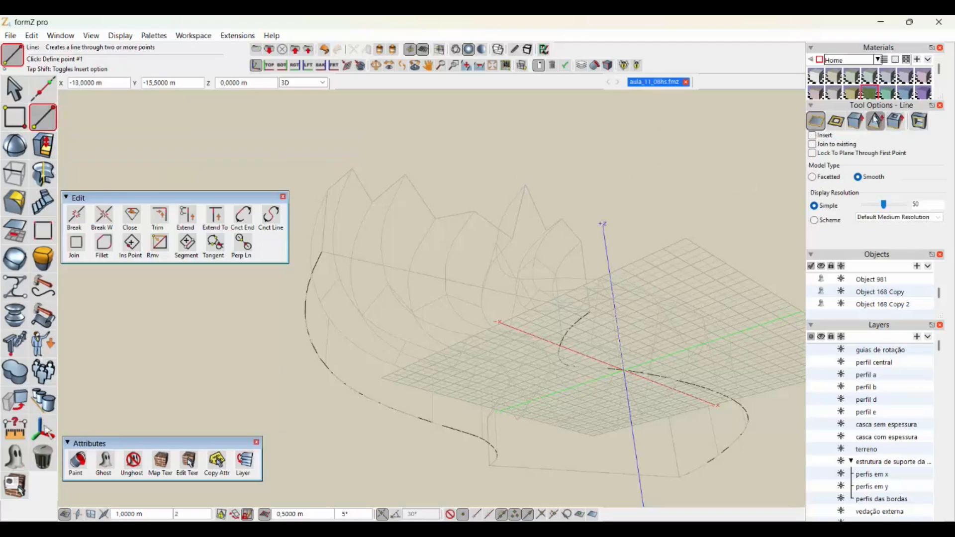
{"action": "left_click", "coordinate": [812, 134]}
{"action": "left_click", "coordinate": [811, 144]}
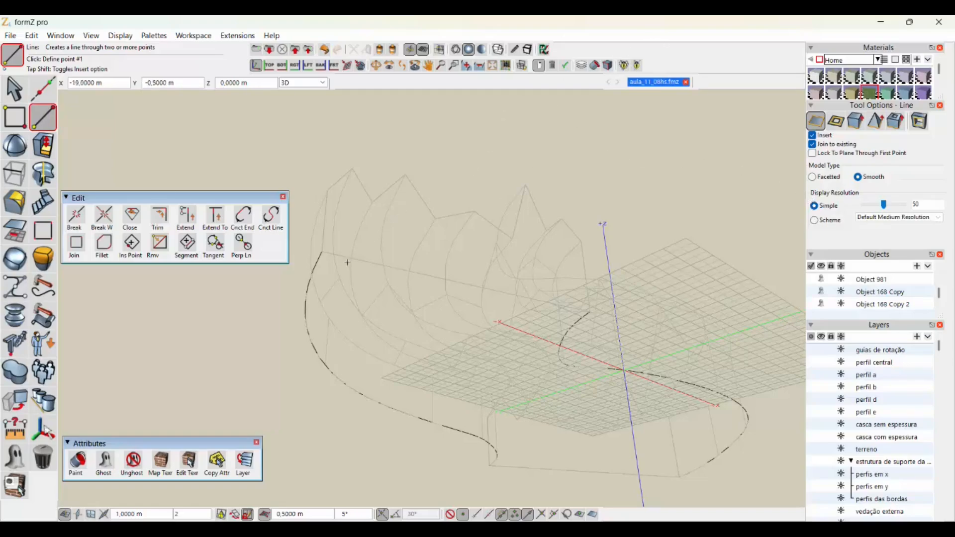
{"action": "left_click", "coordinate": [322, 252]}
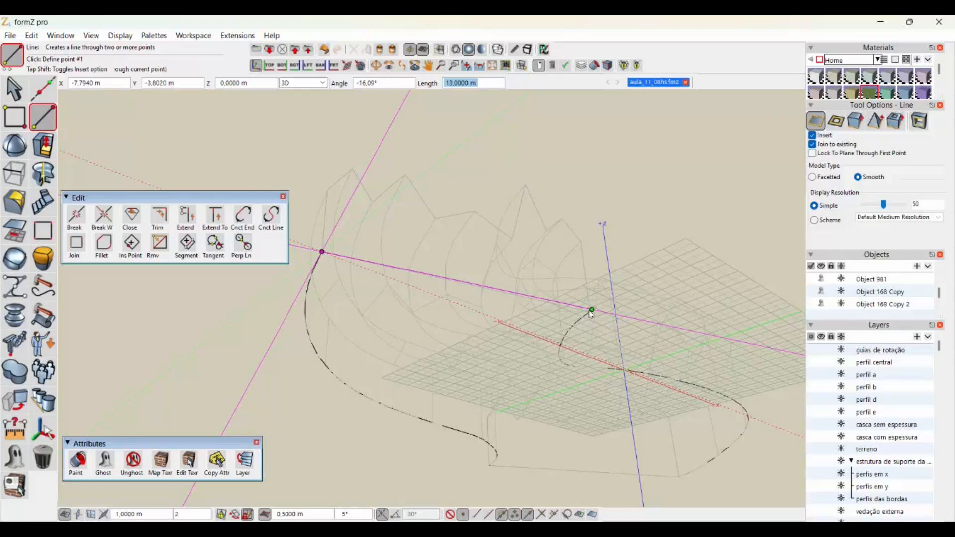
{"action": "left_click", "coordinate": [591, 311]}
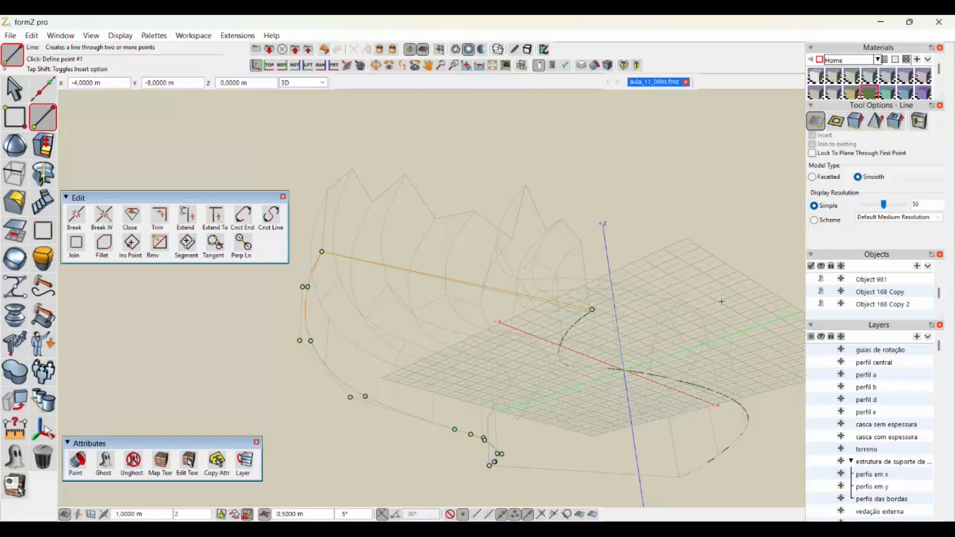
{"action": "key", "text": "ctrl+z"}
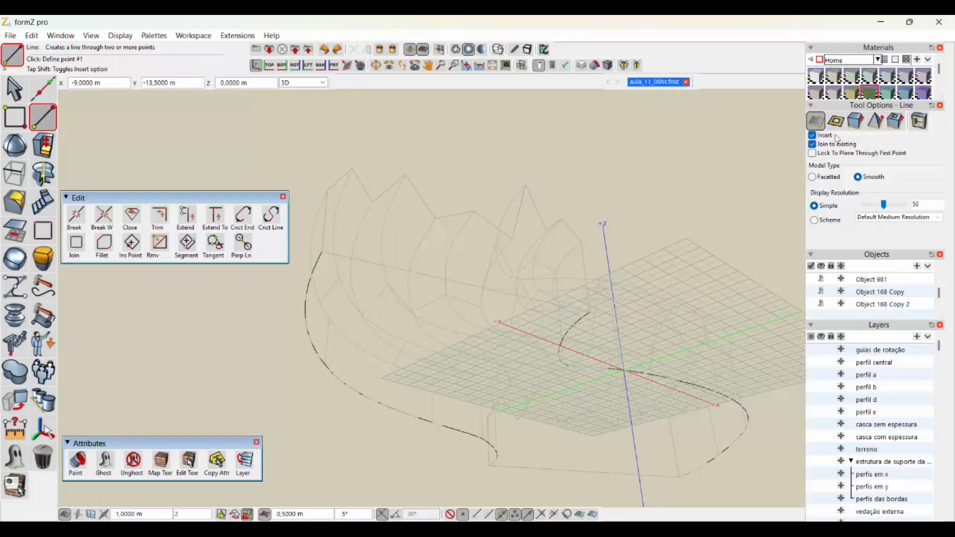
- Draw a straight line joining the endpoints of the two curved base edges at one end of the shell
{"action": "scroll", "coordinate": [676, 174], "scroll_direction": "up", "scroll_amount": 2}
{"action": "middle_click_drag", "start_coordinate": [554, 109], "coordinate": [699, 149]}
{"action": "scroll", "coordinate": [498, 281], "scroll_direction": "up", "scroll_amount": 1}
{"action": "scroll", "coordinate": [499, 281], "scroll_direction": "up", "scroll_amount": 1}
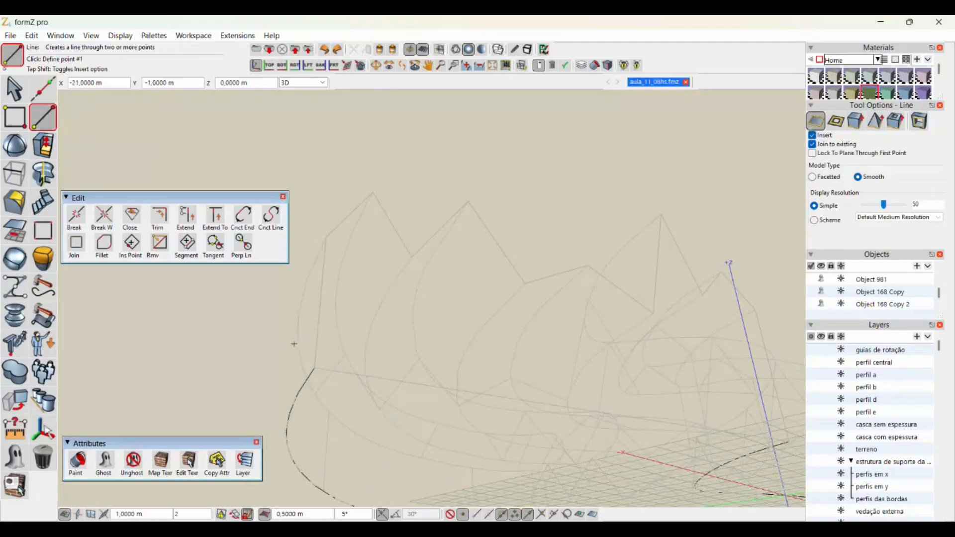
{"action": "left_click", "coordinate": [314, 368]}
{"action": "scroll", "coordinate": [628, 380], "scroll_direction": "up", "scroll_amount": 3}
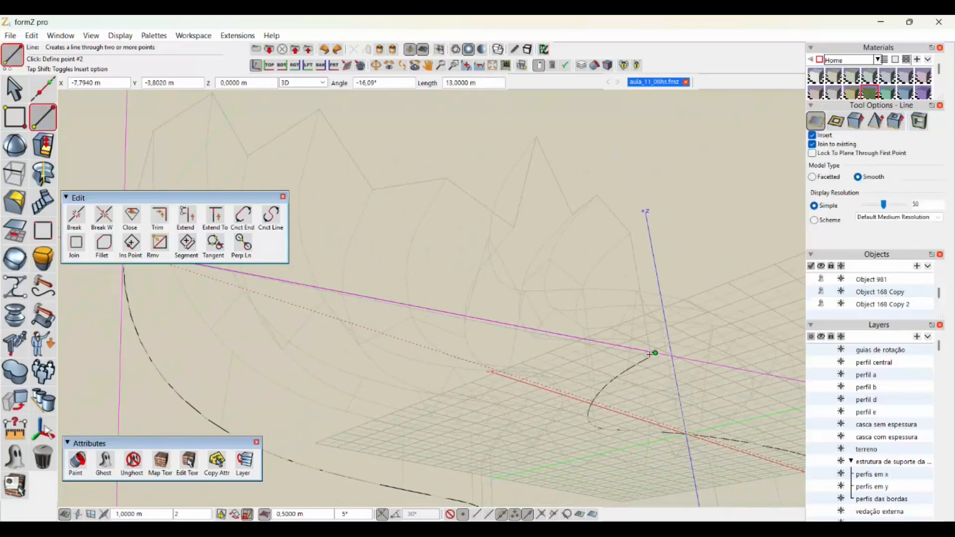
{"action": "scroll", "coordinate": [648, 356], "scroll_direction": "up", "scroll_amount": 2}
{"action": "scroll", "coordinate": [646, 357], "scroll_direction": "up", "scroll_amount": 2}
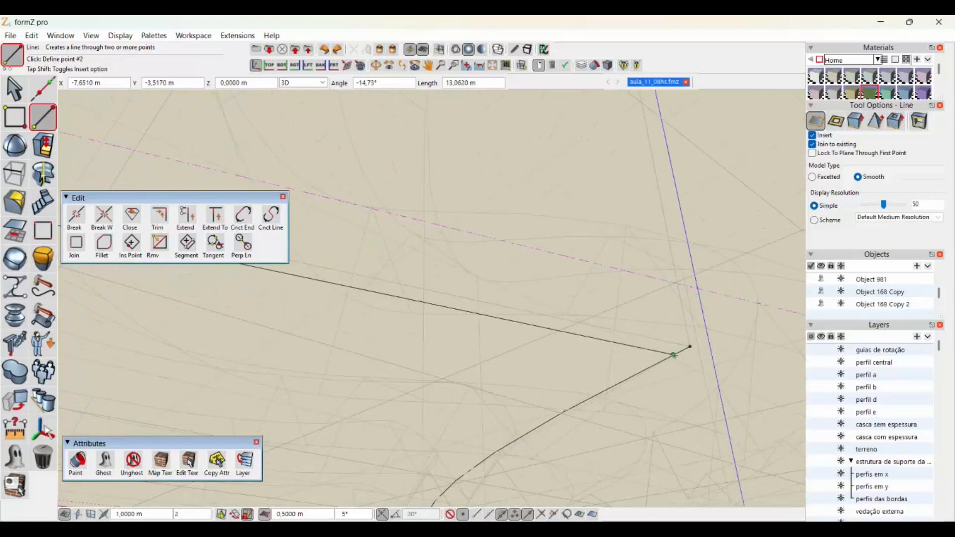
{"action": "left_click", "coordinate": [690, 346]}
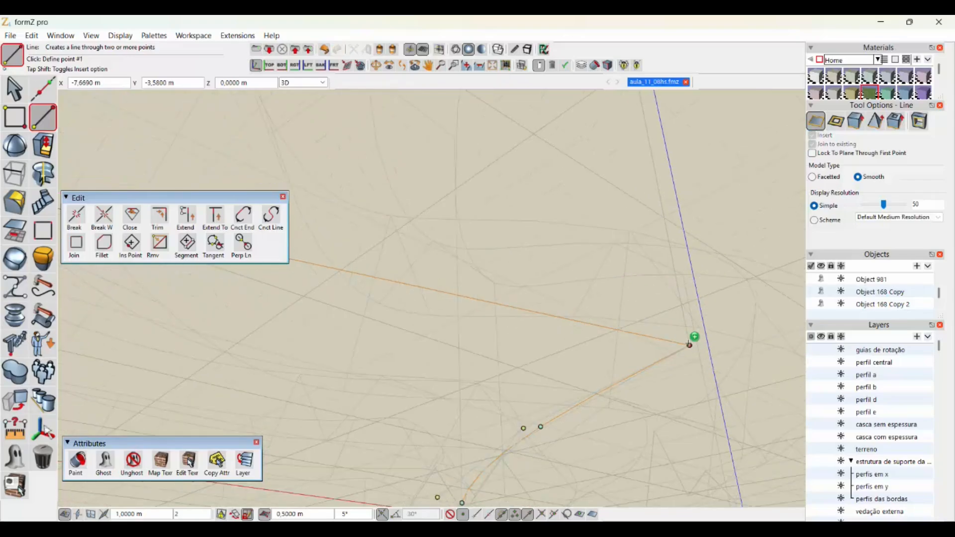
{"action": "scroll", "coordinate": [689, 343], "scroll_direction": "down", "scroll_amount": 5}
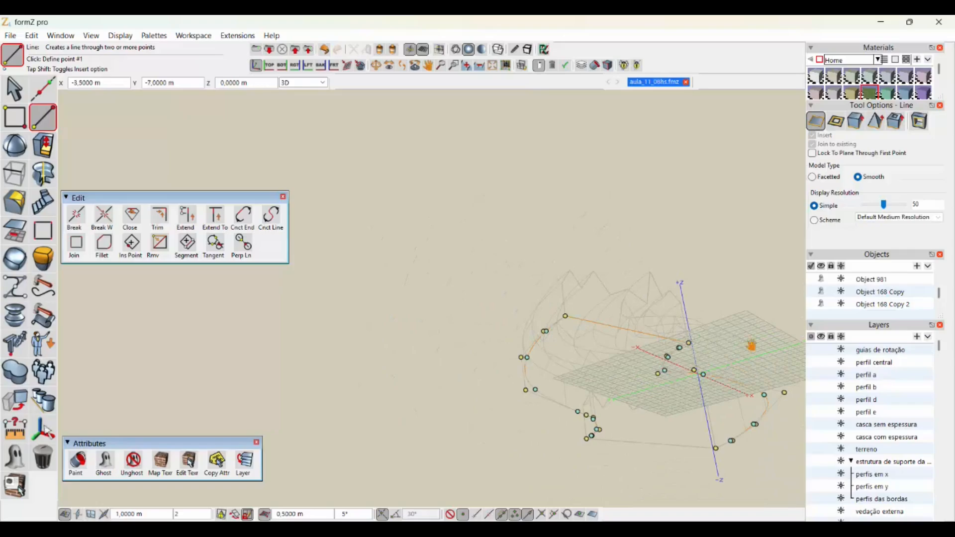
{"action": "middle_click_drag", "start_coordinate": [750, 343], "coordinate": [655, 310]}
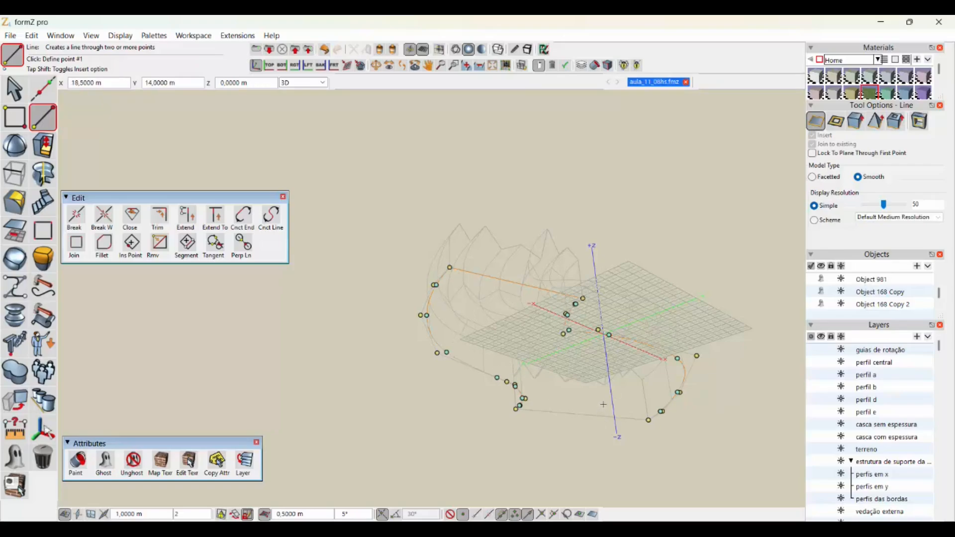
{"action": "key", "text": "Tab"}
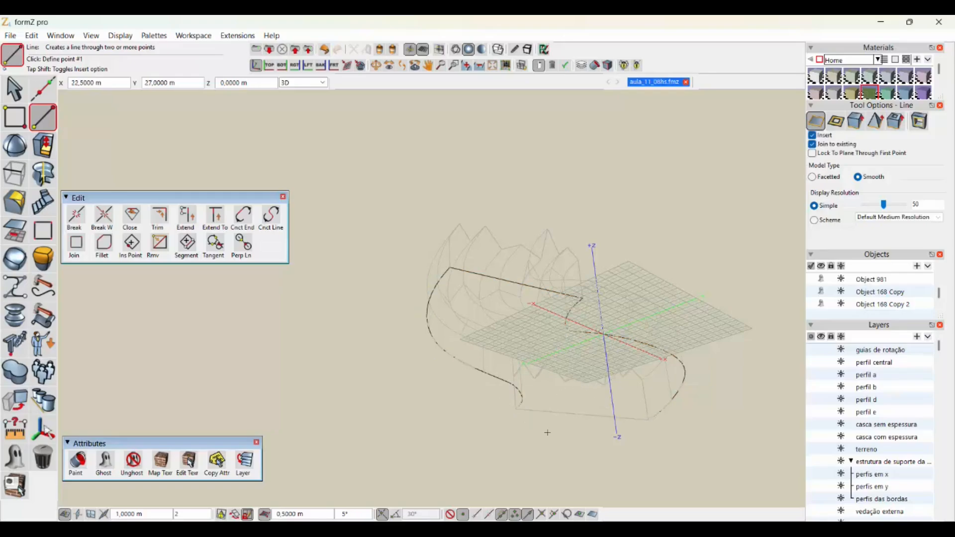
- Draw a straight line joining the curved base edges' endpoints at the opposite end, closing the base outline into a surface
{"action": "scroll", "coordinate": [508, 404], "scroll_direction": "up", "scroll_amount": 5}
{"action": "scroll", "coordinate": [508, 404], "scroll_direction": "up", "scroll_amount": 5}
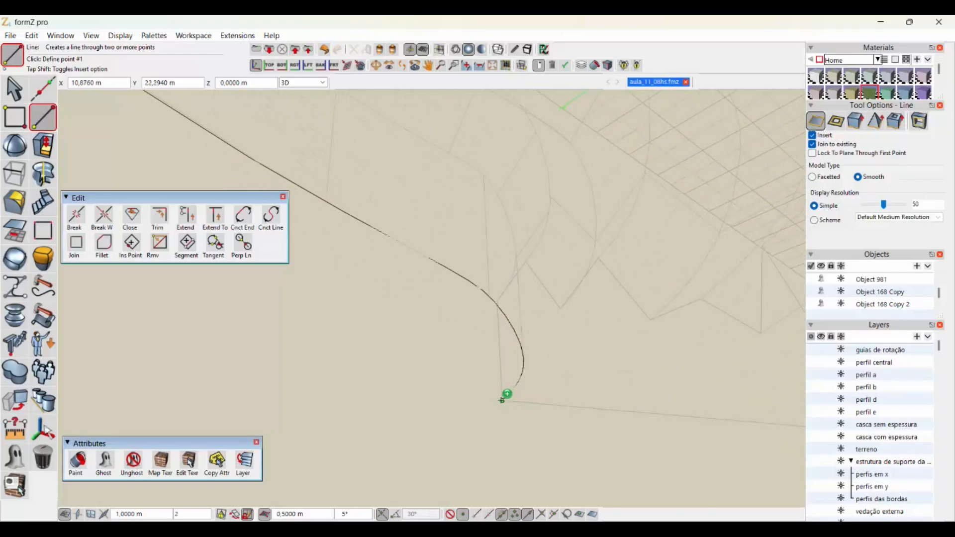
{"action": "left_click", "coordinate": [506, 396]}
{"action": "scroll", "coordinate": [596, 416], "scroll_direction": "down", "scroll_amount": 10}
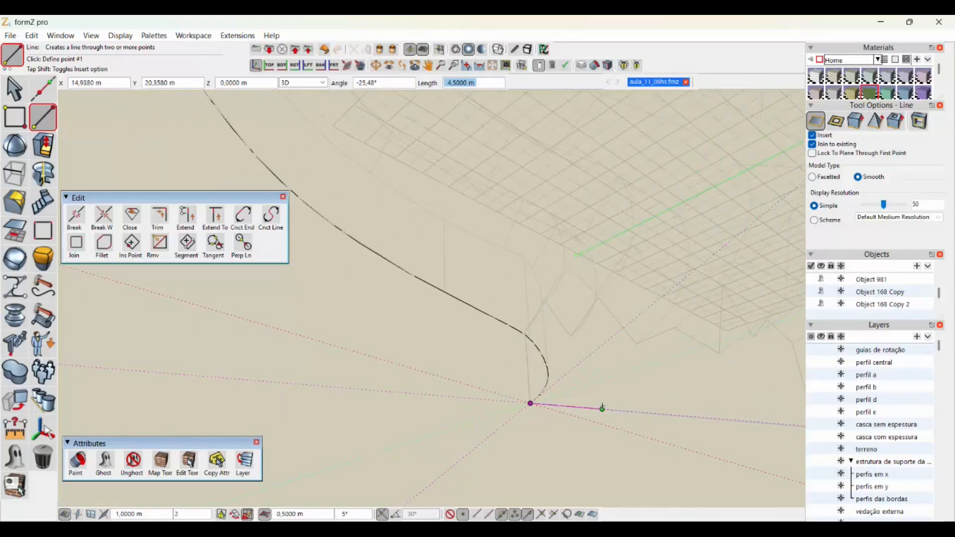
{"action": "scroll", "coordinate": [596, 397], "scroll_direction": "up", "scroll_amount": 8}
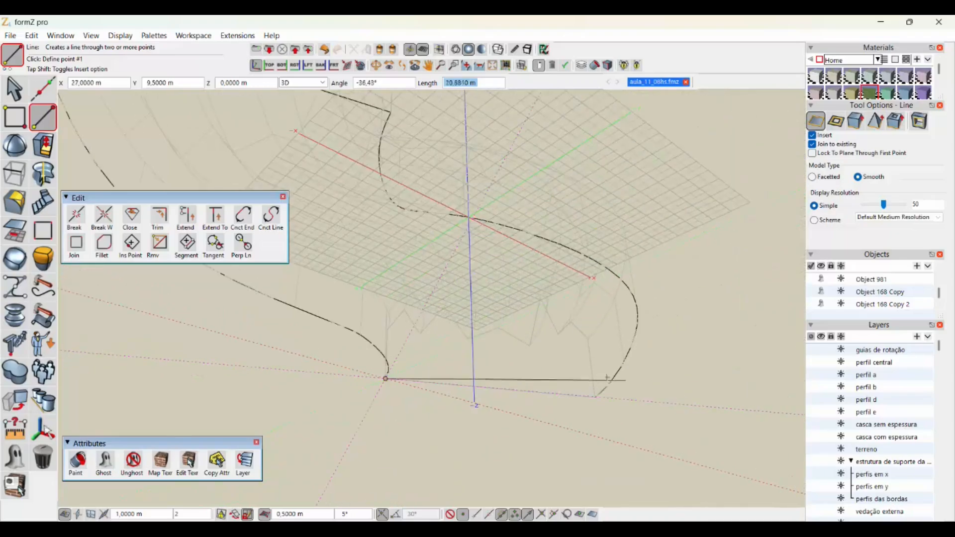
{"action": "scroll", "coordinate": [593, 378], "scroll_direction": "up", "scroll_amount": 4}
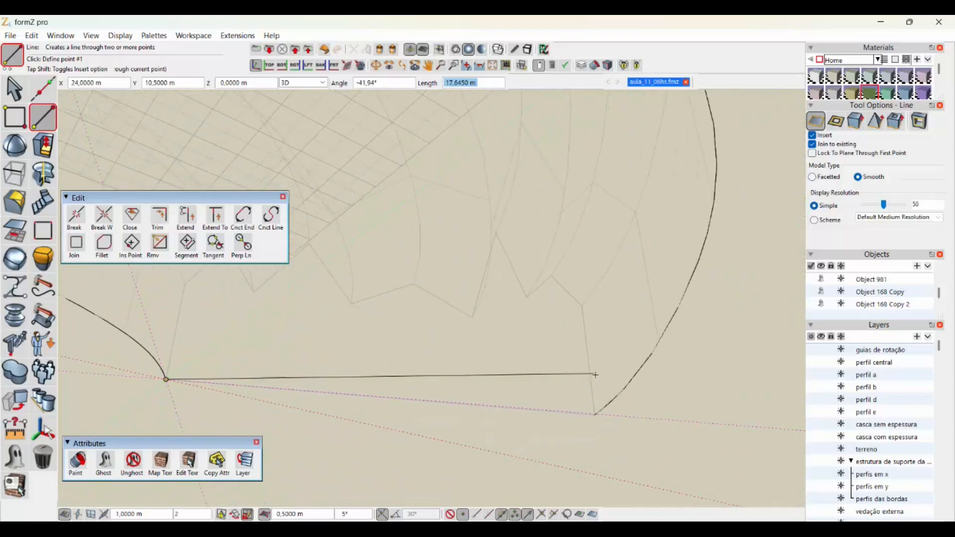
{"action": "left_click", "coordinate": [601, 413]}
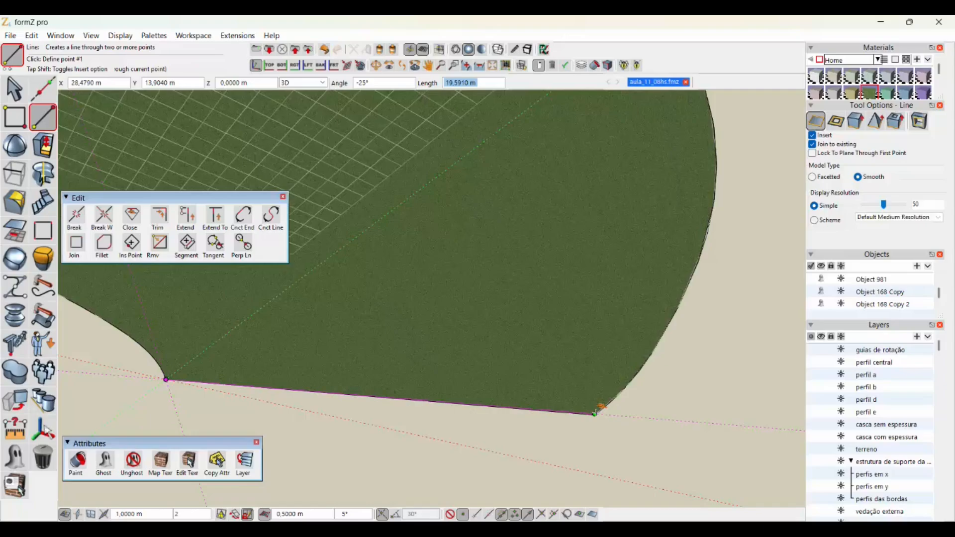
{"action": "left_click", "coordinate": [595, 413]}
{"action": "key", "text": "Escape"}
{"action": "scroll", "coordinate": [747, 415], "scroll_direction": "down", "scroll_amount": 5}
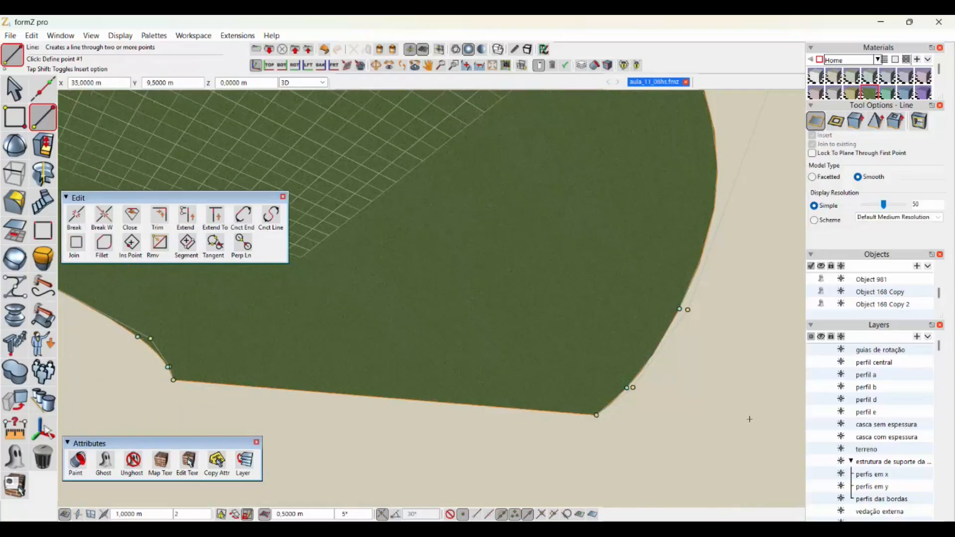
{"action": "scroll", "coordinate": [747, 414], "scroll_direction": "down", "scroll_amount": 7}
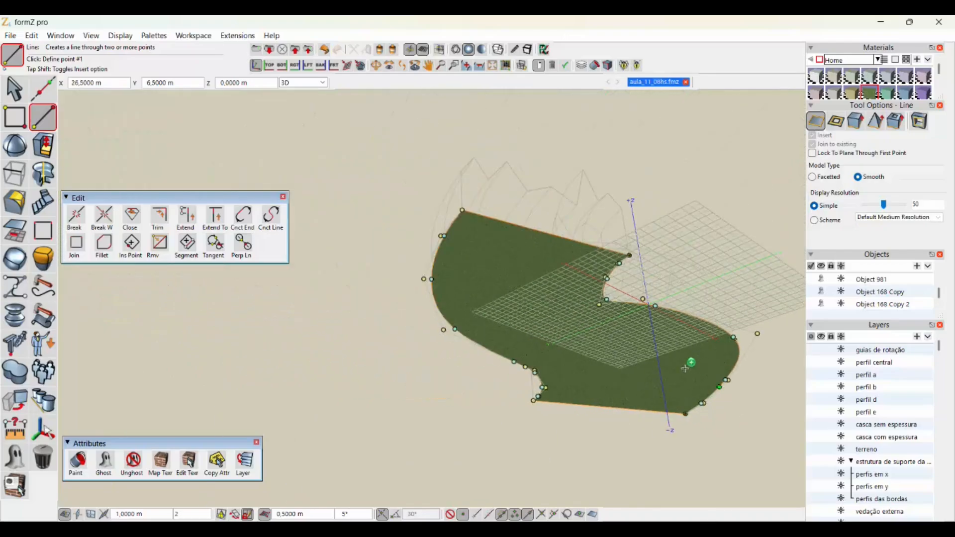
- Apply a grey material to the closed base surface and clear the selection
{"action": "middle_click_drag", "start_coordinate": [620, 318], "coordinate": [683, 415]}
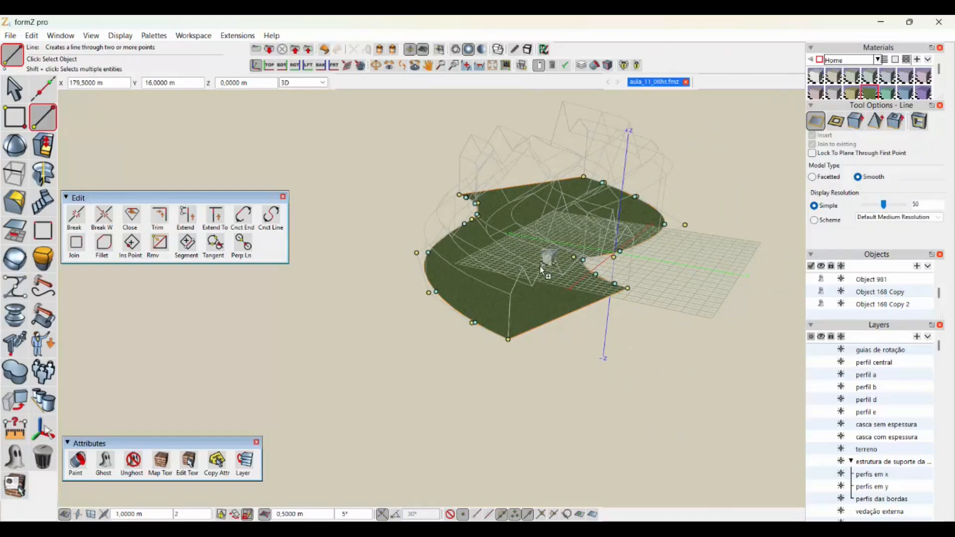
{"action": "left_click_drag", "start_coordinate": [499, 257], "coordinate": [500, 258]}
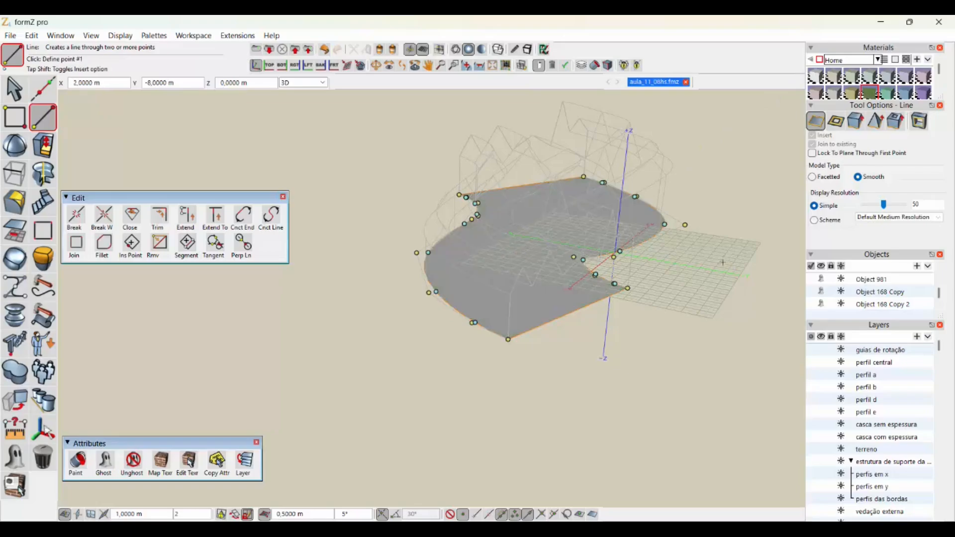
{"action": "middle_click_drag", "start_coordinate": [651, 289], "coordinate": [622, 347]}
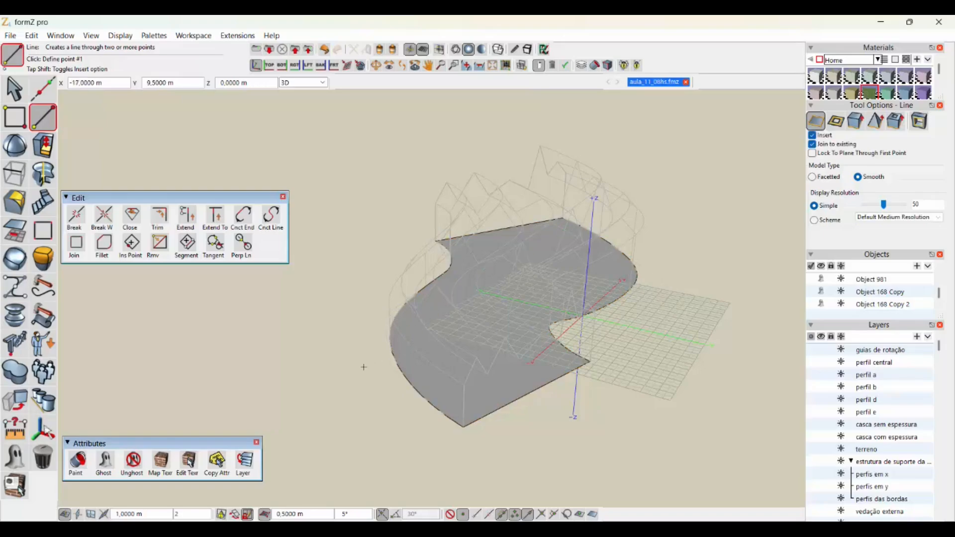
- Unghost the closed zigzag profiles at both ends of the base surface
{"action": "left_click", "coordinate": [134, 462]}
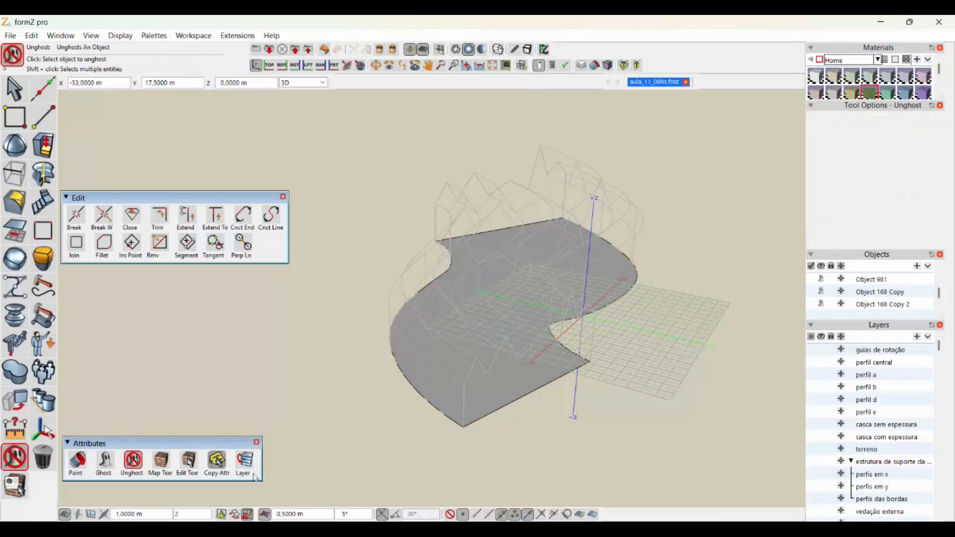
{"action": "left_click", "coordinate": [497, 392]}
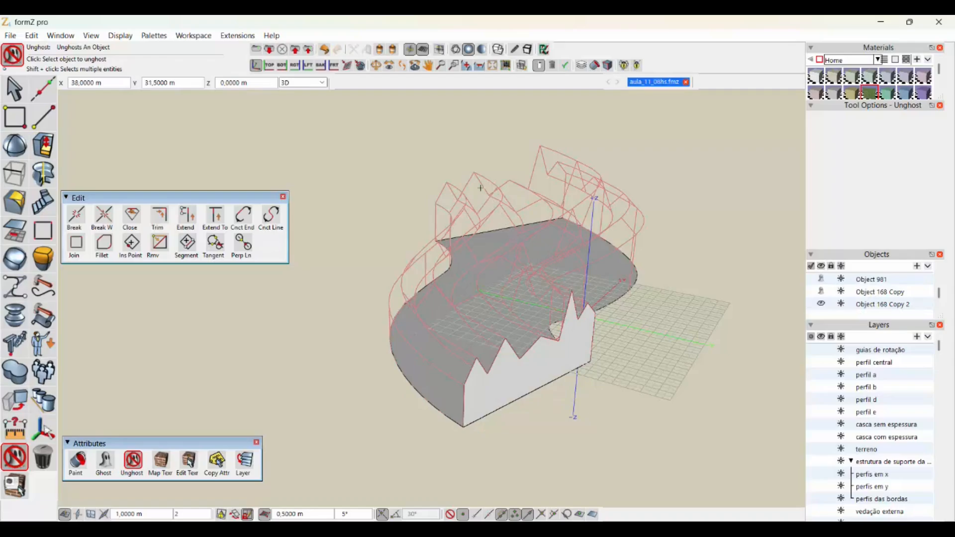
{"action": "middle_click_drag", "start_coordinate": [472, 221], "coordinate": [664, 199]}
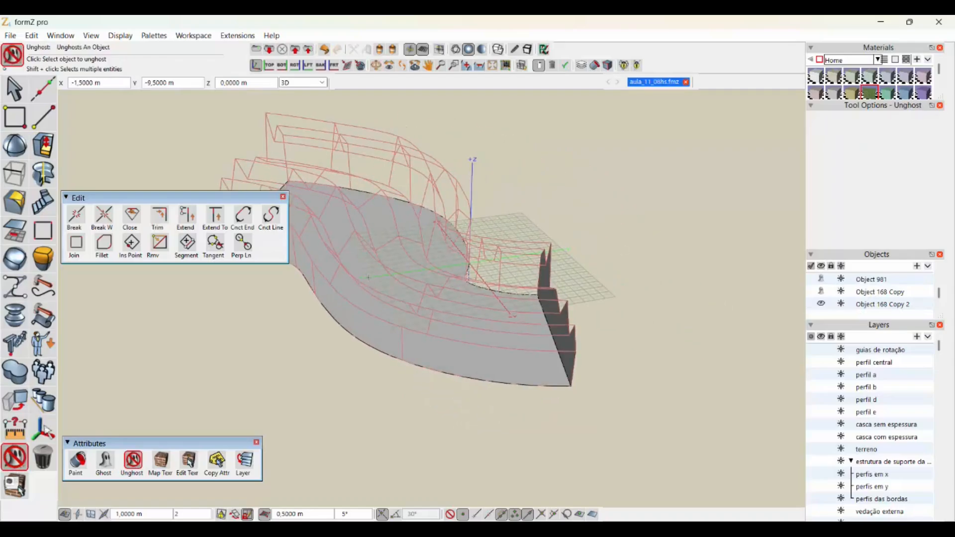
{"action": "middle_click_drag", "start_coordinate": [447, 309], "coordinate": [582, 266]}
{"action": "middle_click_drag", "start_coordinate": [324, 236], "coordinate": [373, 311]}
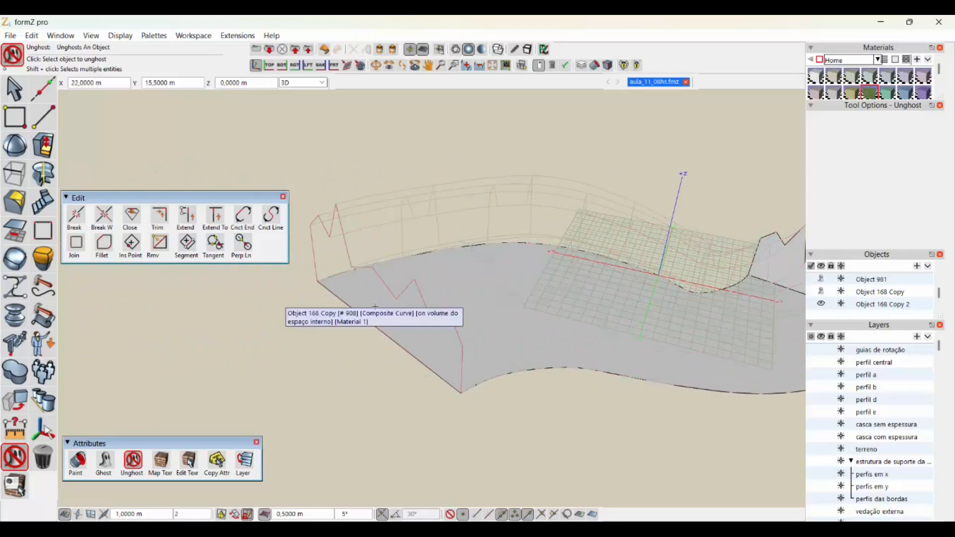
{"action": "left_click", "coordinate": [375, 307]}
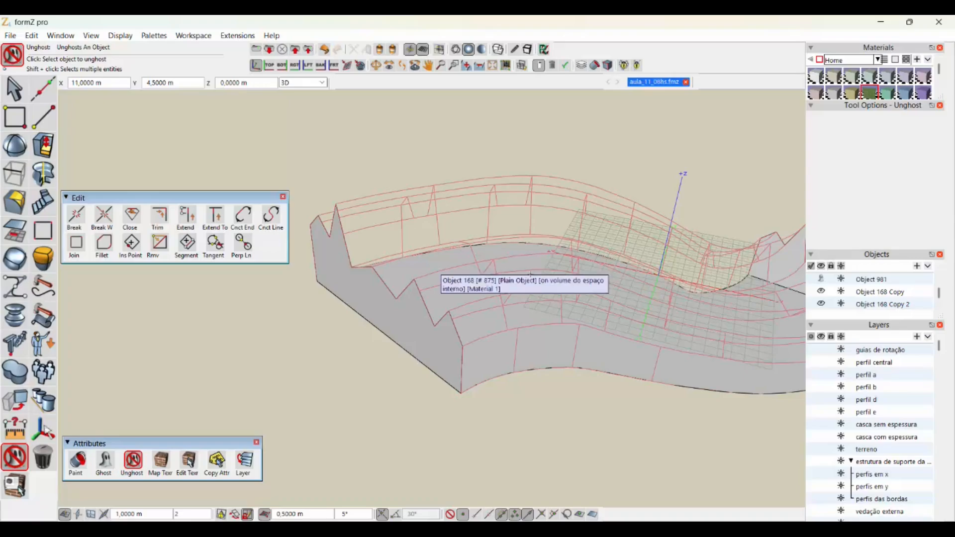
- Unghost the folded shell with its curved side walls between the two end faces
{"action": "left_click", "coordinate": [530, 274]}
{"action": "scroll", "coordinate": [529, 275], "scroll_direction": "down", "scroll_amount": 4}
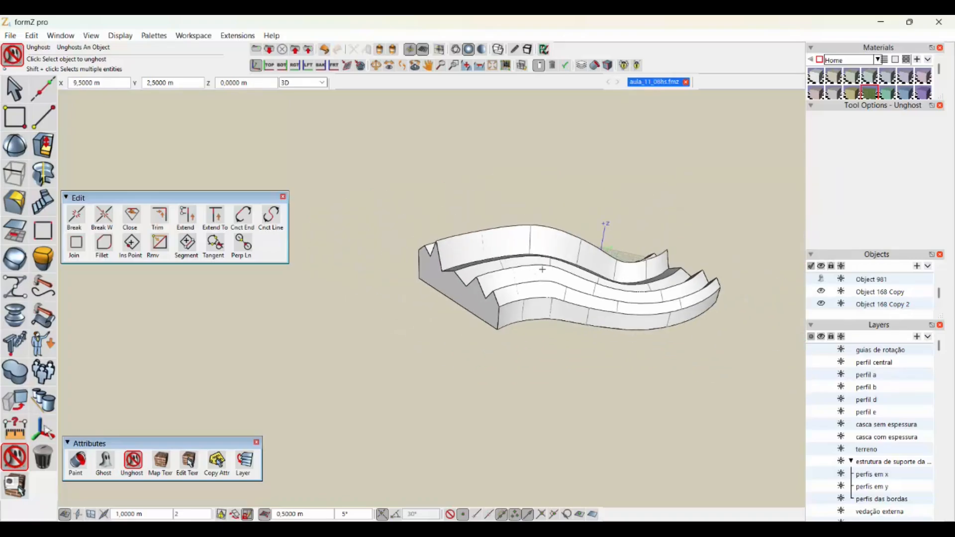
{"action": "middle_click_drag", "start_coordinate": [530, 275], "coordinate": [552, 304]}
{"action": "scroll", "coordinate": [385, 357], "scroll_direction": "up", "scroll_amount": 3}
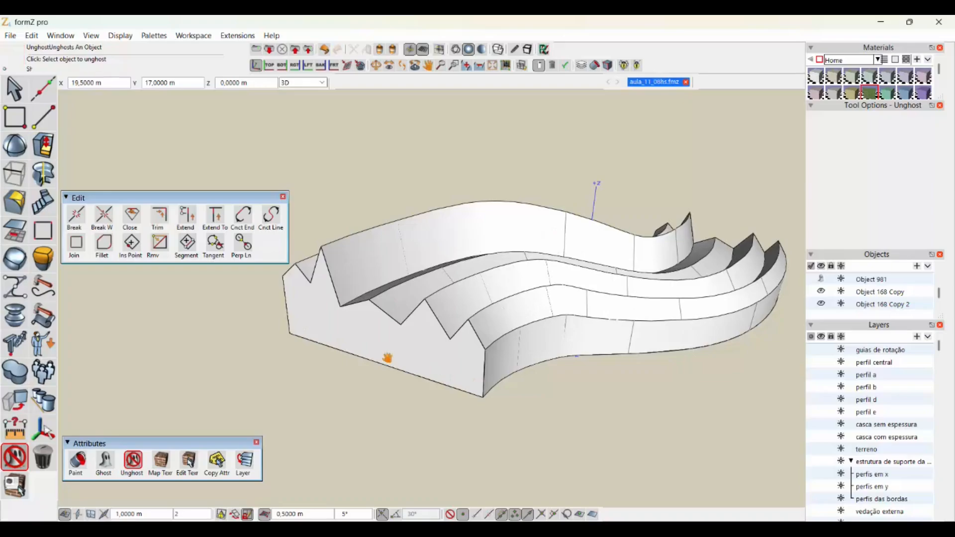
{"action": "middle_click_drag", "start_coordinate": [388, 356], "coordinate": [357, 380]}
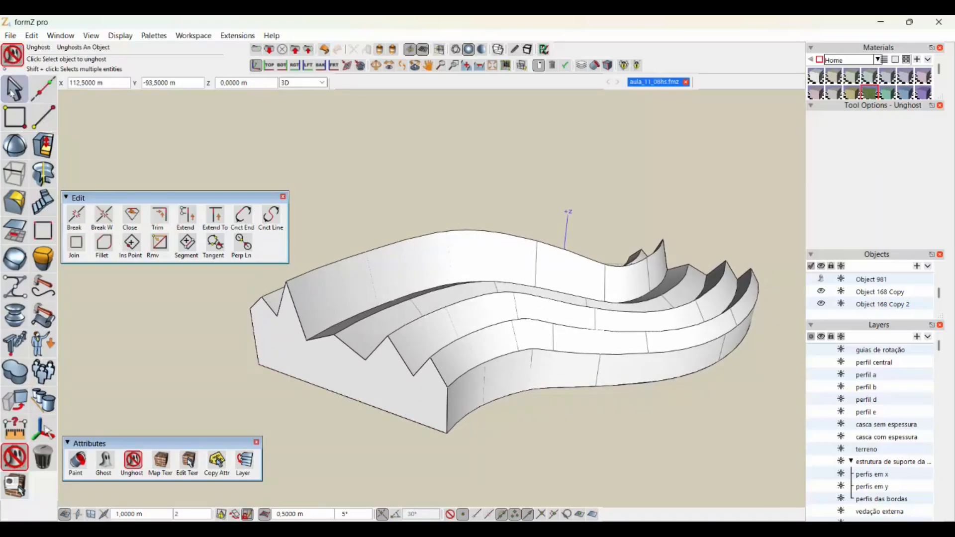
- Pick the near zigzag end face and the folded shell to check them as separate objects, and clear the selection
{"action": "left_click", "coordinate": [13, 90]}
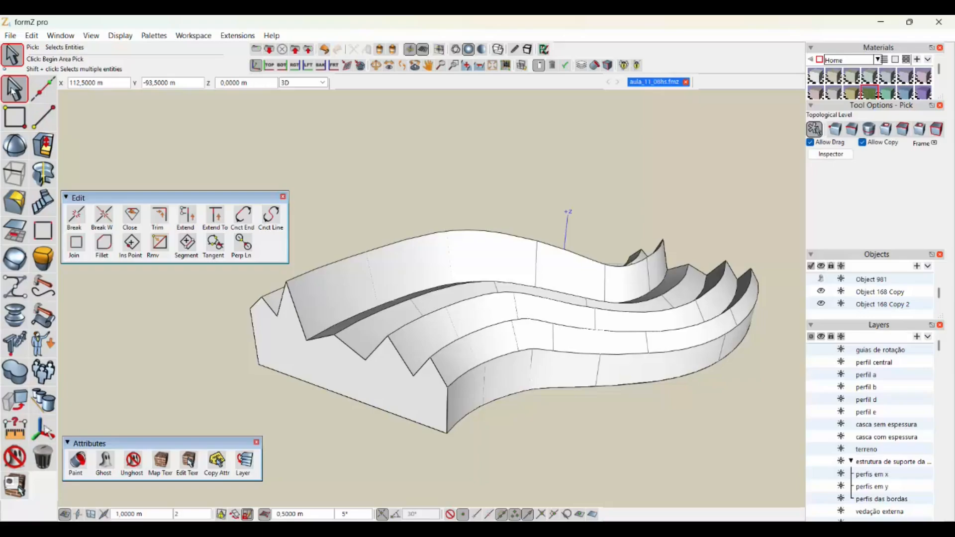
{"action": "left_click", "coordinate": [387, 388]}
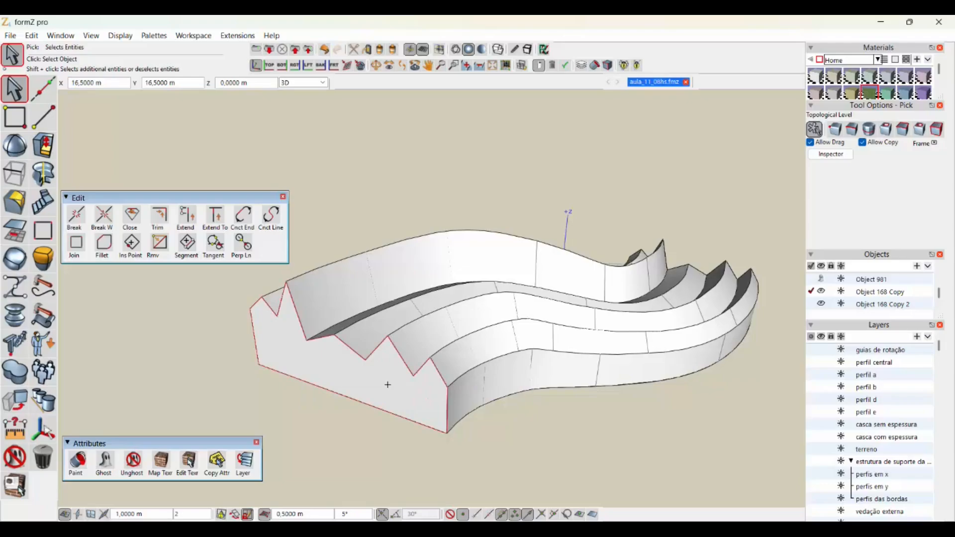
{"action": "left_click", "coordinate": [372, 147]}
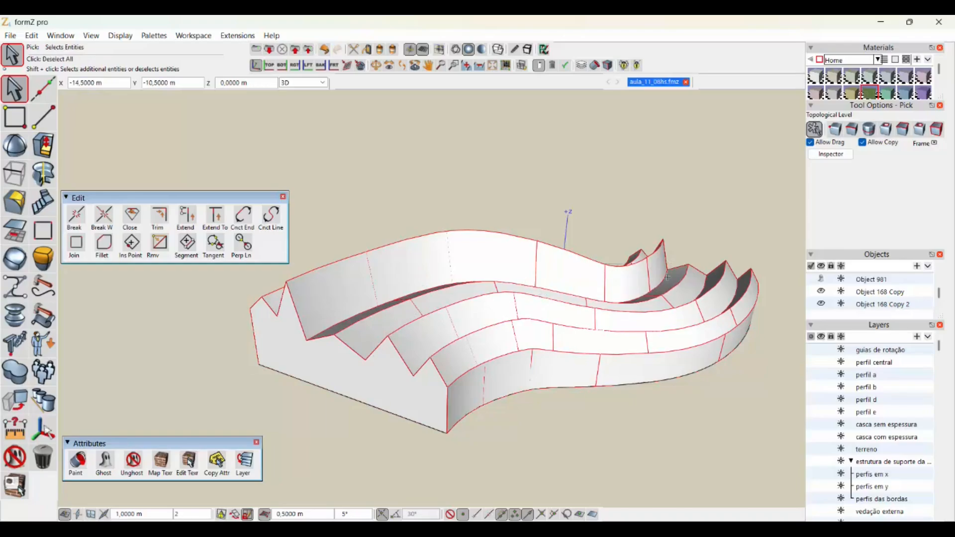
{"action": "left_click", "coordinate": [455, 182]}
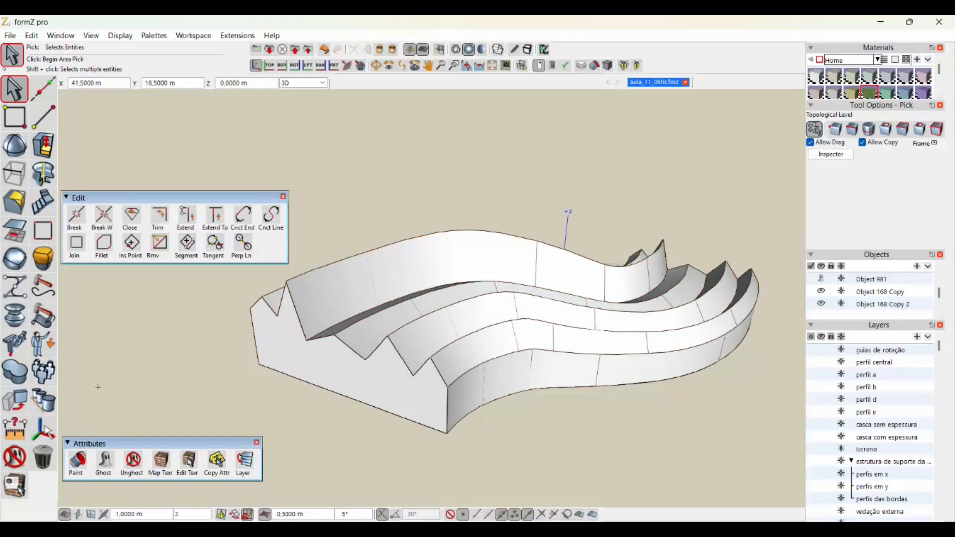
- Begin a Stitch operation with the folded shell and the near zigzag end face as the first objects
{"action": "left_click", "coordinate": [12, 407]}
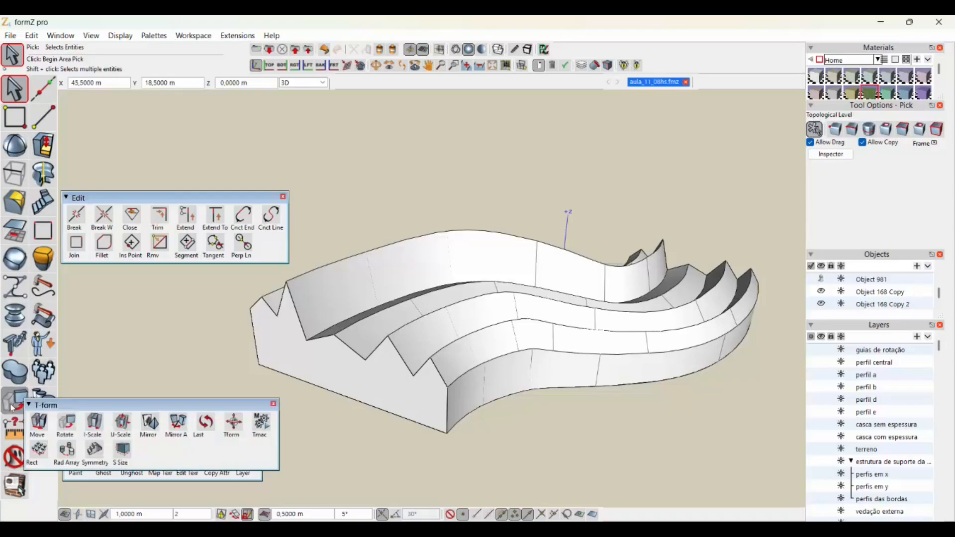
{"action": "mouse_move", "coordinate": [12, 382]}
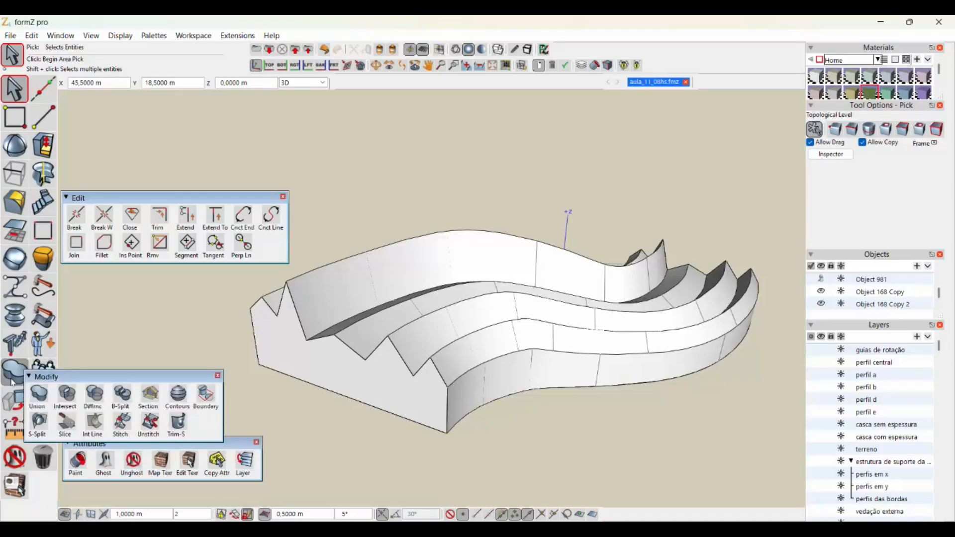
{"action": "left_click", "coordinate": [121, 424]}
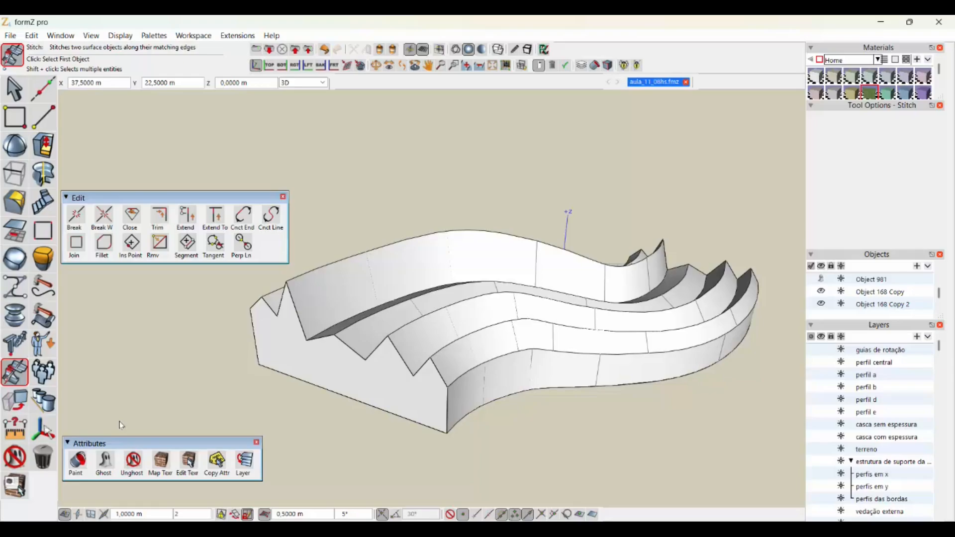
{"action": "left_click", "coordinate": [16, 345]}
{"action": "left_click", "coordinate": [22, 377]}
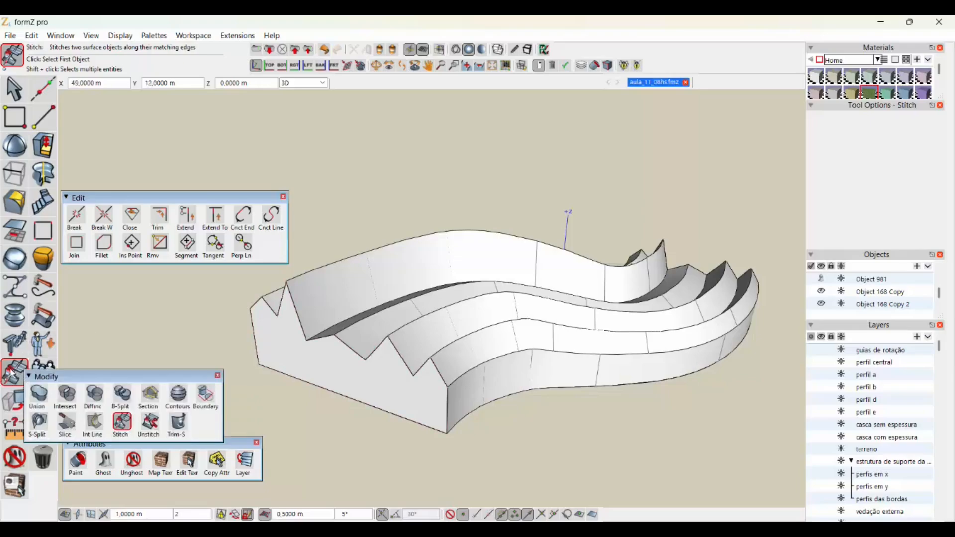
{"action": "left_click", "coordinate": [125, 428]}
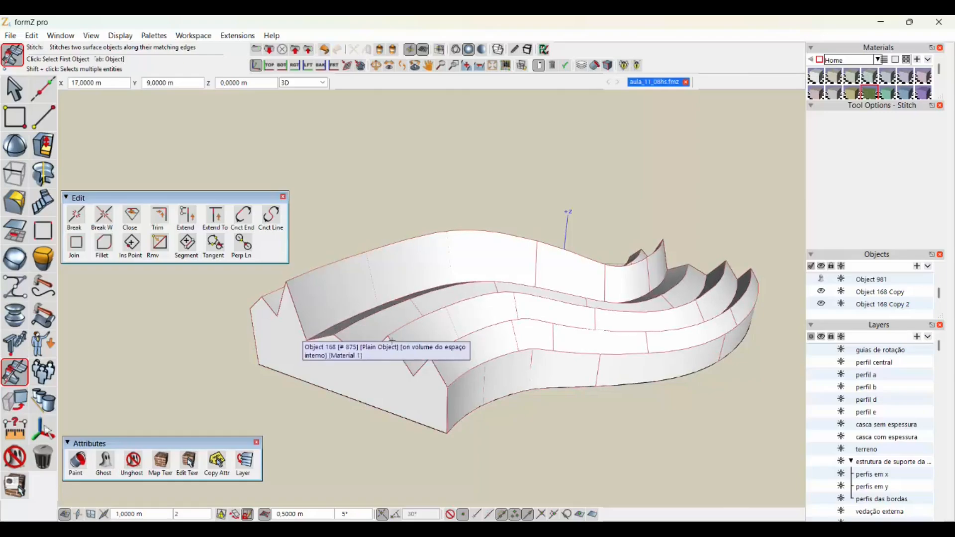
{"action": "left_click", "coordinate": [466, 306]}
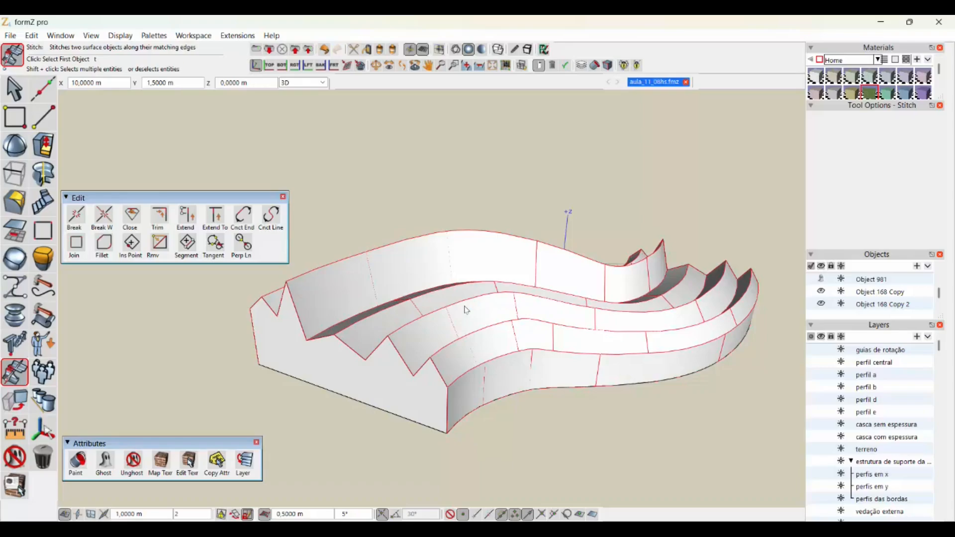
{"action": "left_click", "coordinate": [363, 379]}
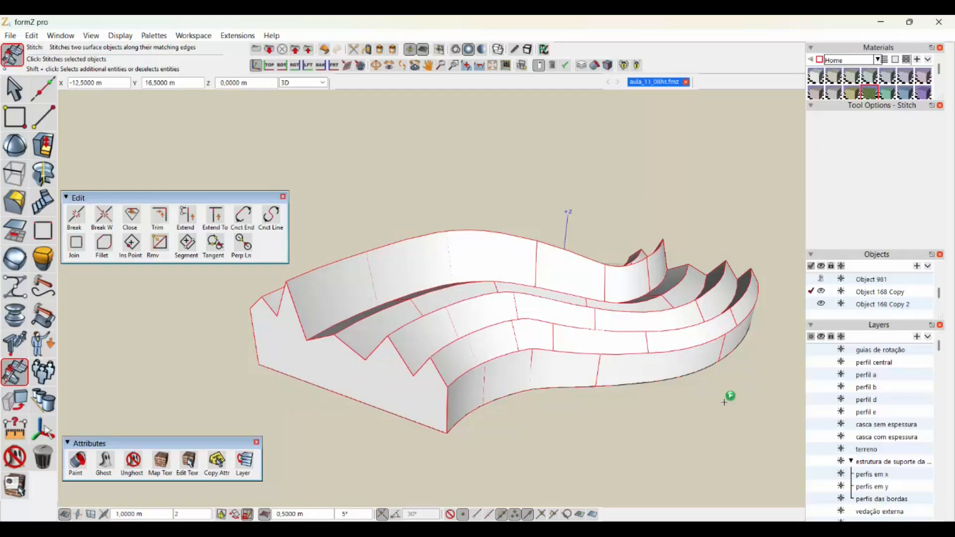
- Add the far zigzag end face and the base surface to the stitch and join all surfaces into one object
{"action": "middle_click_drag", "start_coordinate": [728, 404], "coordinate": [508, 367]}
{"action": "scroll", "coordinate": [508, 367], "scroll_direction": "down", "scroll_amount": 3}
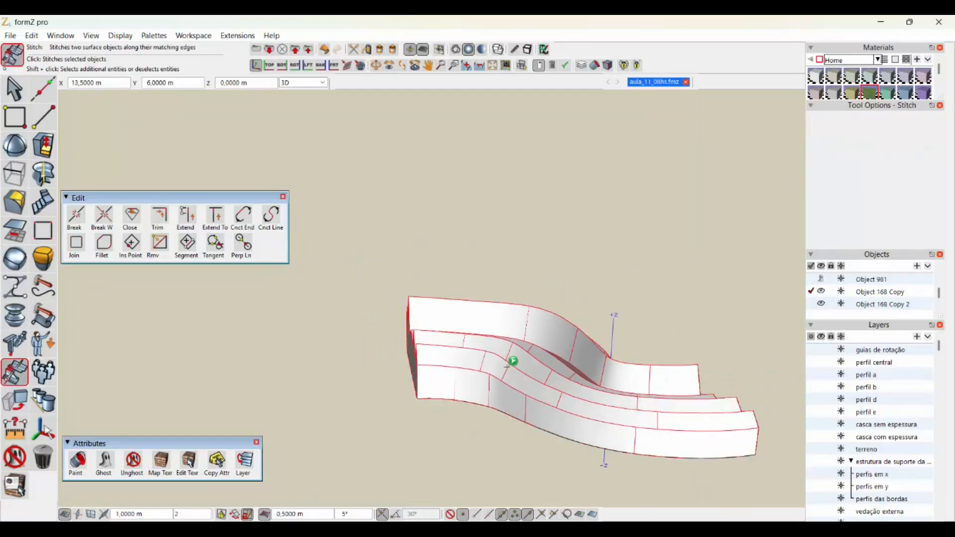
{"action": "middle_click_drag", "start_coordinate": [685, 427], "coordinate": [443, 351]}
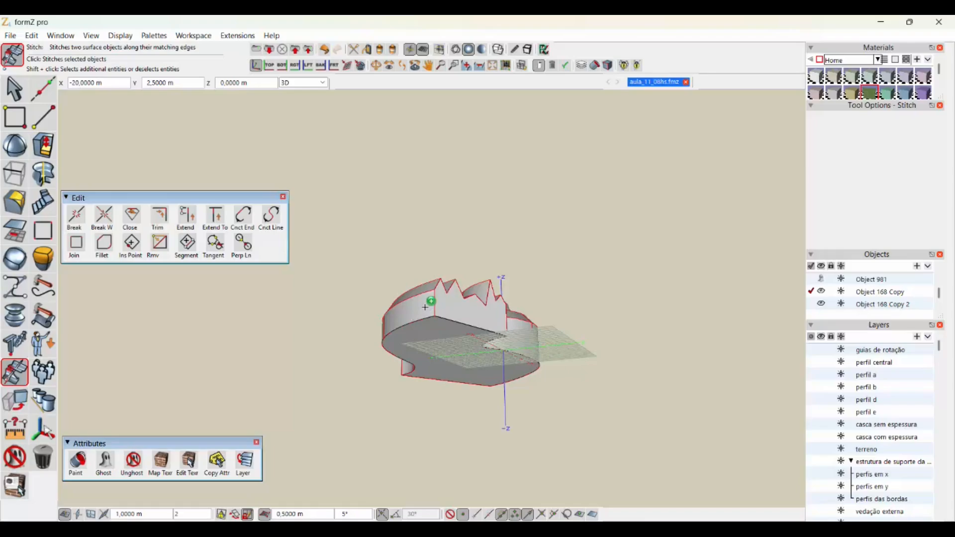
{"action": "left_click", "coordinate": [487, 317]}
{"action": "scroll", "coordinate": [462, 354], "scroll_direction": "up", "scroll_amount": 3}
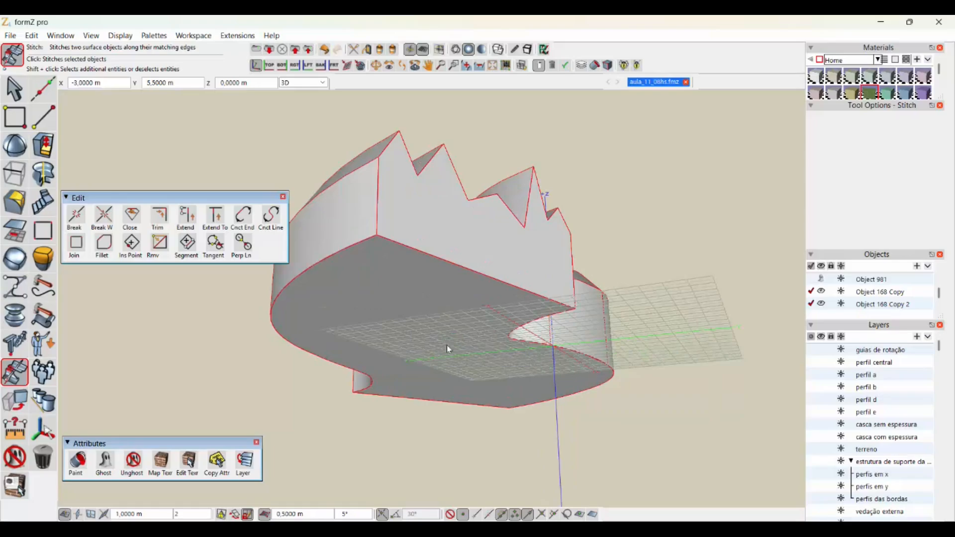
{"action": "left_click", "coordinate": [655, 369]}
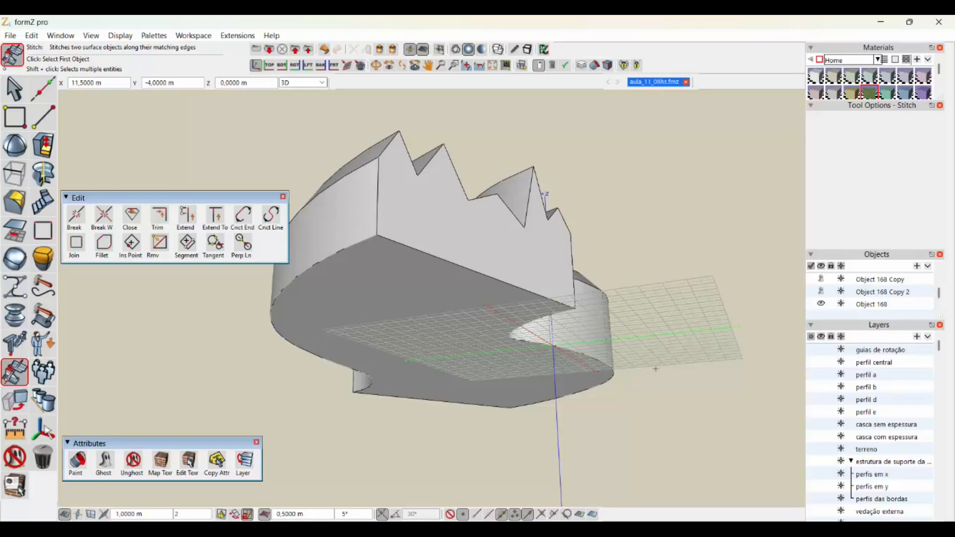
- Check the stitched volume's topology type in its object info and inspect the volume from several sides
{"action": "left_click", "coordinate": [14, 88]}
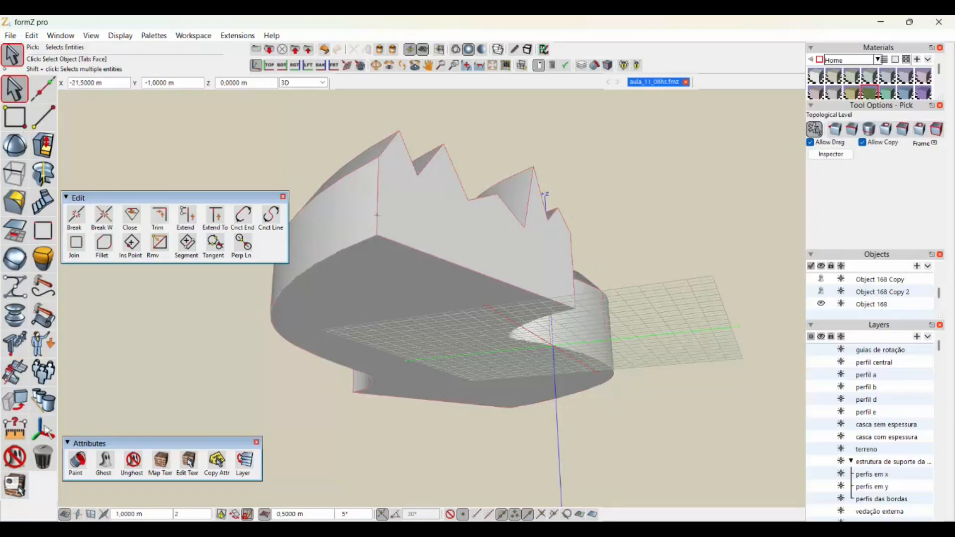
{"action": "right_click", "coordinate": [434, 231]}
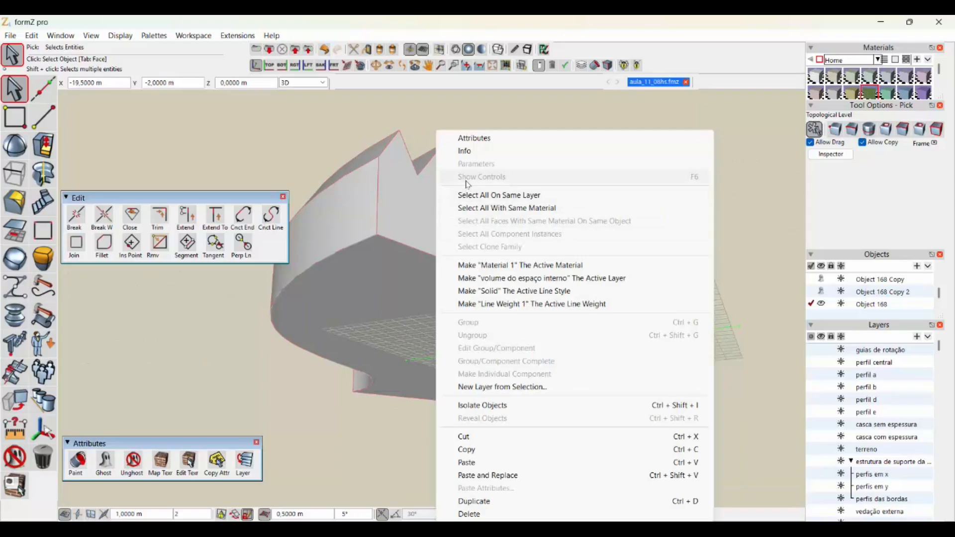
{"action": "left_click", "coordinate": [464, 151]}
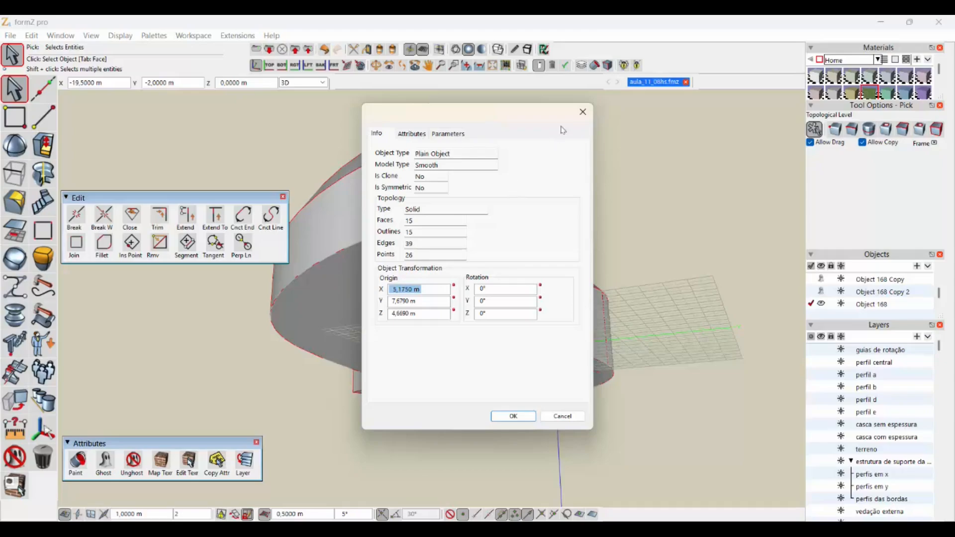
{"action": "left_click", "coordinate": [582, 112]}
{"action": "left_click", "coordinate": [618, 215]}
{"action": "scroll", "coordinate": [681, 328], "scroll_direction": "down", "scroll_amount": 3}
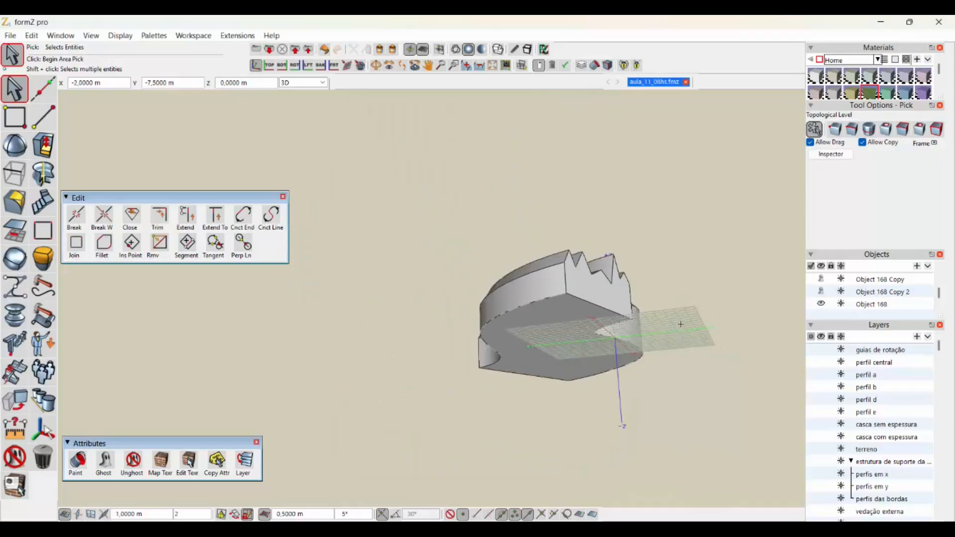
{"action": "scroll", "coordinate": [679, 324], "scroll_direction": "up", "scroll_amount": 4}
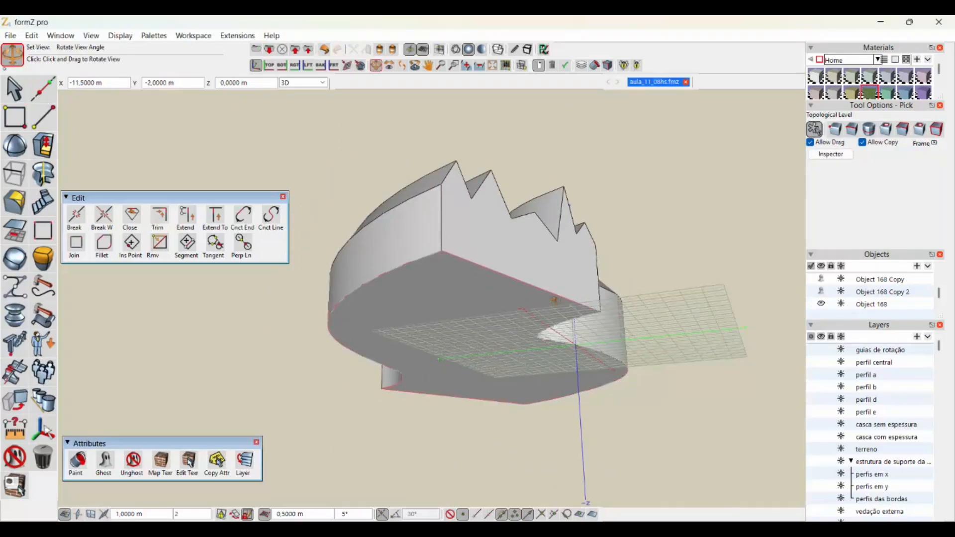
{"action": "middle_click_drag", "start_coordinate": [555, 295], "coordinate": [507, 341]}
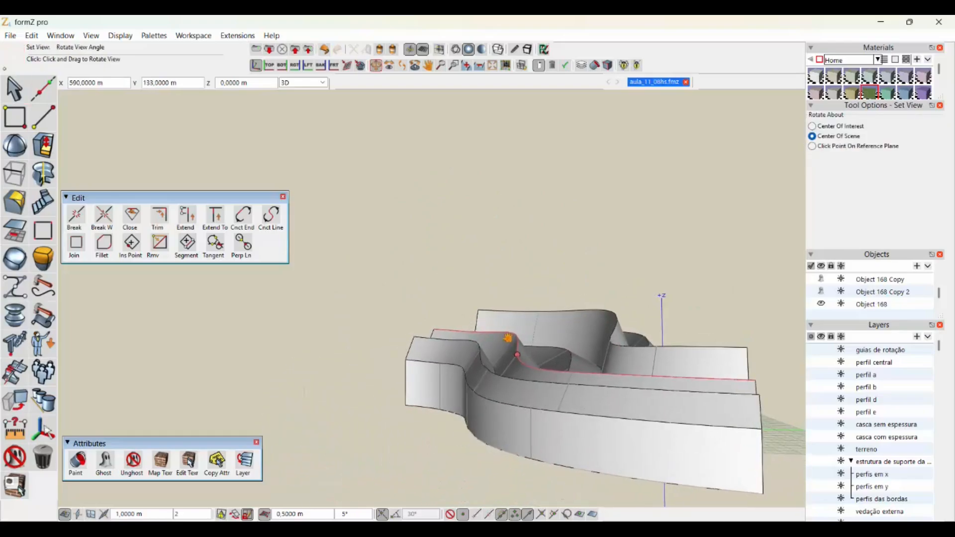
{"action": "left_click", "coordinate": [646, 355]}
{"action": "middle_click_drag", "start_coordinate": [609, 359], "coordinate": [466, 370]}
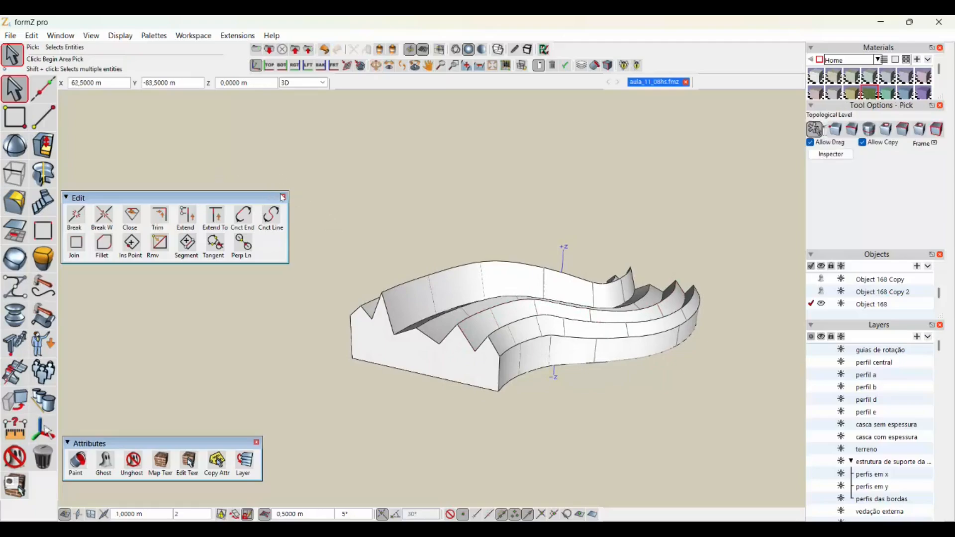
- Close the floating Edit and Attributes palettes and add a new layer named "laje de piso"
{"action": "left_click", "coordinate": [283, 197]}
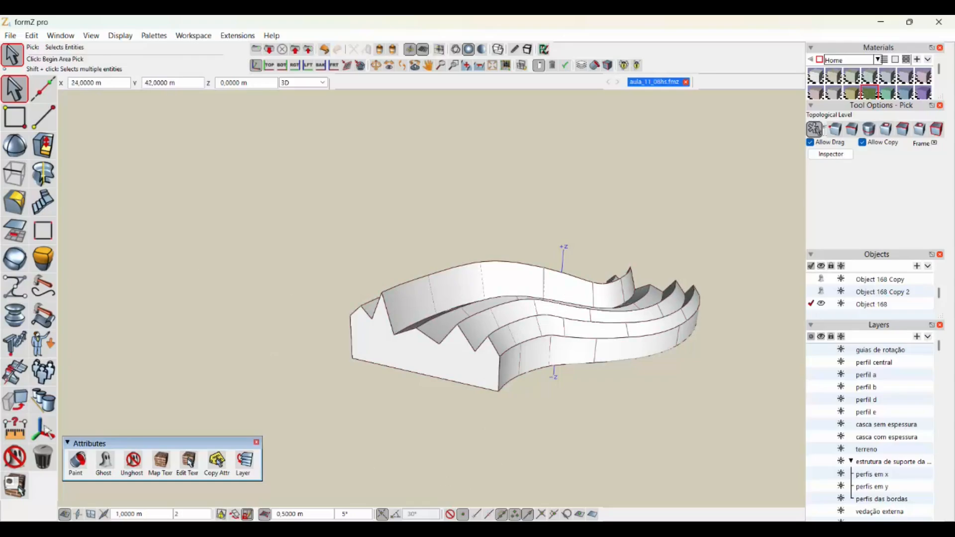
{"action": "left_click", "coordinate": [256, 442]}
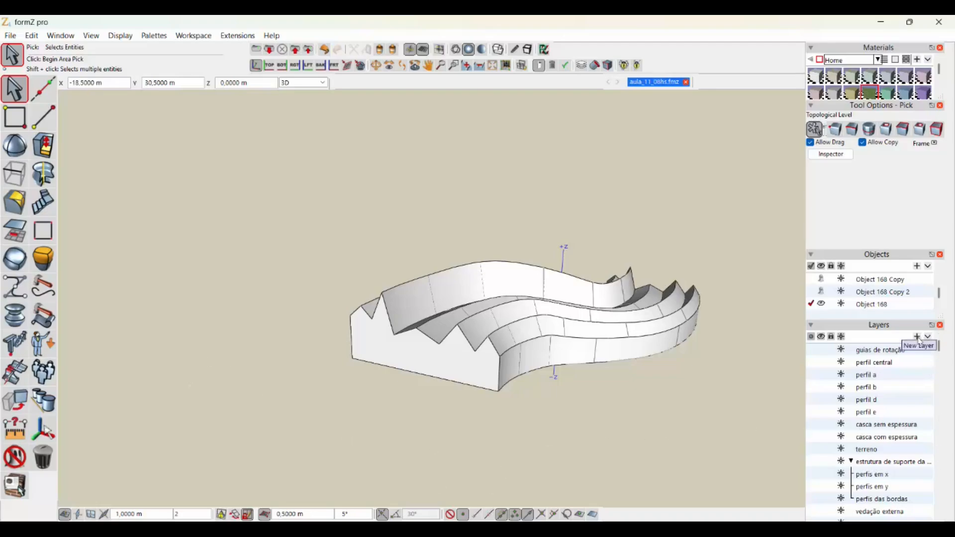
{"action": "scroll", "coordinate": [918, 343], "scroll_direction": "down", "scroll_amount": 1}
{"action": "scroll", "coordinate": [884, 474], "scroll_direction": "down", "scroll_amount": 5}
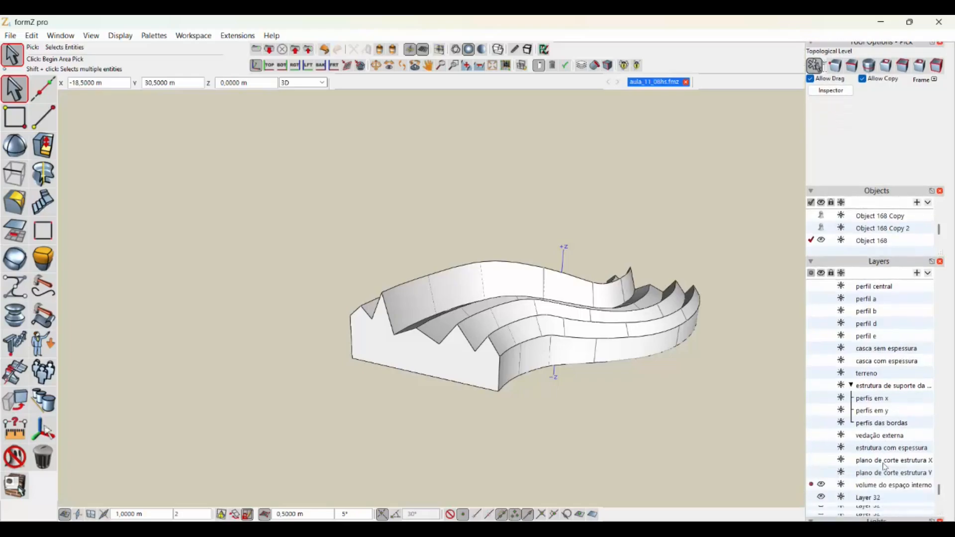
{"action": "left_click", "coordinate": [877, 467]}
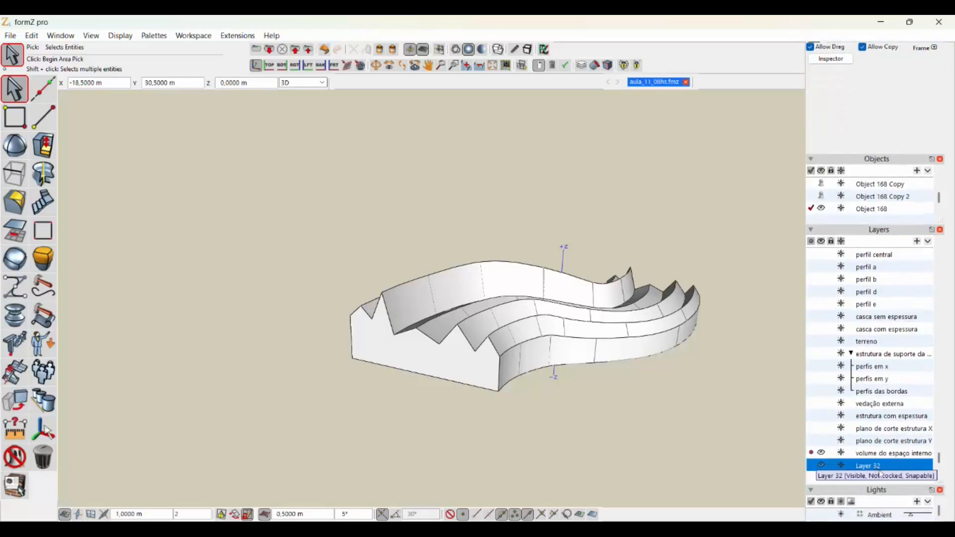
{"action": "left_click", "coordinate": [884, 468]}
{"action": "type", "text": "laje de piso"}
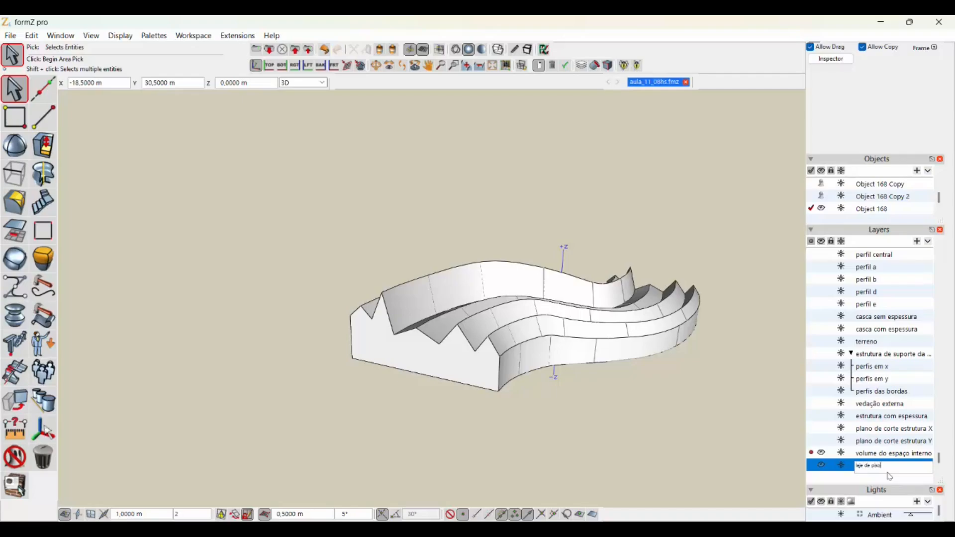
{"action": "key", "text": "Return"}
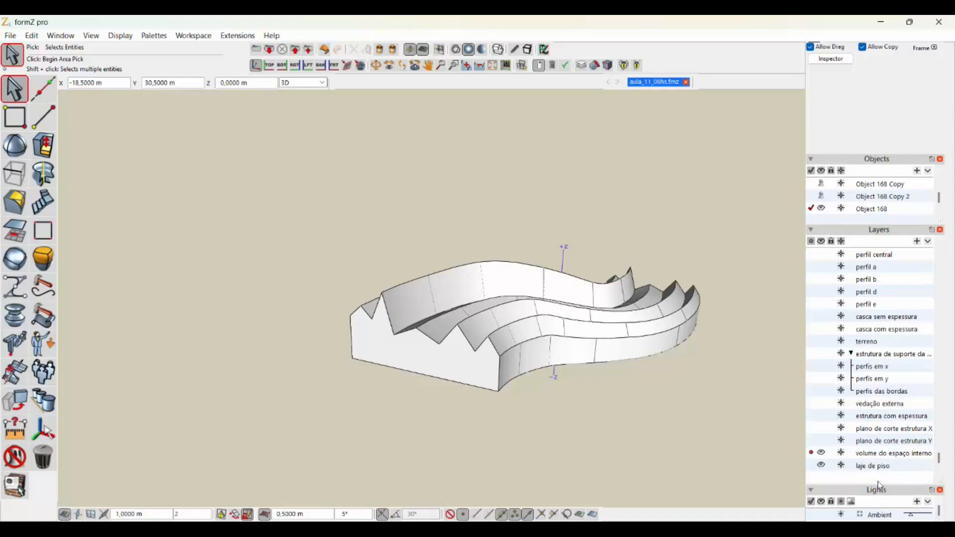
- Extrude the underside face of the interior volume downward into a thin floor slab
{"action": "middle_click_drag", "start_coordinate": [560, 409], "coordinate": [542, 316]}
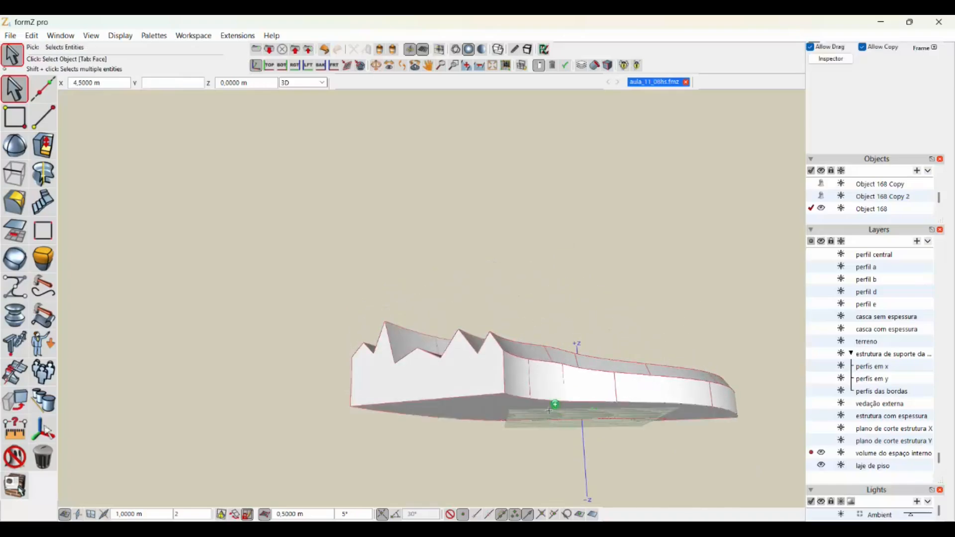
{"action": "middle_click_drag", "start_coordinate": [543, 374], "coordinate": [502, 316]}
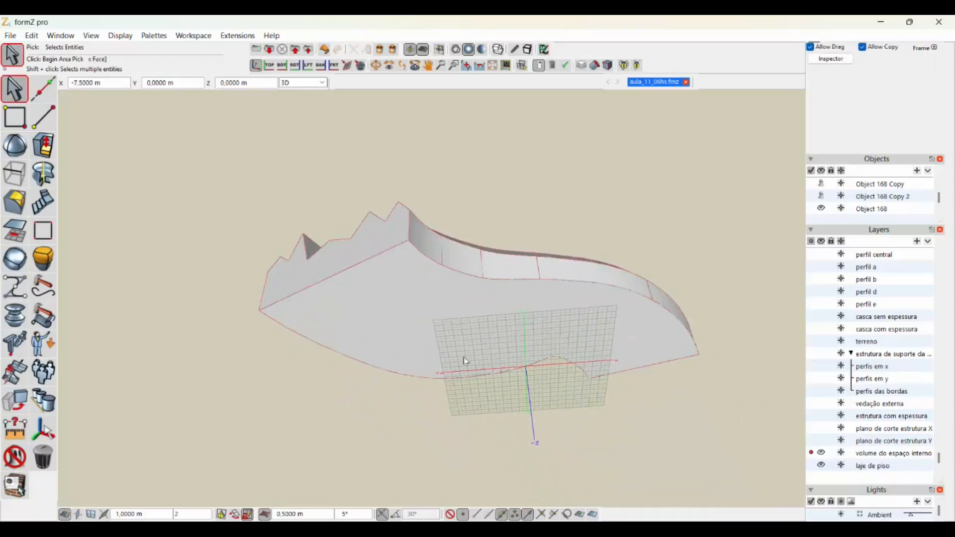
{"action": "left_click", "coordinate": [44, 145]}
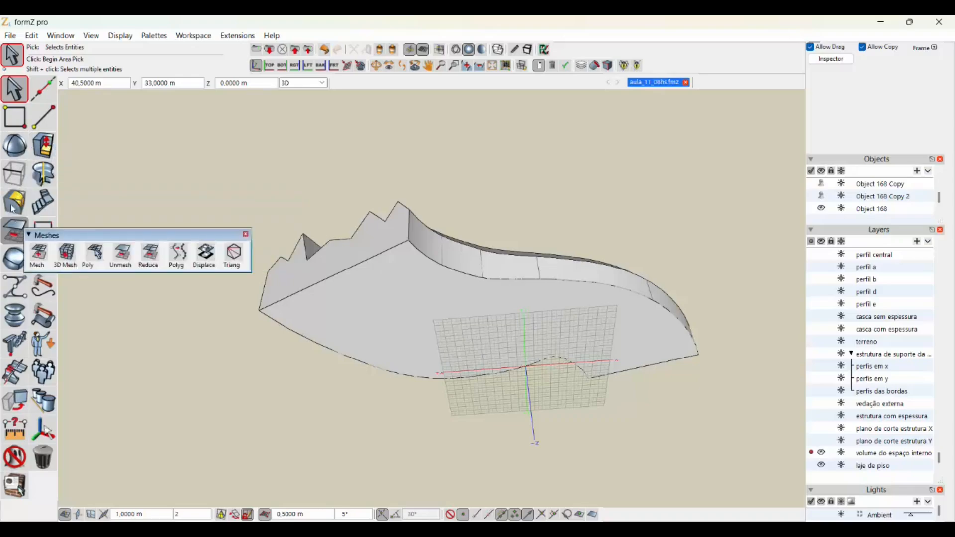
{"action": "mouse_move", "coordinate": [14, 174]}
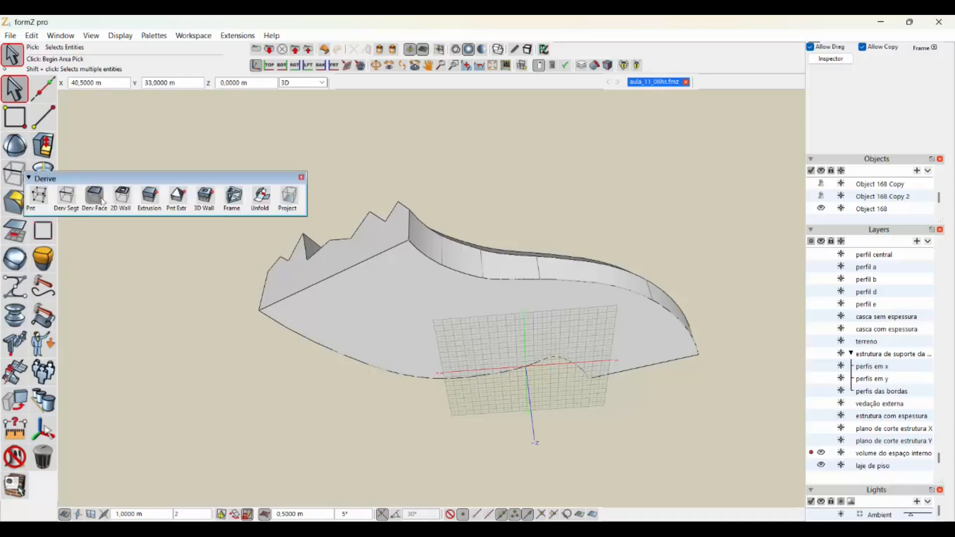
{"action": "left_click", "coordinate": [150, 198]}
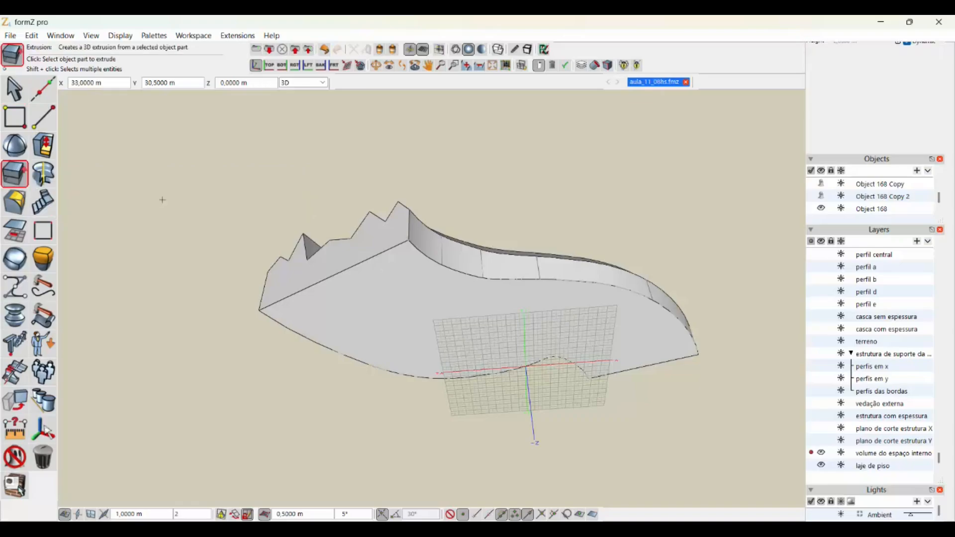
{"action": "left_click", "coordinate": [425, 327]}
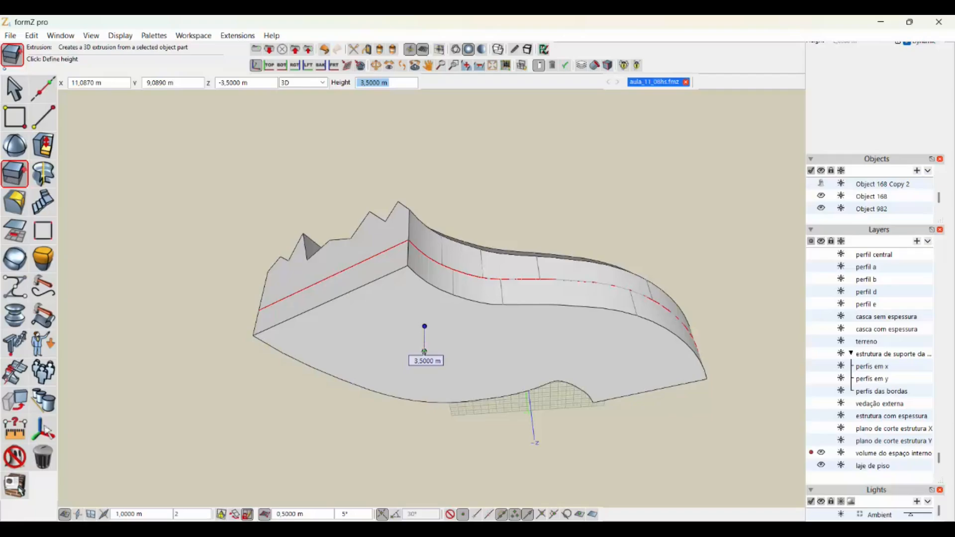
{"action": "type", "text": "0,15"}
{"action": "key", "text": "Return"}
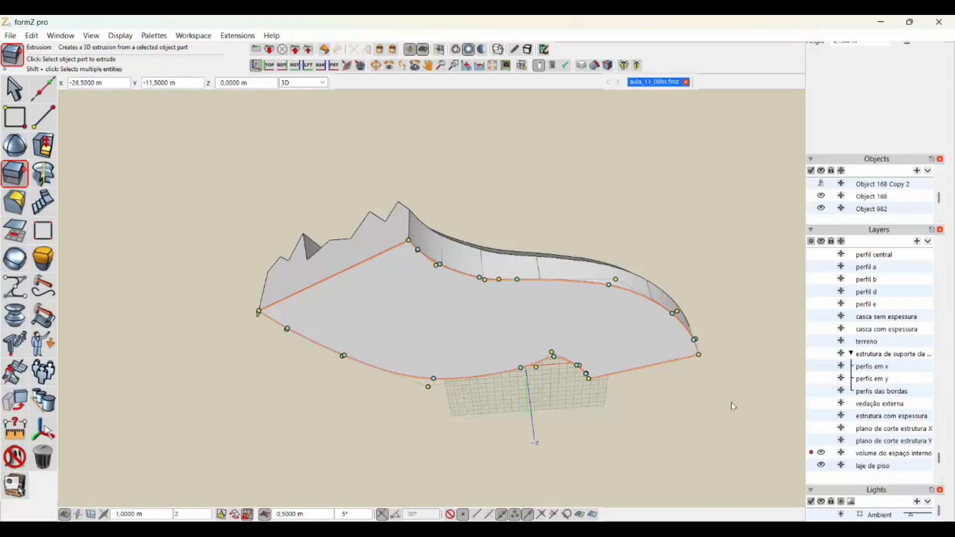
- Place the extruded floor slab on the "laje de piso" layer and hide that layer
{"action": "scroll", "coordinate": [547, 288], "scroll_direction": "up", "scroll_amount": 3}
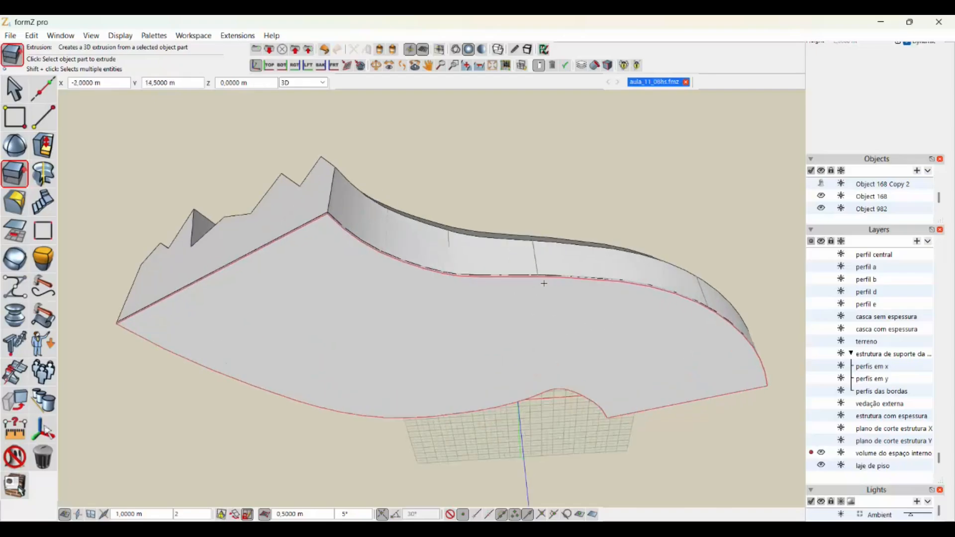
{"action": "scroll", "coordinate": [544, 283], "scroll_direction": "up", "scroll_amount": 1}
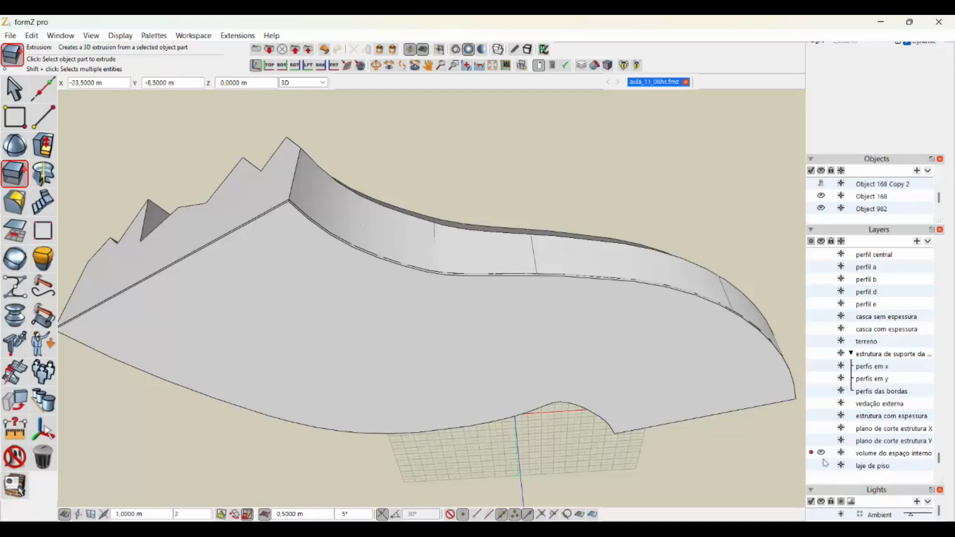
{"action": "left_click", "coordinate": [609, 375]}
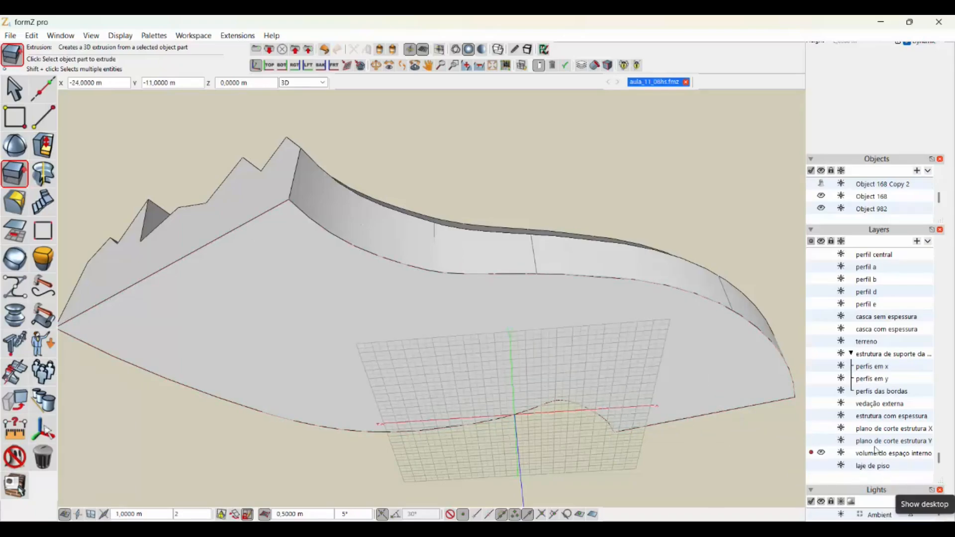
- Show the "laje de piso" layer, make it the active layer and hide the "volume do espaço interno" layer
{"action": "left_click", "coordinate": [820, 467]}
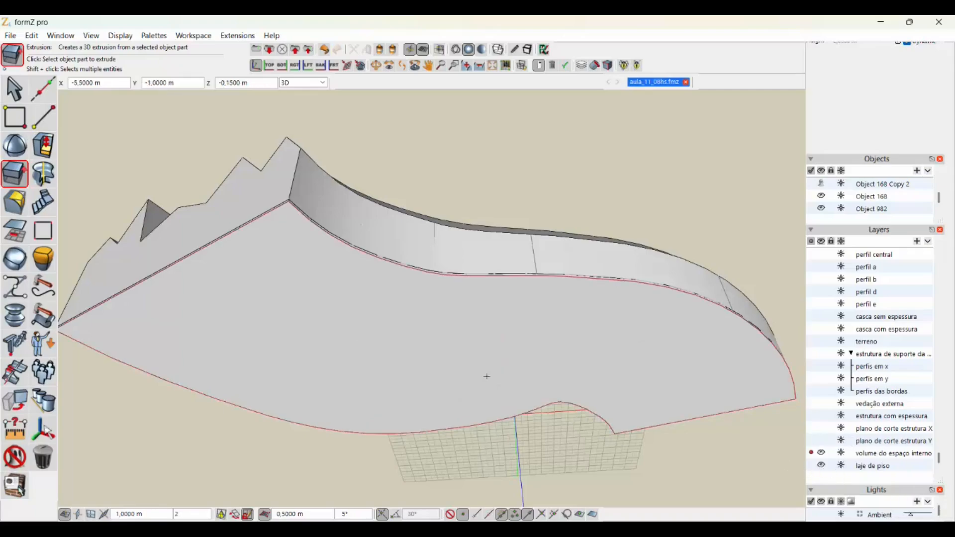
{"action": "middle_click_drag", "start_coordinate": [422, 361], "coordinate": [397, 389]}
{"action": "scroll", "coordinate": [415, 435], "scroll_direction": "down", "scroll_amount": 4}
{"action": "scroll", "coordinate": [272, 397], "scroll_direction": "up", "scroll_amount": 4}
{"action": "scroll", "coordinate": [398, 389], "scroll_direction": "up", "scroll_amount": 2}
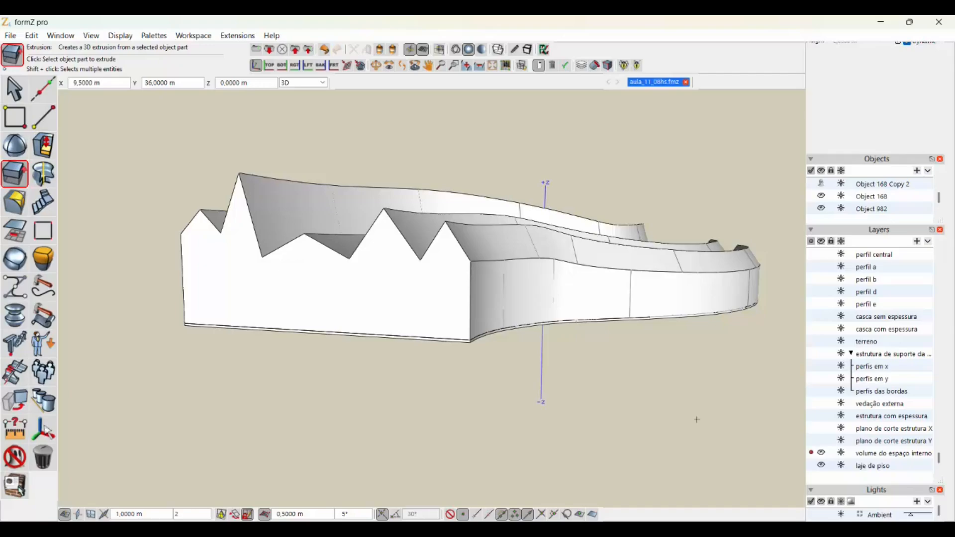
{"action": "left_click", "coordinate": [811, 466]}
{"action": "left_click", "coordinate": [822, 454]}
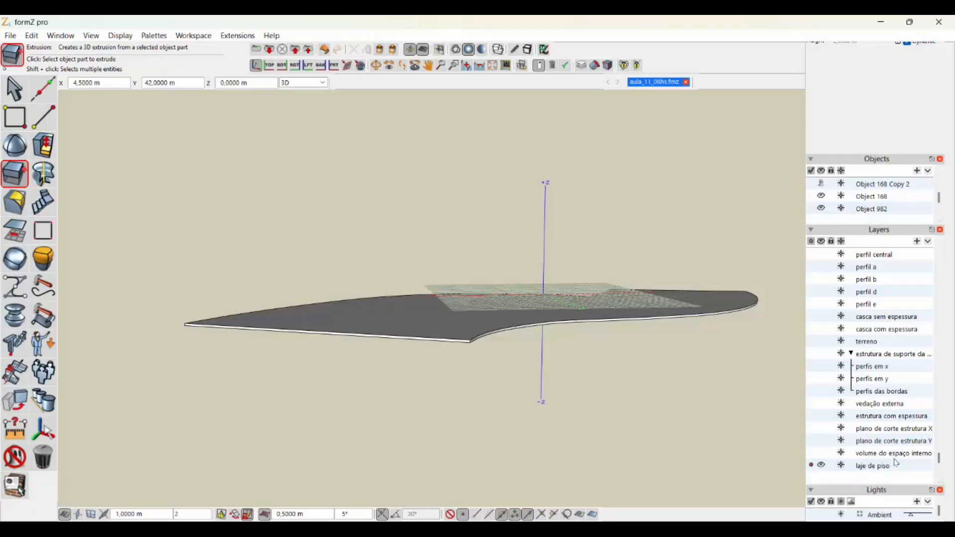
- Show the "estrutura com espessura", "casca com espessura" and "terreno" layers together with the floor slab
{"action": "left_click", "coordinate": [820, 417]}
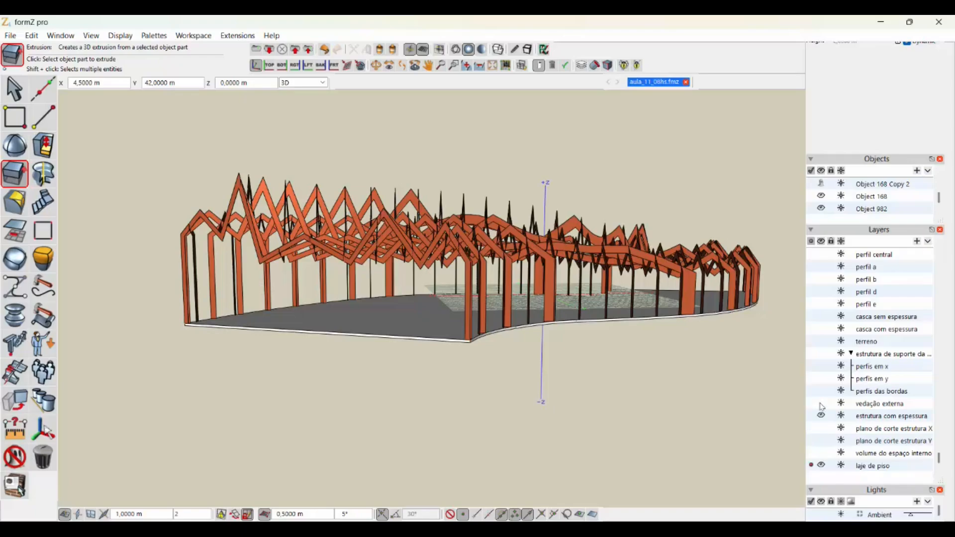
{"action": "left_click", "coordinate": [822, 330]}
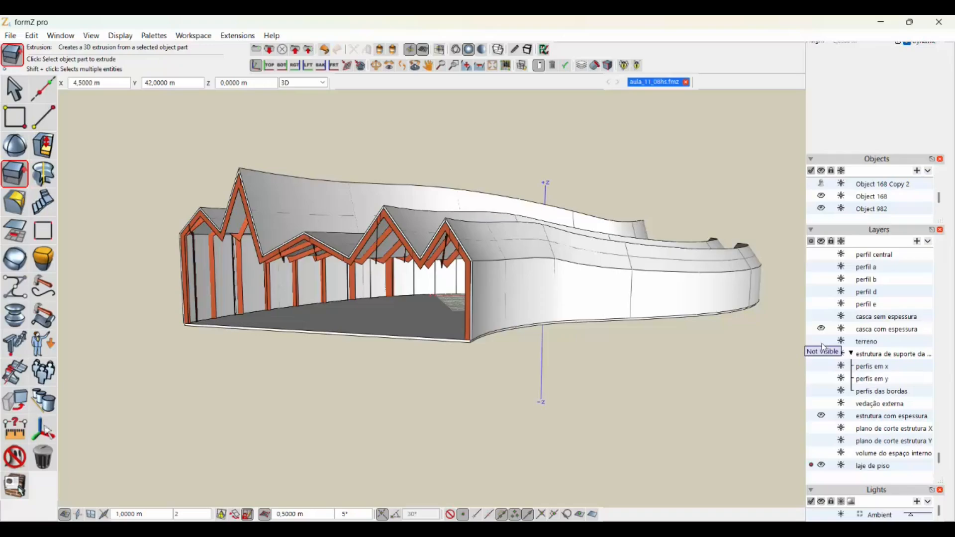
{"action": "left_click", "coordinate": [821, 342]}
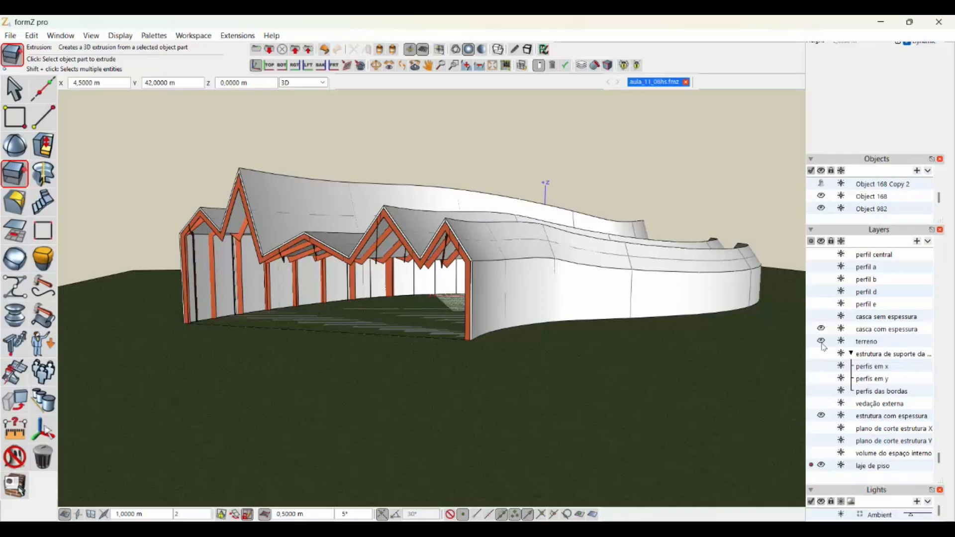
{"action": "scroll", "coordinate": [721, 283], "scroll_direction": "down", "scroll_amount": 3}
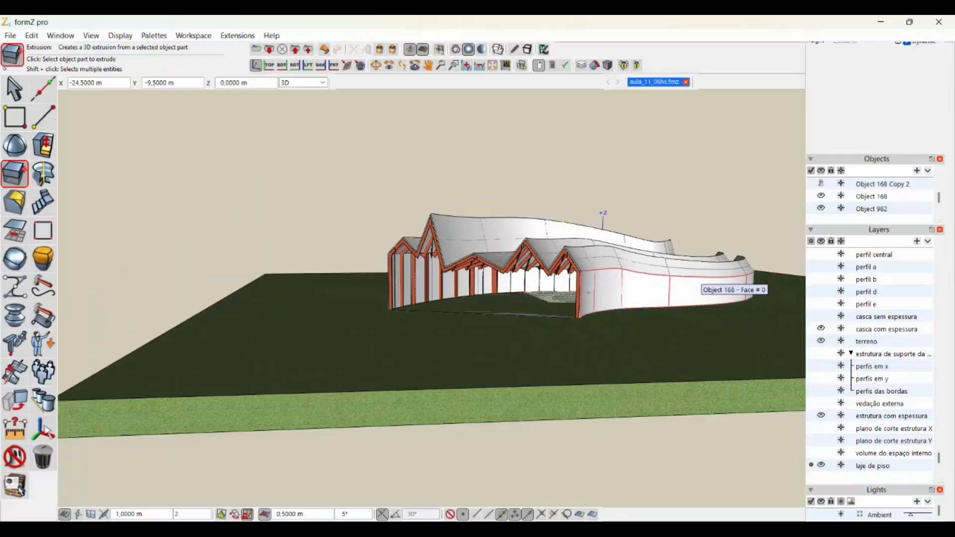
{"action": "scroll", "coordinate": [539, 295], "scroll_direction": "up", "scroll_amount": 1}
{"action": "scroll", "coordinate": [539, 295], "scroll_direction": "down", "scroll_amount": 1}
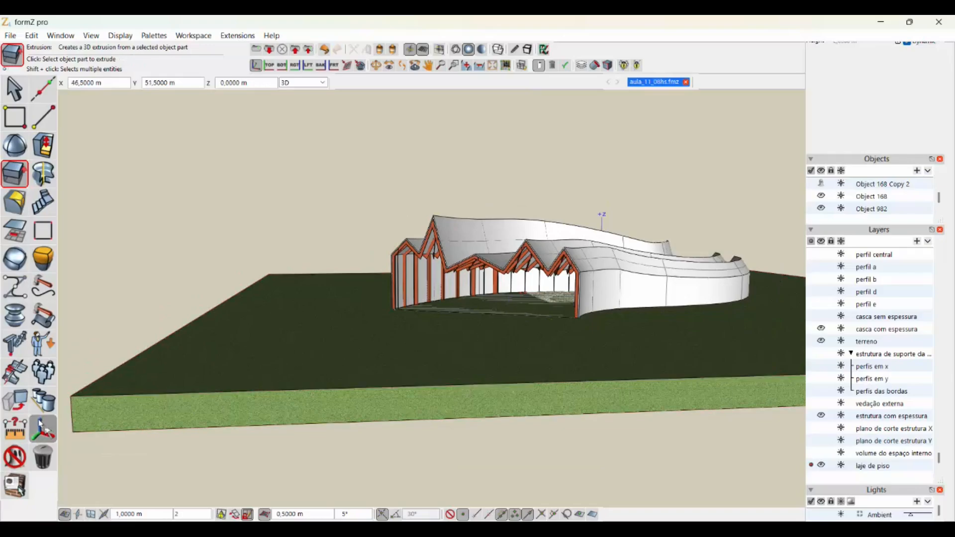
- Move the terrain block slightly downward, perpendicular to the reference plane, to expose the top of the floor slab
{"action": "left_click", "coordinate": [11, 401]}
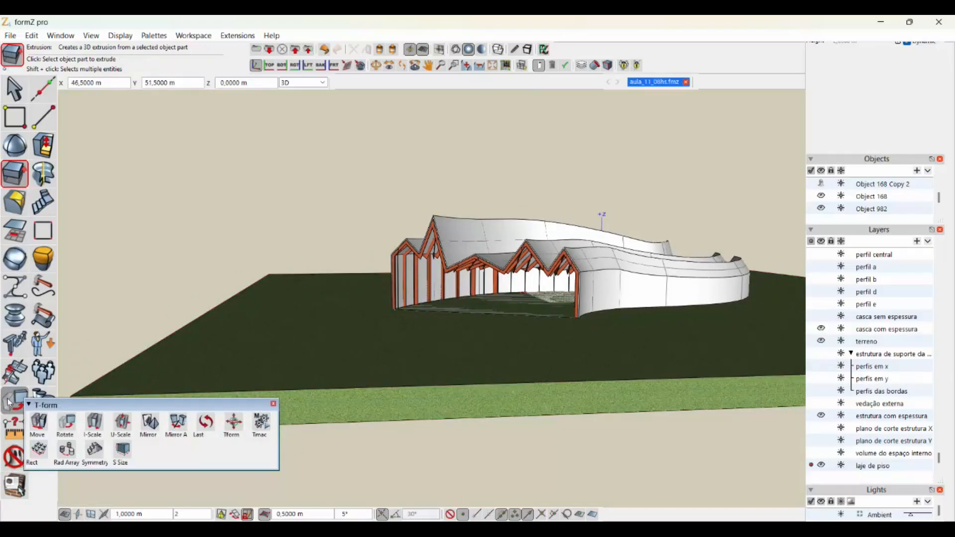
{"action": "left_click", "coordinate": [38, 423]}
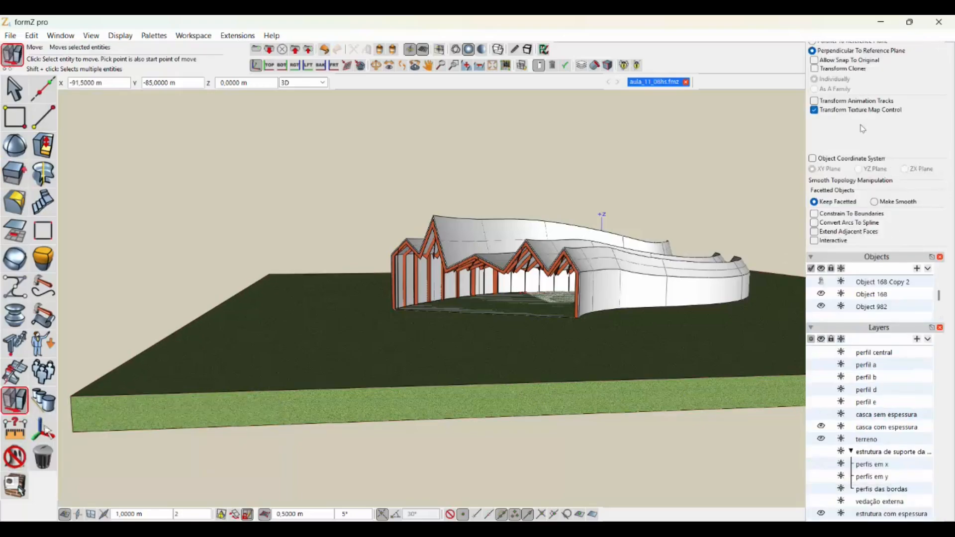
{"action": "scroll", "coordinate": [864, 129], "scroll_direction": "up", "scroll_amount": 4}
{"action": "scroll", "coordinate": [868, 121], "scroll_direction": "up", "scroll_amount": 1}
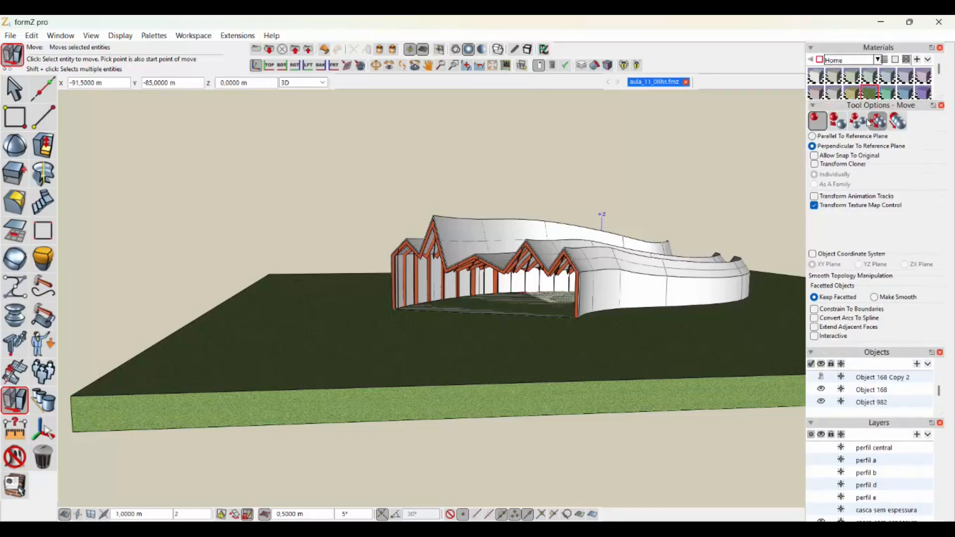
{"action": "right_click", "coordinate": [42, 344]}
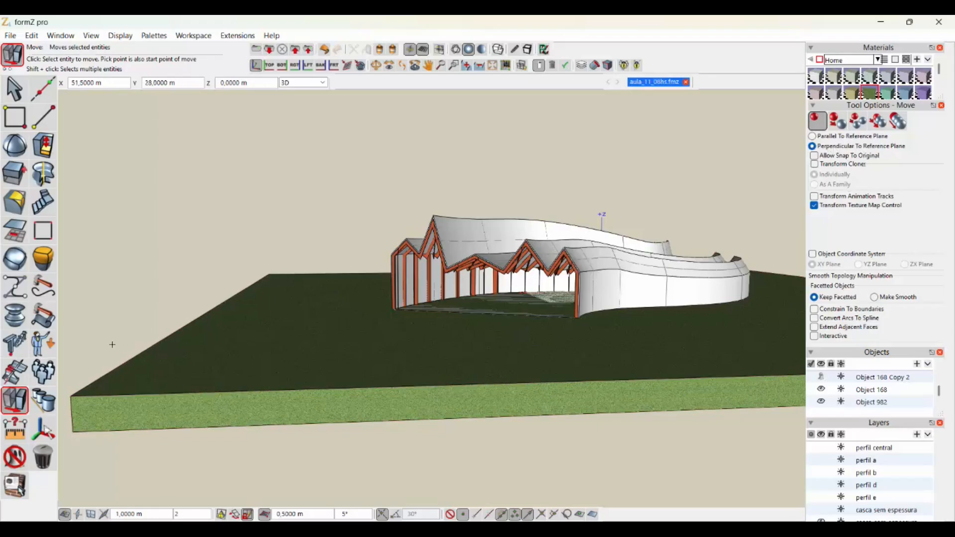
{"action": "right_click", "coordinate": [43, 401]}
{"action": "left_click", "coordinate": [72, 424]}
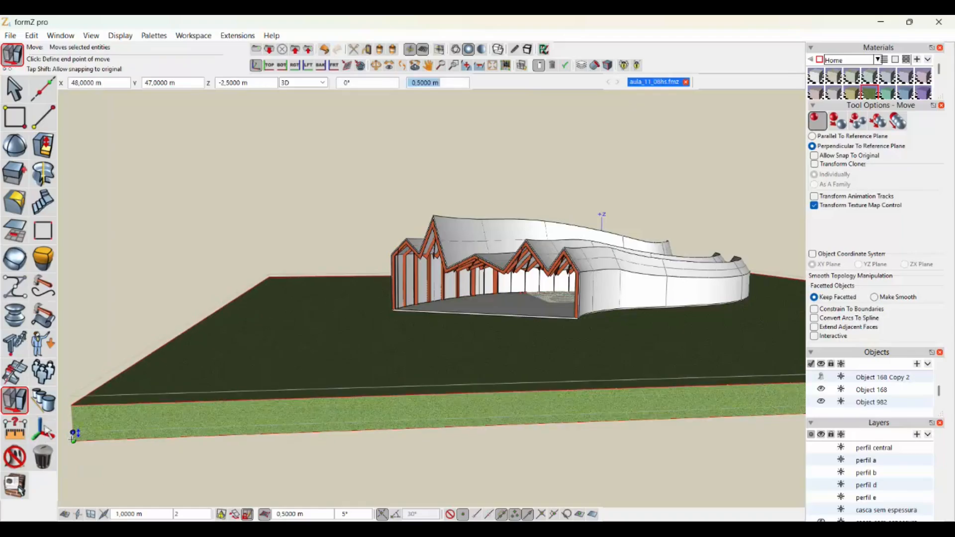
{"action": "type", "text": "0,1"}
{"action": "key", "text": "Return"}
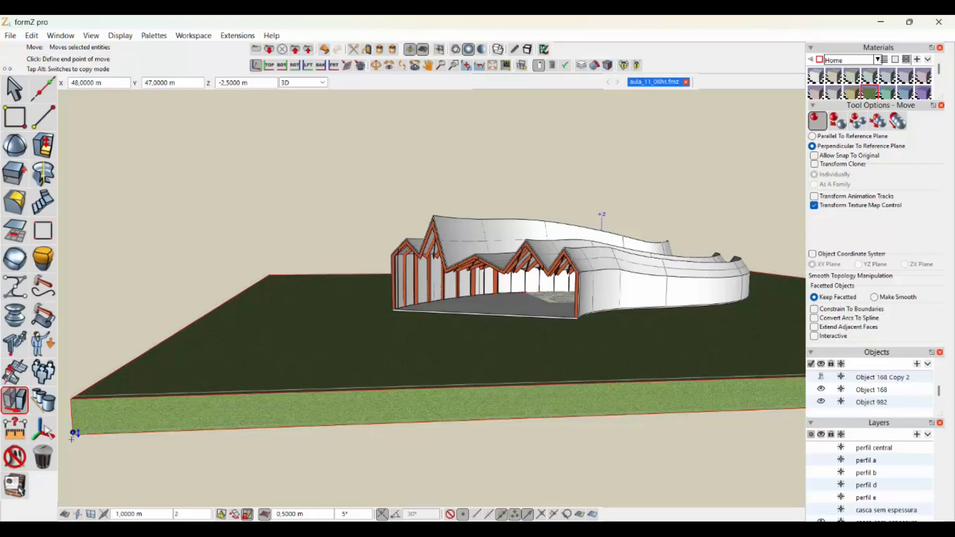
- Show the "volume do espaço interno" layer again and save the project
{"action": "scroll", "coordinate": [71, 440], "scroll_direction": "down", "scroll_amount": 3}
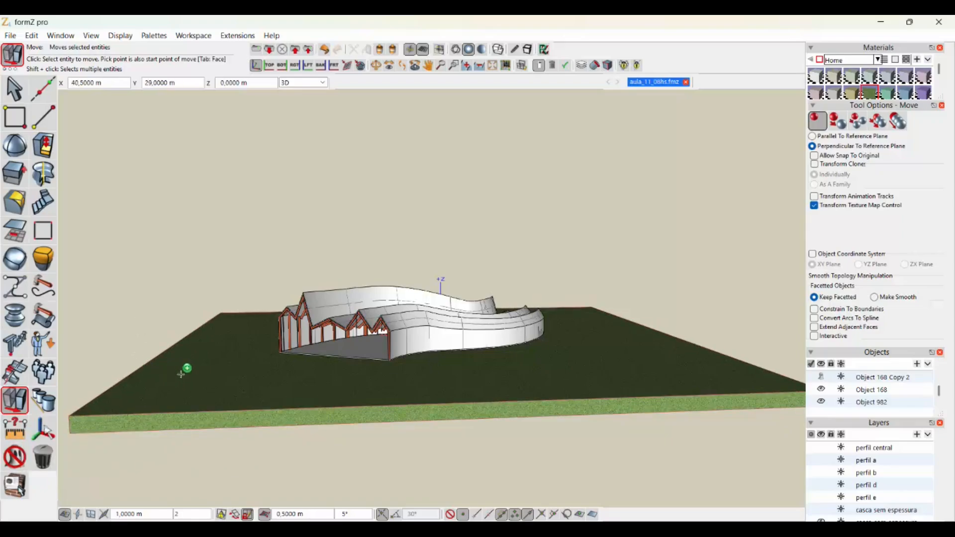
{"action": "middle_click_drag", "start_coordinate": [131, 380], "coordinate": [256, 381]}
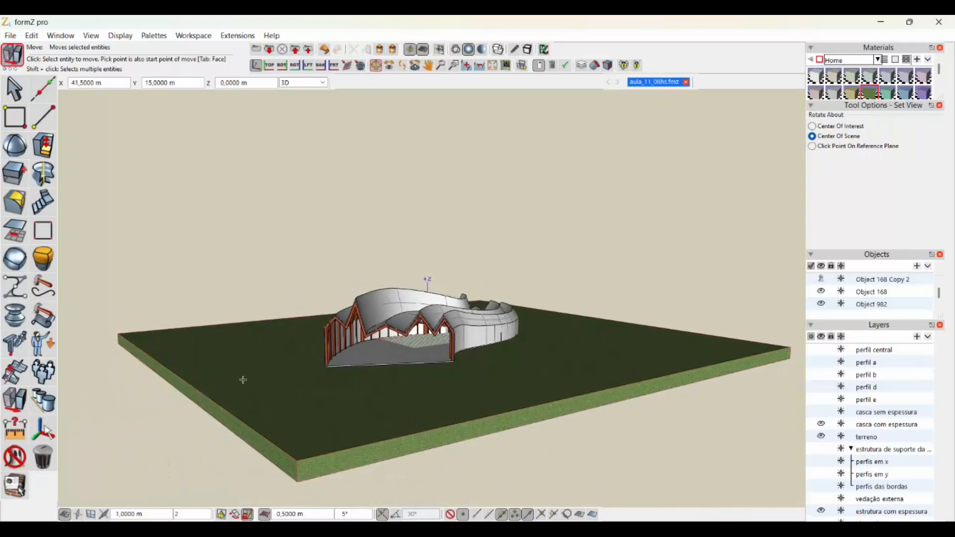
{"action": "scroll", "coordinate": [164, 385], "scroll_direction": "up", "scroll_amount": 3}
{"action": "middle_click_drag", "start_coordinate": [407, 413], "coordinate": [353, 396], "text": "shift"}
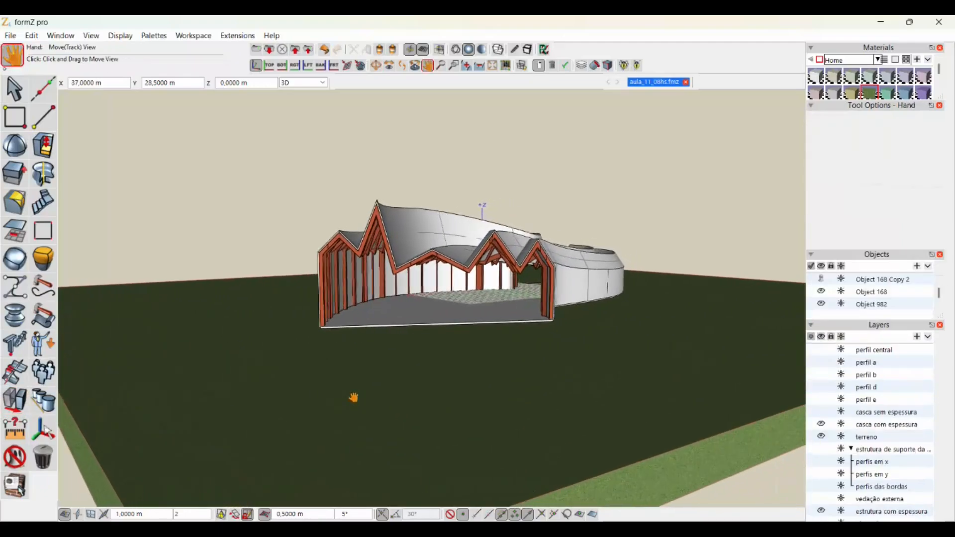
{"action": "key", "text": "m"}
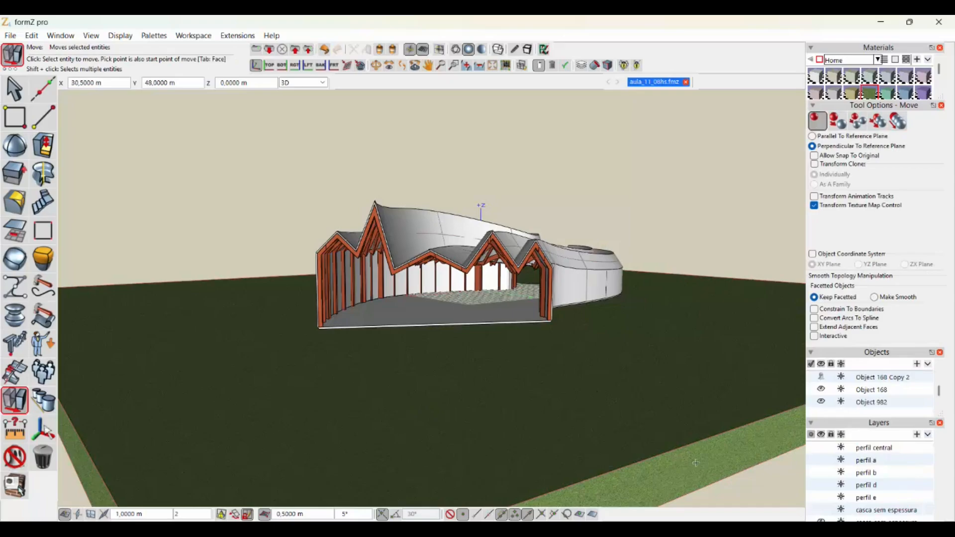
{"action": "scroll", "coordinate": [883, 465], "scroll_direction": "down", "scroll_amount": 3}
{"action": "scroll", "coordinate": [864, 453], "scroll_direction": "down", "scroll_amount": 8}
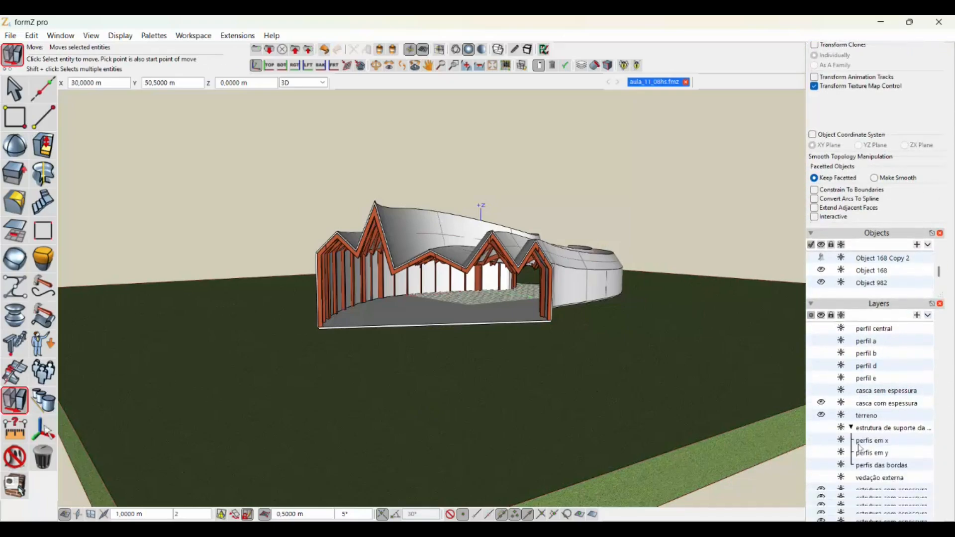
{"action": "scroll", "coordinate": [860, 447], "scroll_direction": "down", "scroll_amount": 1}
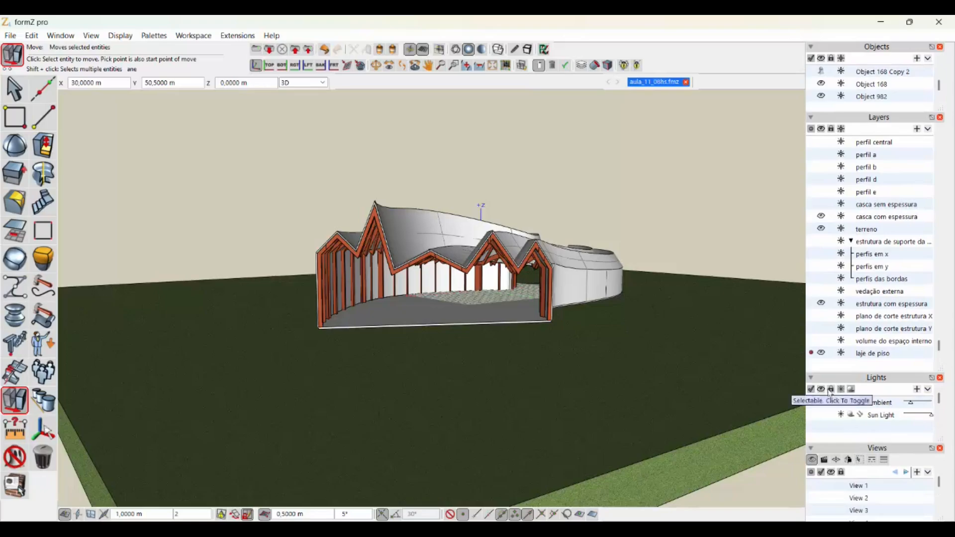
{"action": "left_click", "coordinate": [822, 342]}
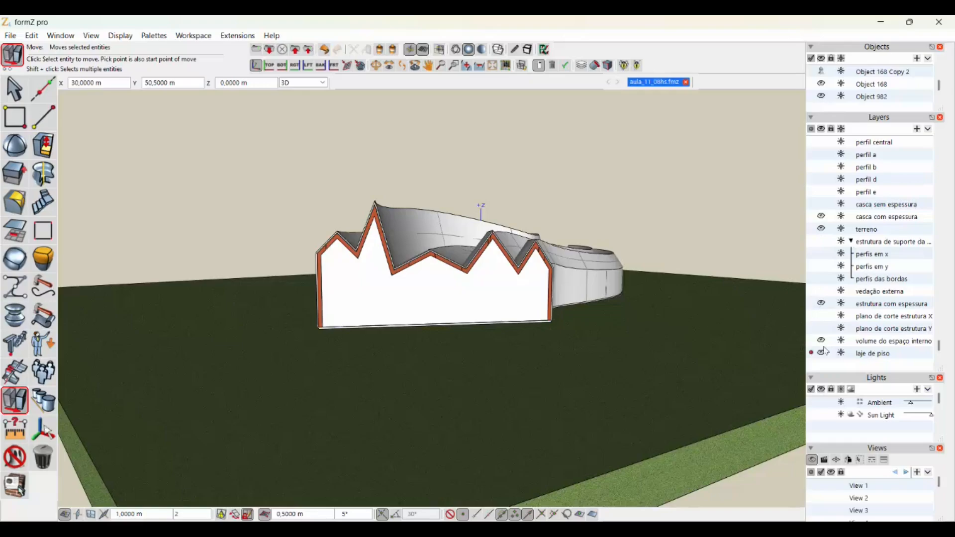
{"action": "left_click", "coordinate": [295, 50]}
- Export only the visible layers as a 3DS file named aula_11_08hs.3ds on the Desktop, using project units and single-group grouping
{"action": "left_click", "coordinate": [10, 36]}
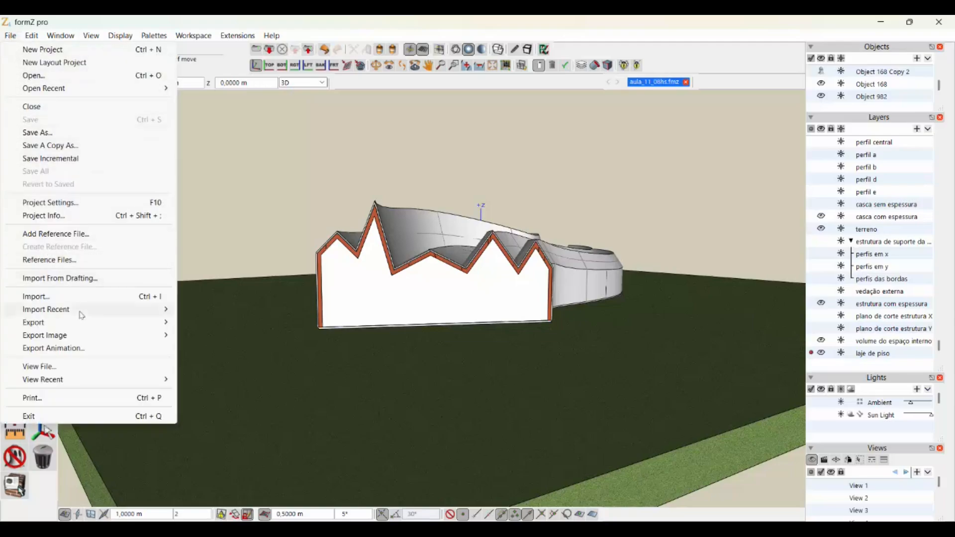
{"action": "mouse_move", "coordinate": [169, 326]}
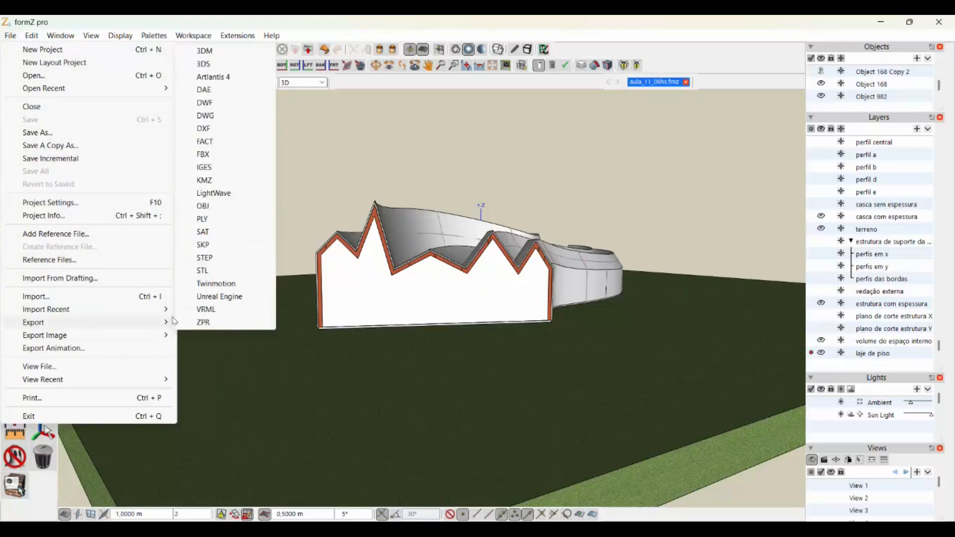
{"action": "left_click", "coordinate": [202, 65]}
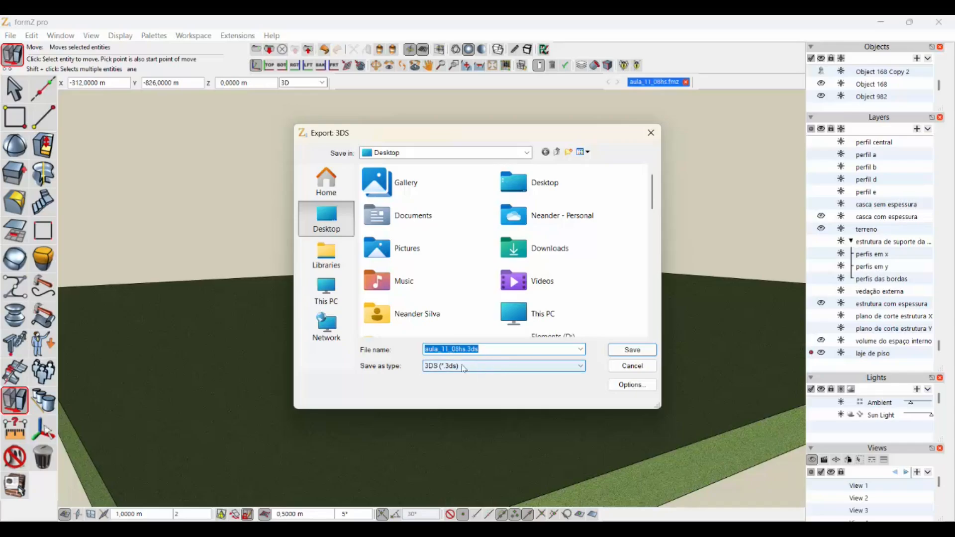
{"action": "left_click", "coordinate": [639, 391]}
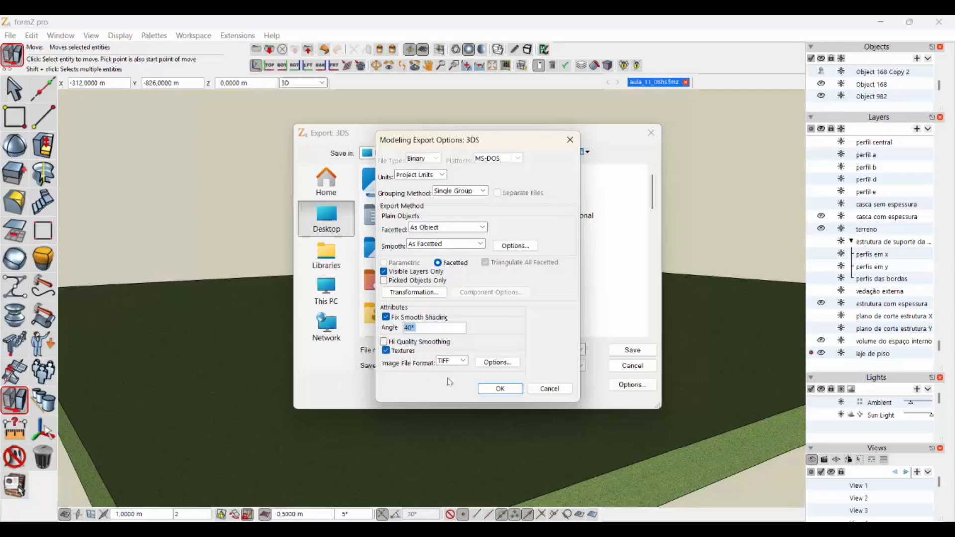
{"action": "left_click", "coordinate": [505, 392]}
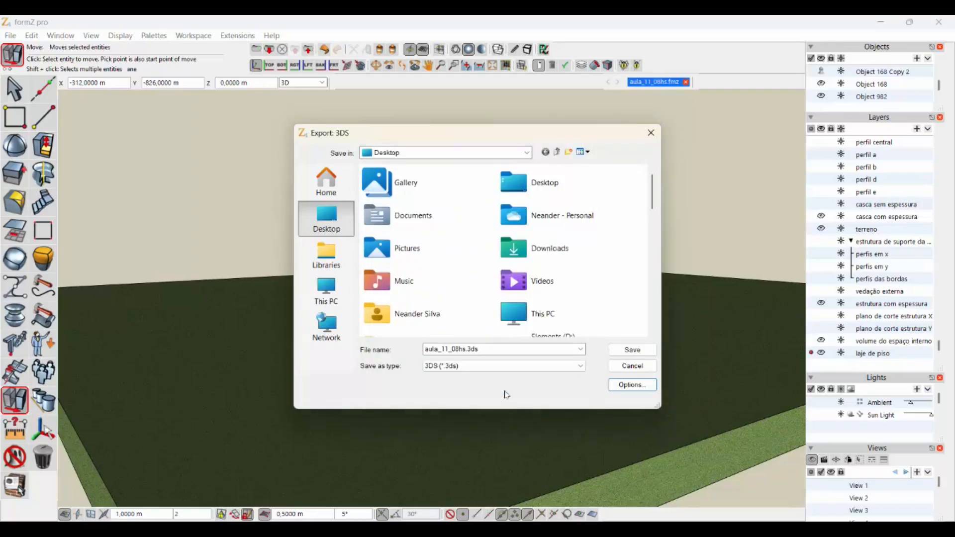
{"action": "left_click", "coordinate": [633, 350]}
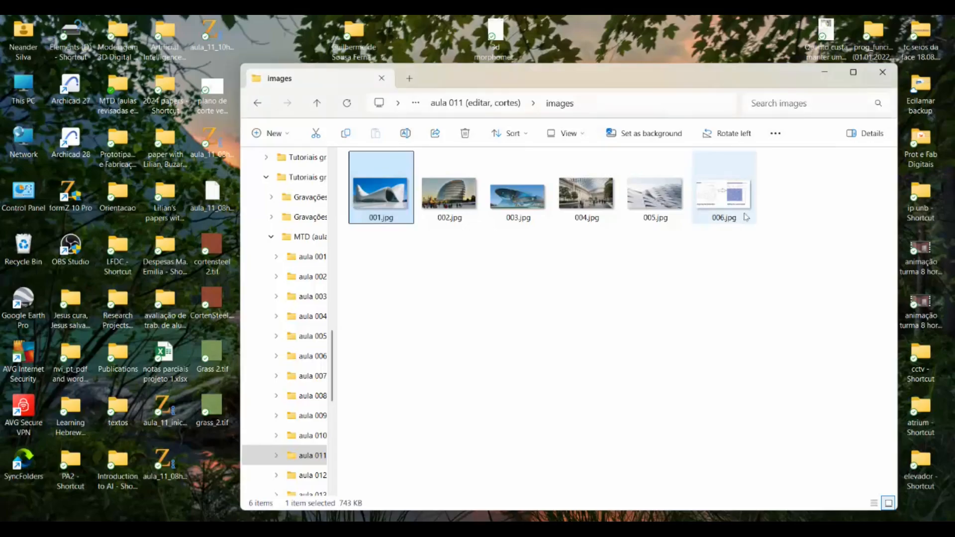
- Close the images folder window and launch Archicad 27 from the desktop
{"action": "left_click", "coordinate": [883, 72]}
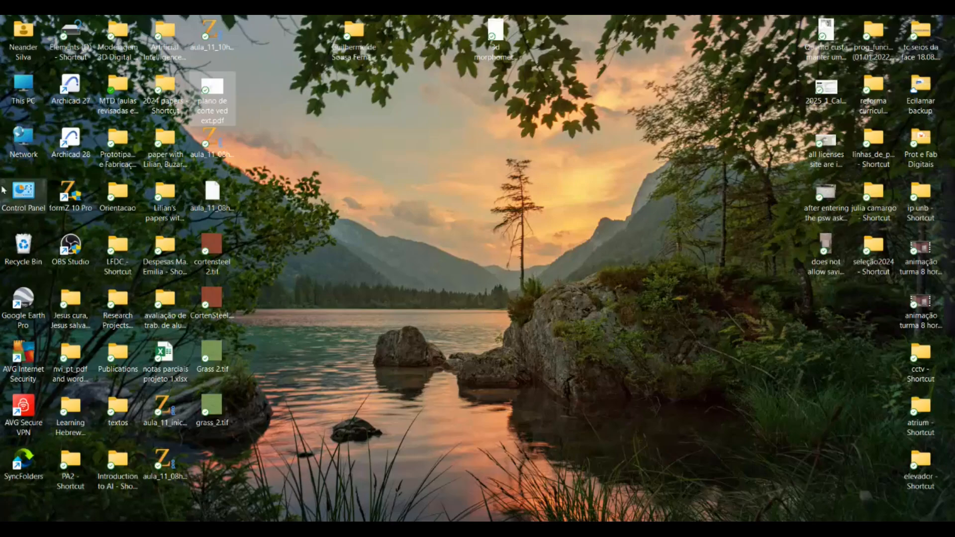
{"action": "double_click", "coordinate": [71, 88]}
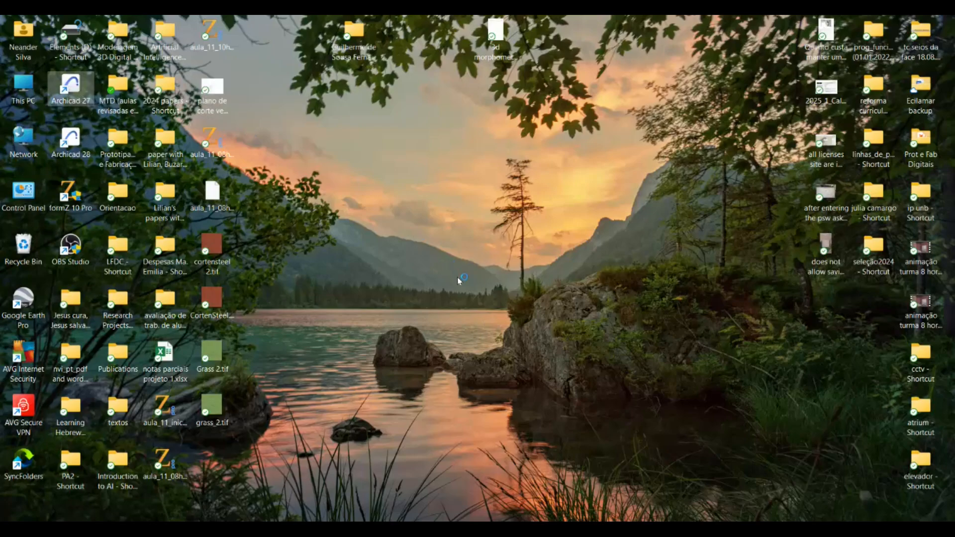
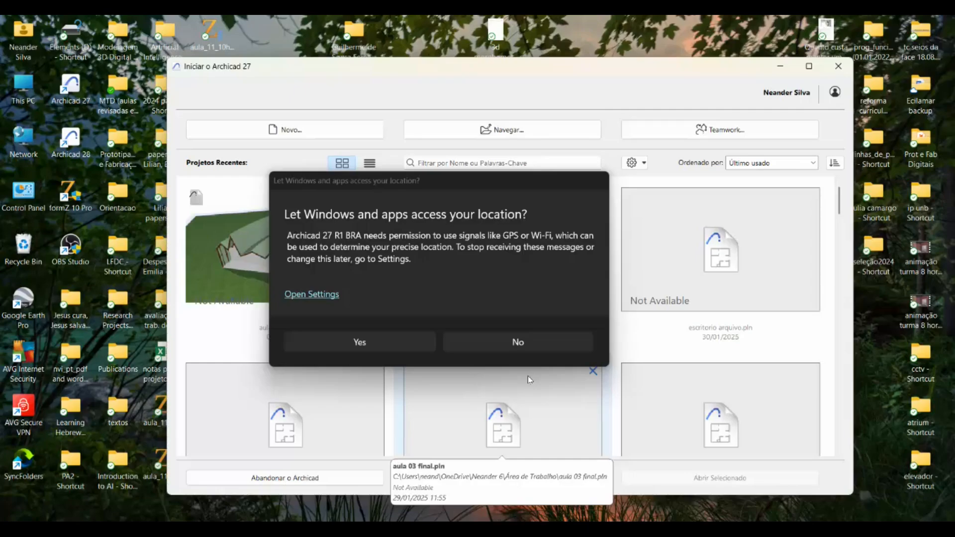
- Deny Archicad access to the location and create a new project from the AC27 Template.tpl template
{"action": "left_click", "coordinate": [486, 343]}
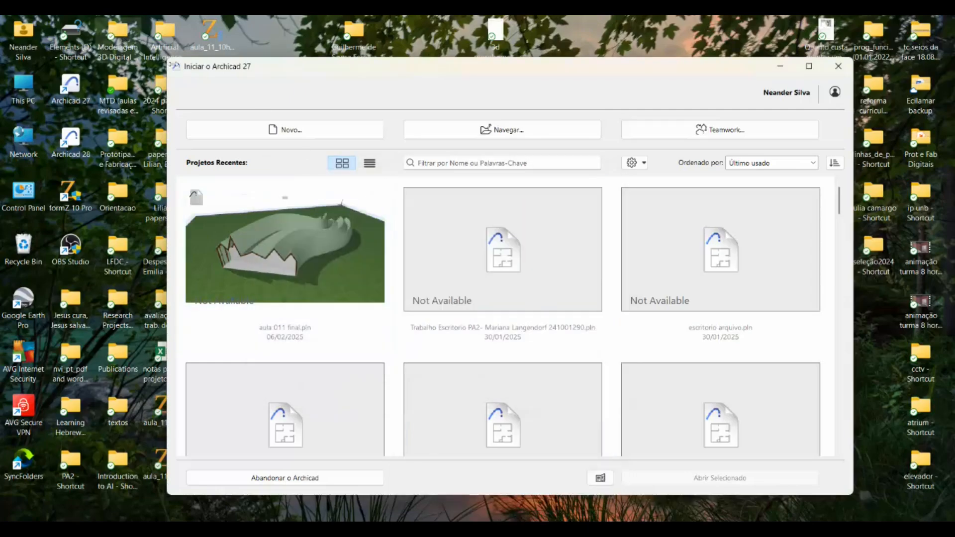
{"action": "left_click", "coordinate": [236, 129]}
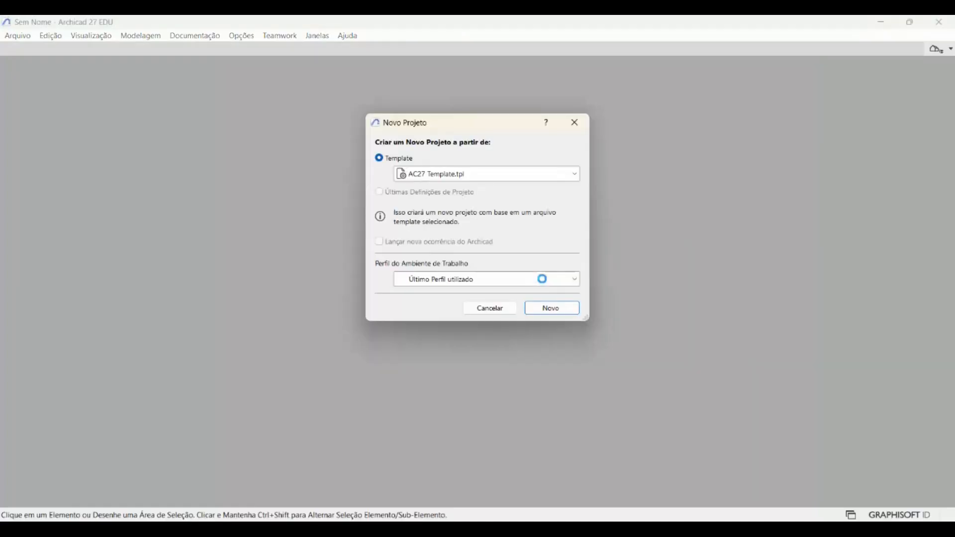
{"action": "left_click", "coordinate": [547, 306]}
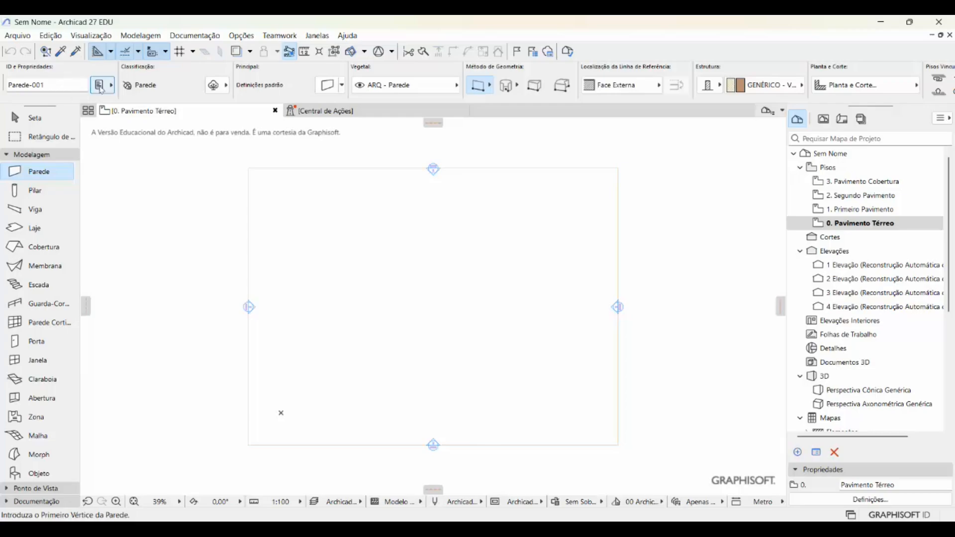
- Import aula_11_08hs.3ds from the Desktop as a GDL object, using its default dimensions and smoothing options
{"action": "left_click", "coordinate": [23, 38]}
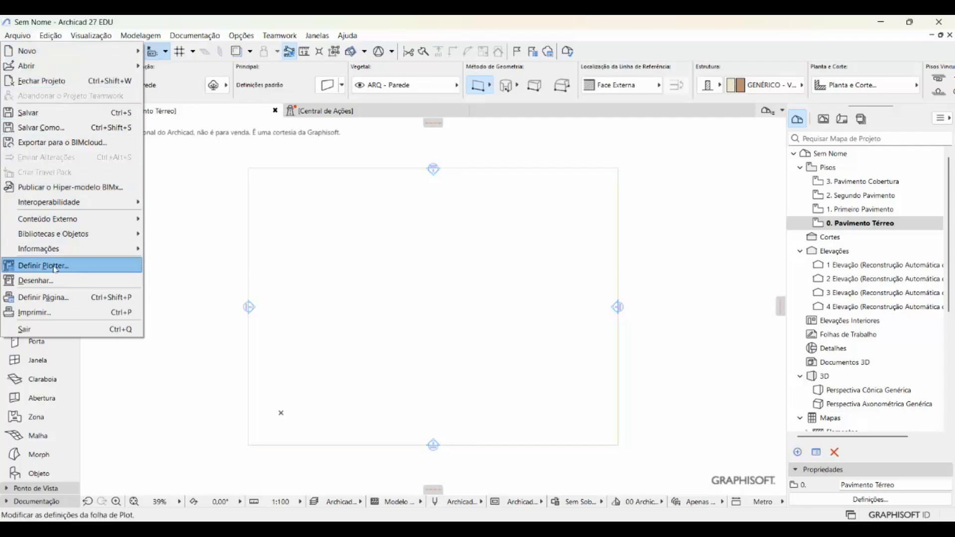
{"action": "mouse_move", "coordinate": [67, 208]}
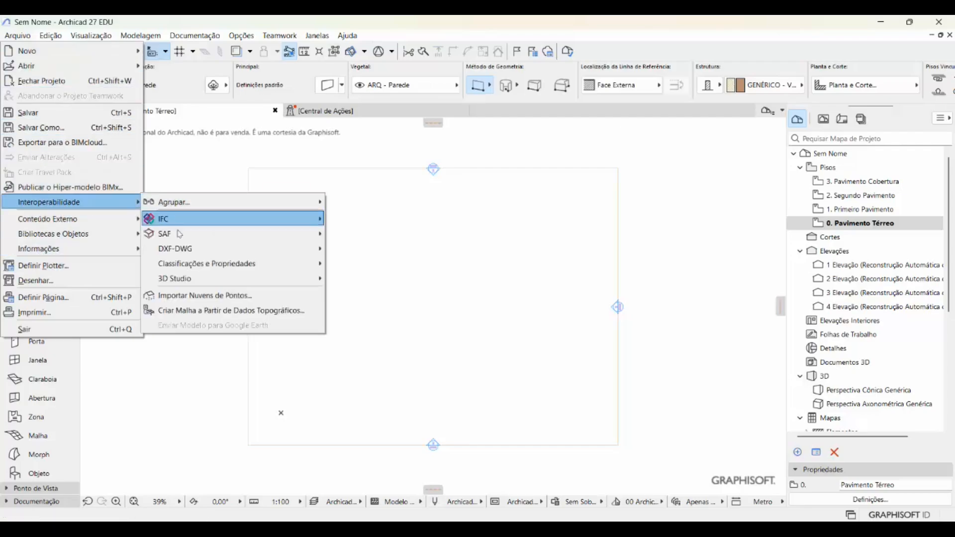
{"action": "mouse_move", "coordinate": [206, 277]}
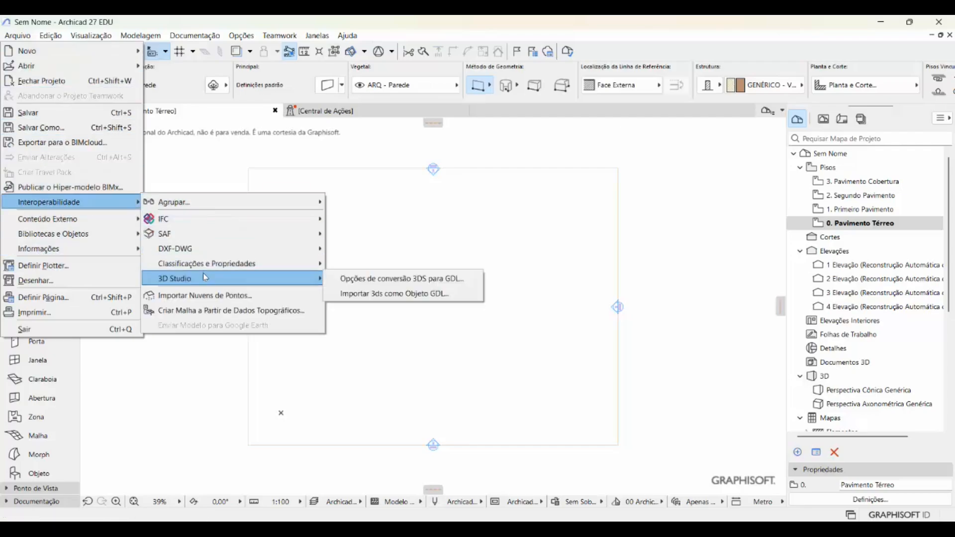
{"action": "left_click", "coordinate": [364, 297]}
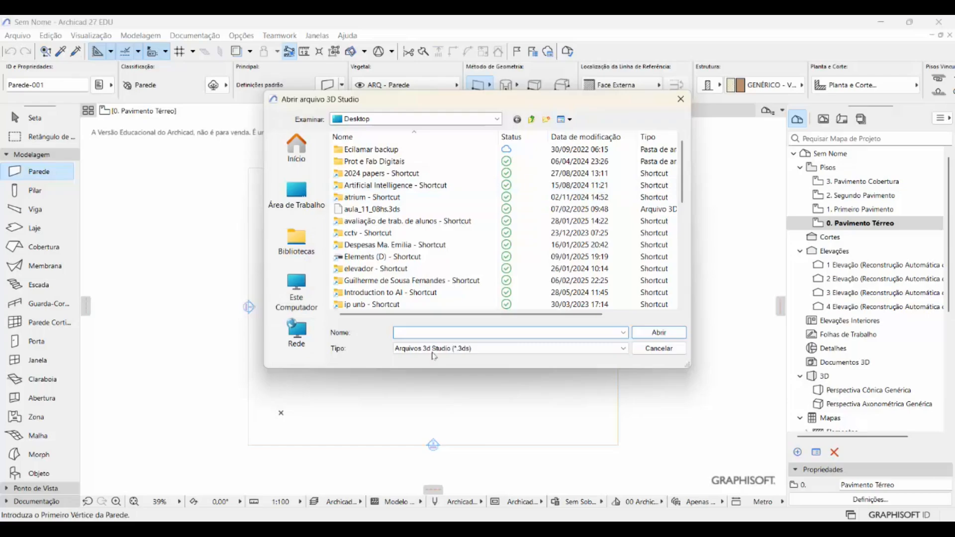
{"action": "left_click", "coordinate": [368, 209]}
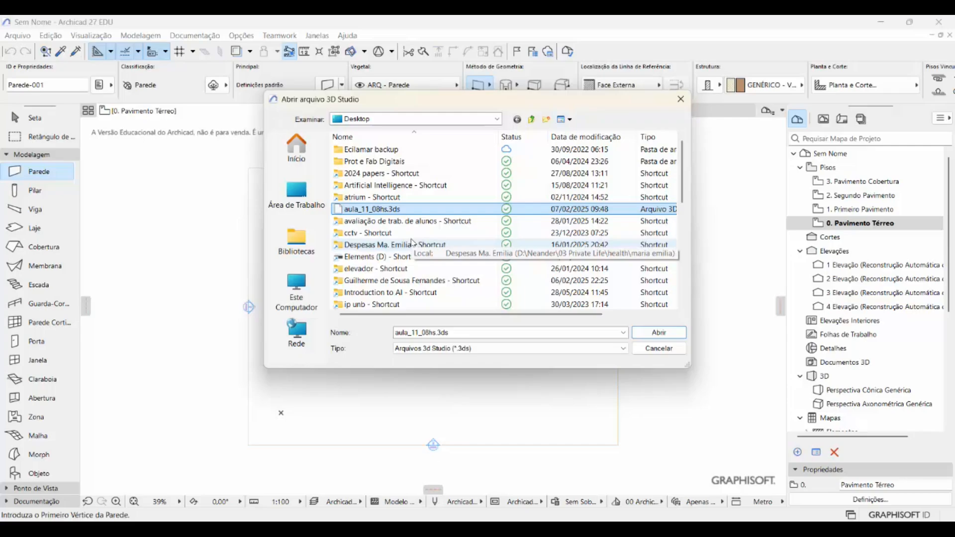
{"action": "left_click", "coordinate": [659, 332]}
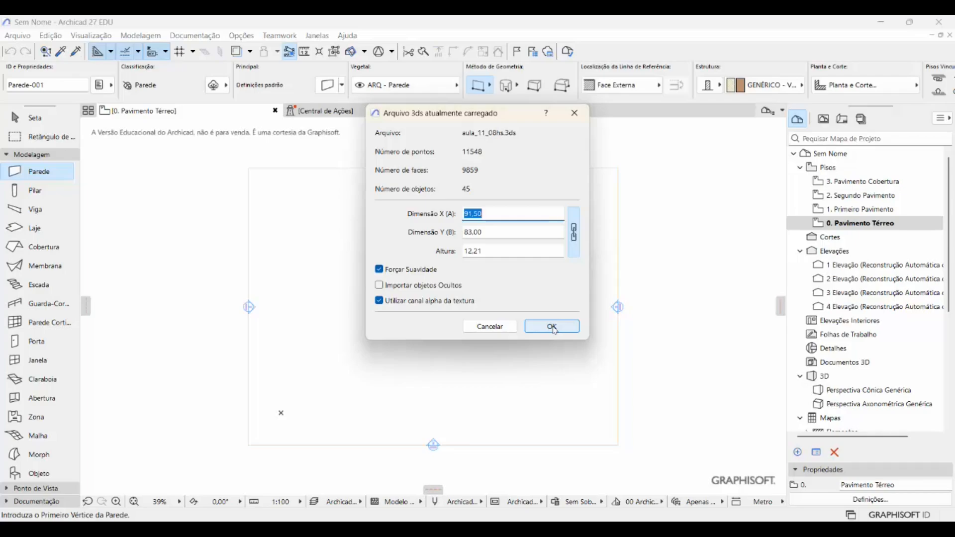
{"action": "left_click", "coordinate": [553, 327]}
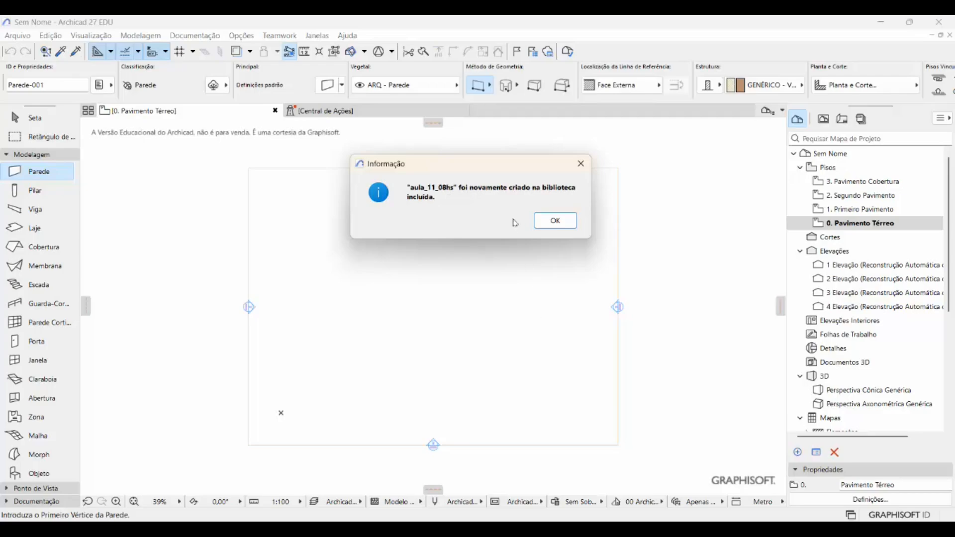
{"action": "left_click", "coordinate": [556, 220]}
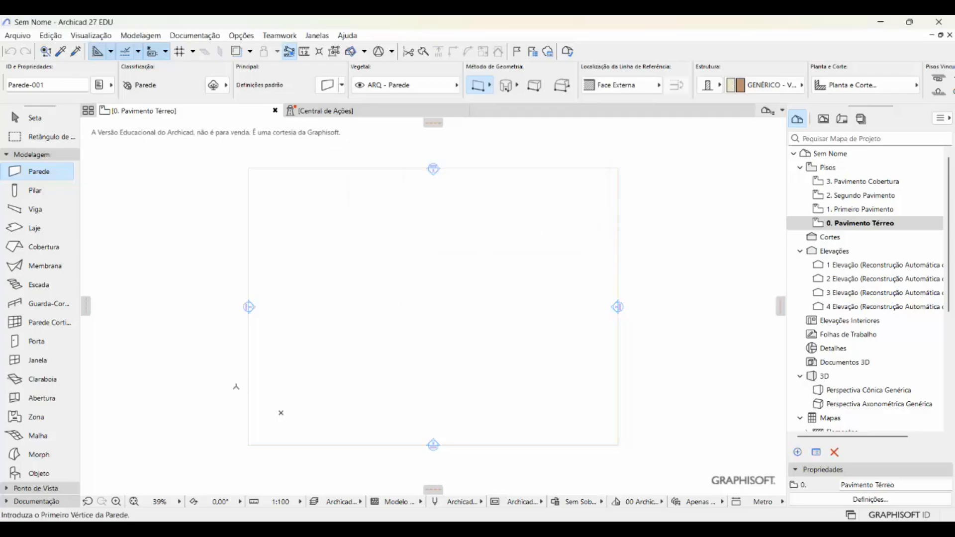
- Place the aula_11_08hs object at the project origin on the 0. Pavimento Térreo floor plan
{"action": "double_click", "coordinate": [37, 474]}
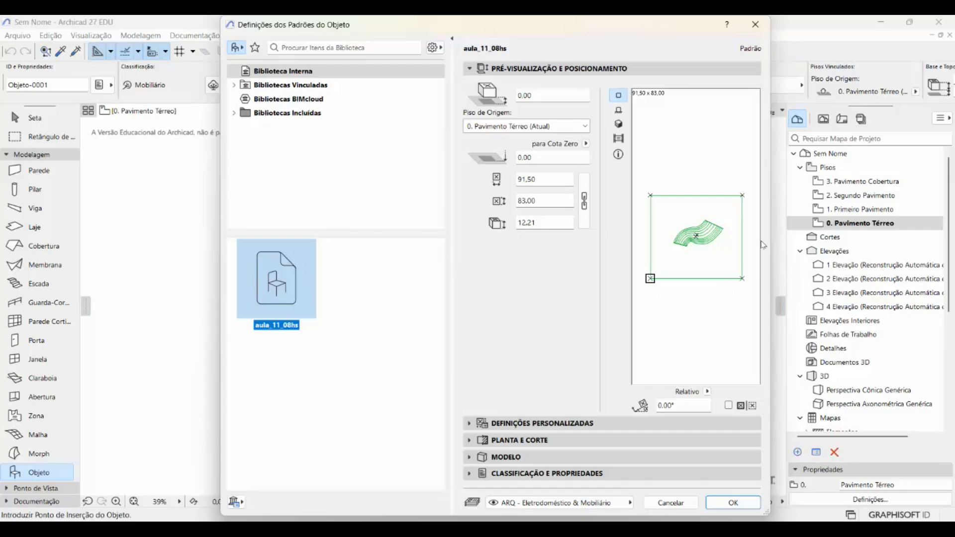
{"action": "left_click", "coordinate": [734, 503]}
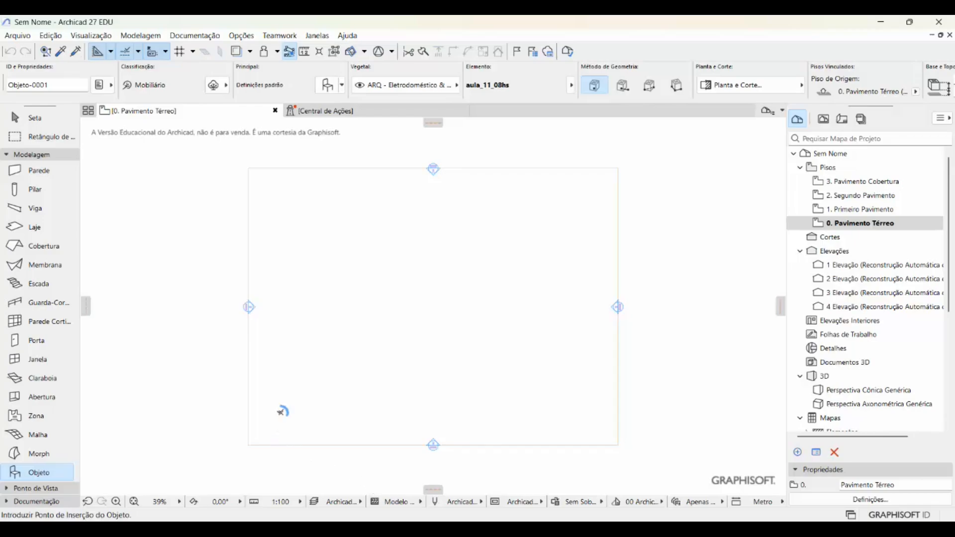
{"action": "left_click", "coordinate": [281, 413]}
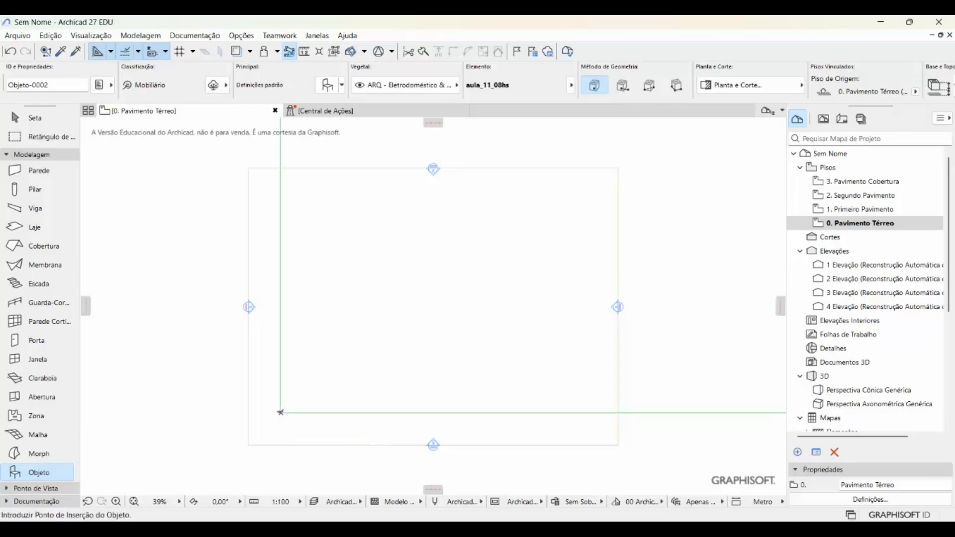
{"action": "scroll", "coordinate": [280, 413], "scroll_direction": "down", "scroll_amount": 5}
{"action": "scroll", "coordinate": [279, 412], "scroll_direction": "down", "scroll_amount": 1}
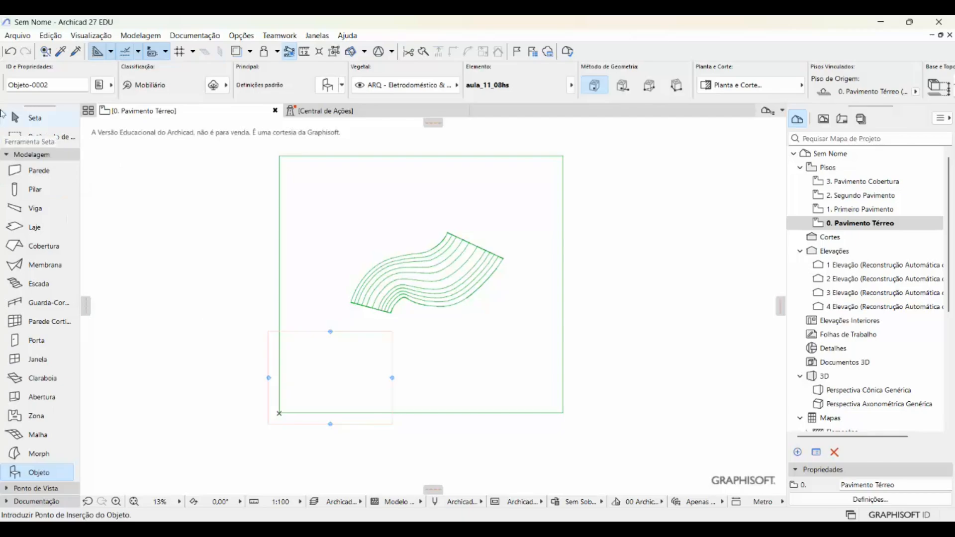
- Move all four elevation markers together about 38.3 m diagonally, at about 58°, so they sit over the curved building
{"action": "left_click", "coordinate": [20, 118]}
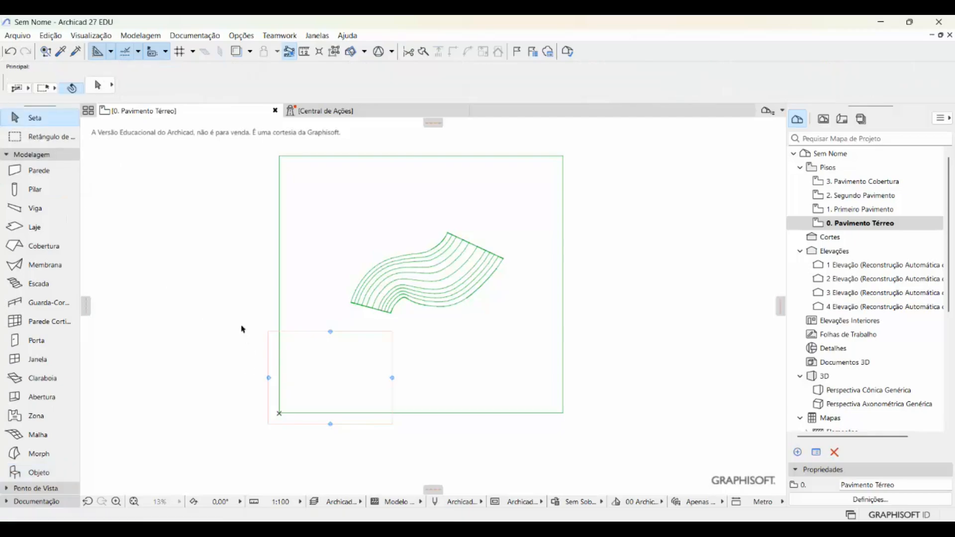
{"action": "left_click_drag", "start_coordinate": [242, 325], "coordinate": [428, 449]}
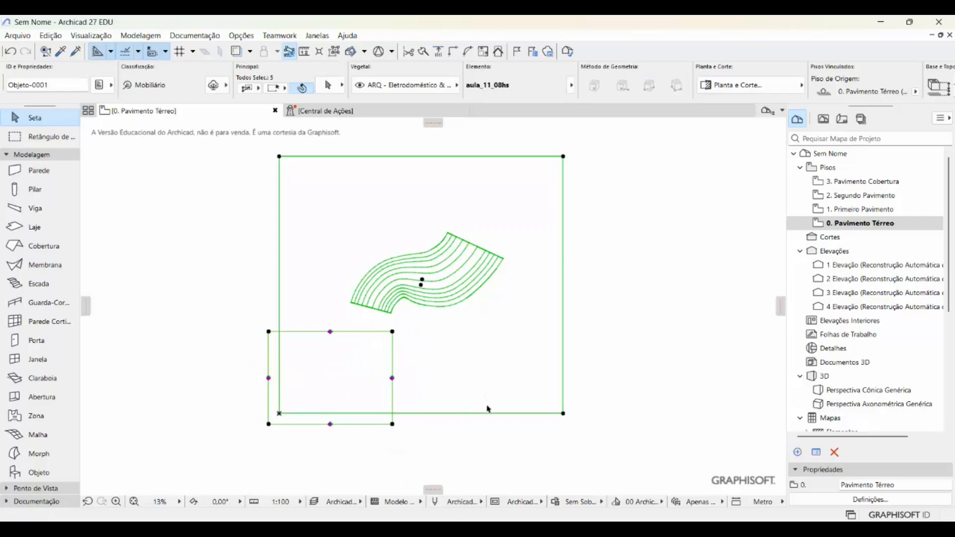
{"action": "left_click", "coordinate": [565, 415], "text": "shift"}
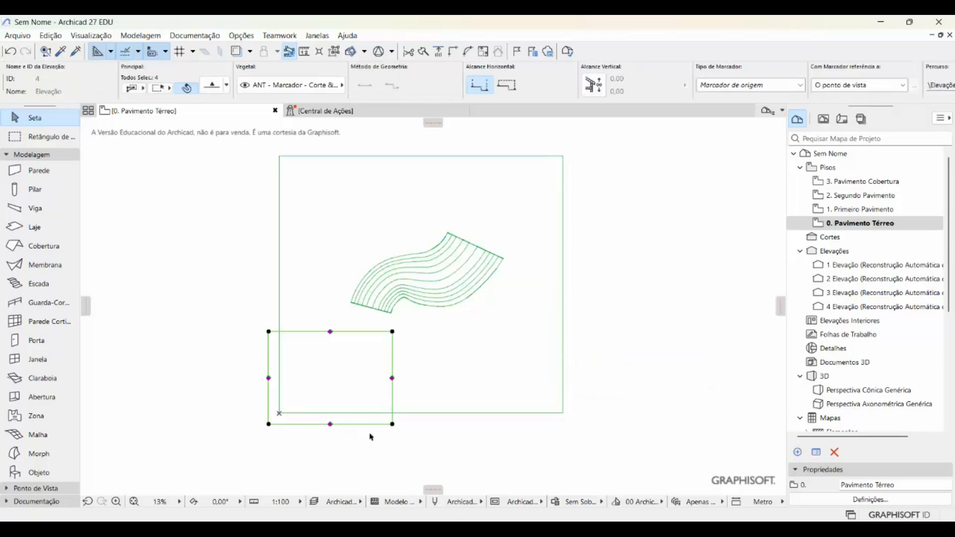
{"action": "left_click", "coordinate": [392, 425]}
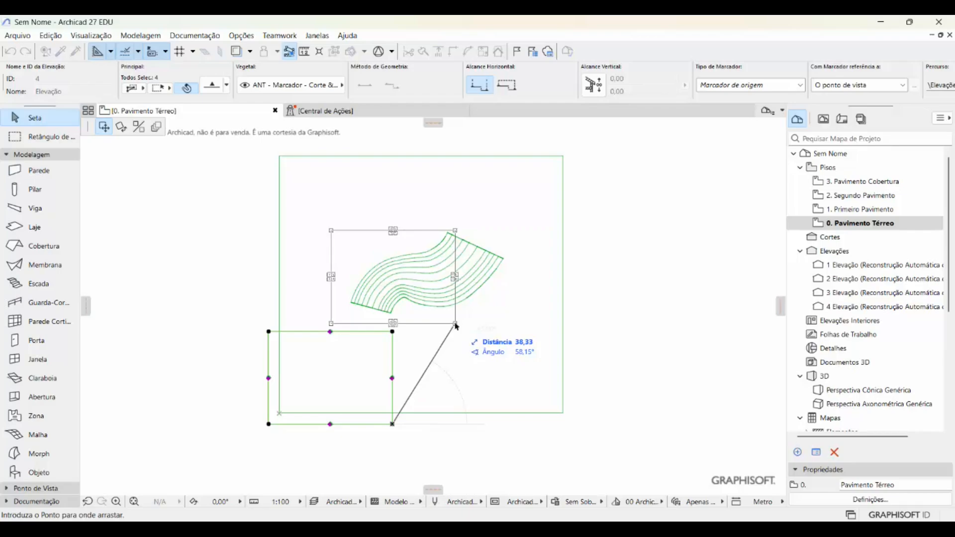
{"action": "left_click", "coordinate": [458, 326]}
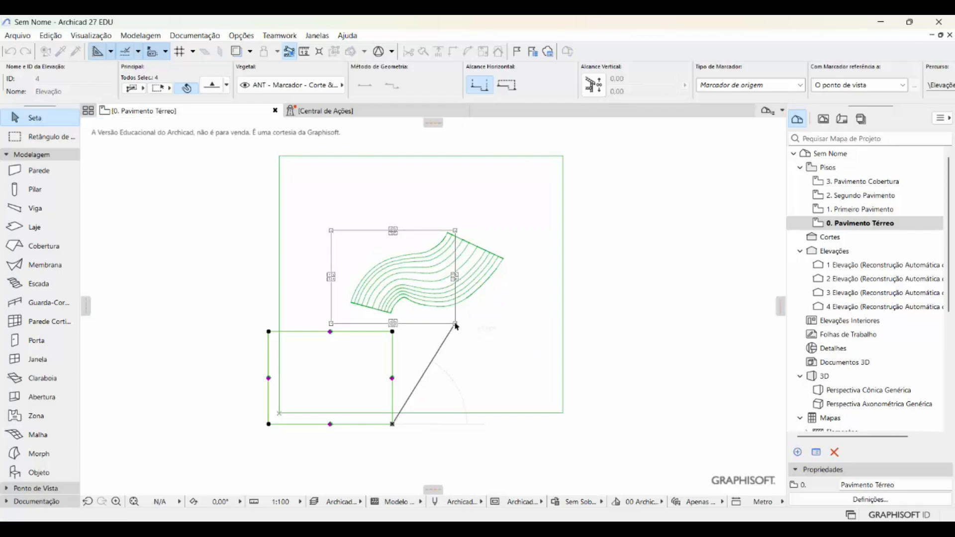
{"action": "left_click", "coordinate": [468, 369]}
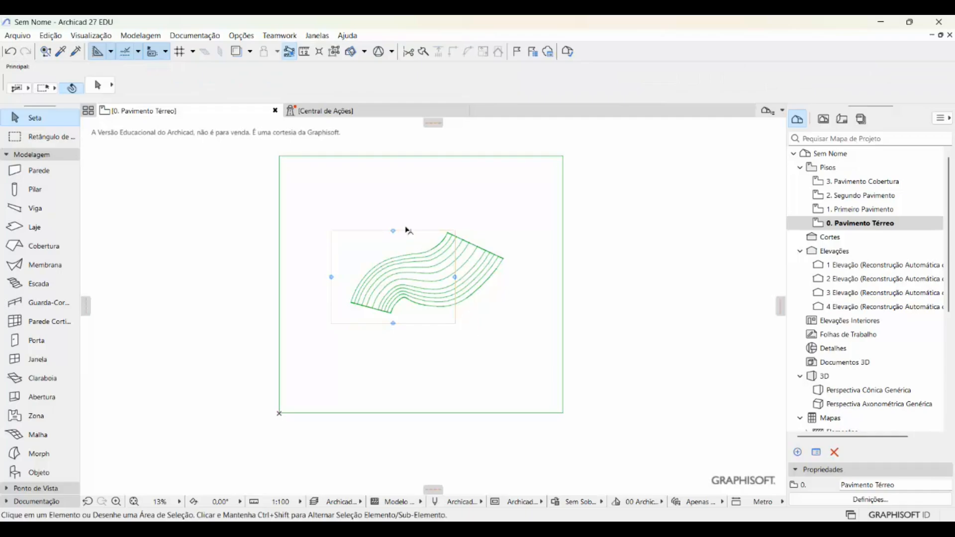
- Offset the upper elevation line about 6.3 m upward and the right-hand elevation line about 21 m outward, clear of the building
{"action": "left_click", "coordinate": [404, 231]}
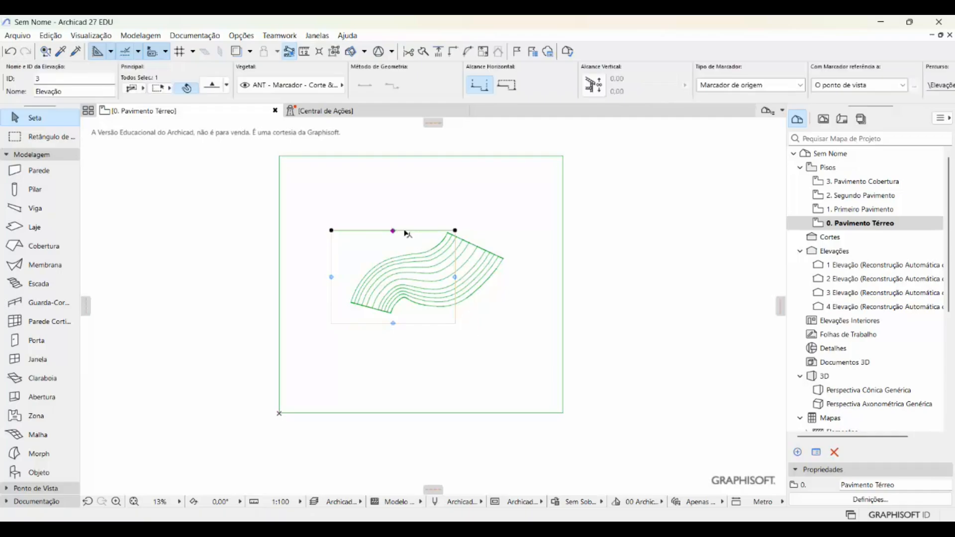
{"action": "left_click", "coordinate": [406, 230]}
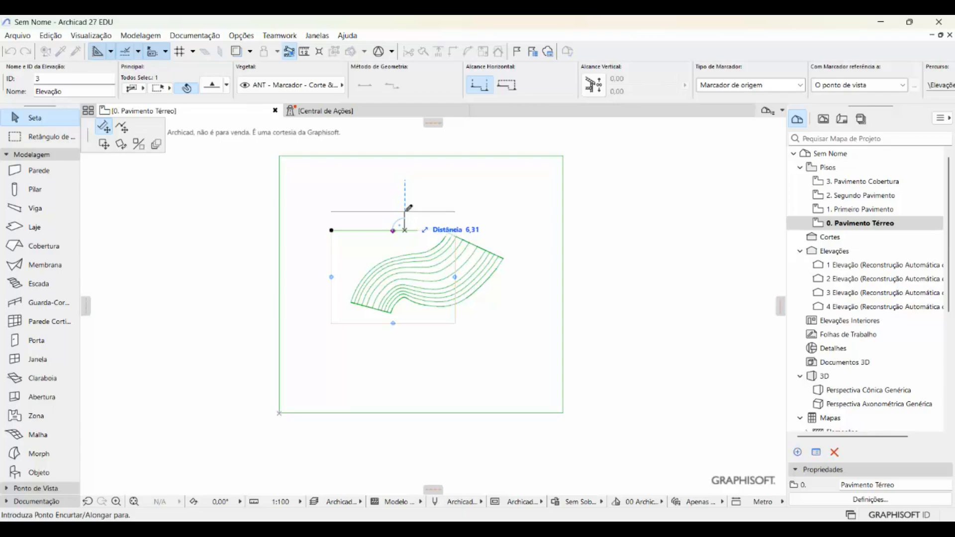
{"action": "left_click", "coordinate": [406, 211]}
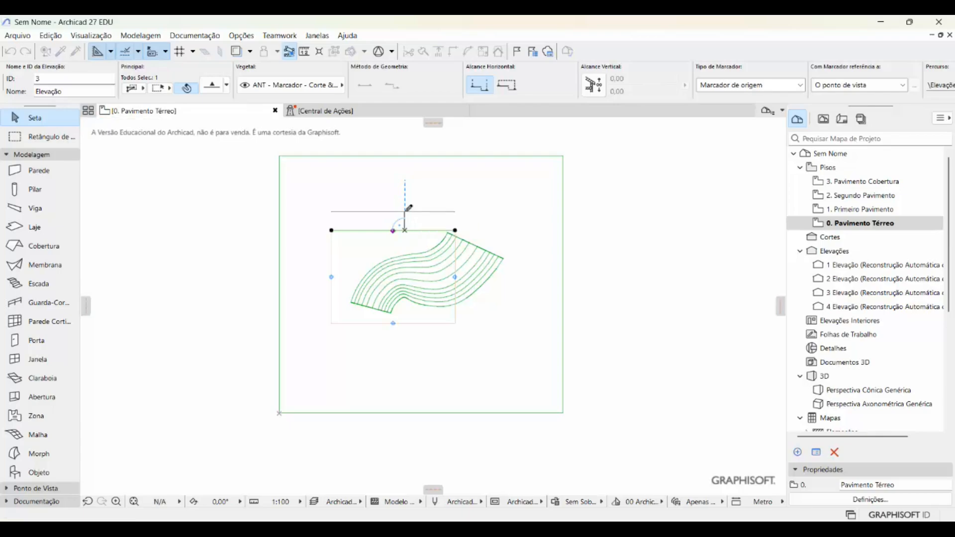
{"action": "left_click", "coordinate": [455, 314]}
{"action": "left_click", "coordinate": [455, 315]}
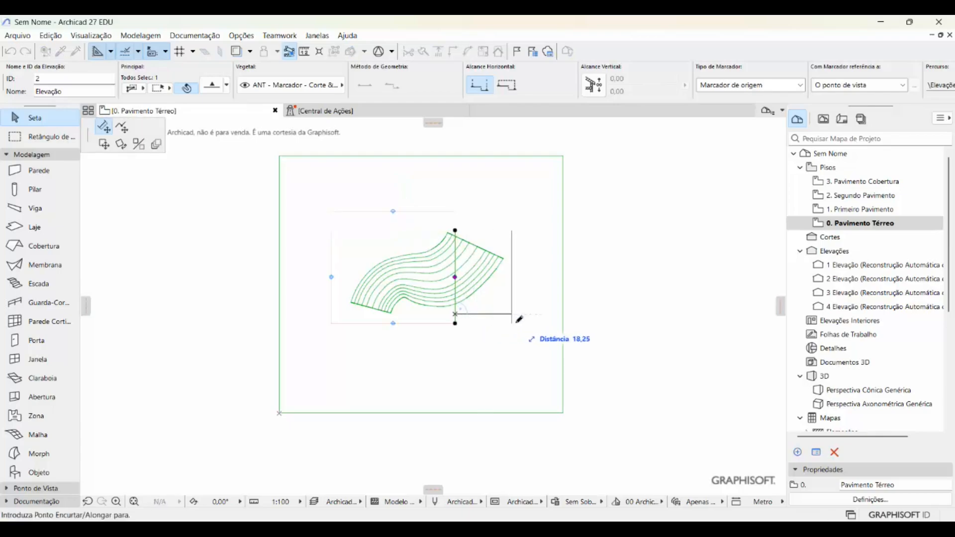
{"action": "left_click", "coordinate": [522, 317]}
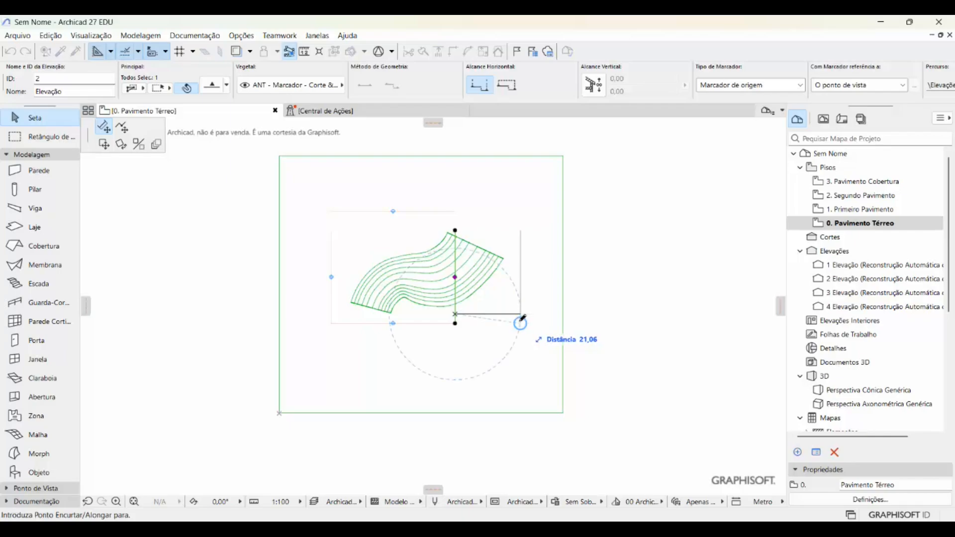
{"action": "left_click", "coordinate": [520, 320]}
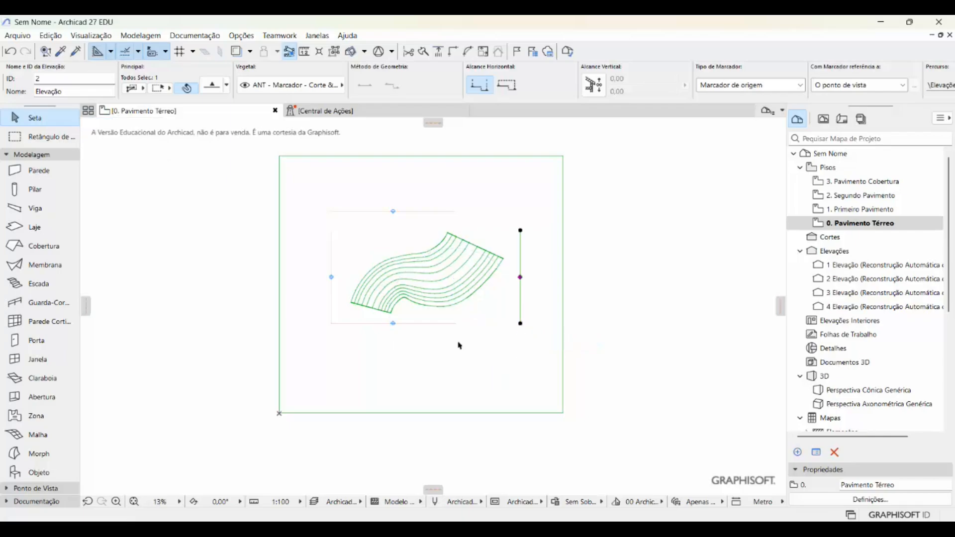
- Stretch the lower and upper elevation lines out to the right-hand elevation line, making each about 61 m long
{"action": "left_click", "coordinate": [456, 325]}
{"action": "left_click", "coordinate": [455, 324]}
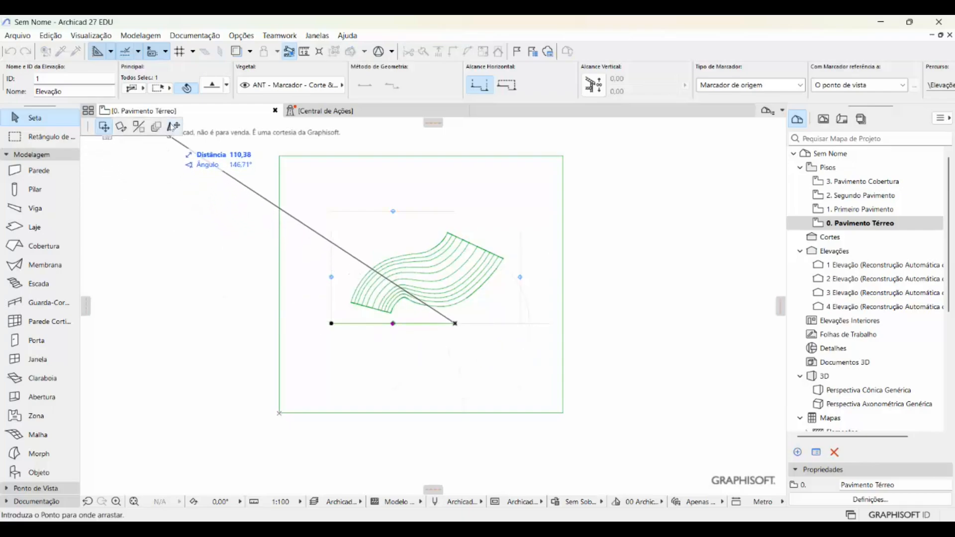
{"action": "left_click", "coordinate": [173, 128]}
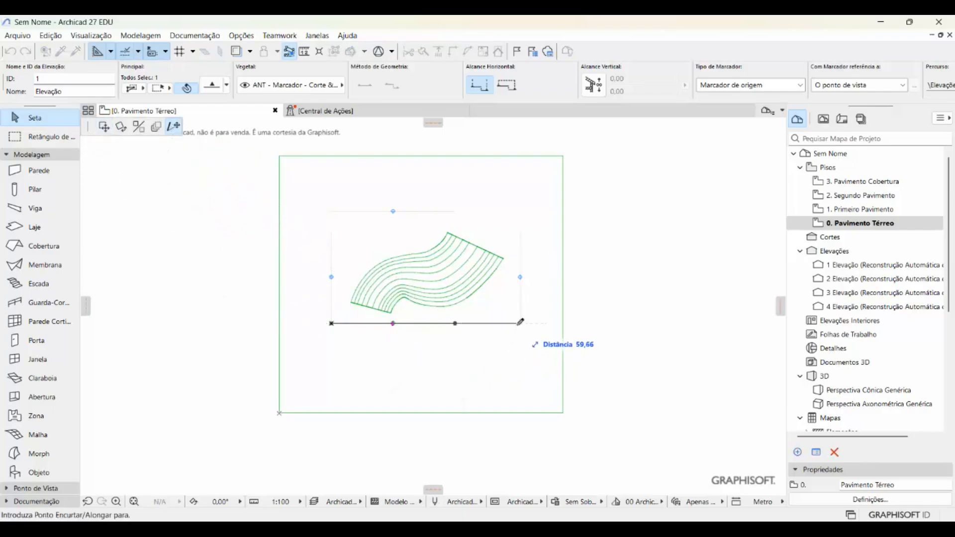
{"action": "left_click", "coordinate": [520, 322]}
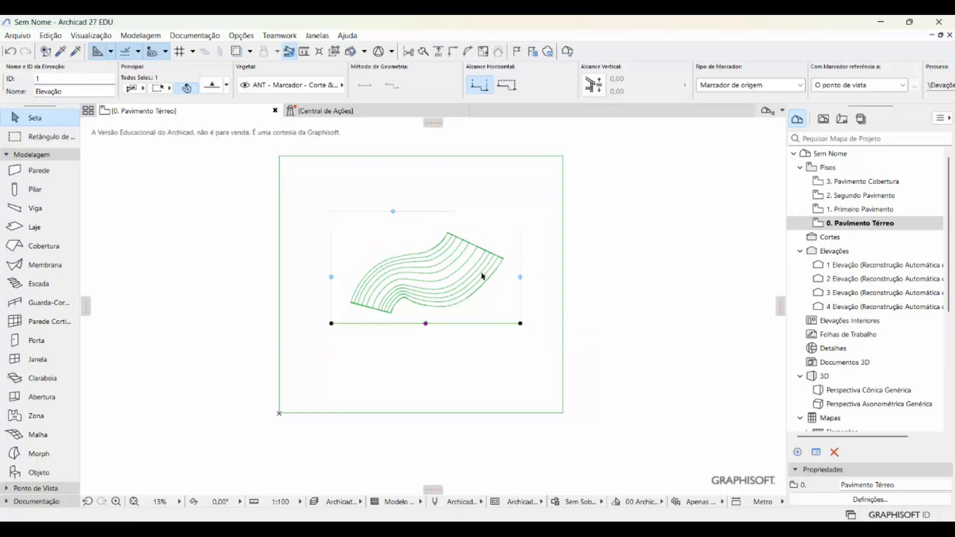
{"action": "left_click", "coordinate": [455, 211]}
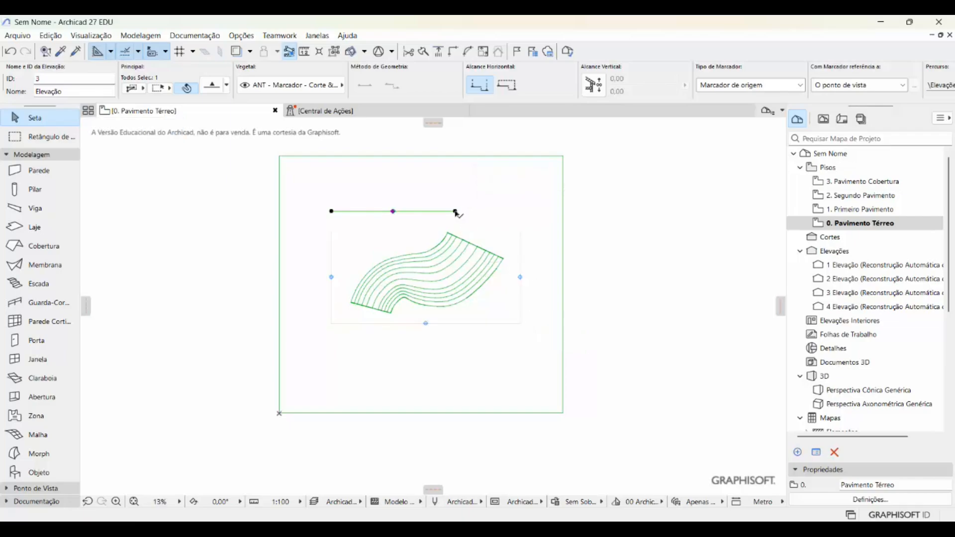
{"action": "left_click", "coordinate": [455, 211]}
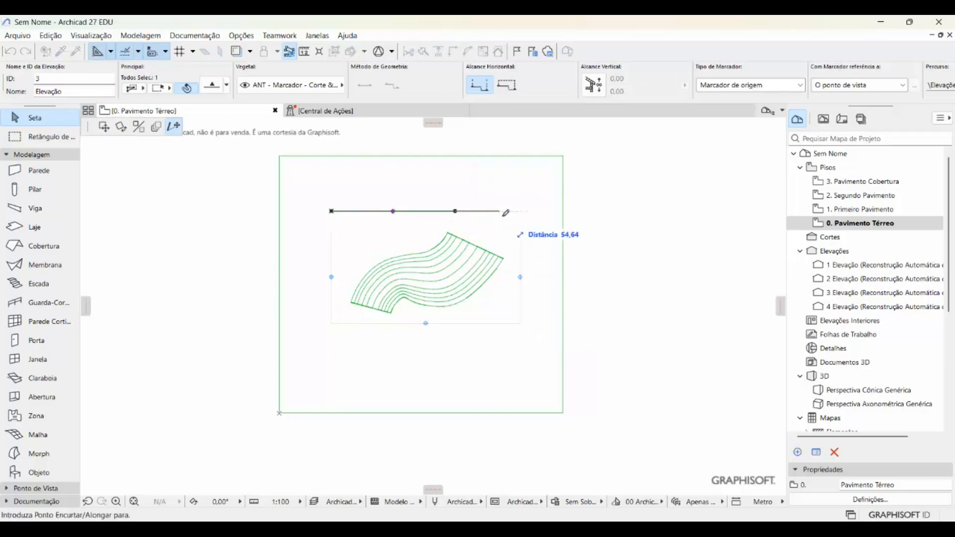
{"action": "left_click", "coordinate": [523, 234]}
- Stretch the right-hand elevation line up to the upper elevation line, making it about 36.3 m long
{"action": "left_click", "coordinate": [522, 233]}
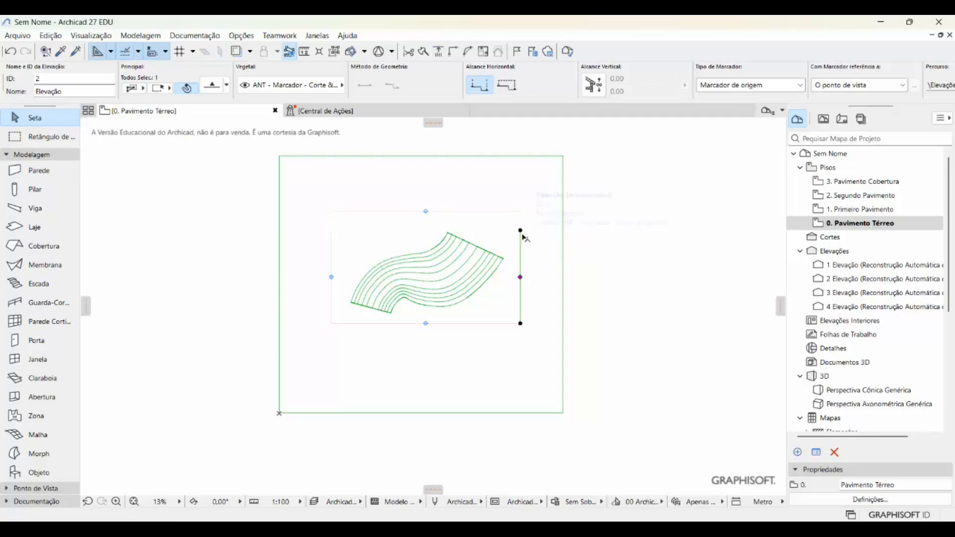
{"action": "left_click", "coordinate": [520, 231]}
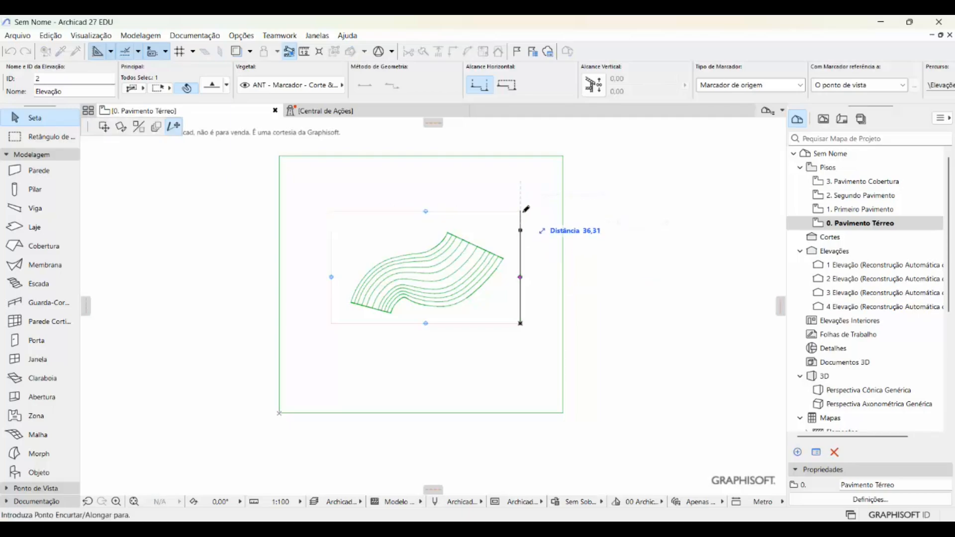
{"action": "left_click", "coordinate": [522, 213]}
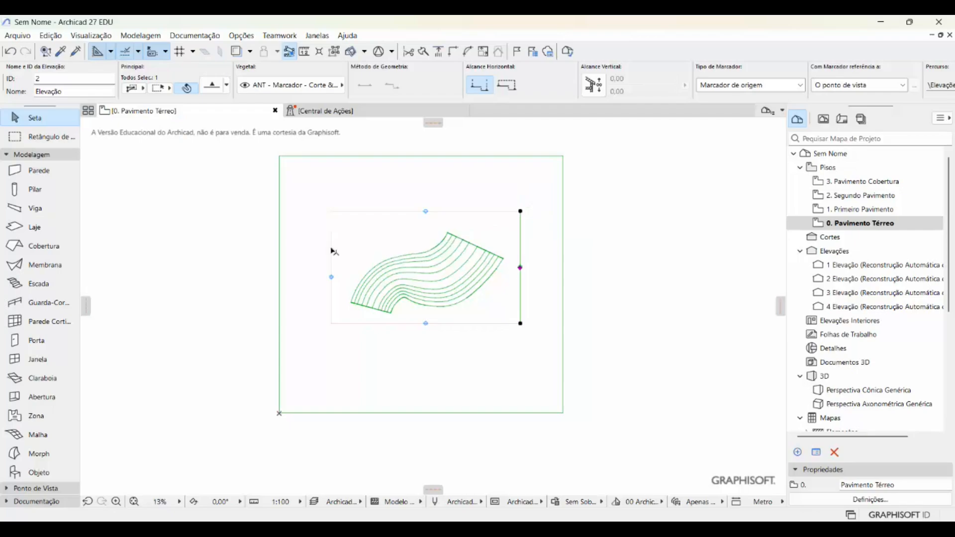
- Stretch the left-hand elevation line up to the upper elevation line, making it about 36.3 m long
{"action": "left_click", "coordinate": [331, 231]}
{"action": "left_click", "coordinate": [331, 230]}
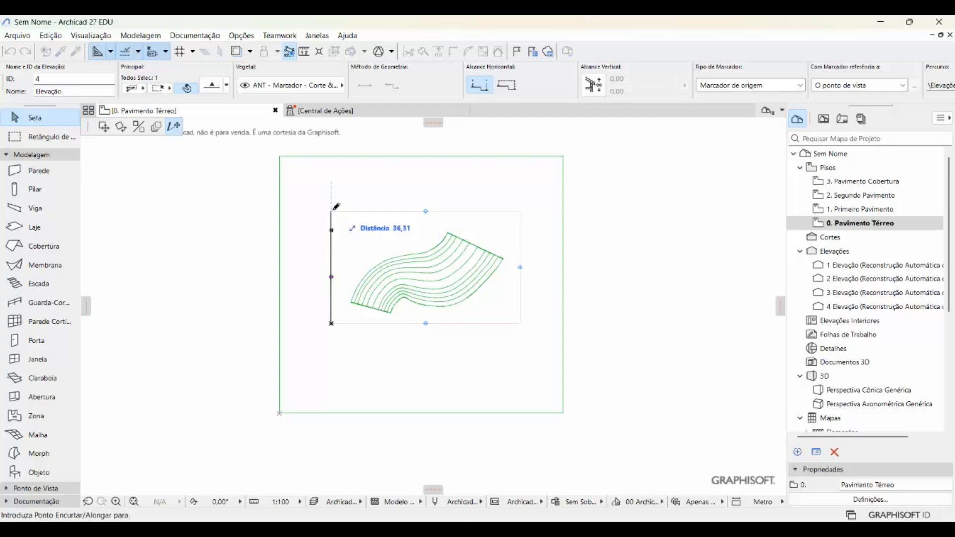
{"action": "left_click", "coordinate": [333, 210]}
{"action": "left_click", "coordinate": [625, 291]}
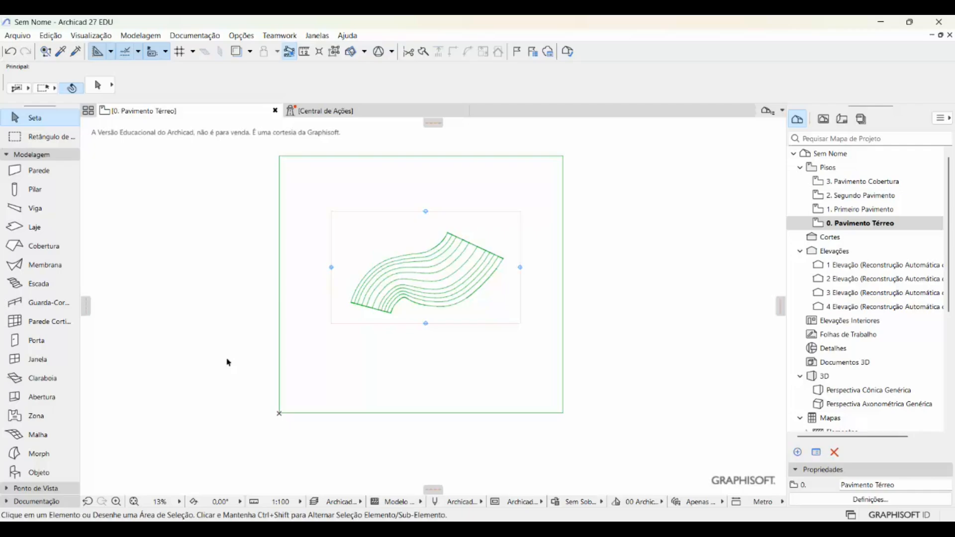
- Convert the imported aula_11_08hs object on the ground floor plan into morphs and clear the selection
{"action": "left_click_drag", "start_coordinate": [228, 360], "coordinate": [415, 471]}
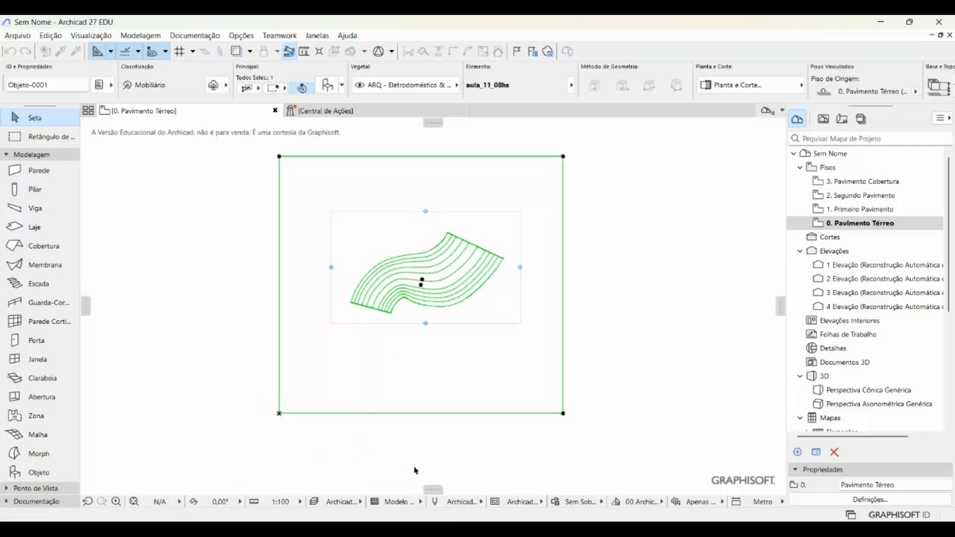
{"action": "left_click", "coordinate": [151, 309]}
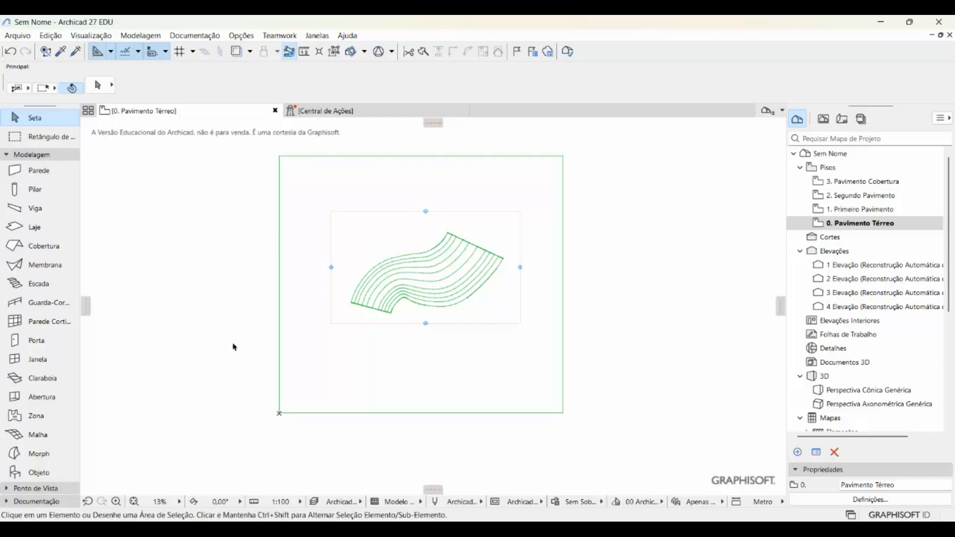
{"action": "left_click_drag", "start_coordinate": [233, 344], "coordinate": [379, 450]}
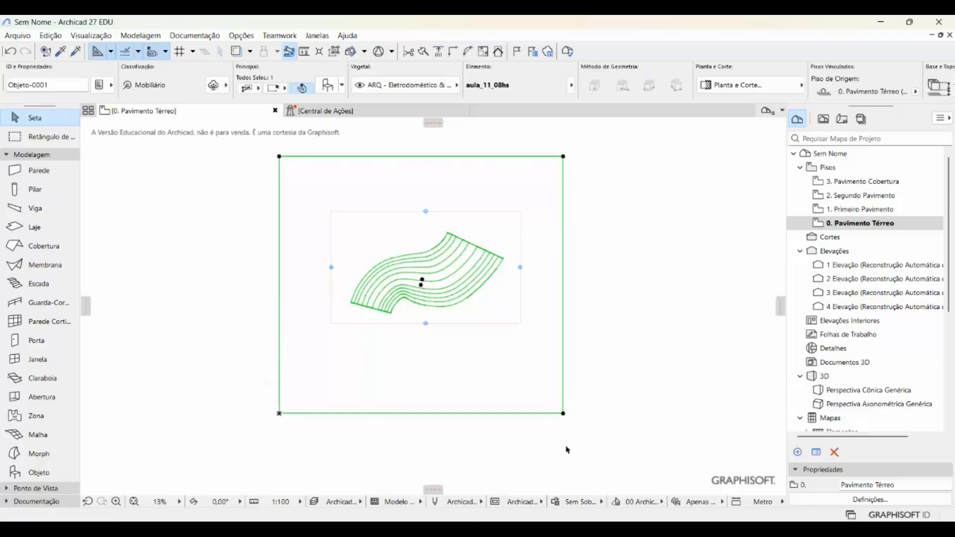
{"action": "right_click", "coordinate": [564, 414]}
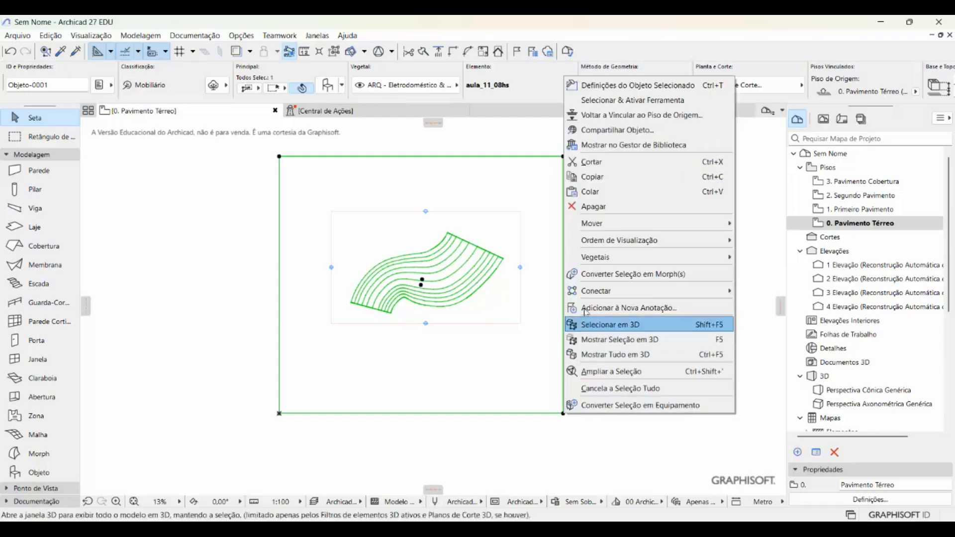
{"action": "left_click", "coordinate": [596, 275]}
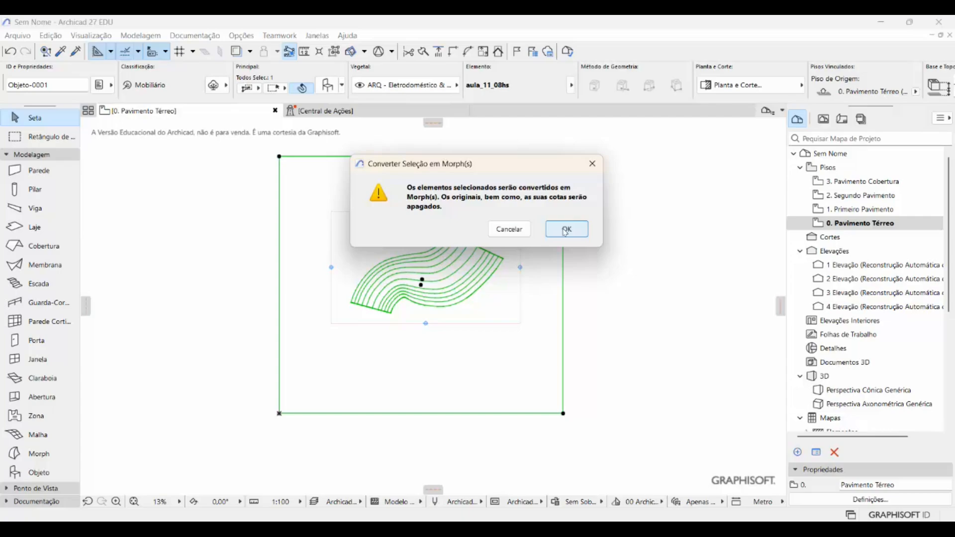
{"action": "left_click", "coordinate": [566, 230]}
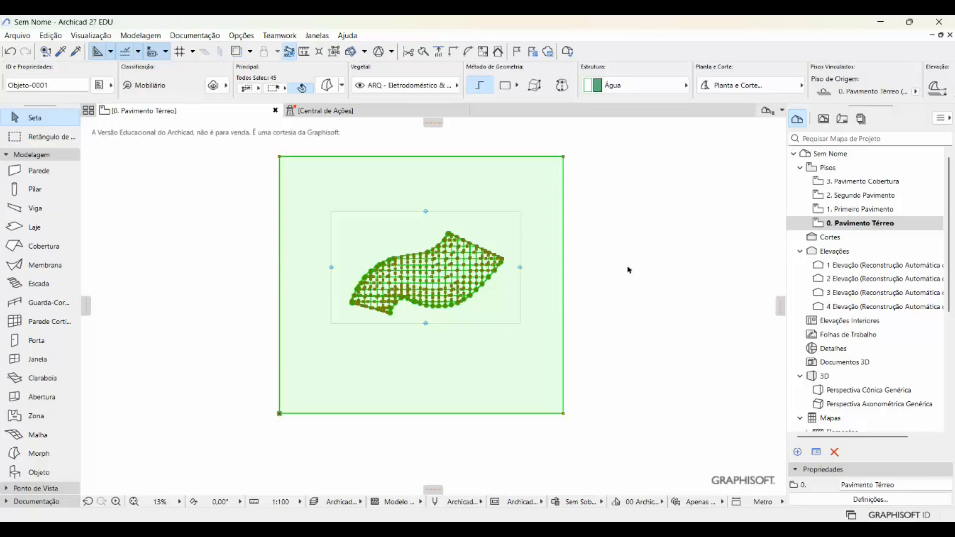
{"action": "key", "text": "Escape"}
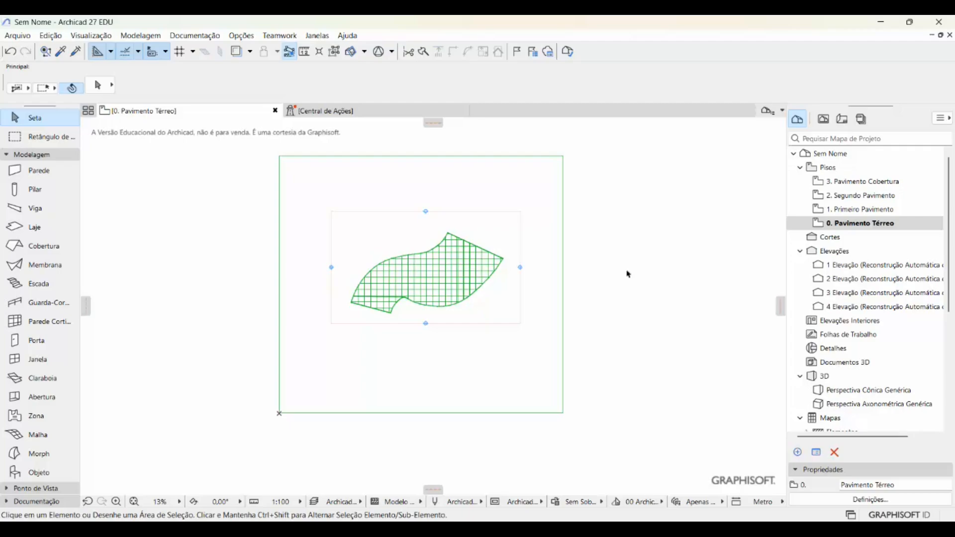
- Ungroup the converted morphs of the terrain and building, leaving them as individual elements
{"action": "left_click", "coordinate": [565, 416]}
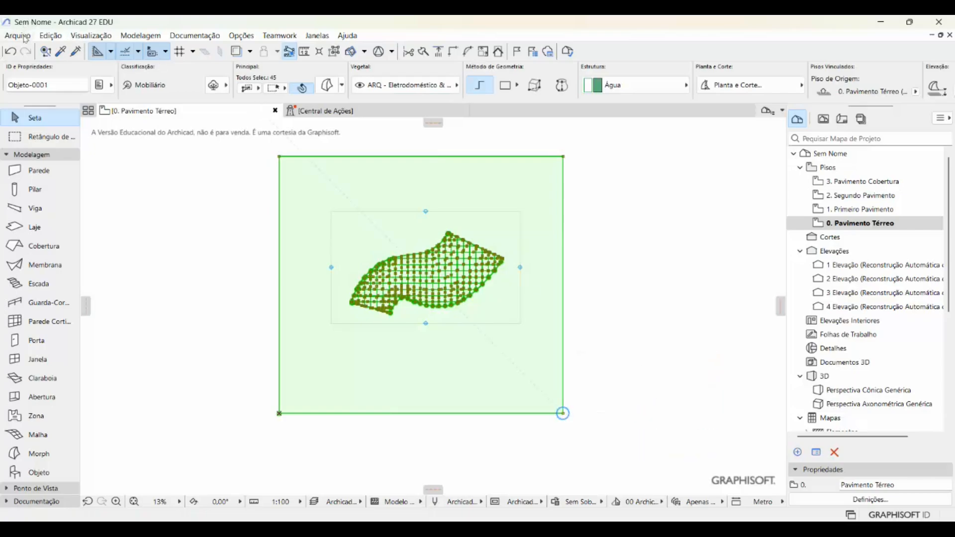
{"action": "left_click", "coordinate": [50, 36]}
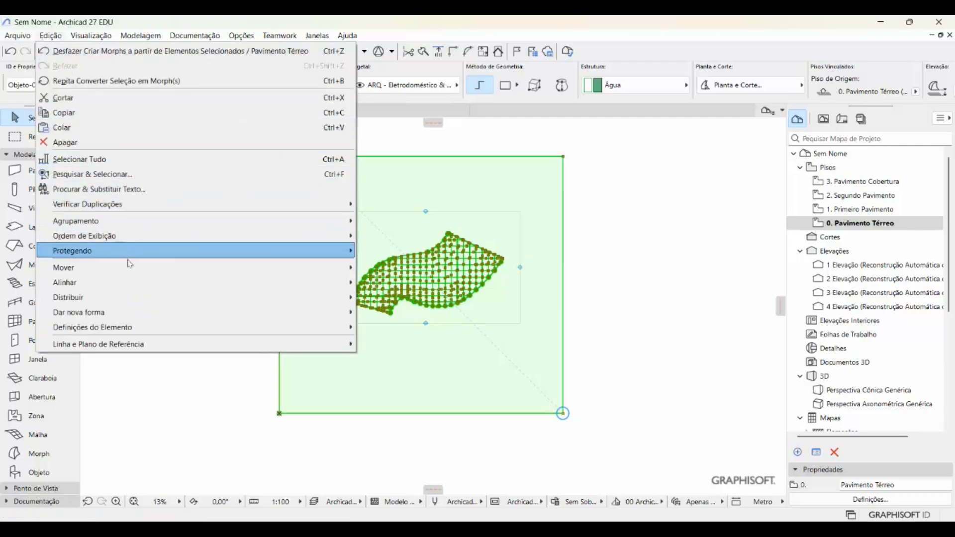
{"action": "mouse_move", "coordinate": [133, 225]}
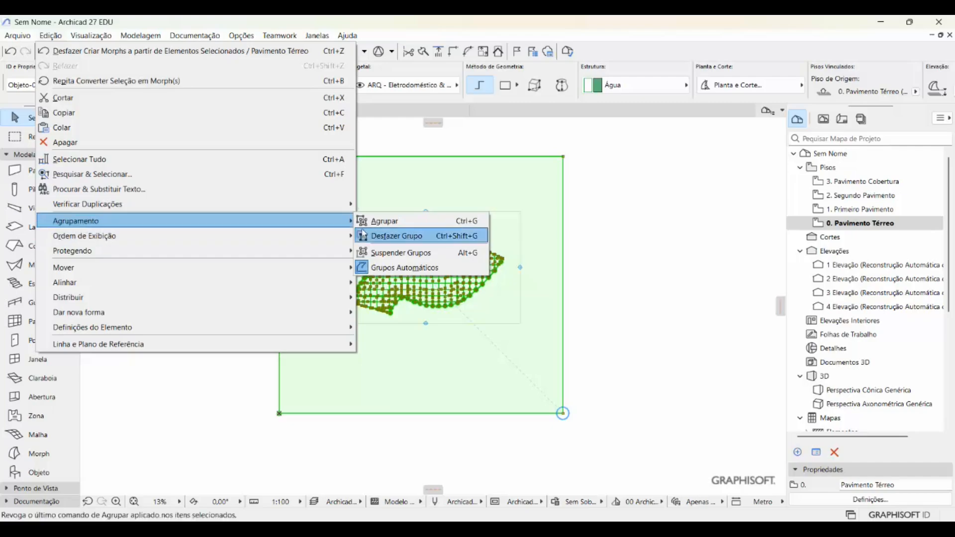
{"action": "left_click", "coordinate": [404, 236]}
{"action": "left_click", "coordinate": [676, 327]}
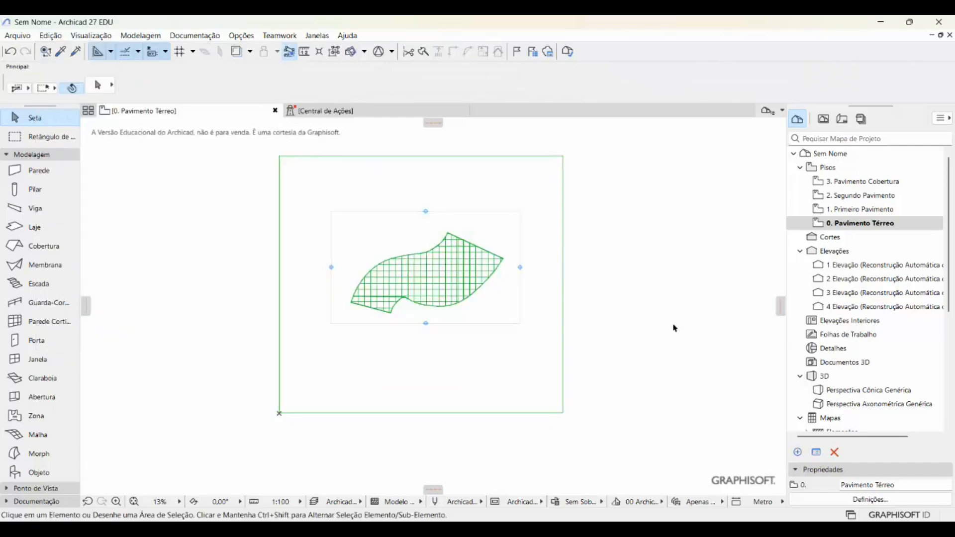
- Show the model in the generic 3D perspective and examine the zigzag end facade and curved roof surfaces up close
{"action": "double_click", "coordinate": [849, 393]}
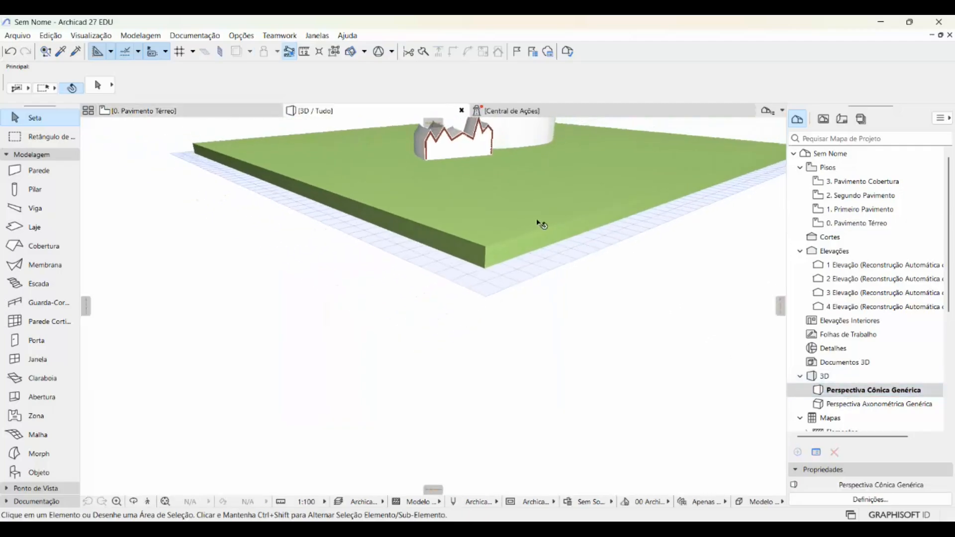
{"action": "left_click_drag", "start_coordinate": [557, 215], "coordinate": [573, 311]}
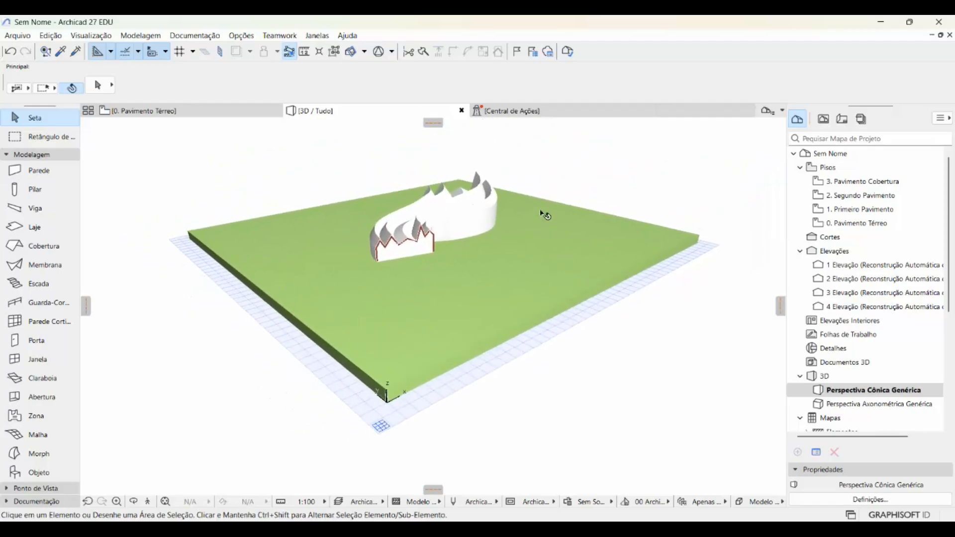
{"action": "left_click_drag", "start_coordinate": [543, 211], "coordinate": [506, 203]}
{"action": "middle_click_drag", "start_coordinate": [506, 203], "coordinate": [382, 203], "text": "shift"}
{"action": "middle_click_drag", "start_coordinate": [669, 307], "coordinate": [220, 282], "text": "shift"}
{"action": "scroll", "coordinate": [235, 277], "scroll_direction": "down", "scroll_amount": 6}
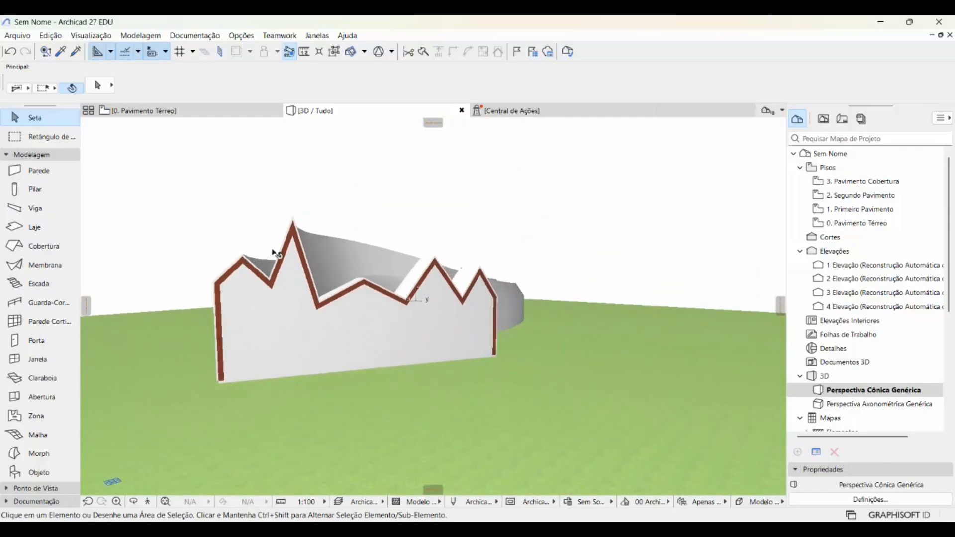
{"action": "mouse_move", "coordinate": [274, 293]}
{"action": "middle_mouse_down"}
{"action": "mouse_move", "coordinate": [323, 269]}
{"action": "mouse_move", "coordinate": [318, 334]}
{"action": "mouse_move", "coordinate": [354, 346]}
{"action": "middle_mouse_up"}
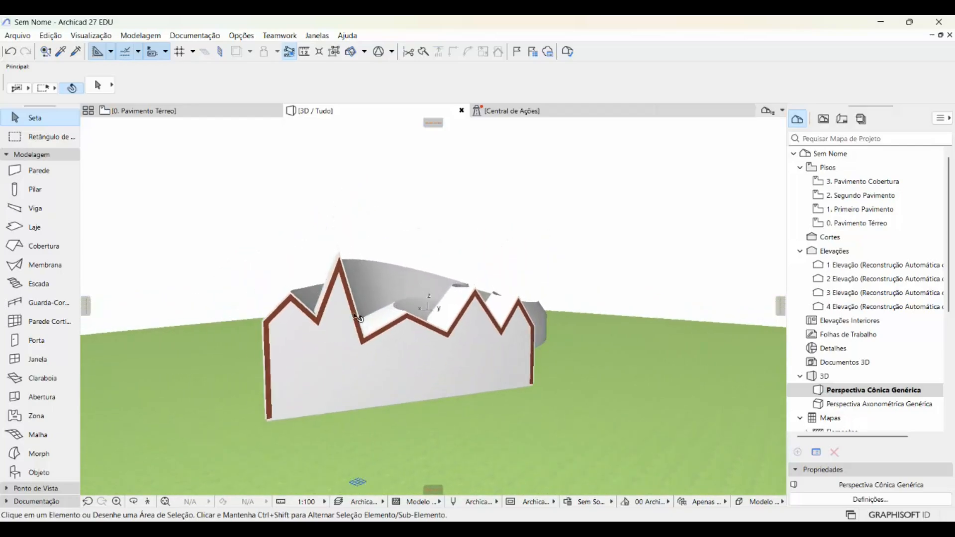
{"action": "middle_click_drag", "start_coordinate": [432, 230], "coordinate": [391, 203], "text": "shift"}
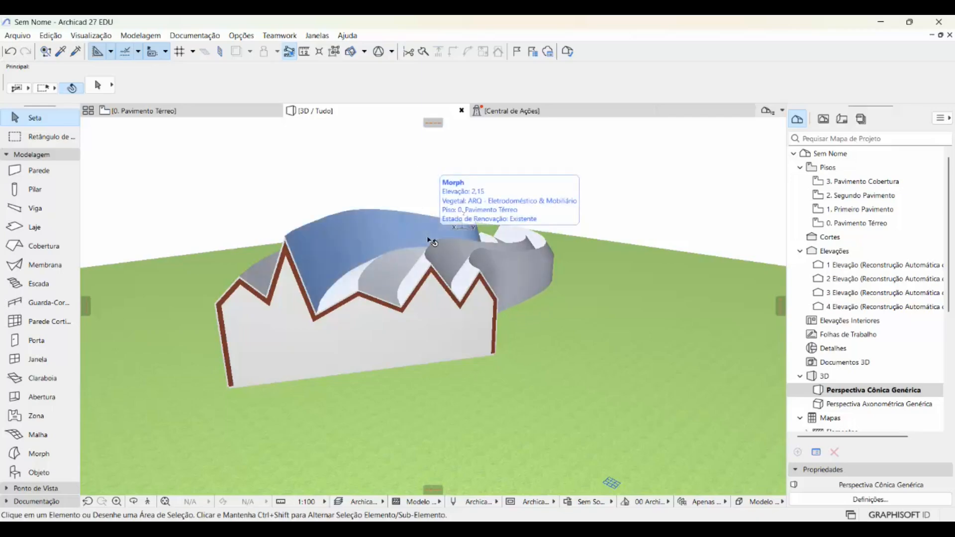
- Create a new layer named "001 terreno" in the Arquitetura layer folder
{"action": "key", "text": "ctrl+l"}
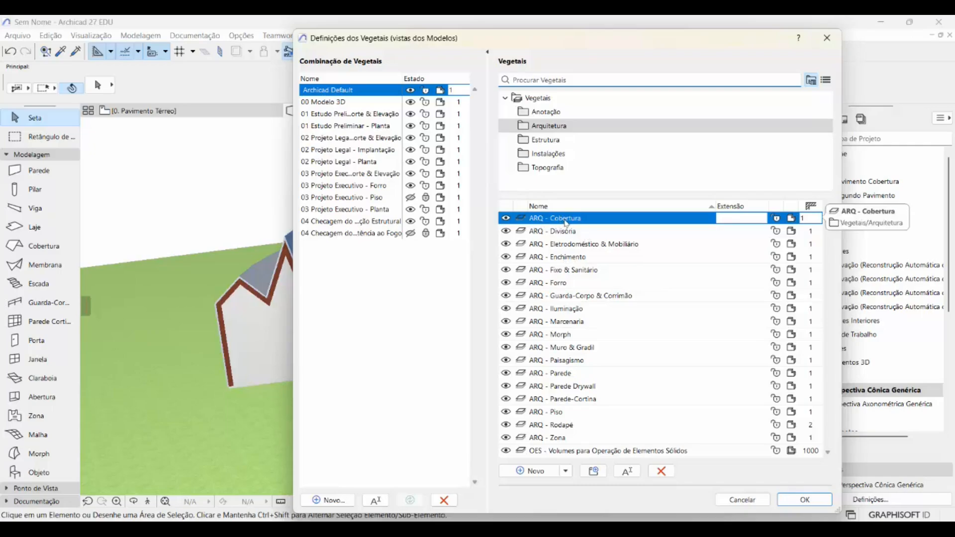
{"action": "left_click", "coordinate": [550, 471]}
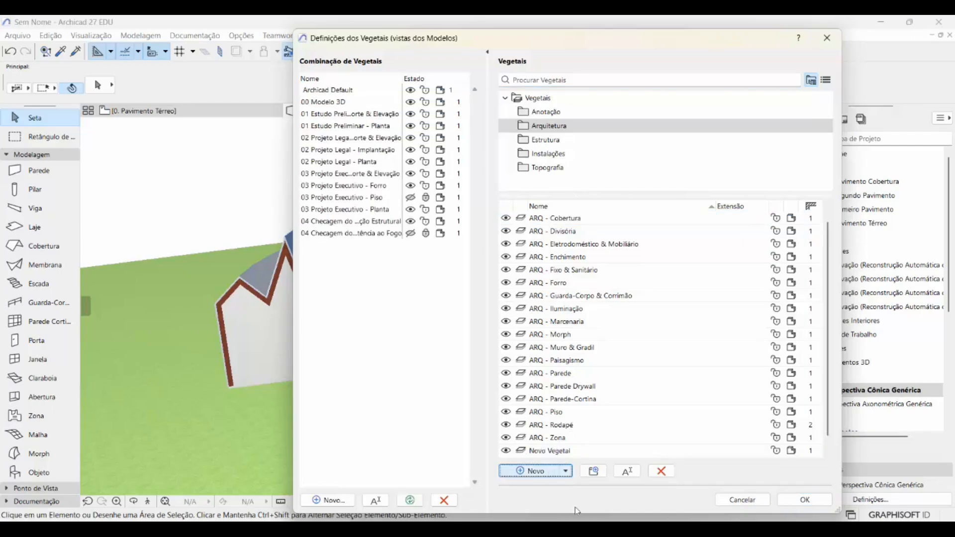
{"action": "type", "text": "001"}
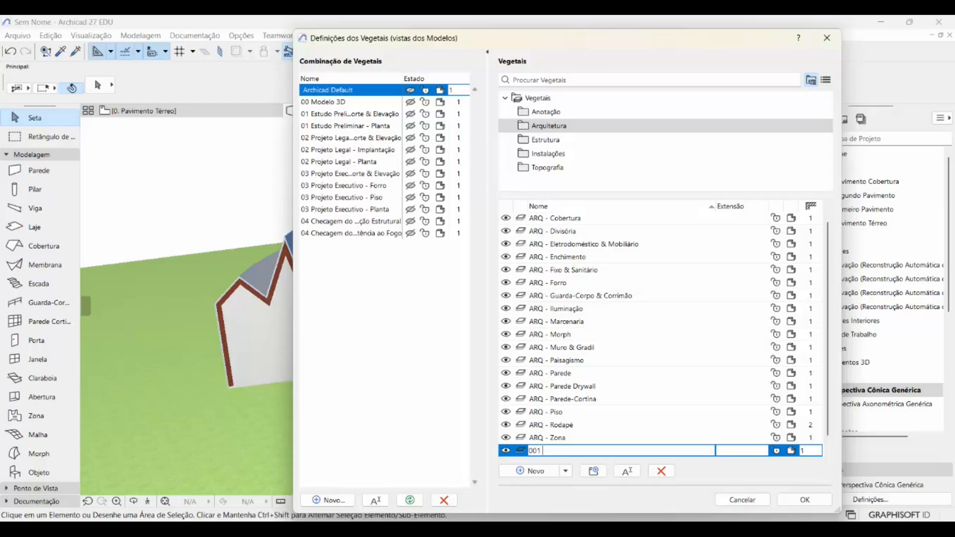
{"action": "type", "text": " tee"}
- Add another layer named "002 Vedação externa" to the Arquitetura folder
{"action": "left_click", "coordinate": [542, 473]}
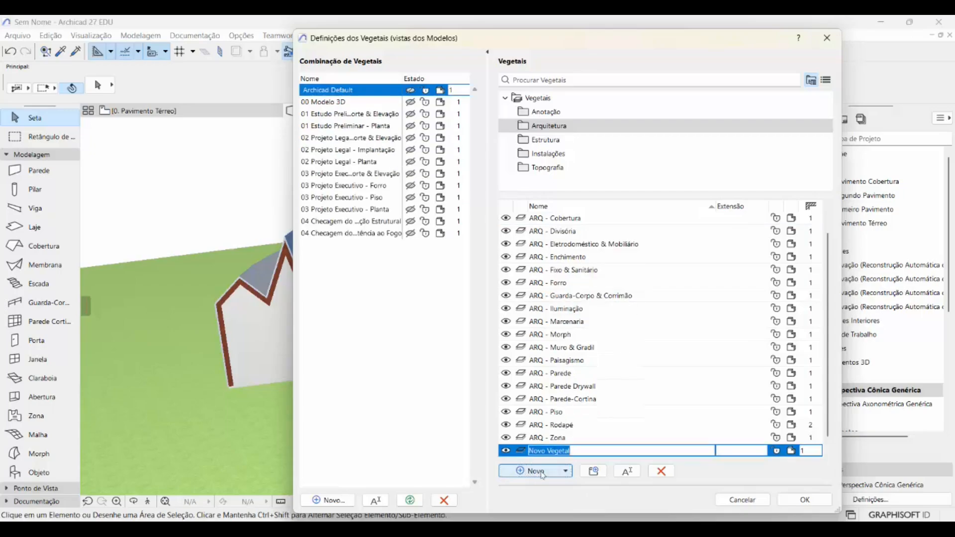
{"action": "type", "text": "00"}
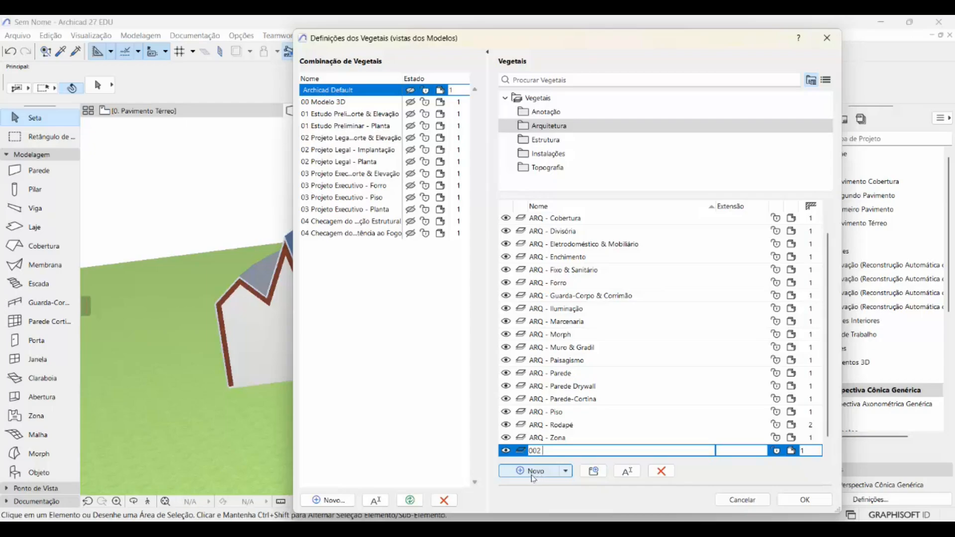
{"action": "type", "text": "2 Vedação externa"}
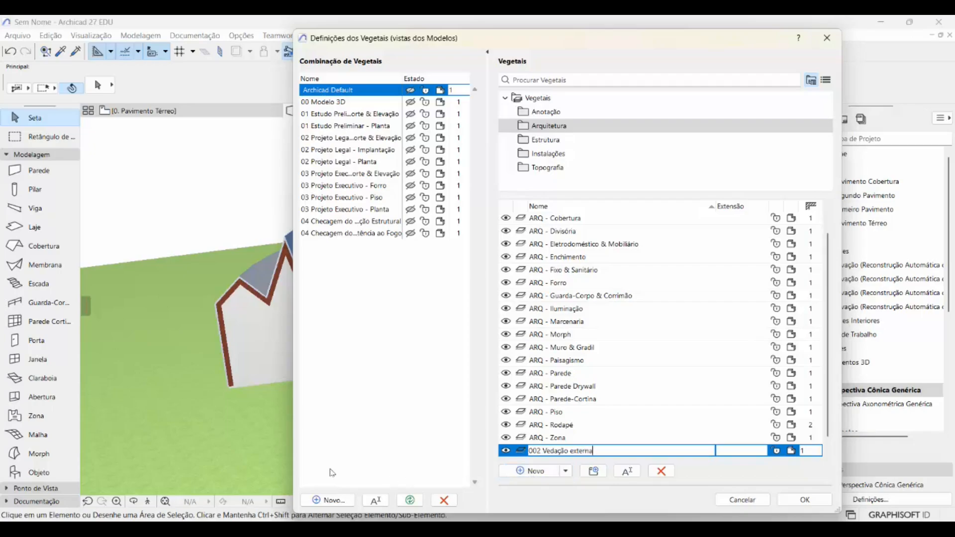
{"action": "key", "text": "Return"}
- Add a third layer named "003 Estrutura" to the Arquitetura folder
{"action": "left_click", "coordinate": [542, 474]}
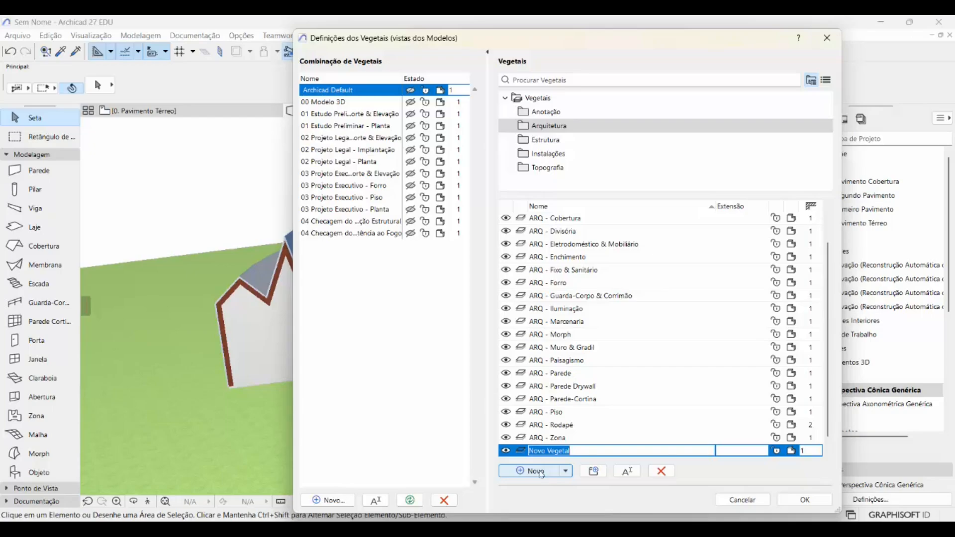
{"action": "type", "text": "003 Estrtu"}
{"action": "key", "text": "BackSpace"}
{"action": "key", "text": "BackSpace"}
{"action": "key", "text": "BackSpace"}
{"action": "type", "text": "ru++"}
{"action": "key", "text": "BackSpace"}
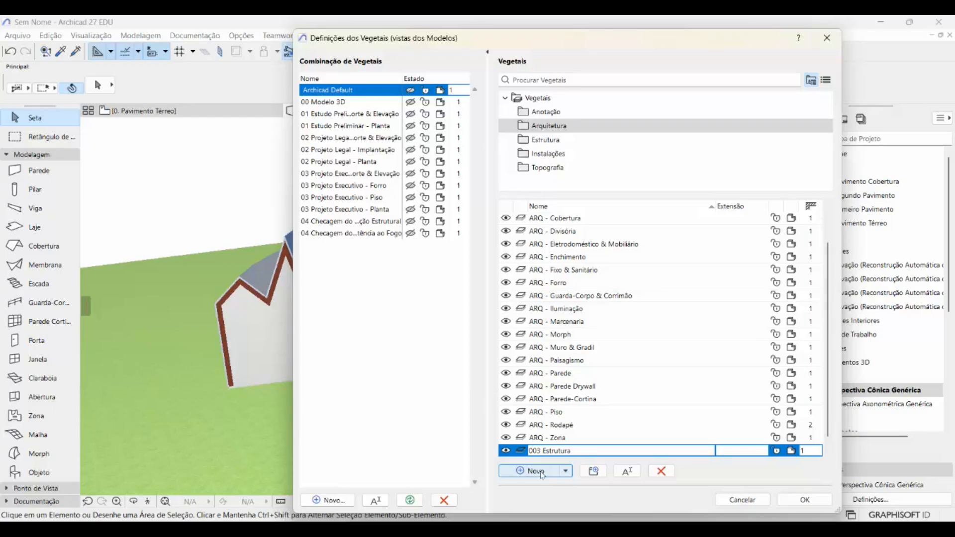
- Add a fourth layer named "004 Volume de interseção" and accept the layer settings
{"action": "left_click", "coordinate": [542, 474]}
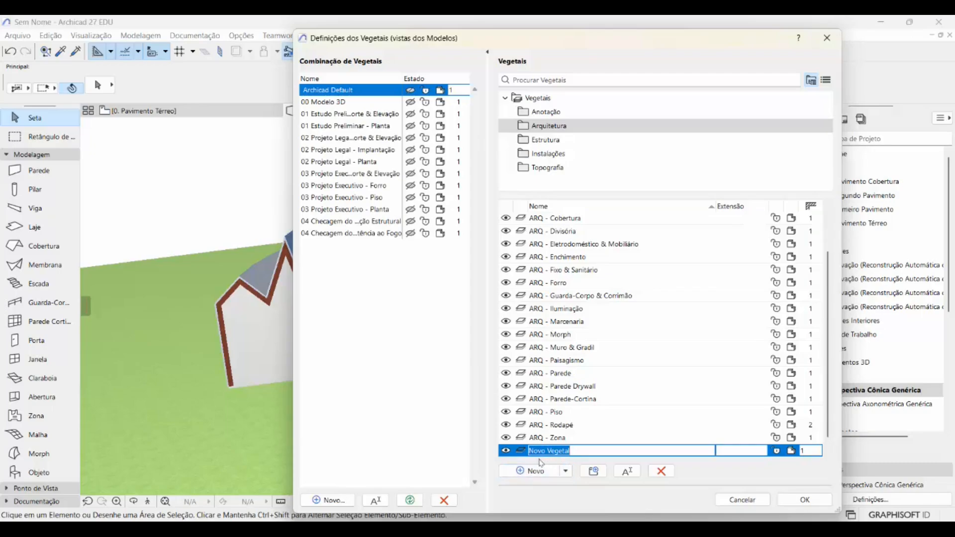
{"action": "type", "text": "004 Volume de interseção"}
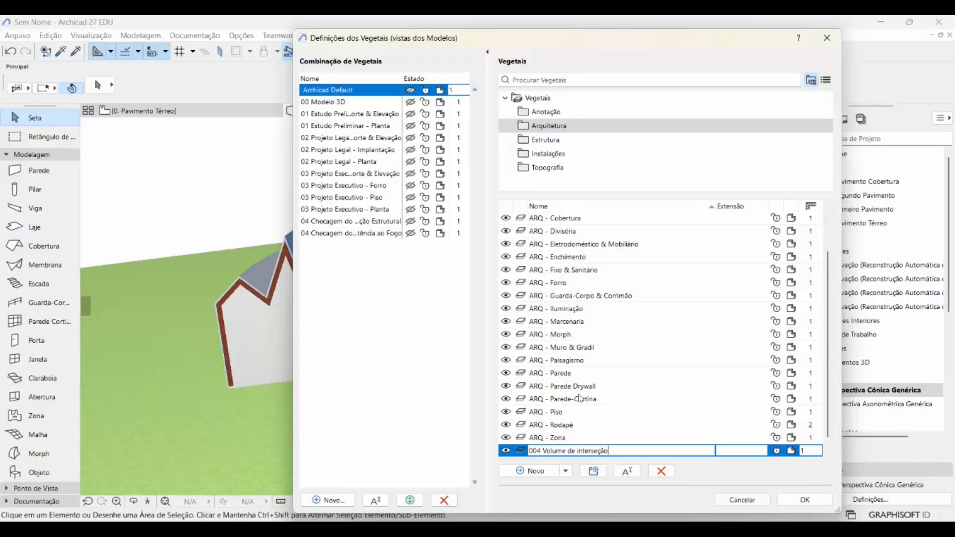
{"action": "key", "text": "Return"}
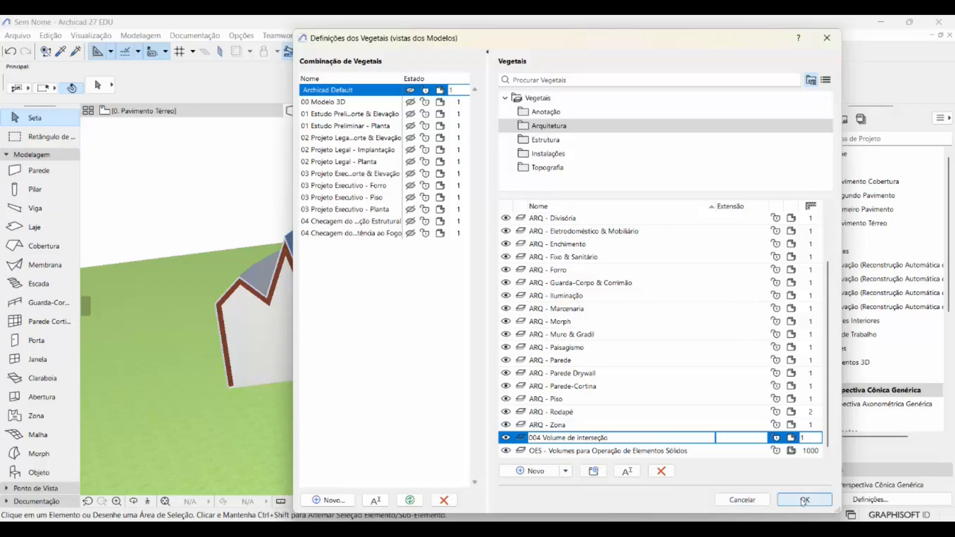
{"action": "left_click", "coordinate": [795, 500]}
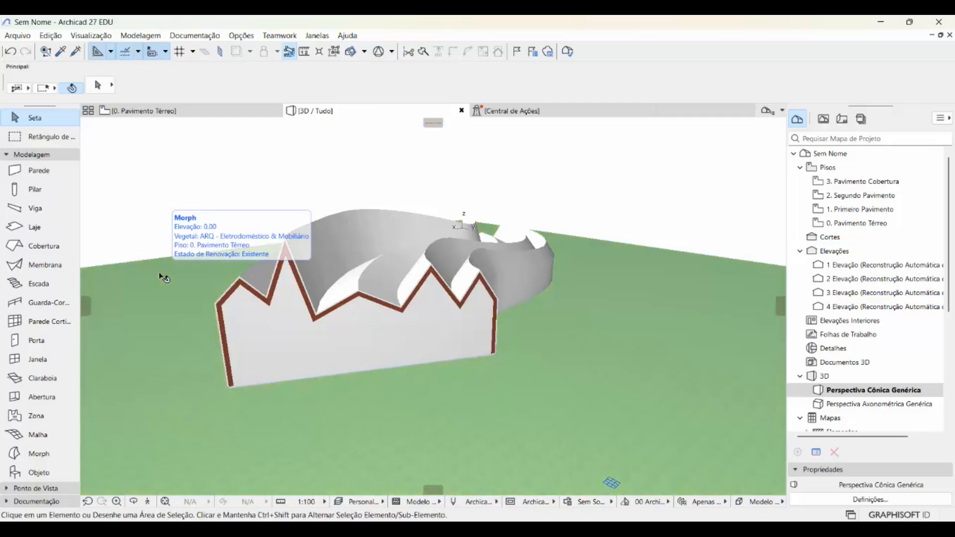
- Assign the green terrain morph to the 001 terreno layer
{"action": "left_click", "coordinate": [164, 279]}
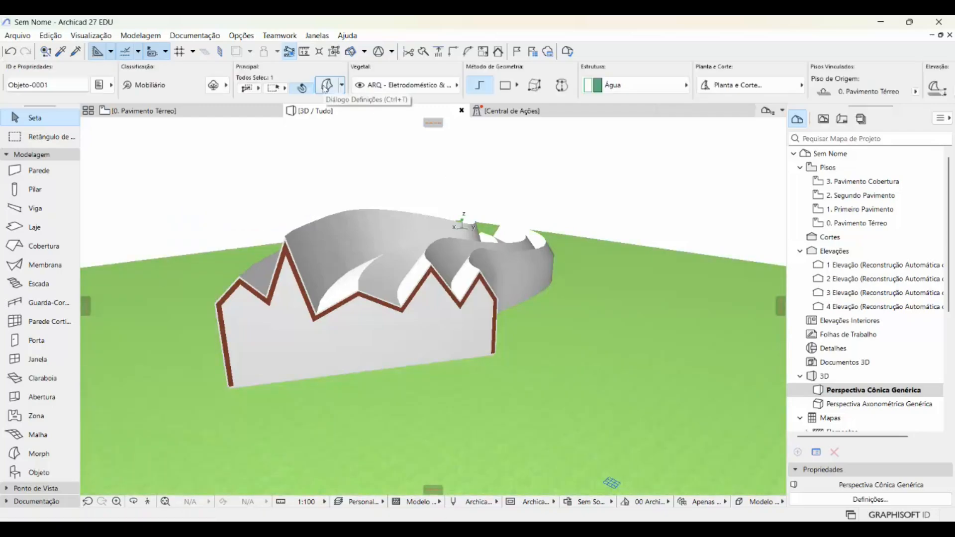
{"action": "left_click", "coordinate": [457, 85]}
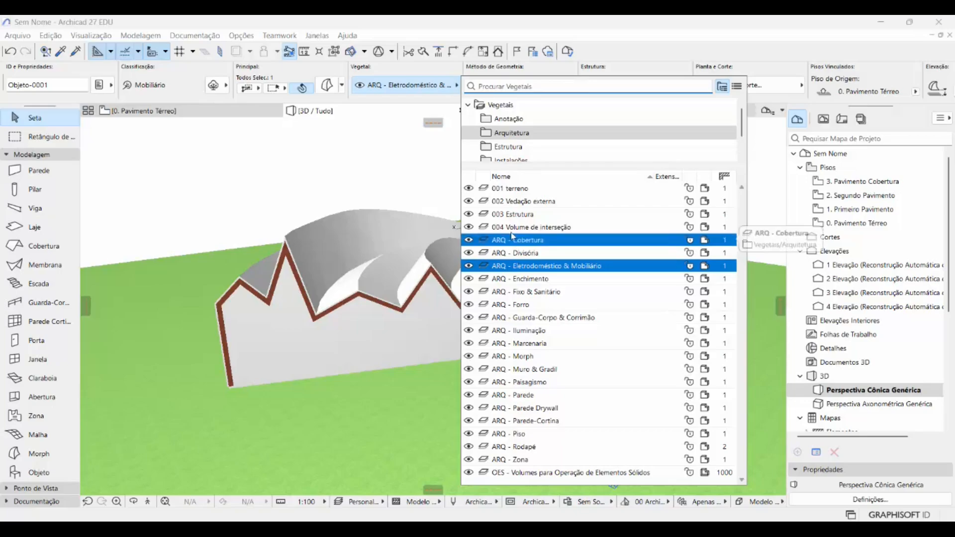
{"action": "left_click", "coordinate": [501, 190]}
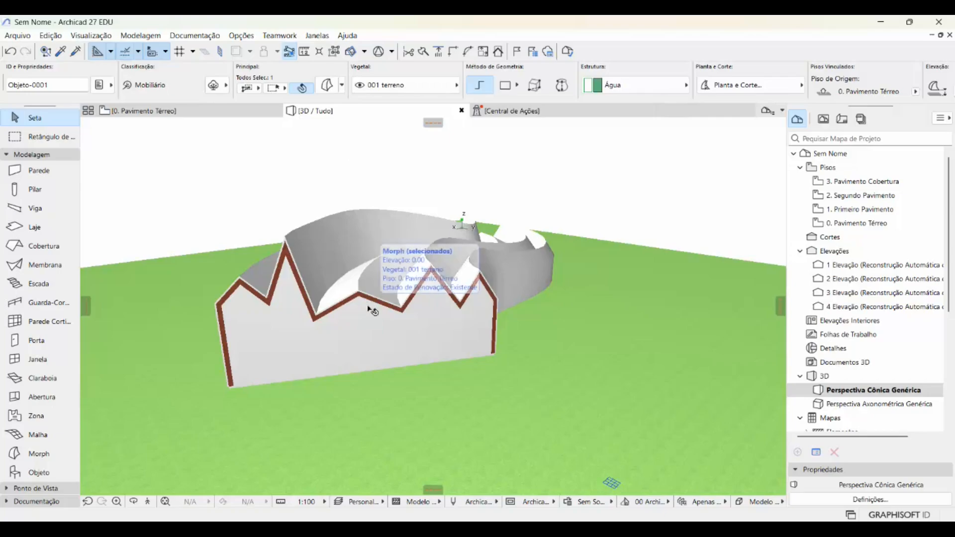
- Hide the layers 002 Vedação externa, 003 Estrutura and 004 Volume de interseção in the layer settings
{"action": "key", "text": "ctrl+l"}
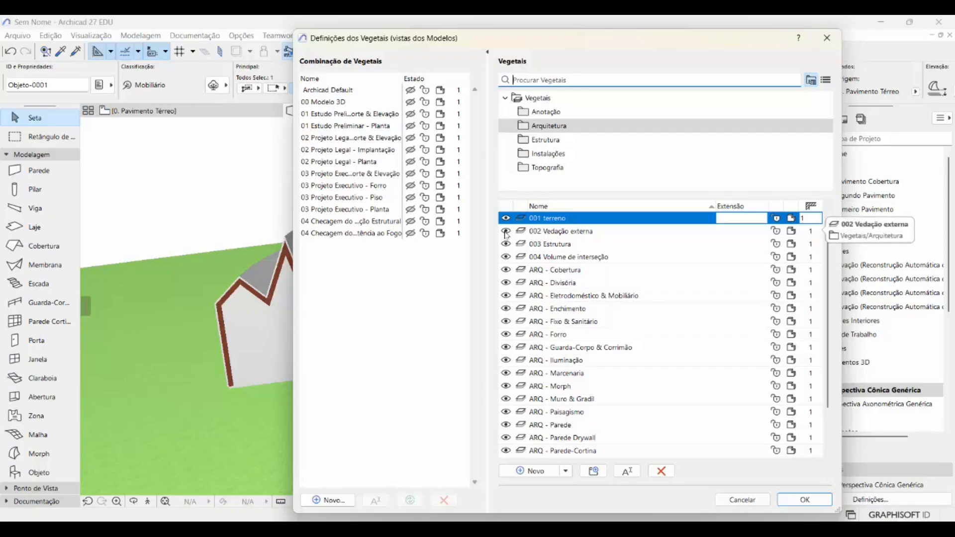
{"action": "left_click", "coordinate": [505, 232]}
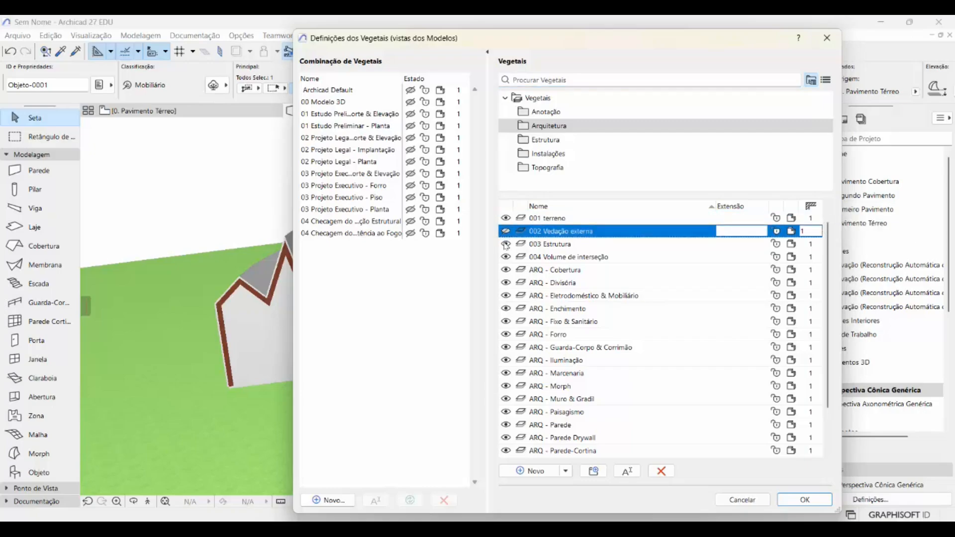
{"action": "left_click", "coordinate": [506, 245]}
{"action": "left_click", "coordinate": [505, 257]}
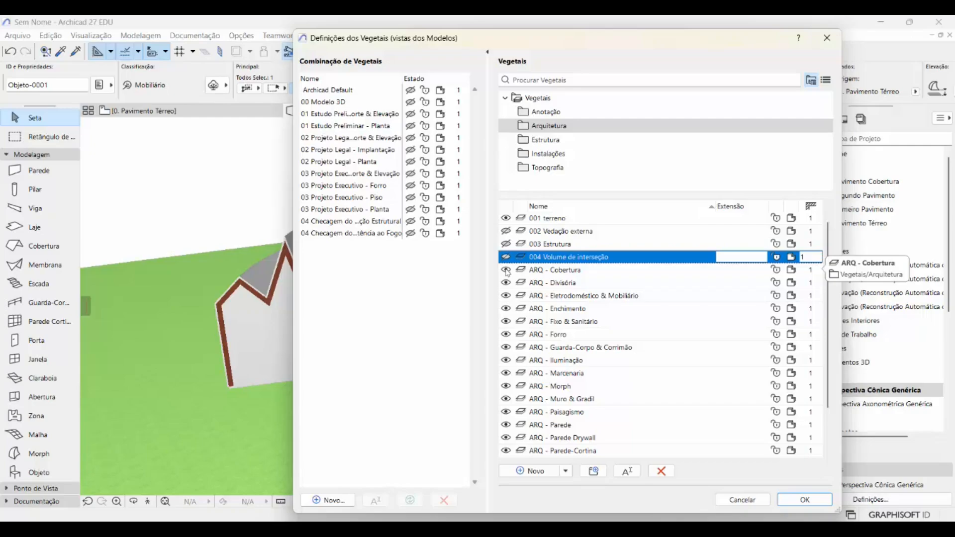
- Add a layer named "005 laje de piso" to the Arquitetura folder and accept the layer settings
{"action": "left_click", "coordinate": [532, 471]}
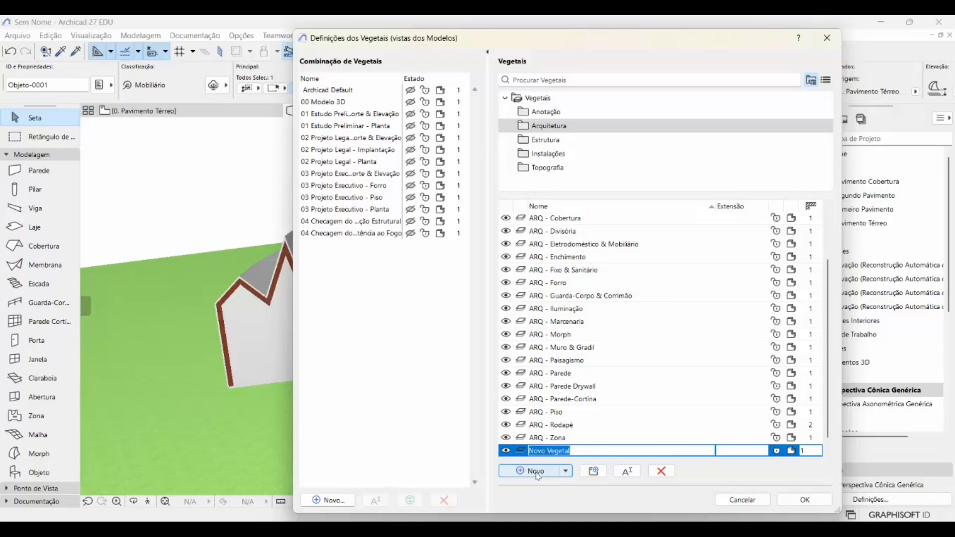
{"action": "type", "text": "005 laje de piso"}
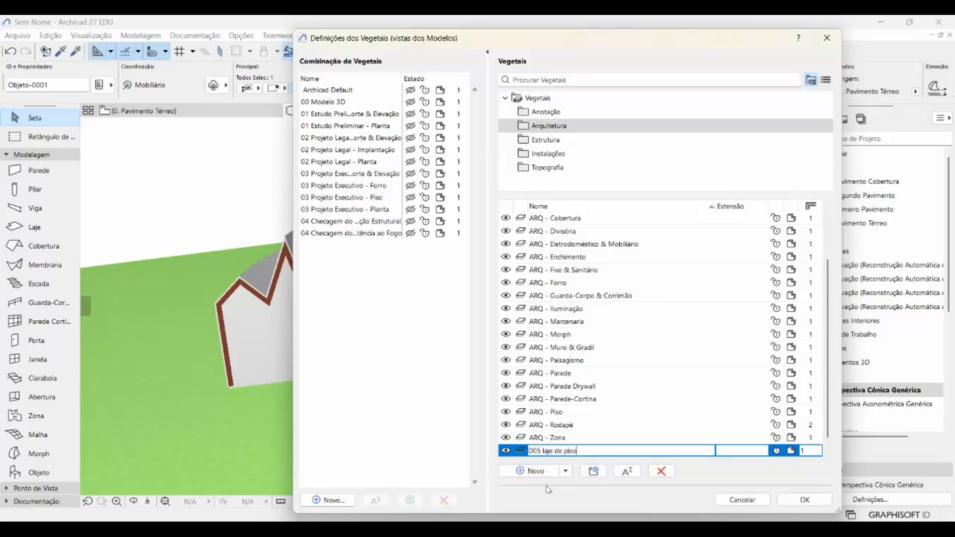
{"action": "scroll", "coordinate": [564, 304], "scroll_direction": "down", "scroll_amount": 1}
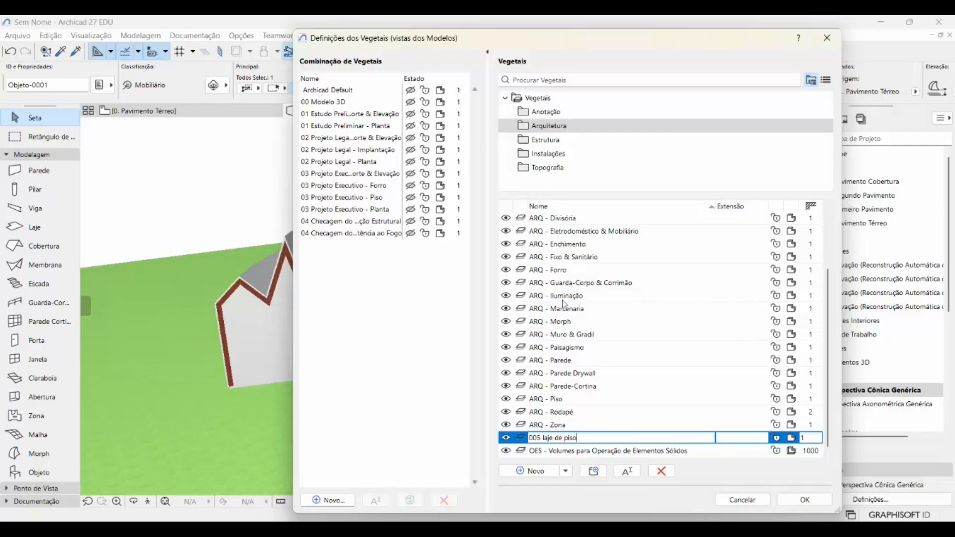
{"action": "scroll", "coordinate": [563, 300], "scroll_direction": "up", "scroll_amount": 2}
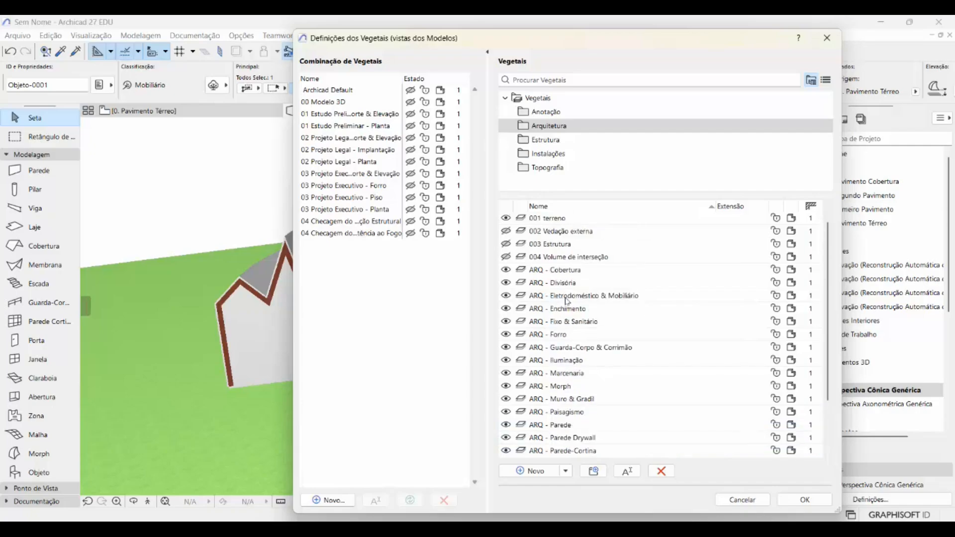
{"action": "left_click", "coordinate": [546, 261]}
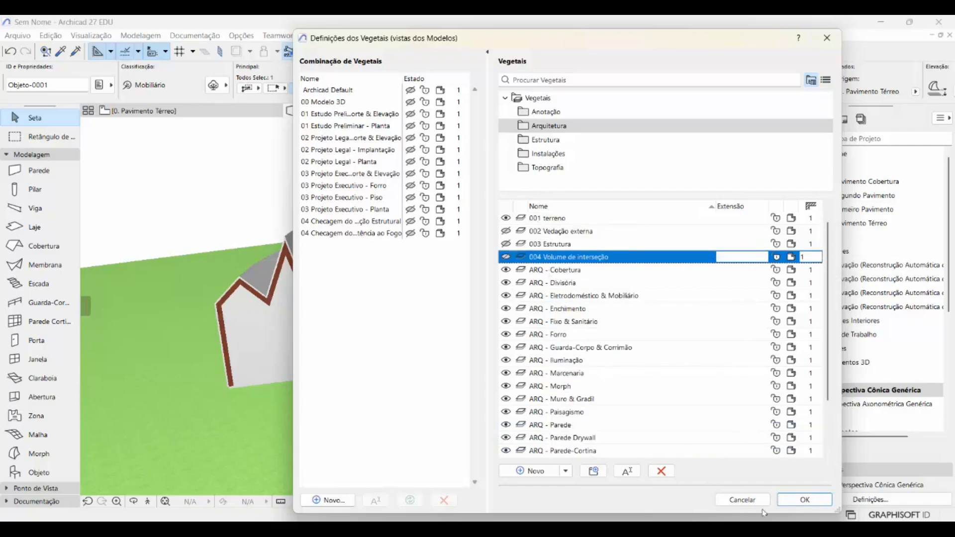
{"action": "left_click", "coordinate": [799, 501]}
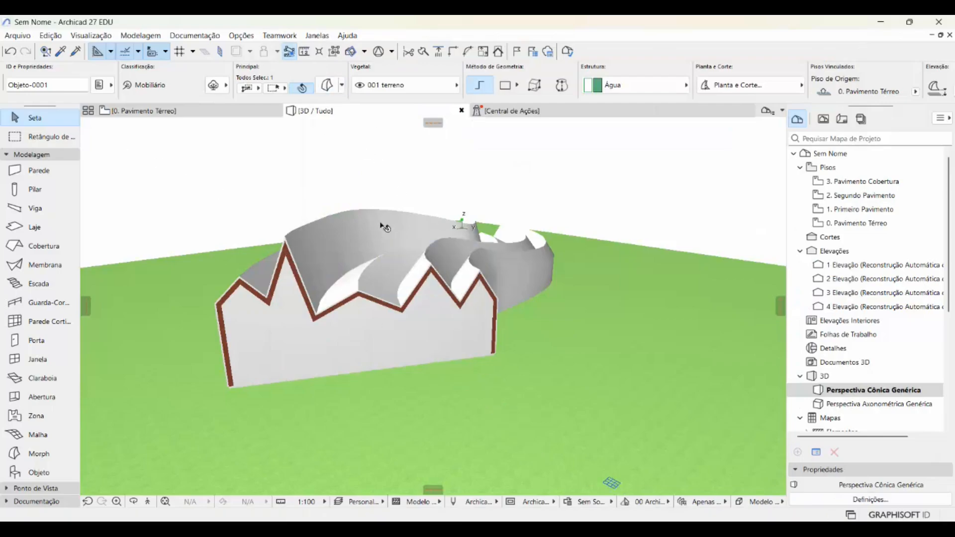
- Assign the building's outer shell morph to the 002 Vedação externa layer
{"action": "left_click", "coordinate": [334, 147]}
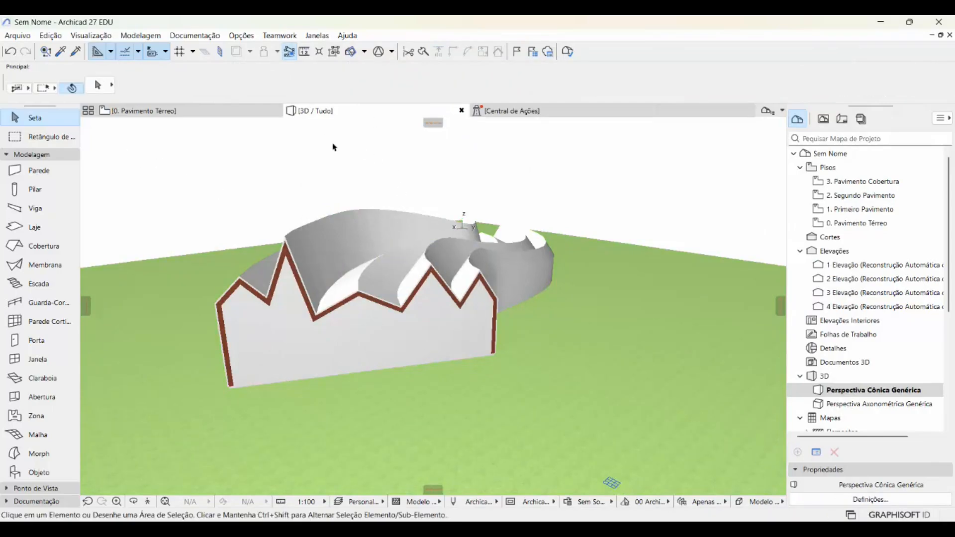
{"action": "left_click", "coordinate": [376, 220]}
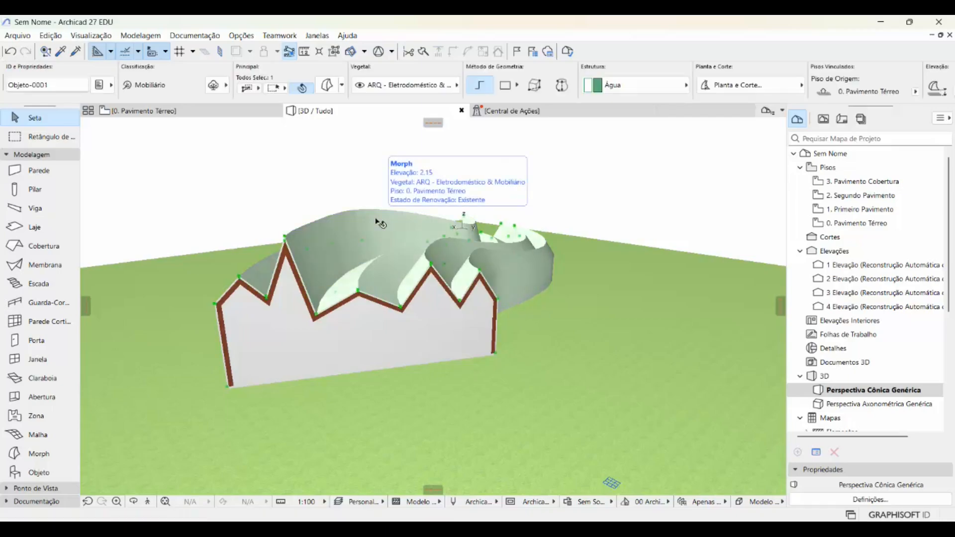
{"action": "left_click", "coordinate": [456, 85]}
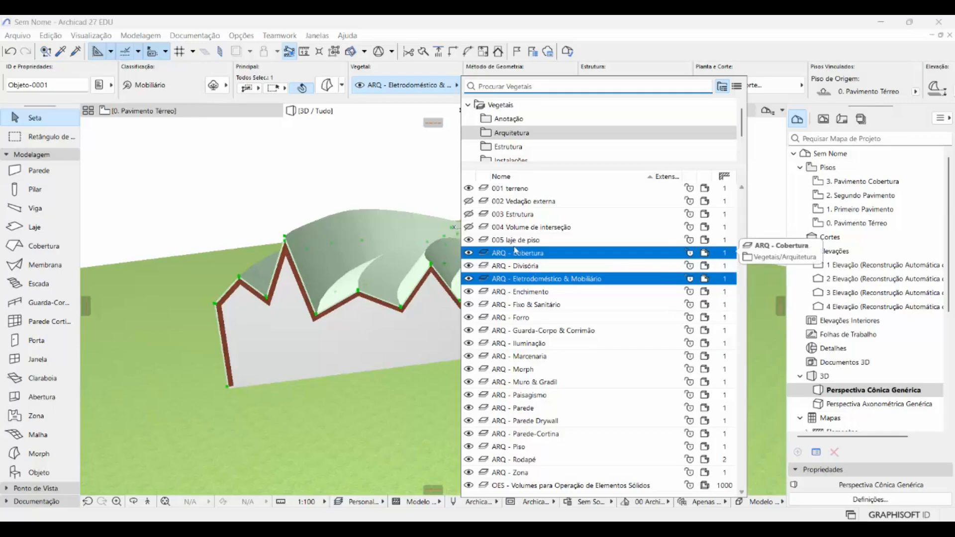
{"action": "left_click", "coordinate": [512, 201]}
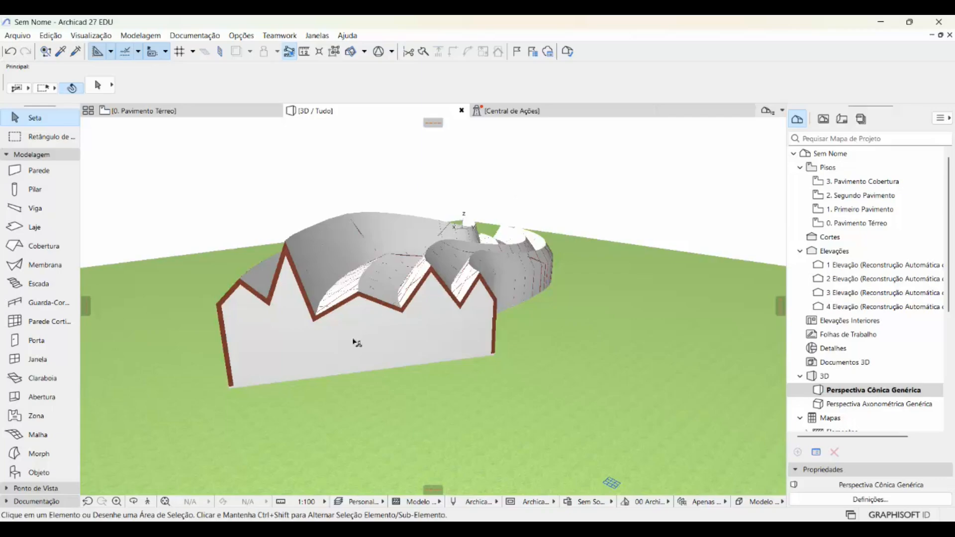
- Assign the solid volume morph filling the building to the 004 Volume de interseção layer
{"action": "left_click", "coordinate": [255, 340]}
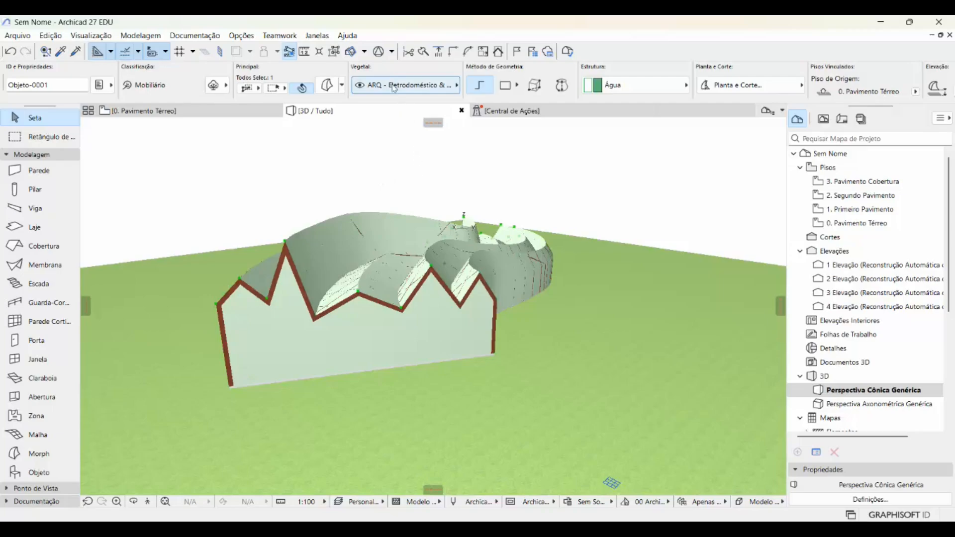
{"action": "left_click", "coordinate": [456, 85]}
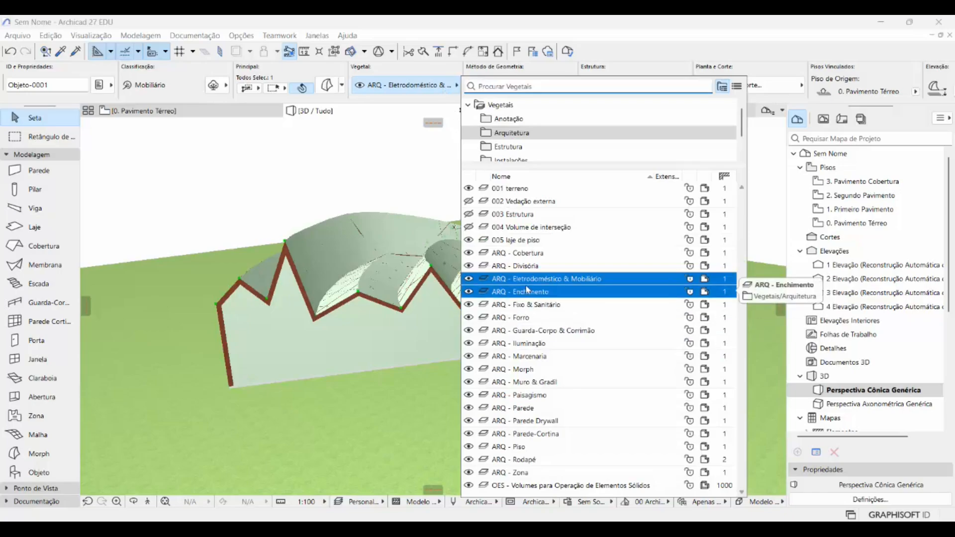
{"action": "left_click", "coordinate": [520, 227]}
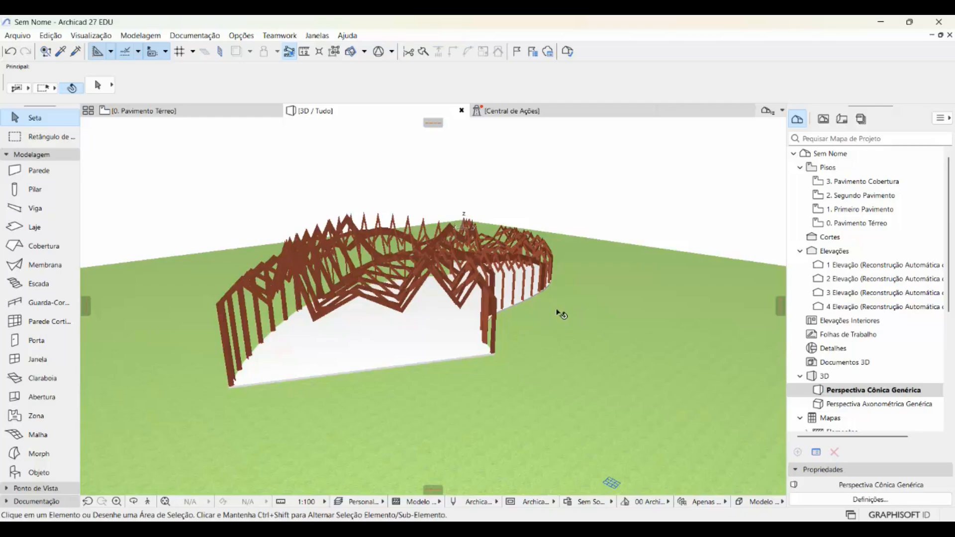
- Select all the red structural frame morphs together and assign them to the 003 Estrutura layer
{"action": "left_click_drag", "start_coordinate": [525, 324], "coordinate": [473, 277]}
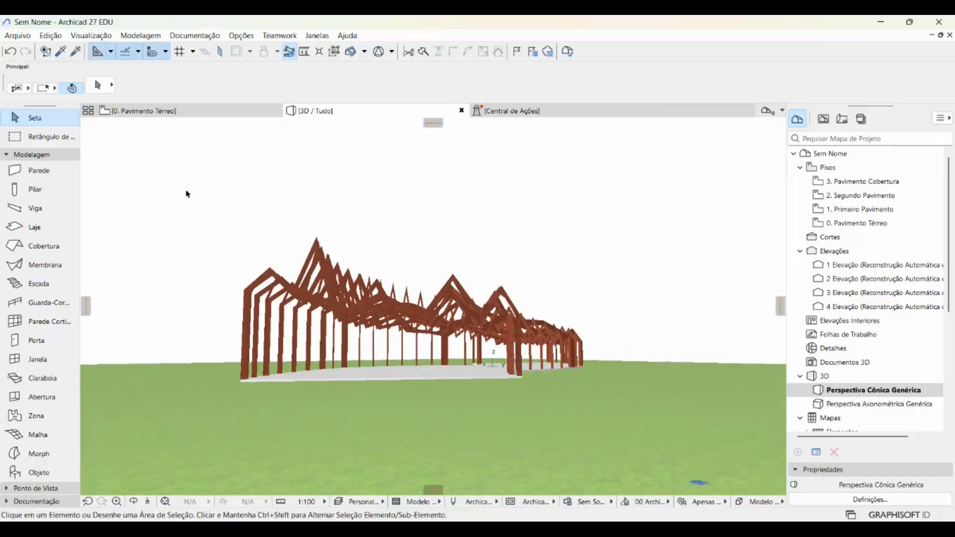
{"action": "left_click_drag", "start_coordinate": [164, 178], "coordinate": [631, 357]}
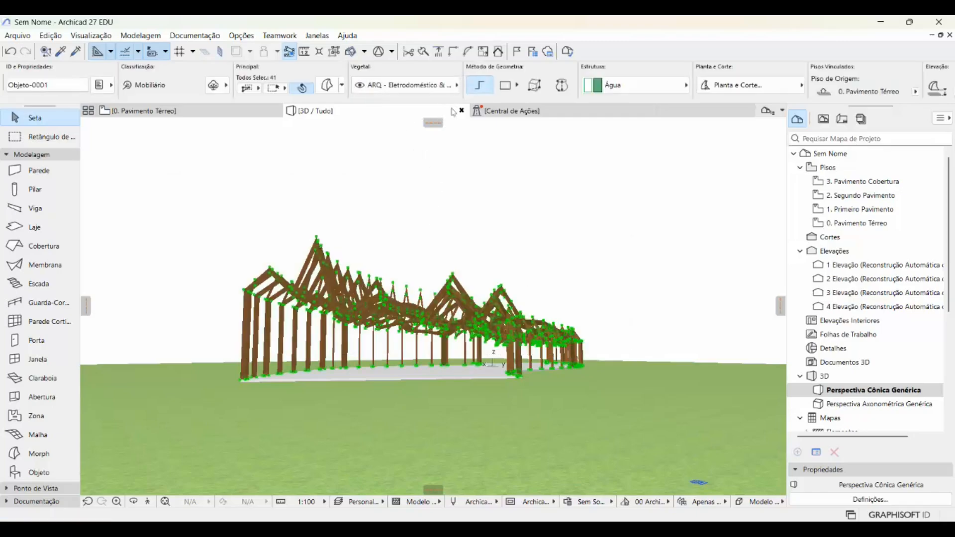
{"action": "left_click", "coordinate": [455, 86]}
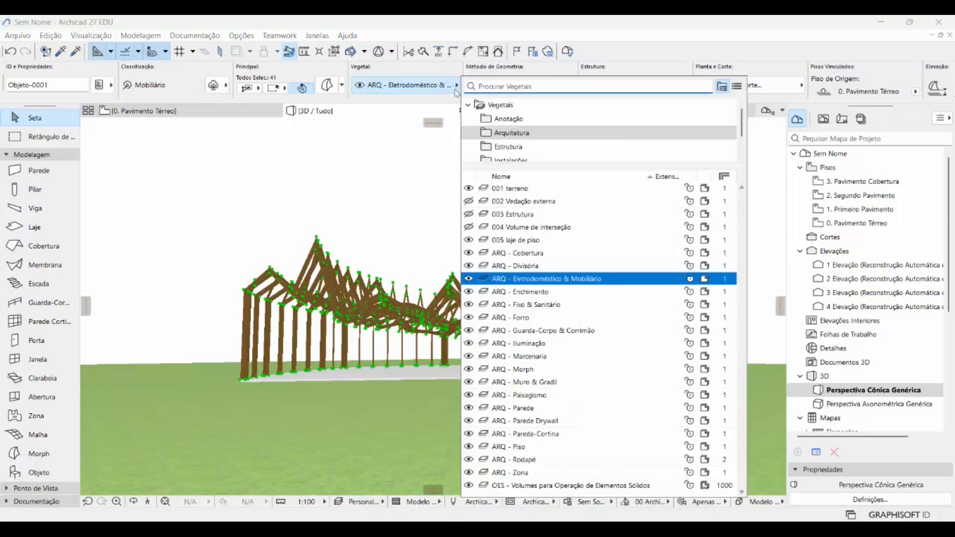
{"action": "left_click", "coordinate": [511, 217]}
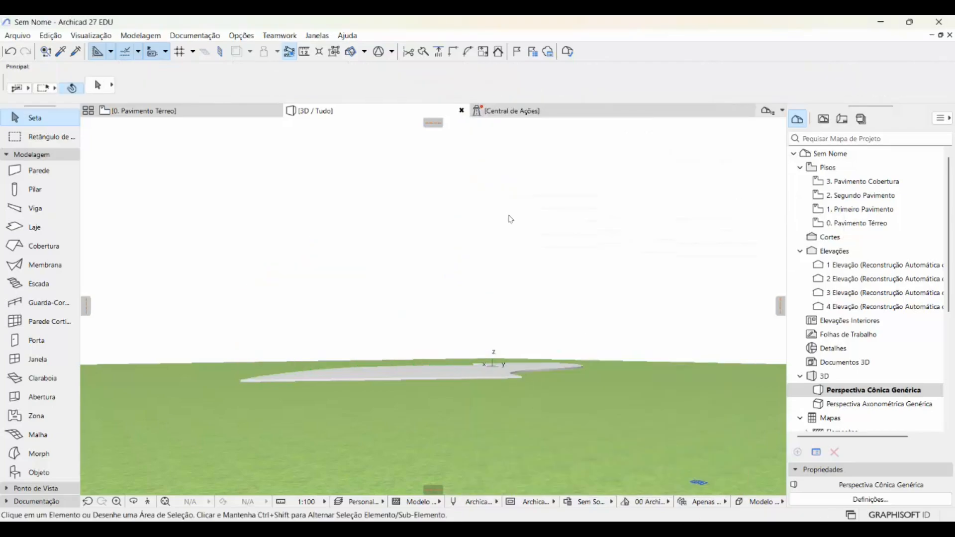
- Assign the white curved floor slab morph to the 005 laje de piso layer and deselect it
{"action": "middle_click_drag", "start_coordinate": [451, 328], "coordinate": [456, 358], "text": "shift"}
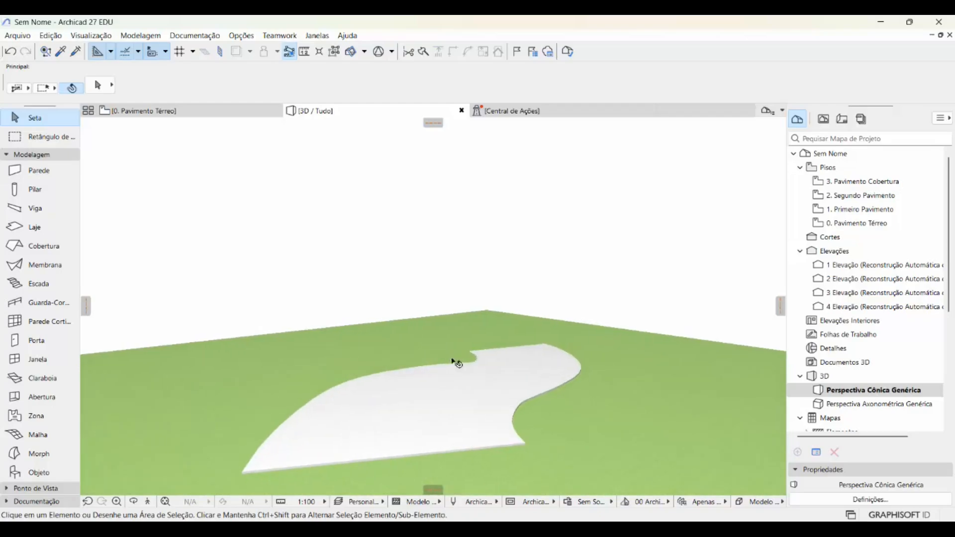
{"action": "left_click", "coordinate": [471, 416]}
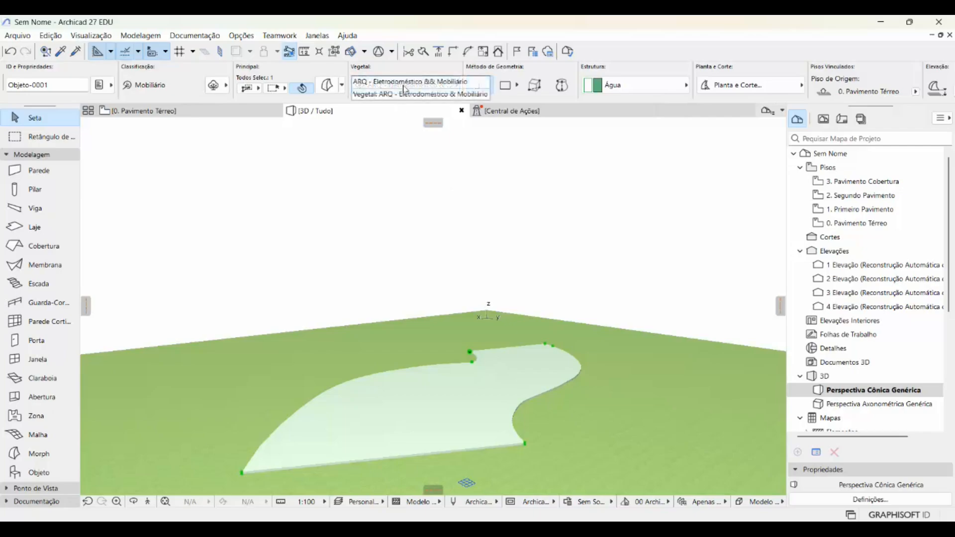
{"action": "left_click", "coordinate": [406, 88]}
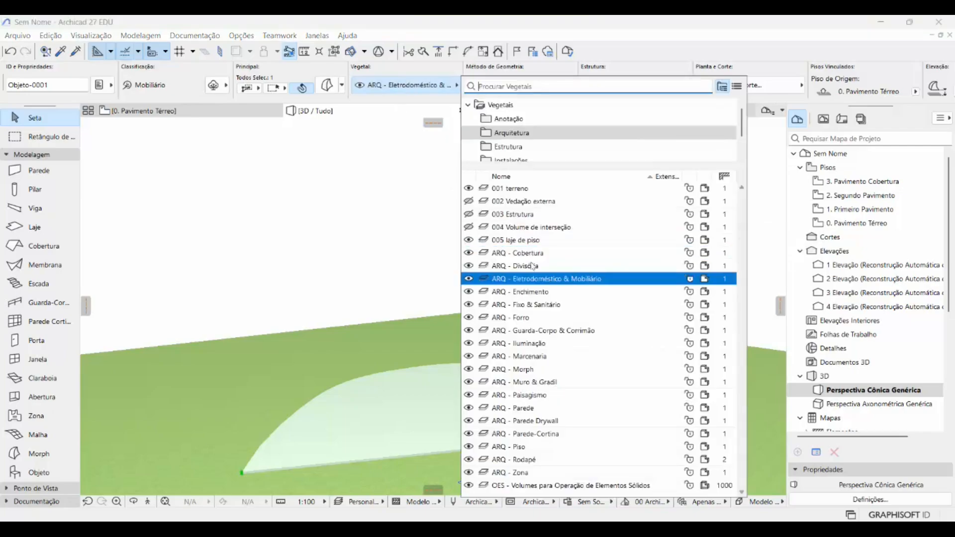
{"action": "left_click", "coordinate": [524, 240]}
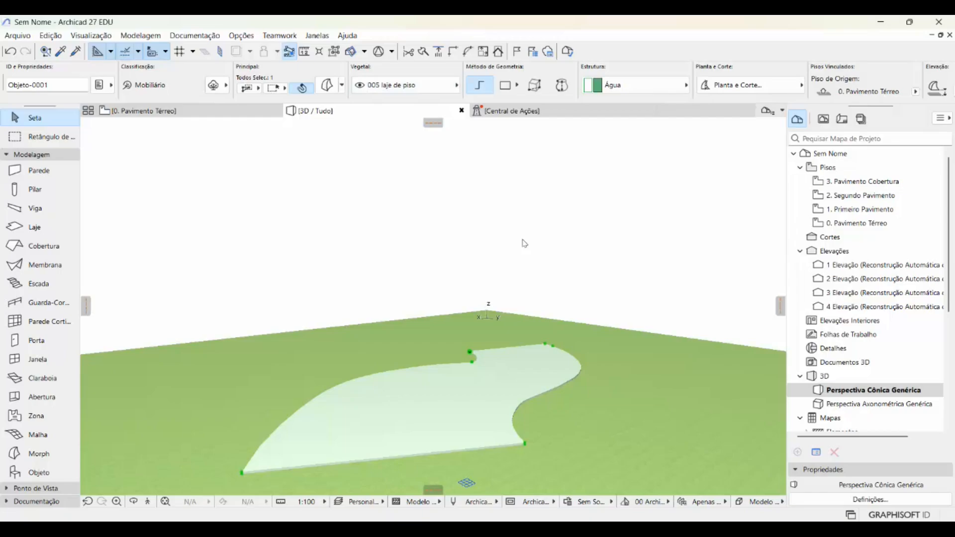
{"action": "left_click", "coordinate": [575, 272]}
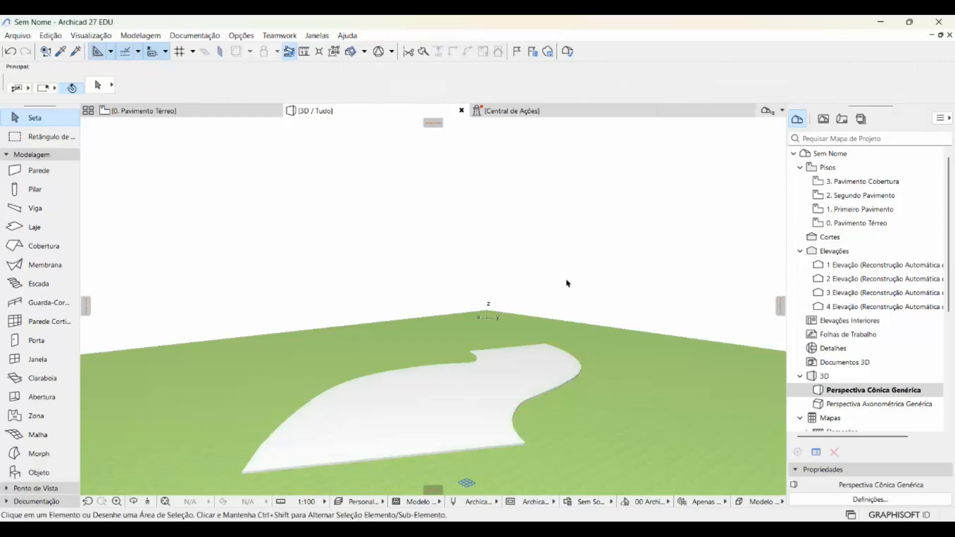
- Show the 003 Estrutura layer again in the layer settings and accept the change
{"action": "mouse_move", "coordinate": [568, 284]}
{"action": "middle_mouse_down", "text": "shift"}
{"action": "mouse_move", "coordinate": [570, 305]}
{"action": "mouse_move", "coordinate": [594, 331]}
{"action": "mouse_move", "coordinate": [576, 320]}
{"action": "mouse_move", "coordinate": [582, 332]}
{"action": "middle_mouse_up", "text": "shift"}
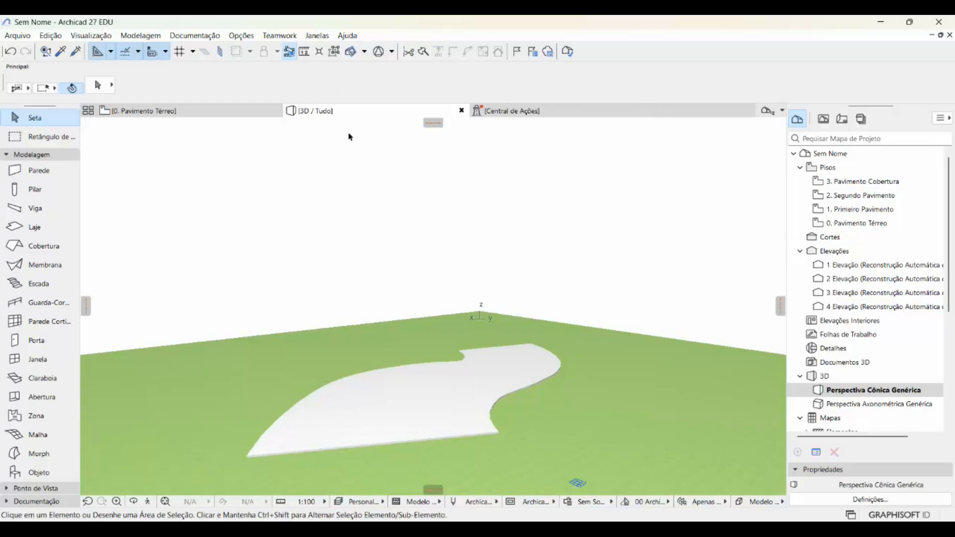
{"action": "key", "text": "ctrl+shift+l"}
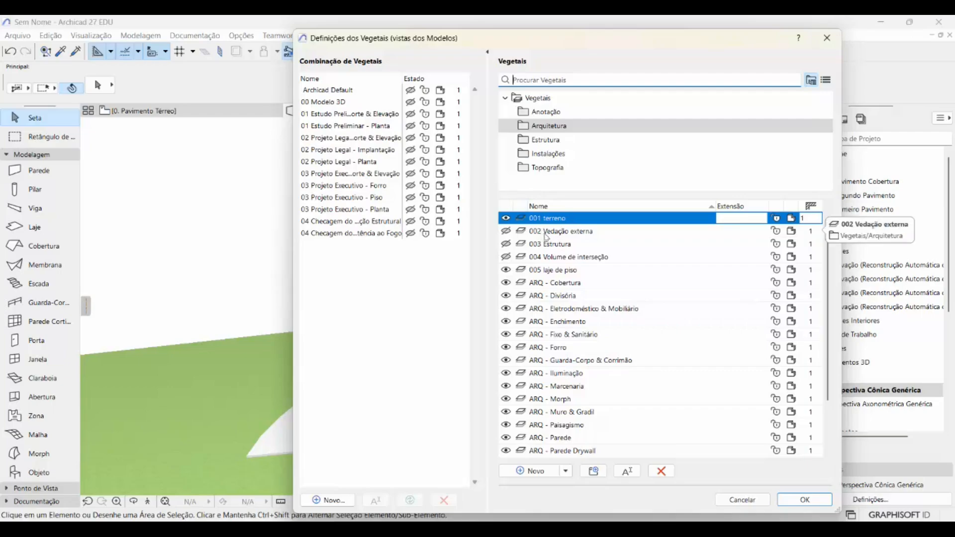
{"action": "left_click", "coordinate": [518, 245]}
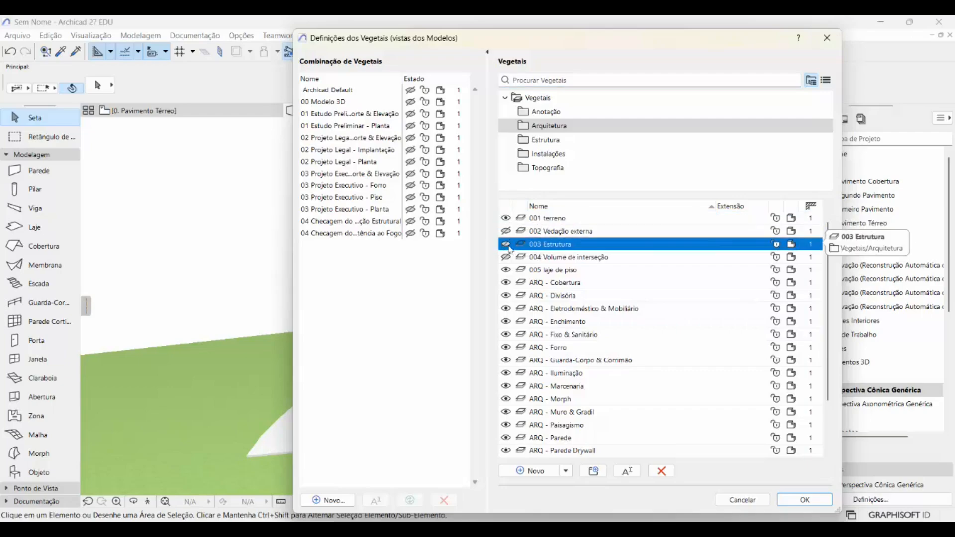
{"action": "left_click", "coordinate": [809, 505]}
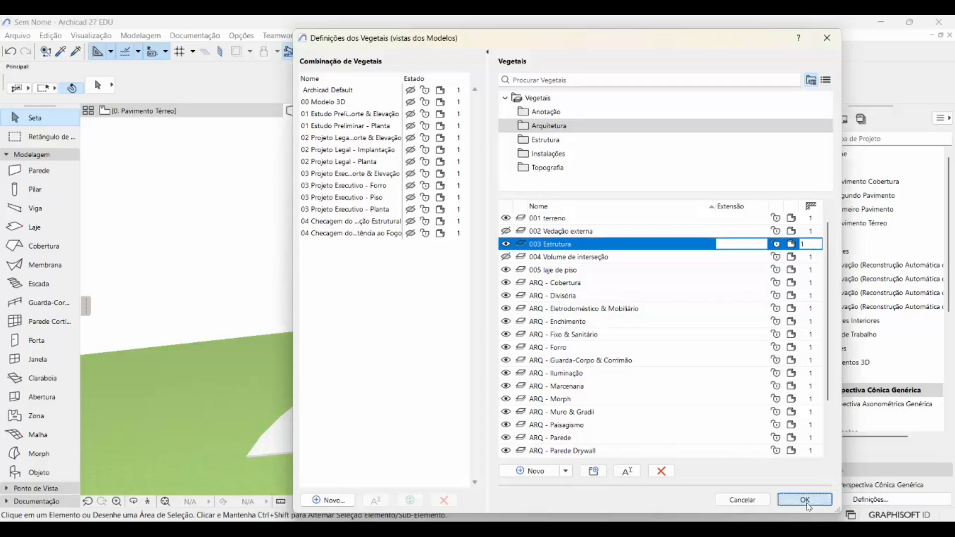
- Switch the 3D view to the Modelo Sombreado | Sombra do Sol style
{"action": "left_click", "coordinate": [51, 36]}
{"action": "mouse_move", "coordinate": [76, 39]}
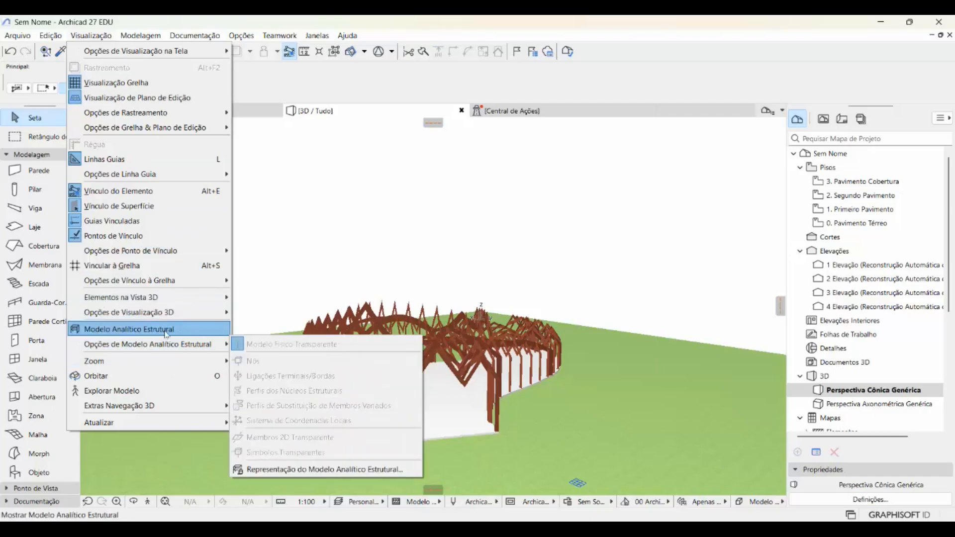
{"action": "mouse_move", "coordinate": [158, 287]}
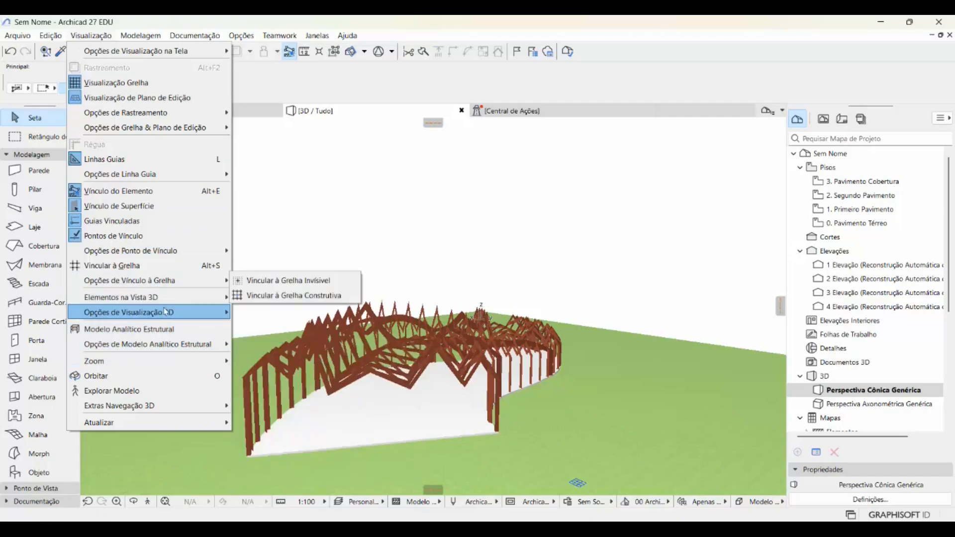
{"action": "mouse_move", "coordinate": [164, 312]}
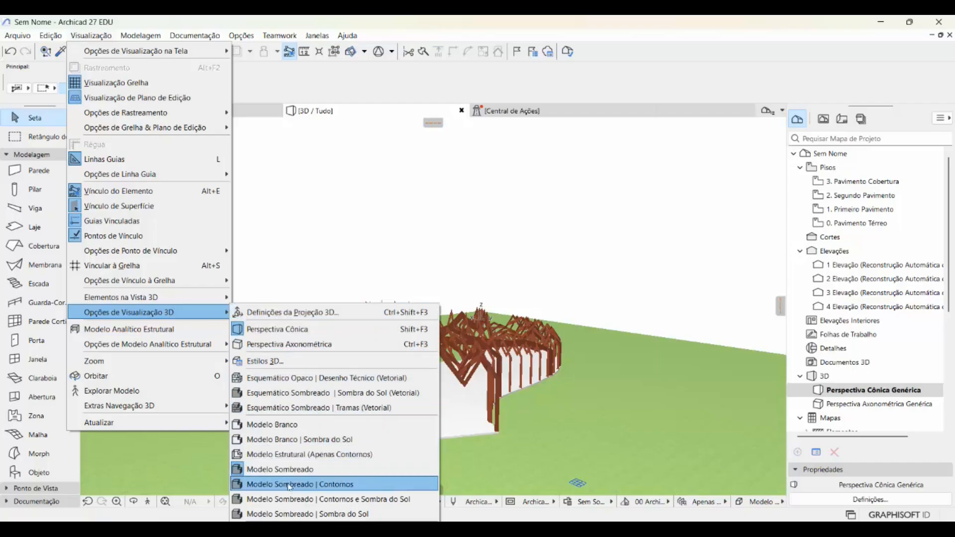
{"action": "left_click", "coordinate": [297, 514]}
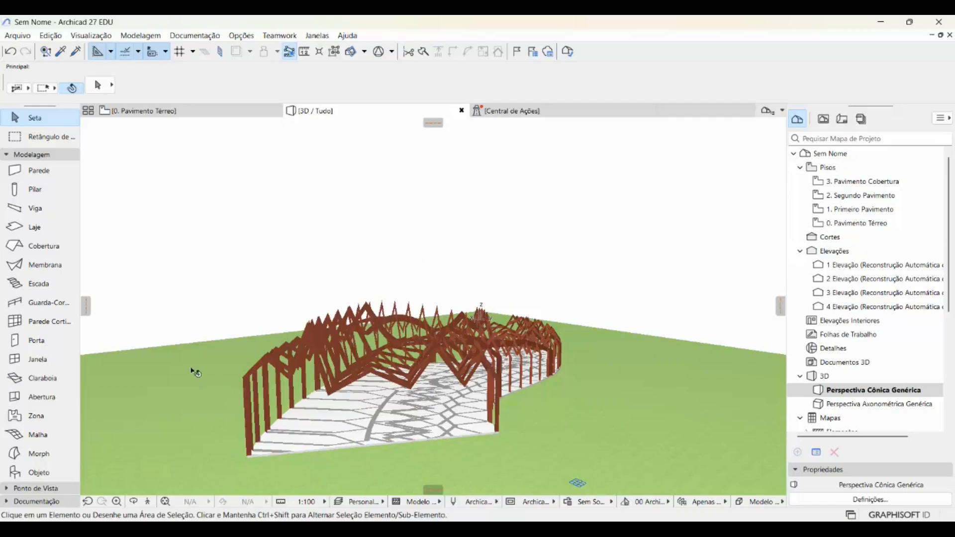
- Select the green terrain morph and set its building material to Solo in the morph settings
{"action": "left_click", "coordinate": [181, 291]}
{"action": "left_click", "coordinate": [180, 402]}
{"action": "left_click", "coordinate": [192, 394]}
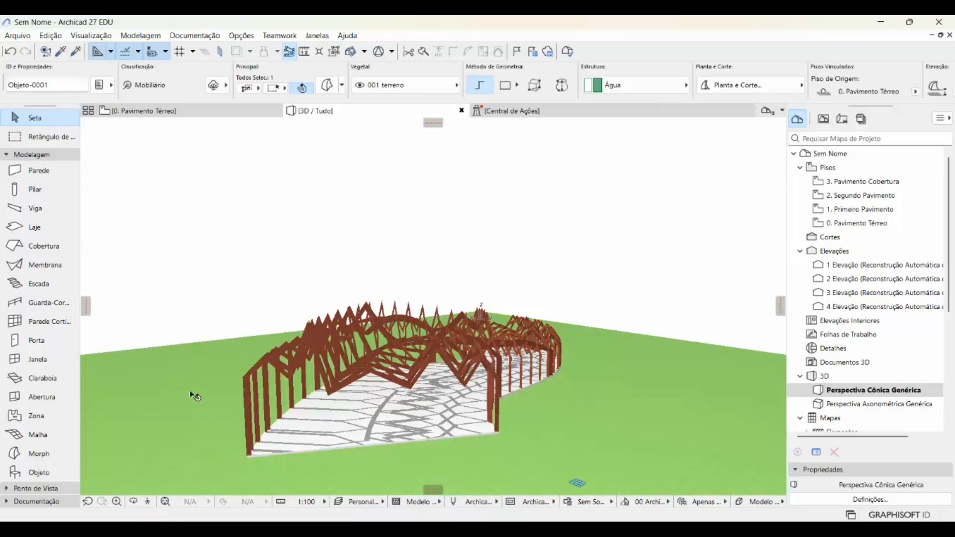
{"action": "left_click", "coordinate": [406, 92]}
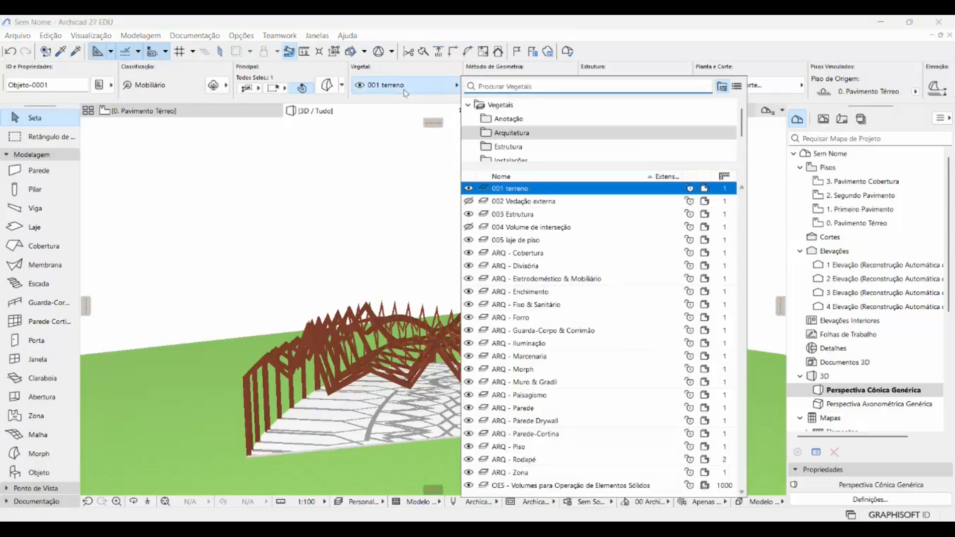
{"action": "left_click", "coordinate": [322, 86]}
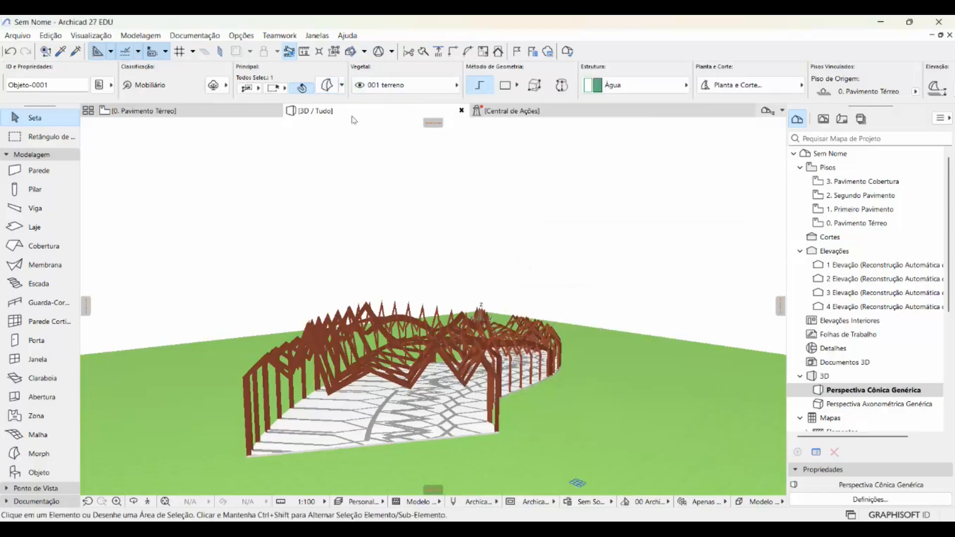
{"action": "left_click", "coordinate": [327, 86]}
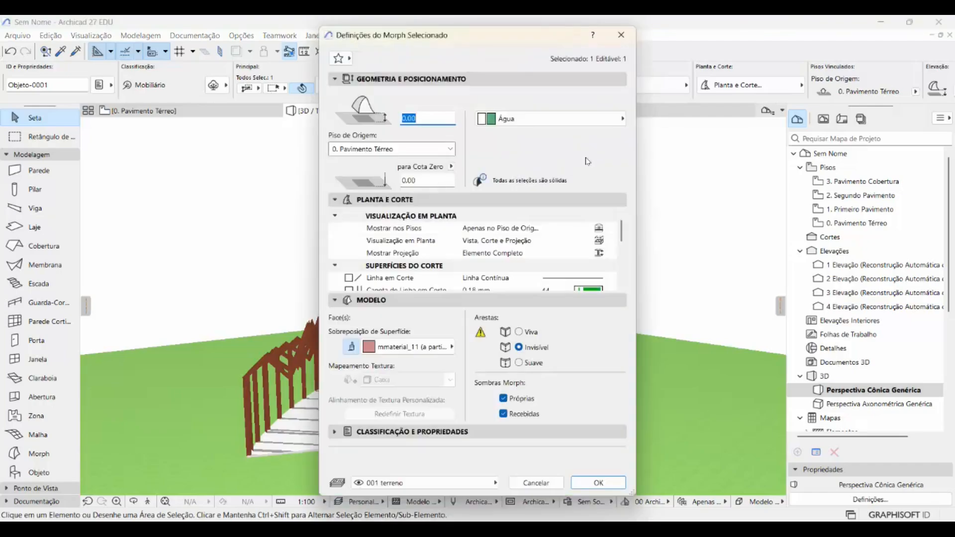
{"action": "left_click", "coordinate": [549, 120]}
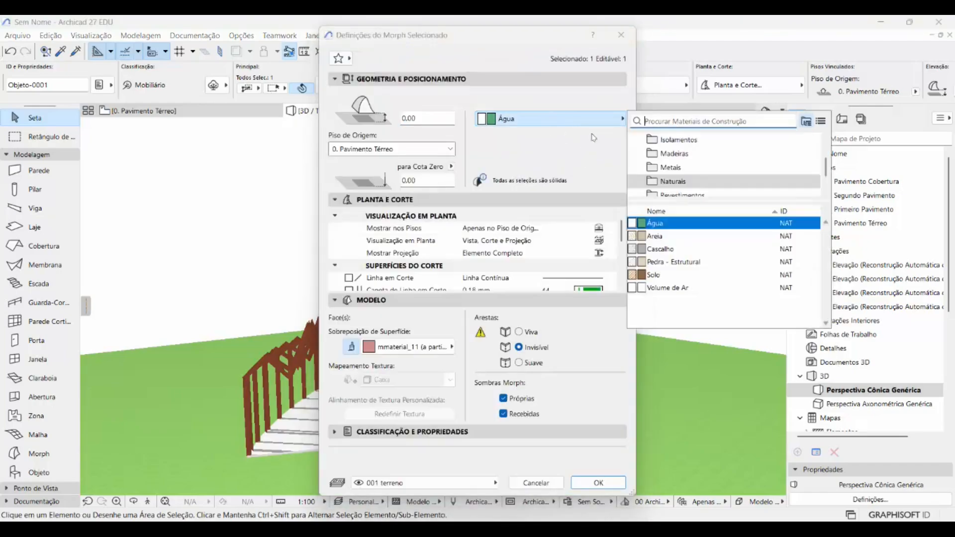
{"action": "left_click", "coordinate": [652, 277]}
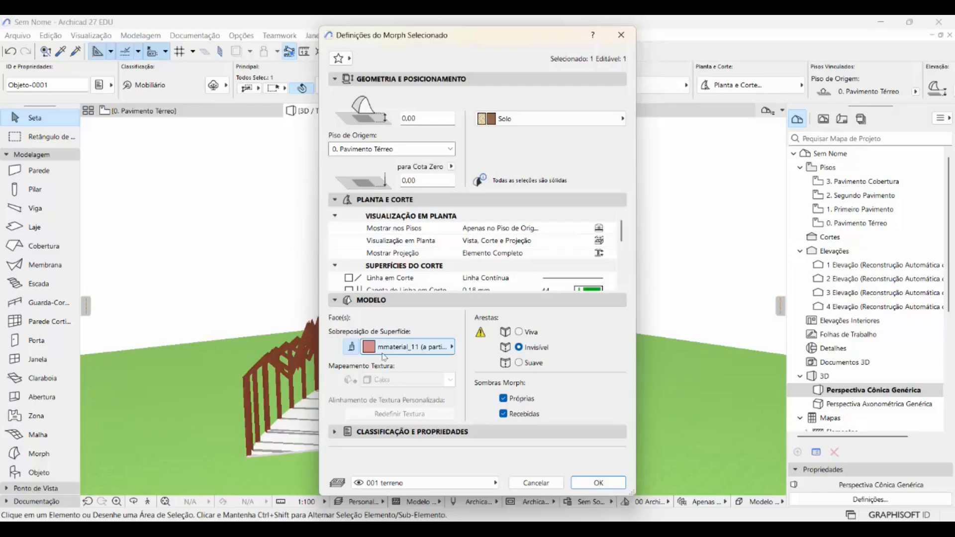
- Override the terrain morph's surface with Grama - Verde from the Naturais surfaces and accept the settings
{"action": "left_click", "coordinate": [352, 348]}
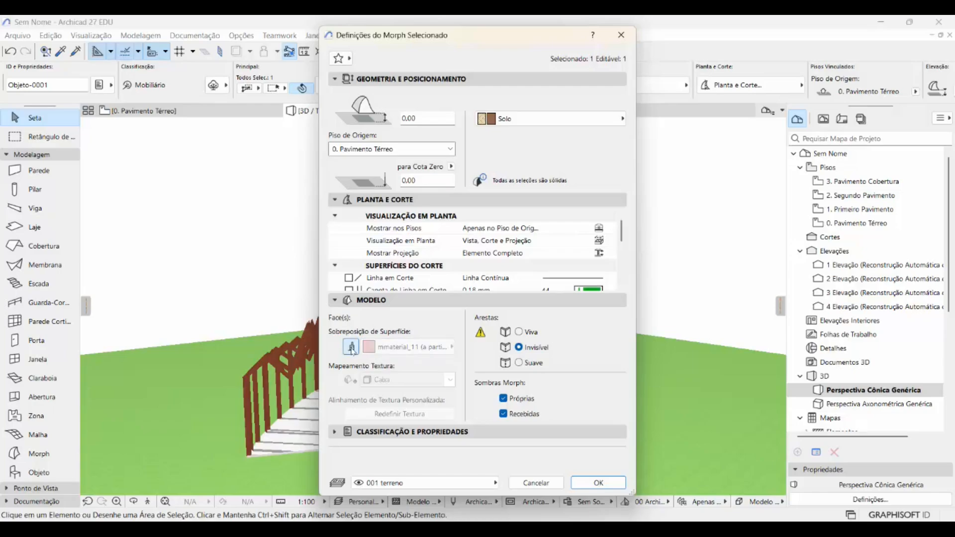
{"action": "left_click", "coordinate": [352, 347]}
{"action": "left_click", "coordinate": [410, 347]}
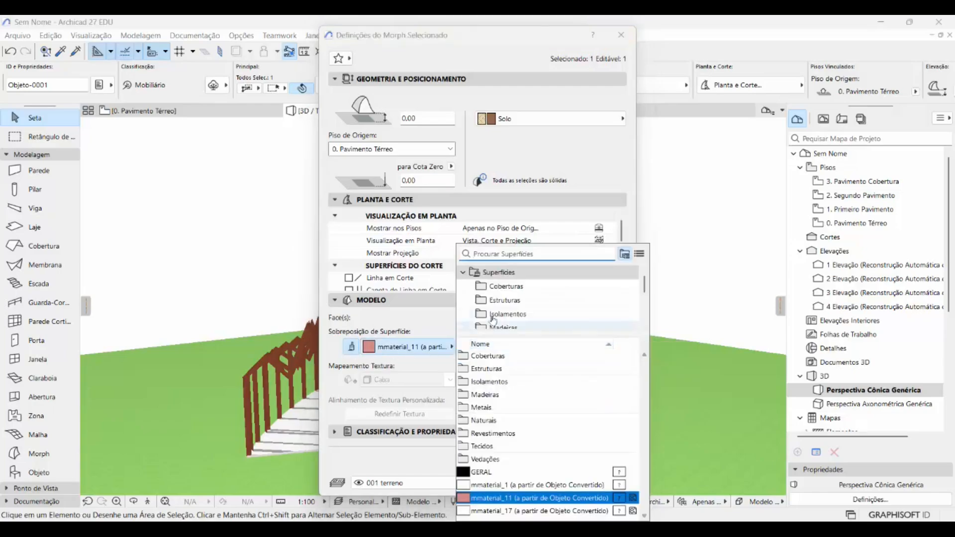
{"action": "scroll", "coordinate": [492, 320], "scroll_direction": "down", "scroll_amount": 3}
{"action": "left_click", "coordinate": [502, 272]}
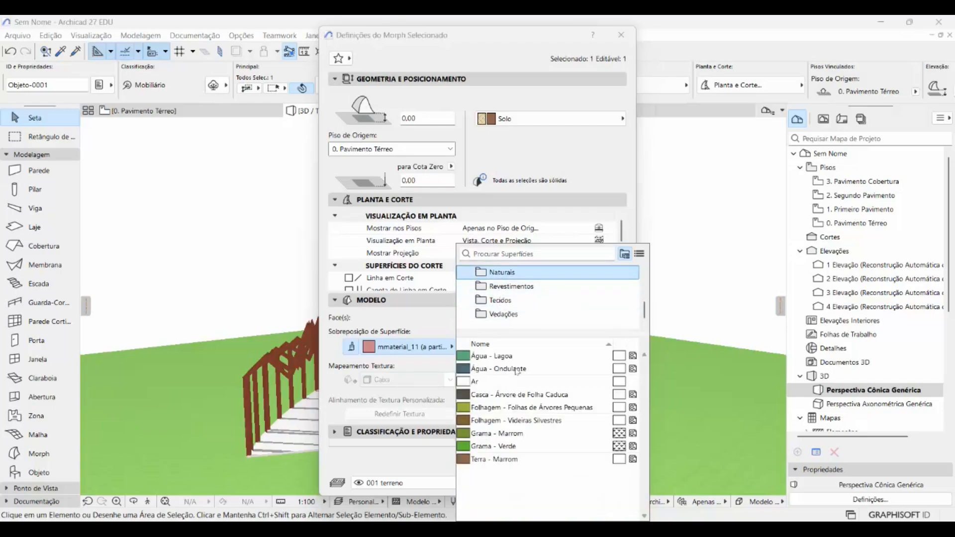
{"action": "left_click", "coordinate": [476, 450]}
{"action": "double_click", "coordinate": [476, 446]}
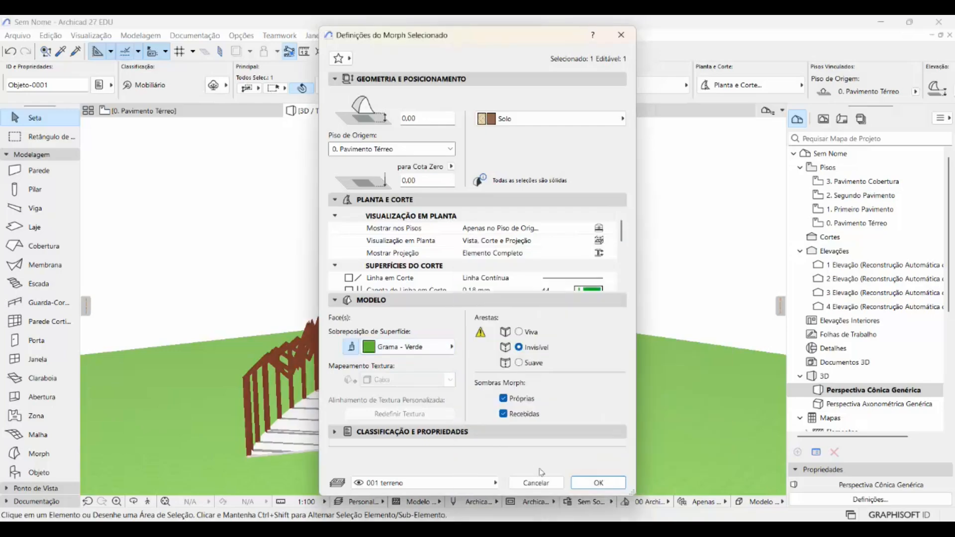
{"action": "left_click", "coordinate": [599, 481]}
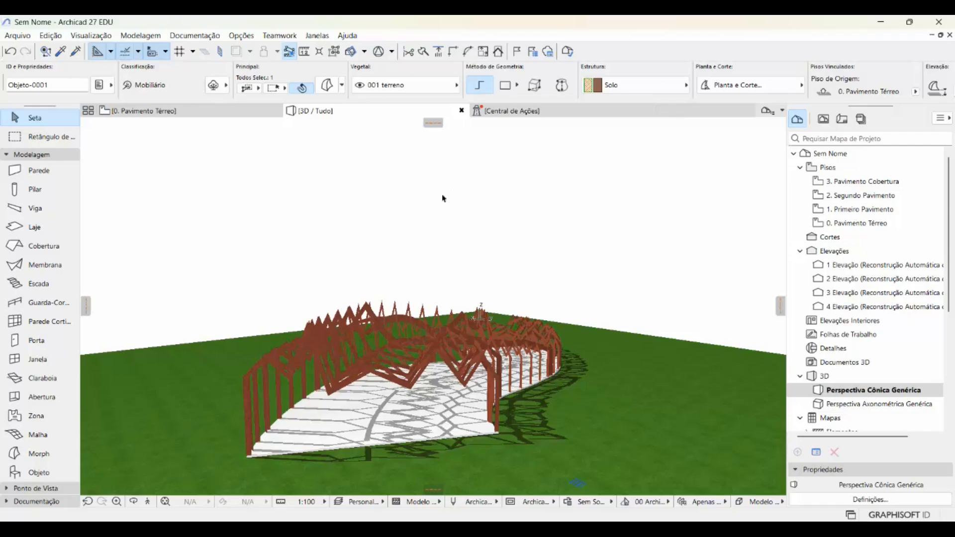
- Show the 002 Vedação externa layer again in the layer settings and accept the change
{"action": "key", "text": "ctrl+l"}
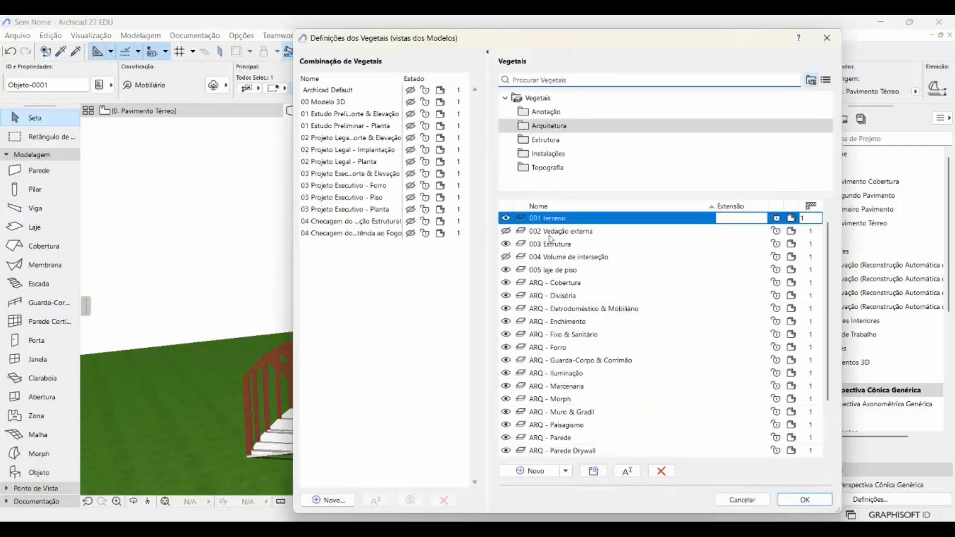
{"action": "left_click", "coordinate": [507, 233]}
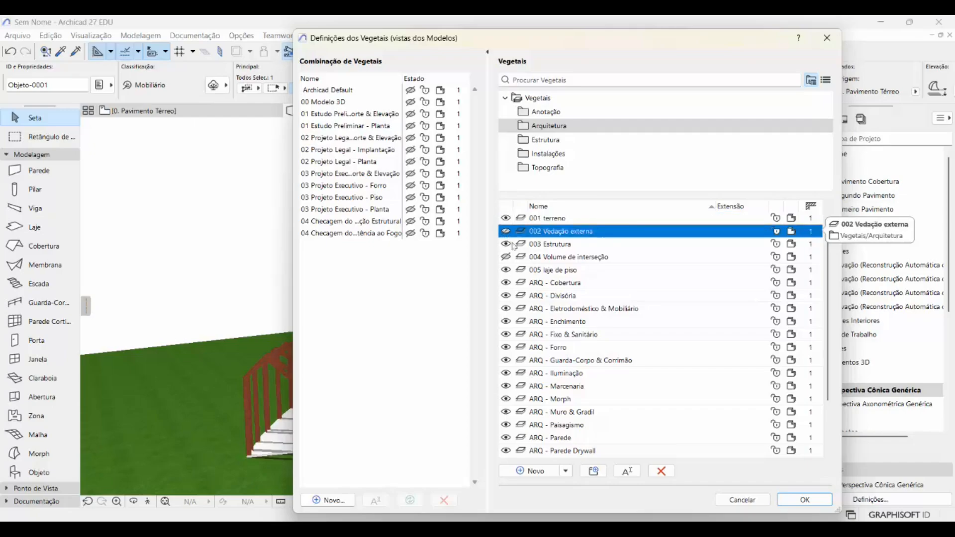
{"action": "left_click", "coordinate": [802, 500]}
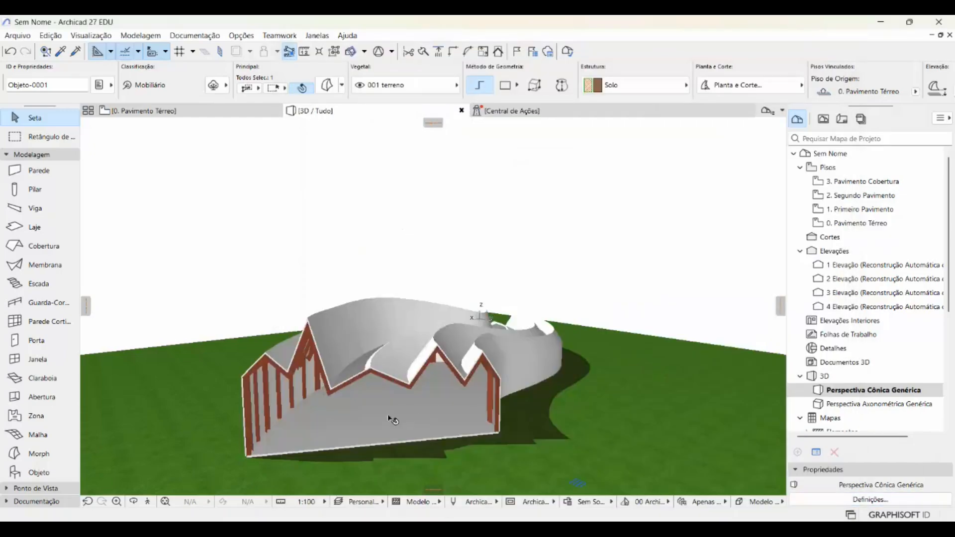
- Deselect the terrain, show the 004 Volume de interseção layer in the layer settings and accept the change
{"action": "scroll", "coordinate": [388, 413], "scroll_direction": "down", "scroll_amount": 1}
{"action": "middle_click_drag", "start_coordinate": [385, 409], "coordinate": [413, 362]}
{"action": "scroll", "coordinate": [348, 350], "scroll_direction": "up", "scroll_amount": 3}
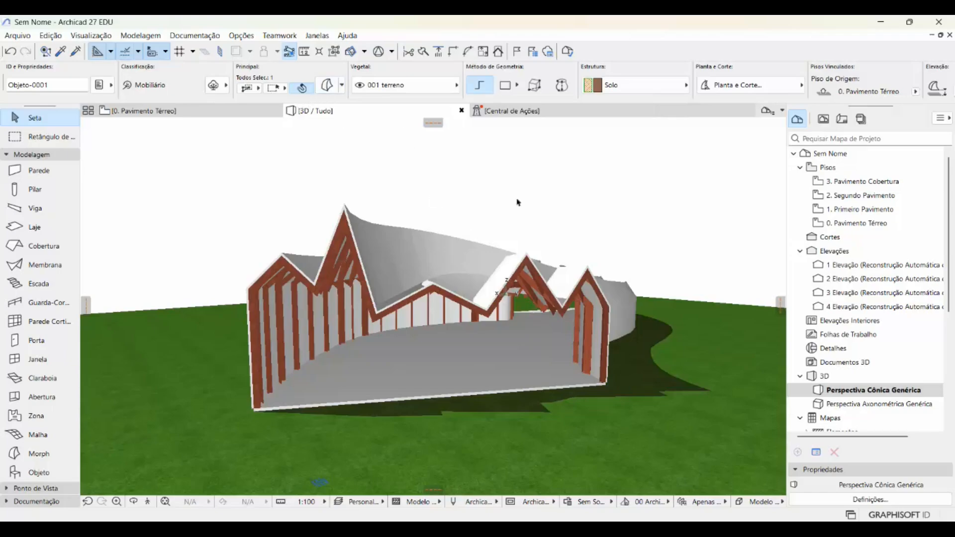
{"action": "scroll", "coordinate": [455, 273], "scroll_direction": "down", "scroll_amount": 5}
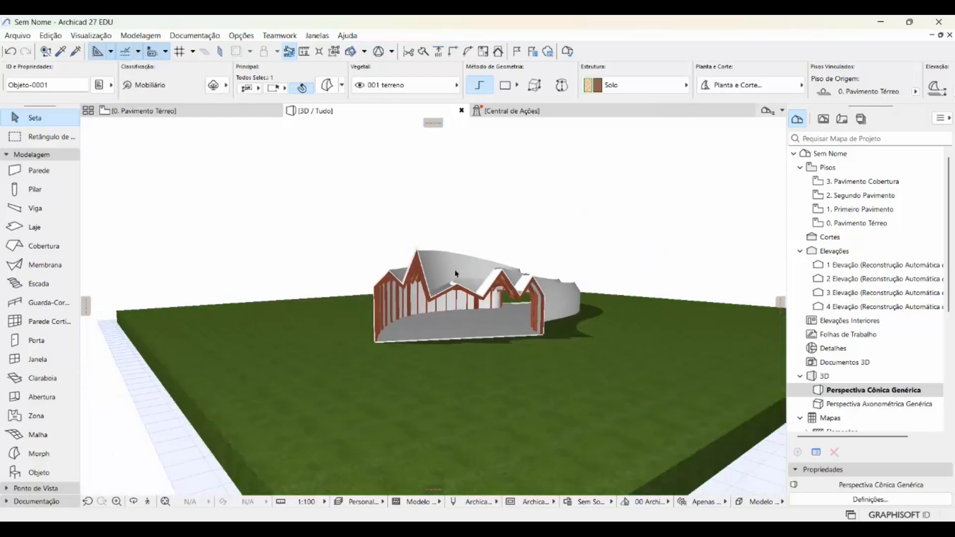
{"action": "scroll", "coordinate": [455, 273], "scroll_direction": "down", "scroll_amount": 2}
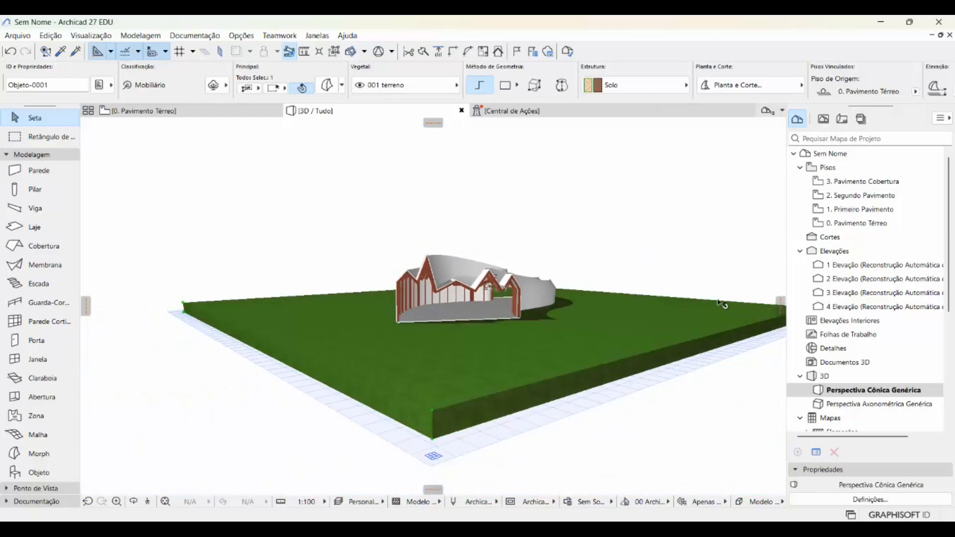
{"action": "middle_click_drag", "start_coordinate": [670, 282], "coordinate": [620, 282]}
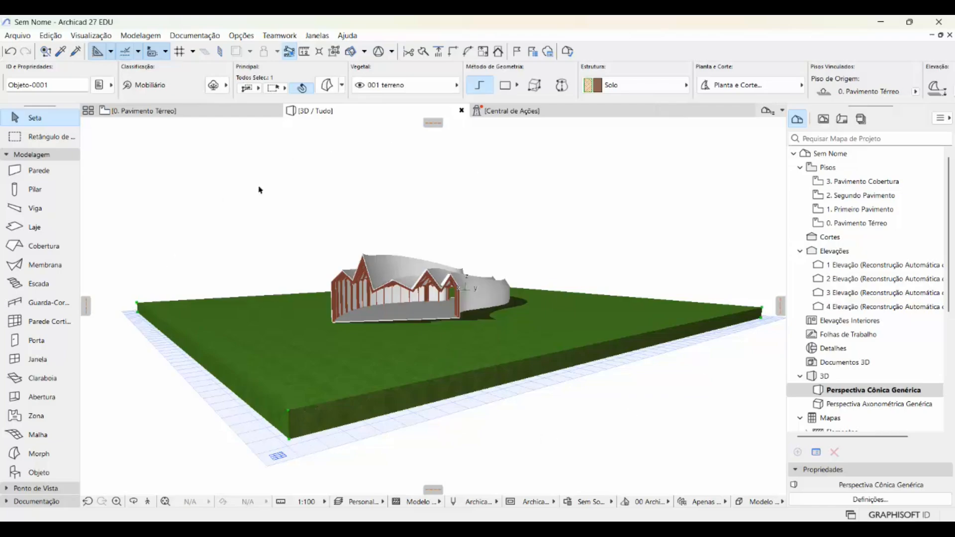
{"action": "left_click", "coordinate": [203, 205]}
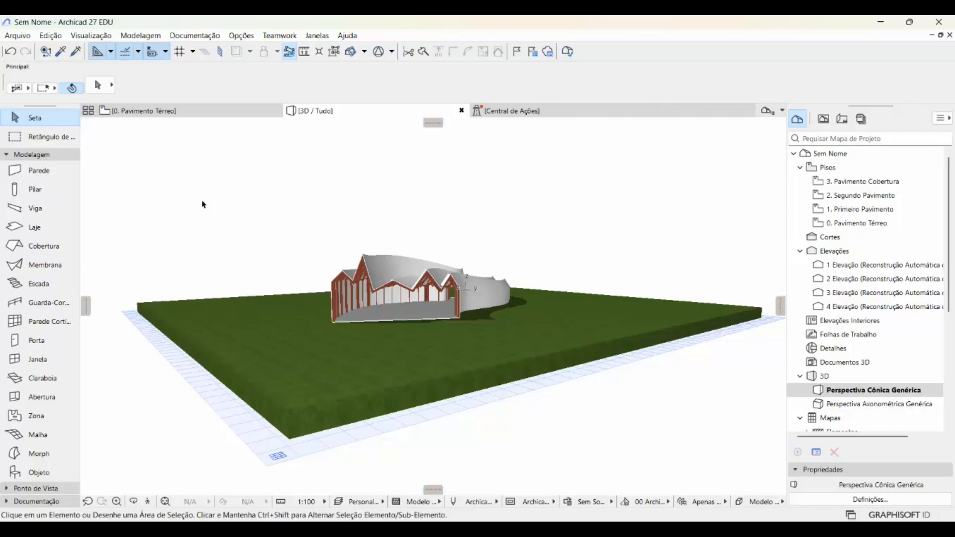
{"action": "key", "text": "ctrl+l"}
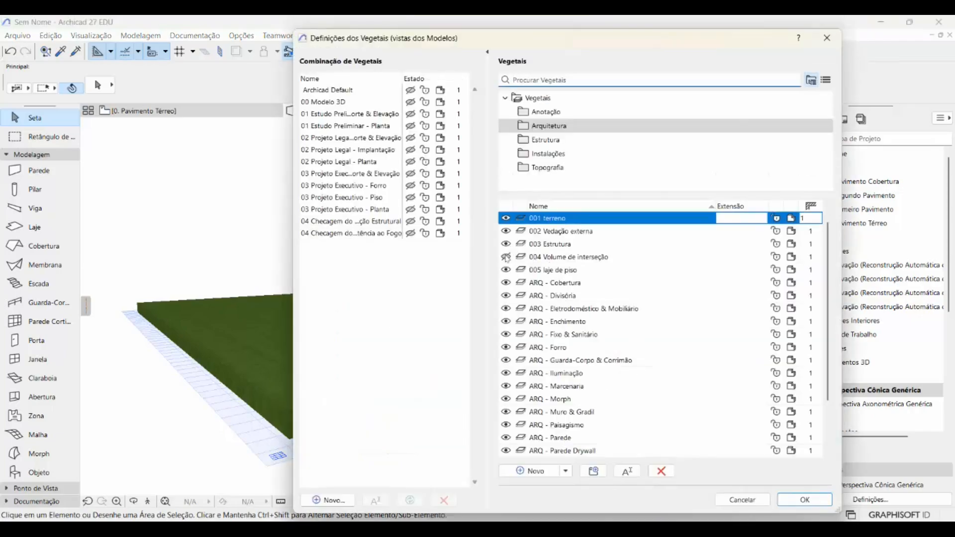
{"action": "left_click", "coordinate": [506, 257]}
{"action": "left_click", "coordinate": [804, 500]}
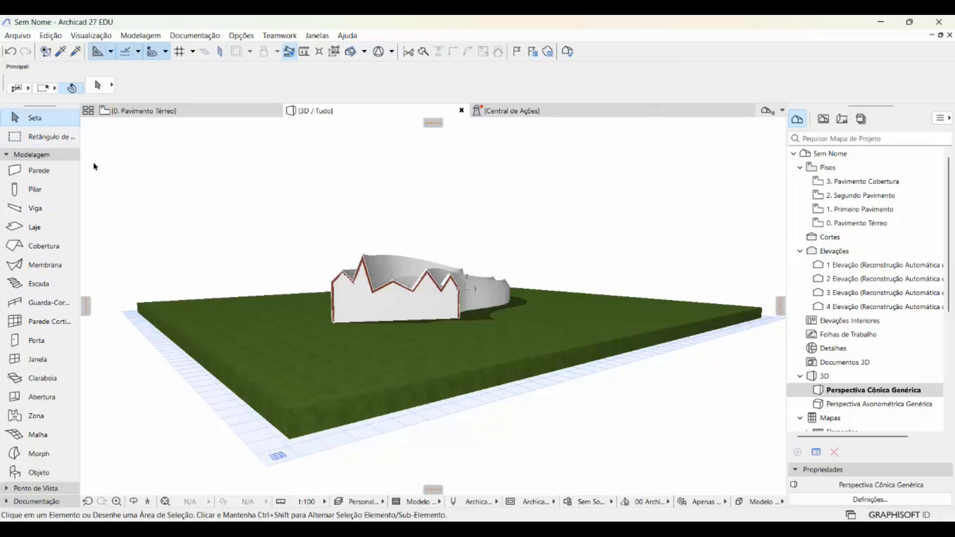
- Select the terrain and all building morphs together, move them vertically down by 2,15 from the terrain's upper corner, and deselect them
{"action": "left_click_drag", "start_coordinate": [96, 167], "coordinate": [769, 476]}
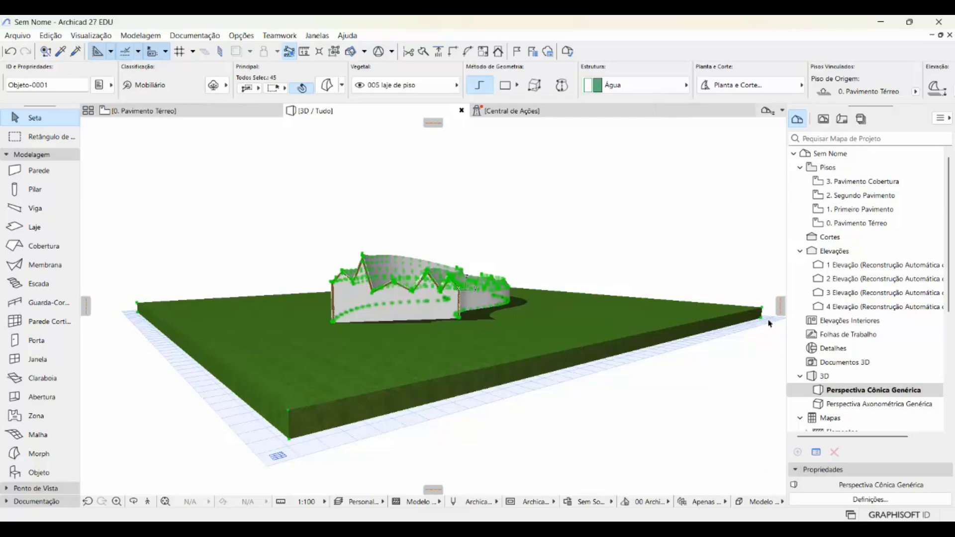
{"action": "scroll", "coordinate": [768, 324], "scroll_direction": "up", "scroll_amount": 10}
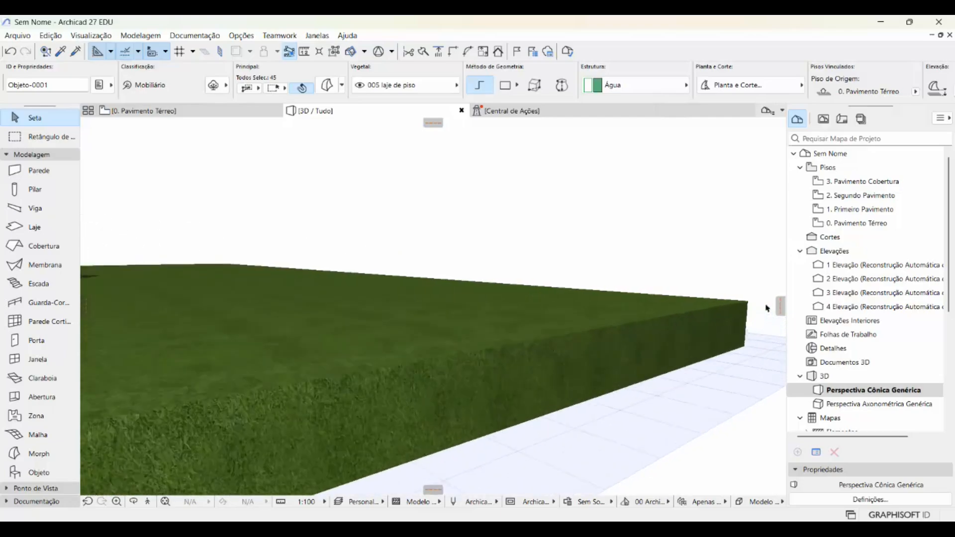
{"action": "scroll", "coordinate": [766, 309], "scroll_direction": "up", "scroll_amount": 3}
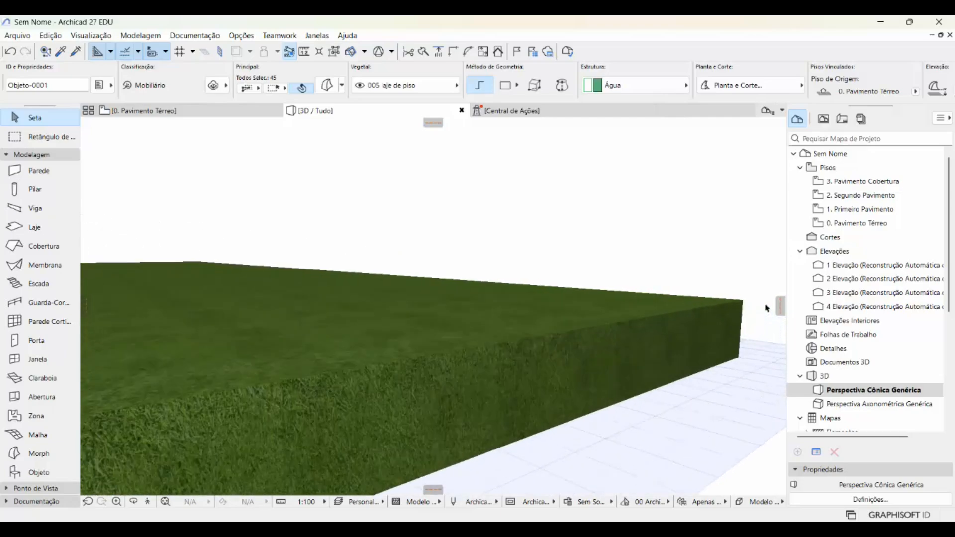
{"action": "left_click", "coordinate": [736, 300]}
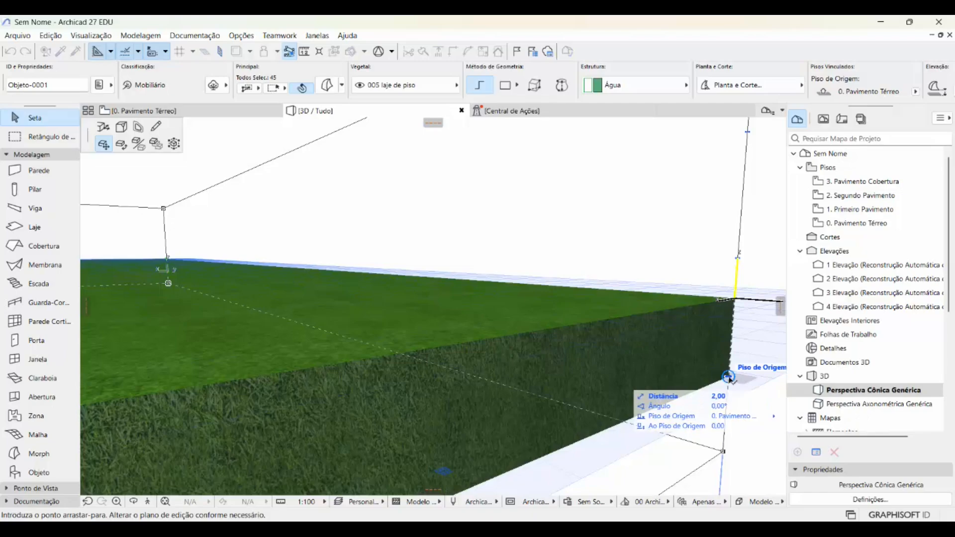
{"action": "type", "text": "2,15"}
{"action": "key", "text": "Return"}
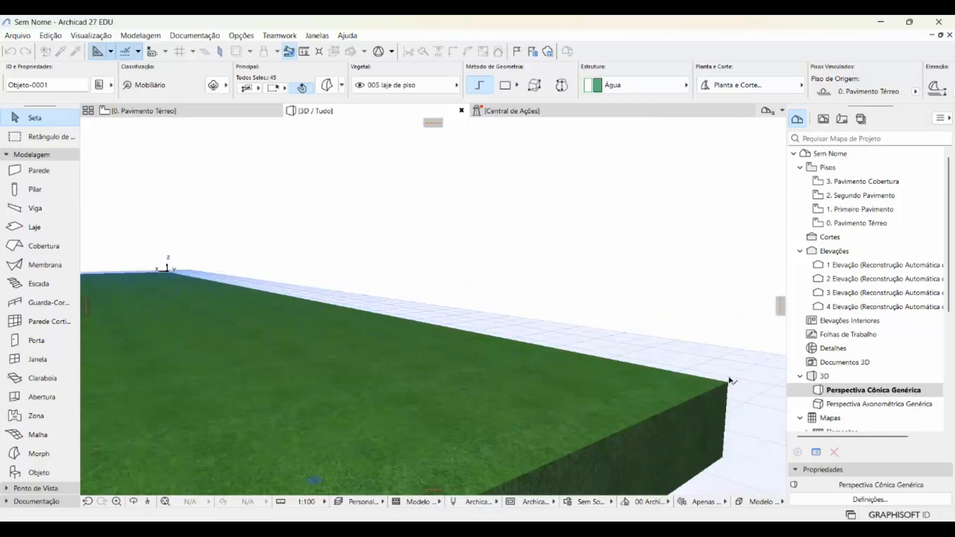
{"action": "scroll", "coordinate": [727, 382], "scroll_direction": "down", "scroll_amount": 5}
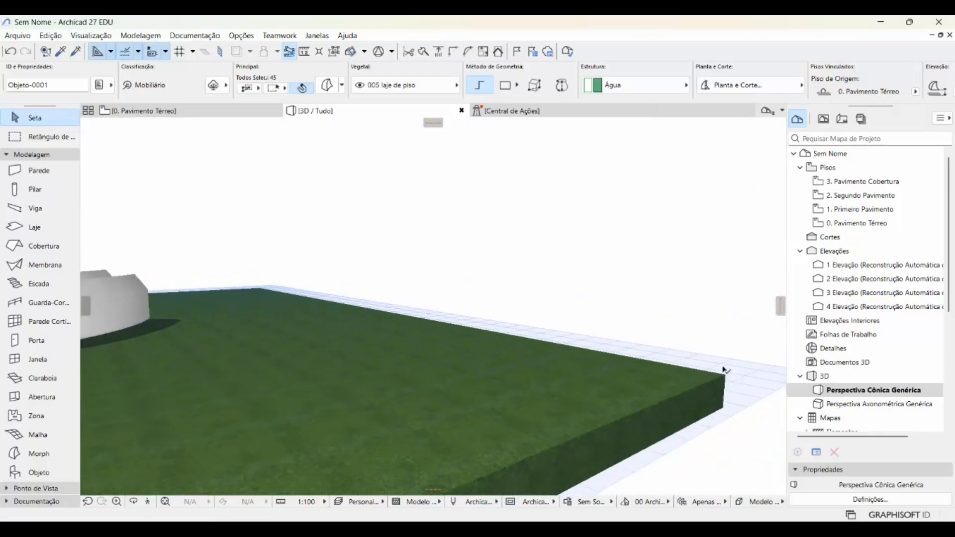
{"action": "scroll", "coordinate": [724, 370], "scroll_direction": "down", "scroll_amount": 5}
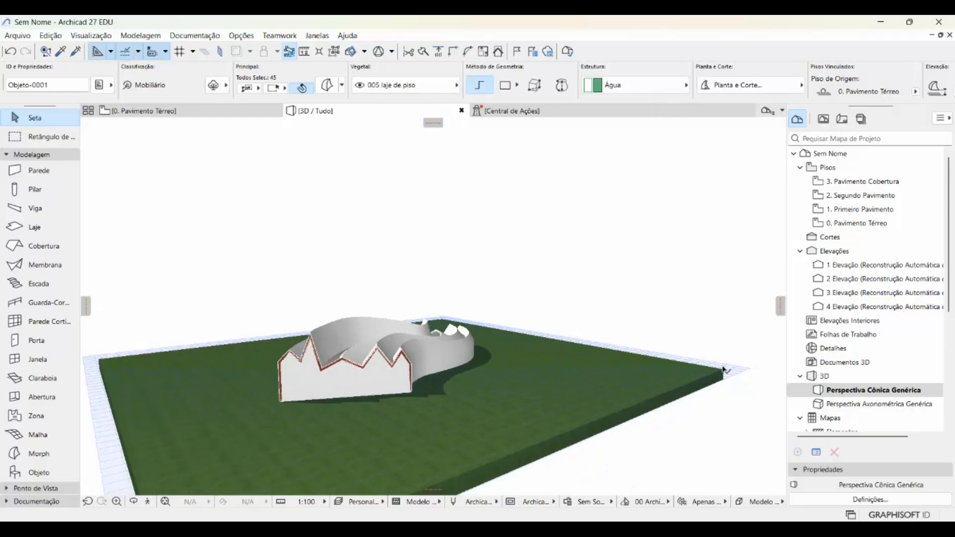
{"action": "middle_click_drag", "start_coordinate": [718, 364], "coordinate": [751, 306]}
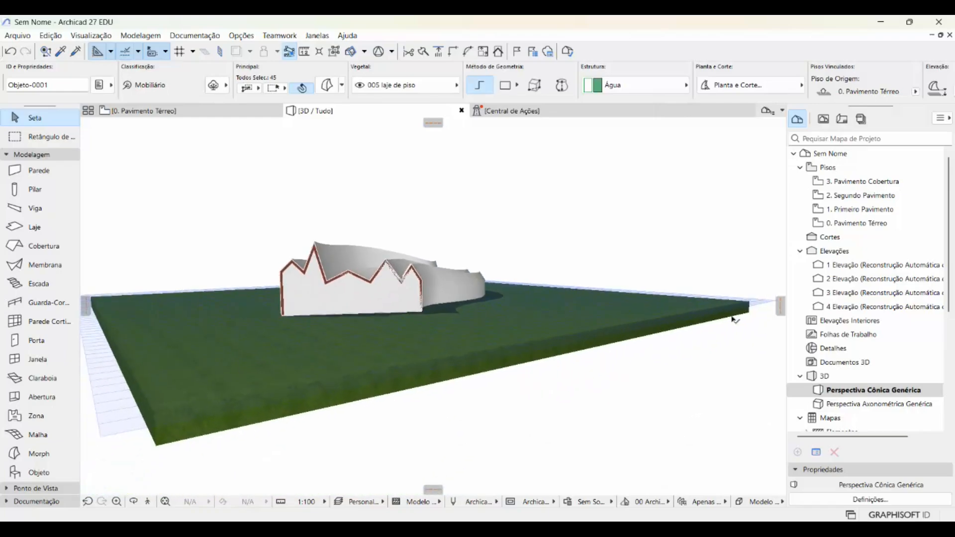
{"action": "middle_click_drag", "start_coordinate": [465, 212], "coordinate": [492, 218]}
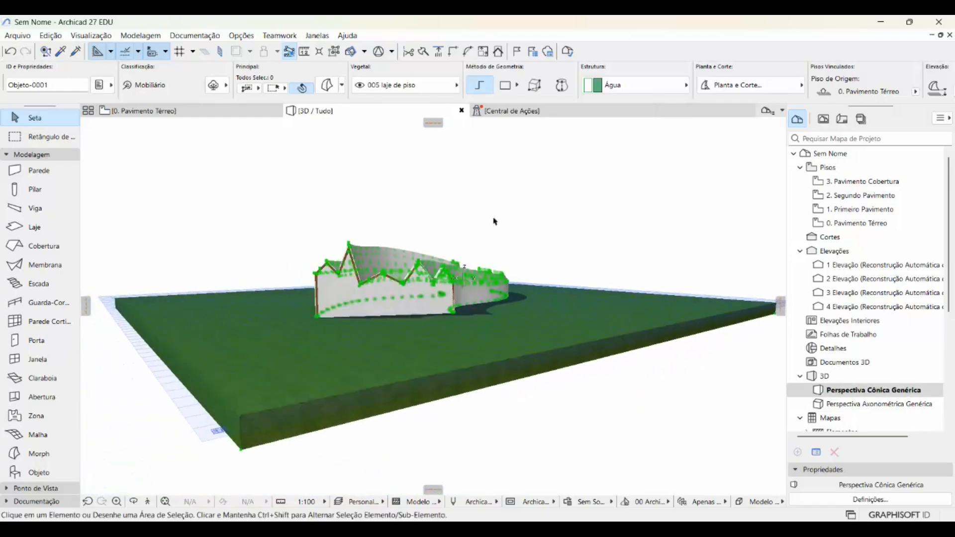
{"action": "key", "text": "Escape"}
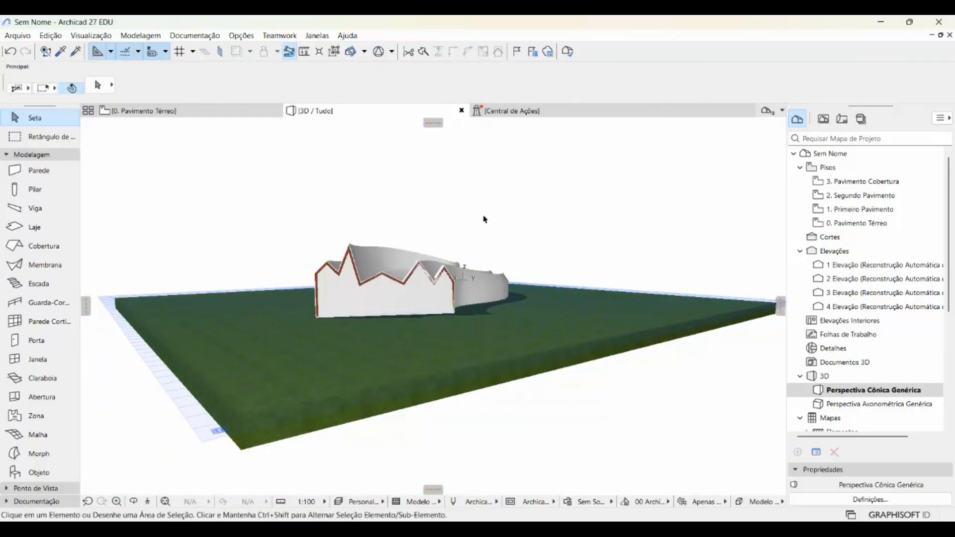
- In the 0. Pavimento Térreo plan, show layers 001 terreno through 005 laje de piso and accept the layer settings
{"action": "left_click", "coordinate": [178, 116]}
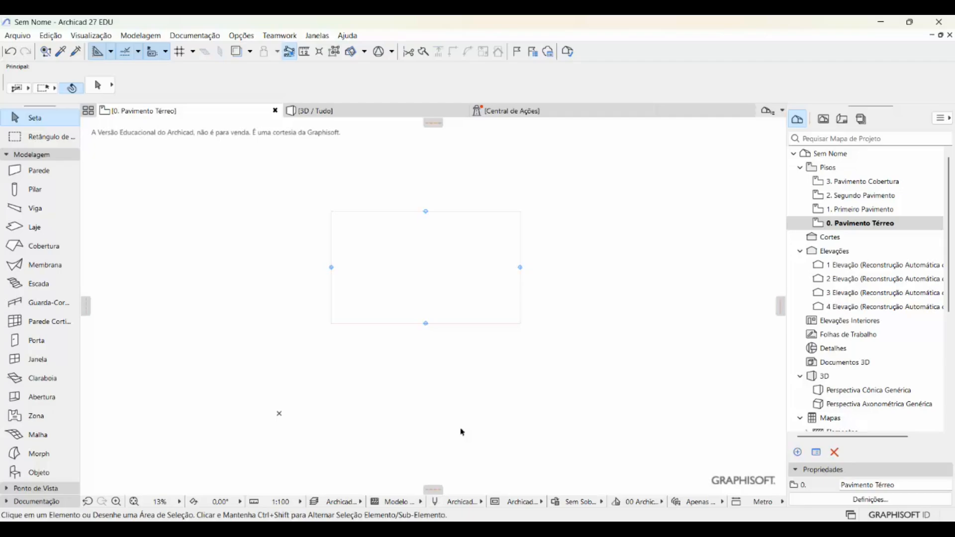
{"action": "key", "text": "ctrl+l"}
{"action": "left_click", "coordinate": [506, 218]}
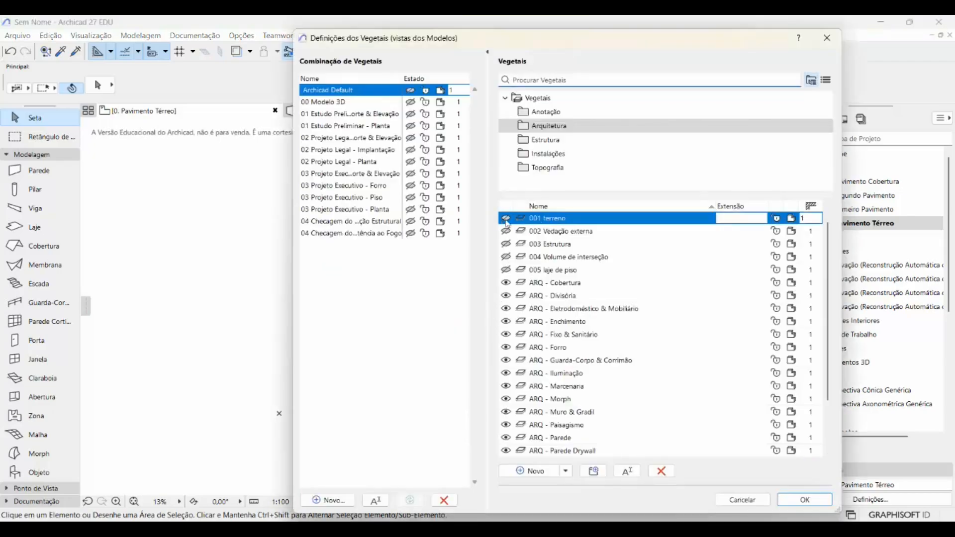
{"action": "left_click", "coordinate": [506, 231]}
{"action": "left_click", "coordinate": [507, 244]}
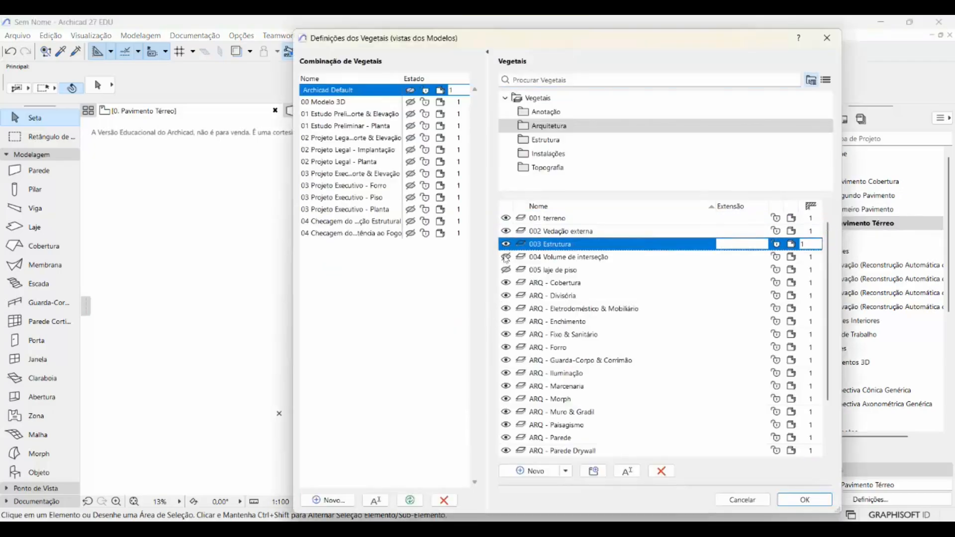
{"action": "left_click", "coordinate": [506, 257]}
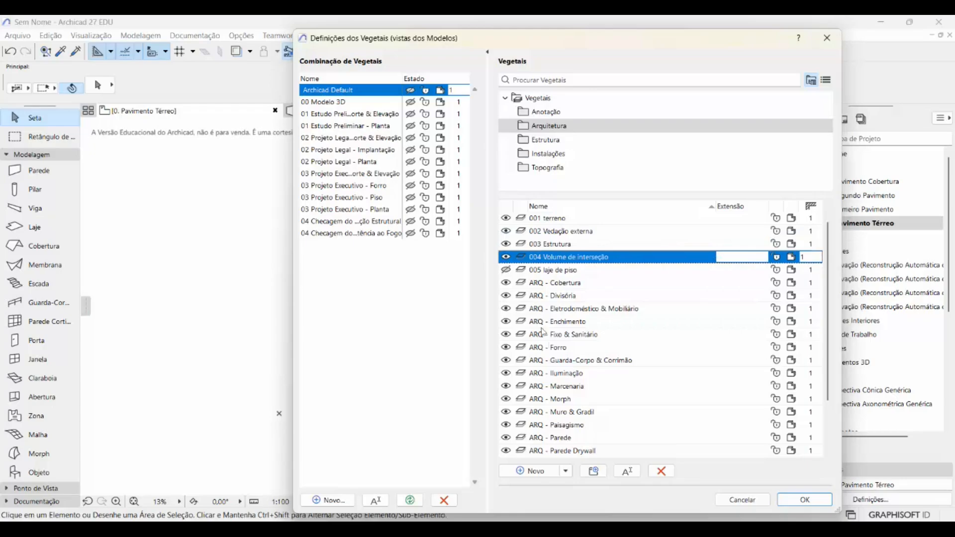
{"action": "left_click", "coordinate": [506, 270]}
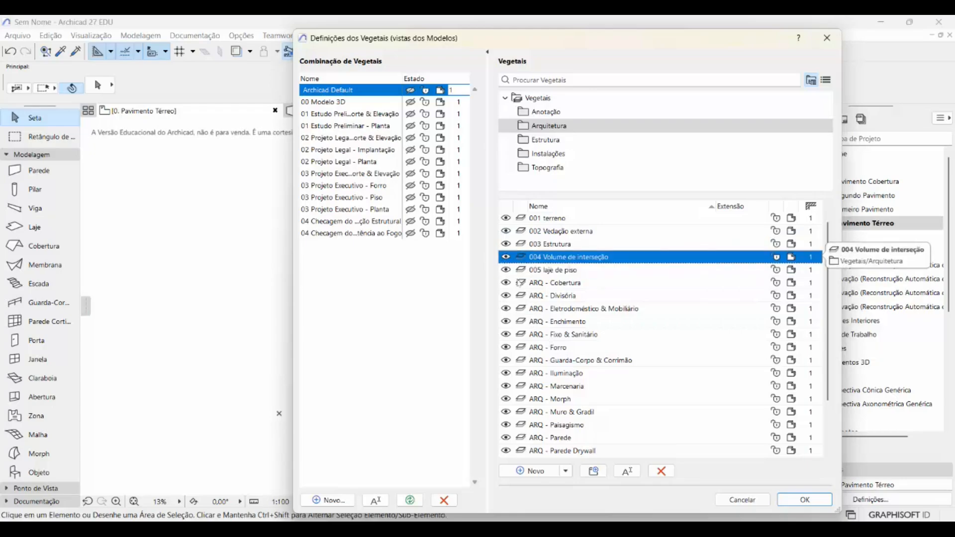
{"action": "left_click", "coordinate": [793, 500]}
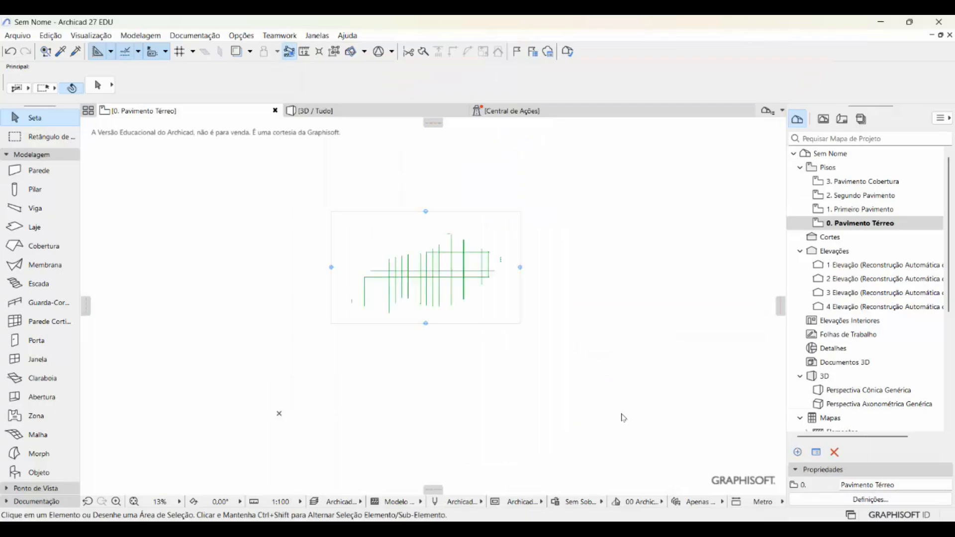
- Set the default wall structure to the composite Drywall 95/70/600/1U+1U from the Drywalls folder and accept the settings
{"action": "scroll", "coordinate": [496, 249], "scroll_direction": "up", "scroll_amount": 5}
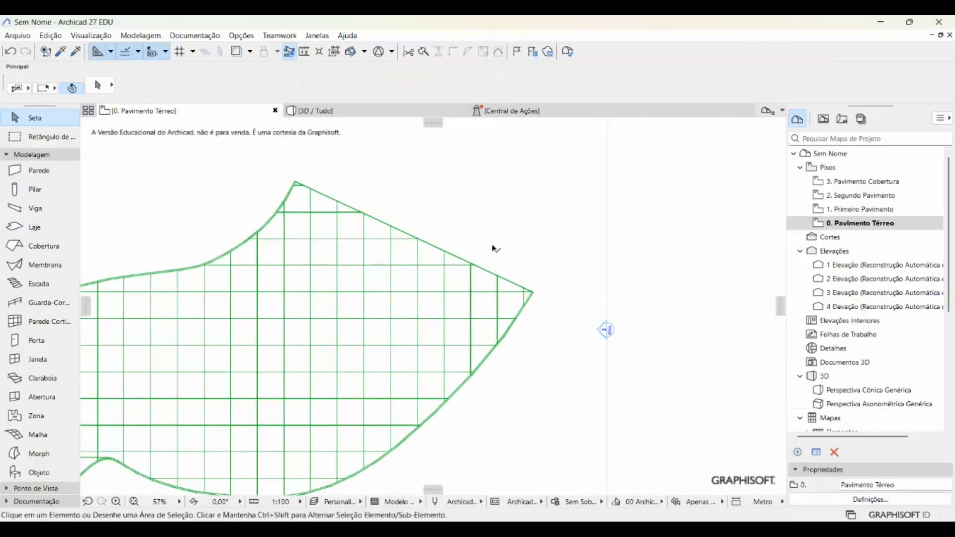
{"action": "left_click", "coordinate": [35, 171]}
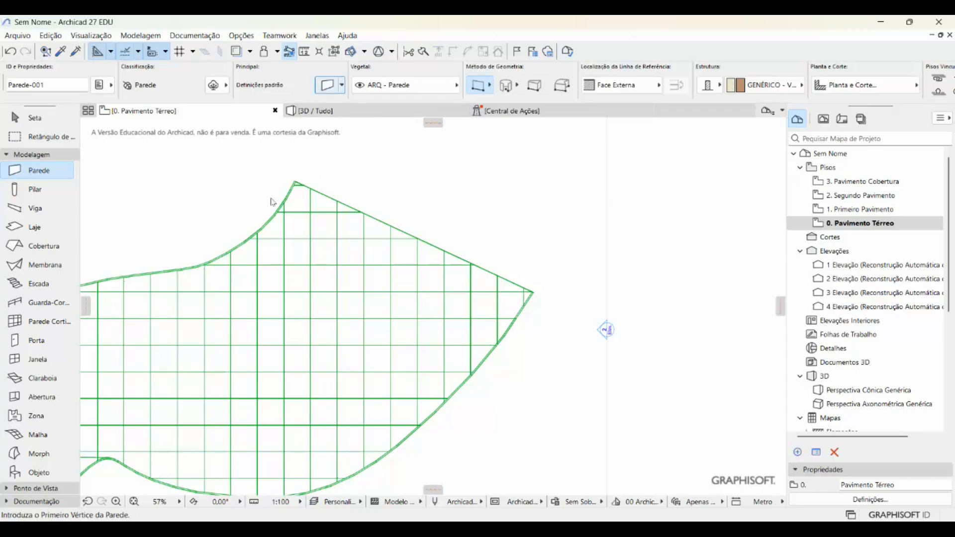
{"action": "key", "text": "ctrl+t"}
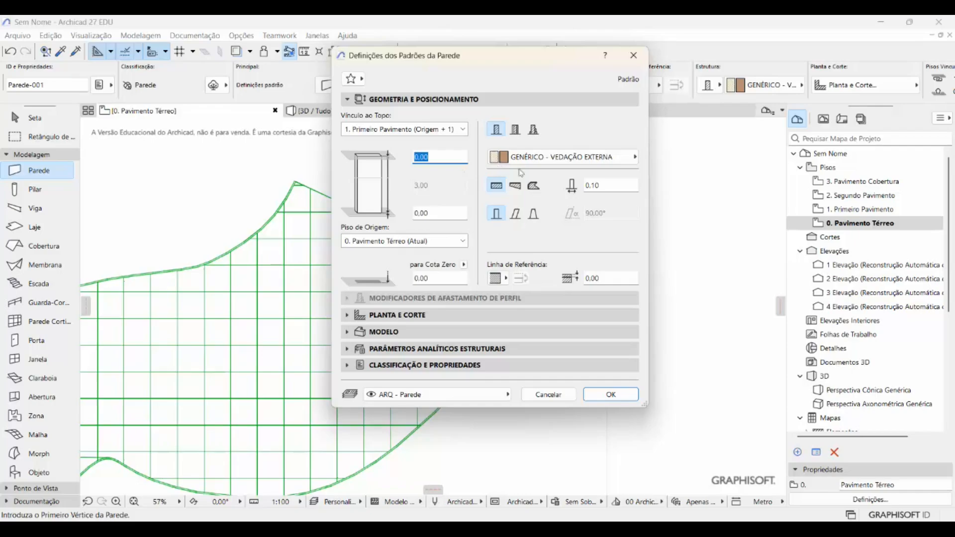
{"action": "left_click", "coordinate": [555, 158]}
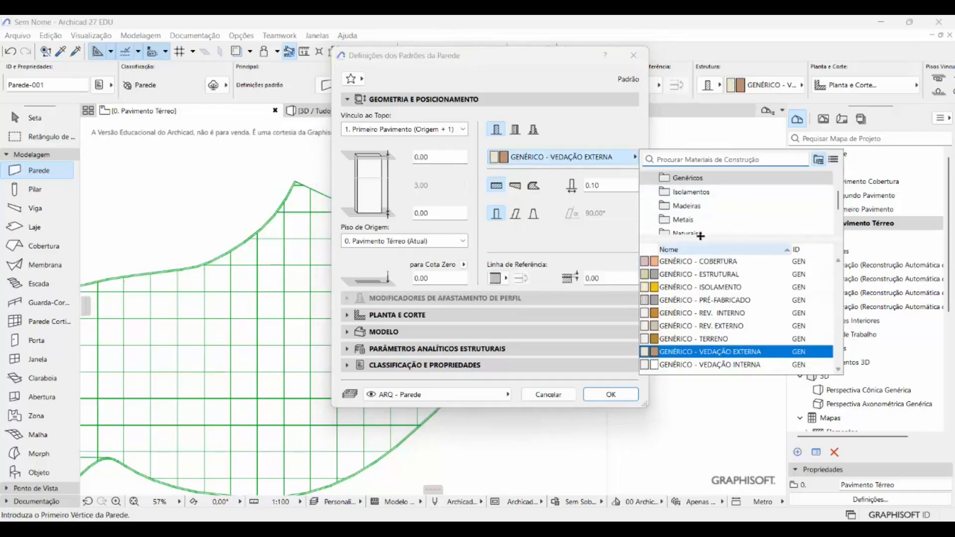
{"action": "scroll", "coordinate": [688, 209], "scroll_direction": "up", "scroll_amount": 2}
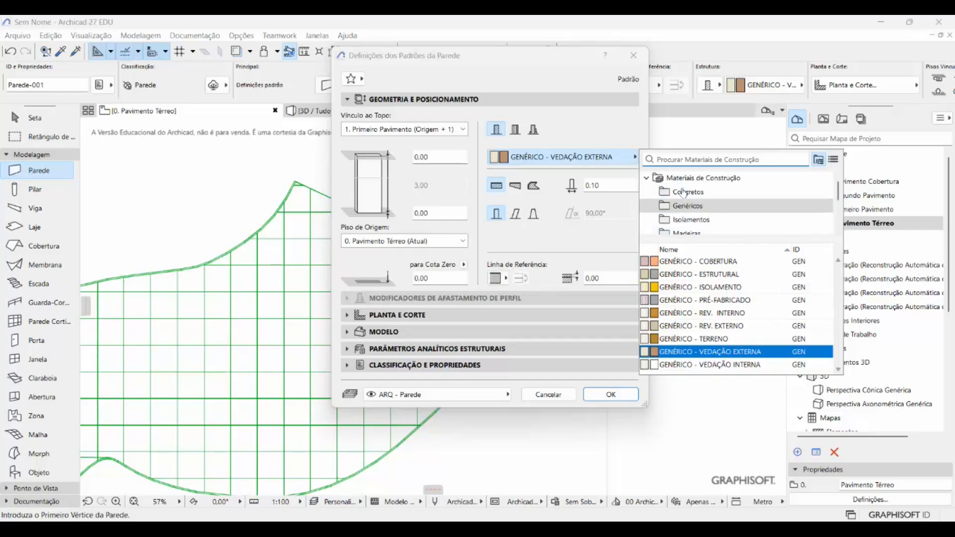
{"action": "left_click", "coordinate": [515, 129]}
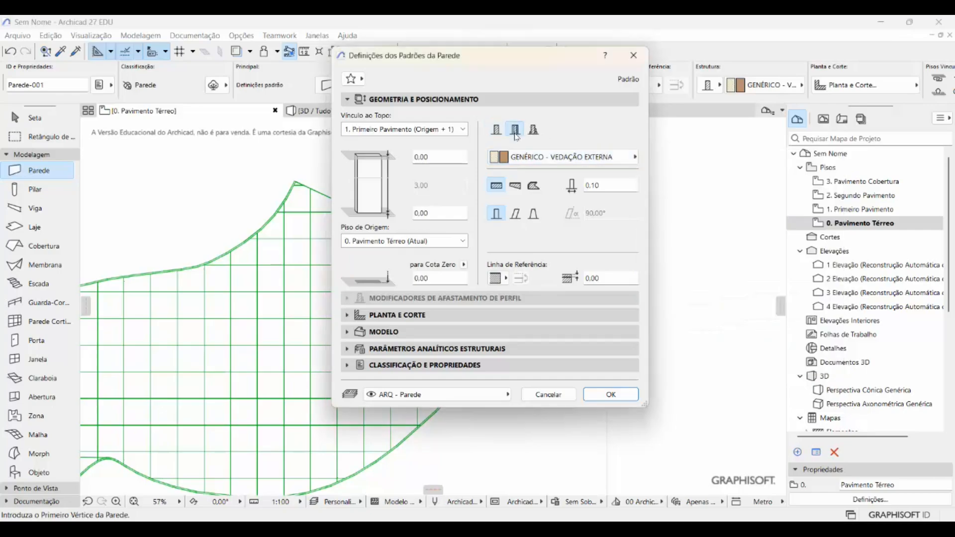
{"action": "left_click", "coordinate": [633, 158]}
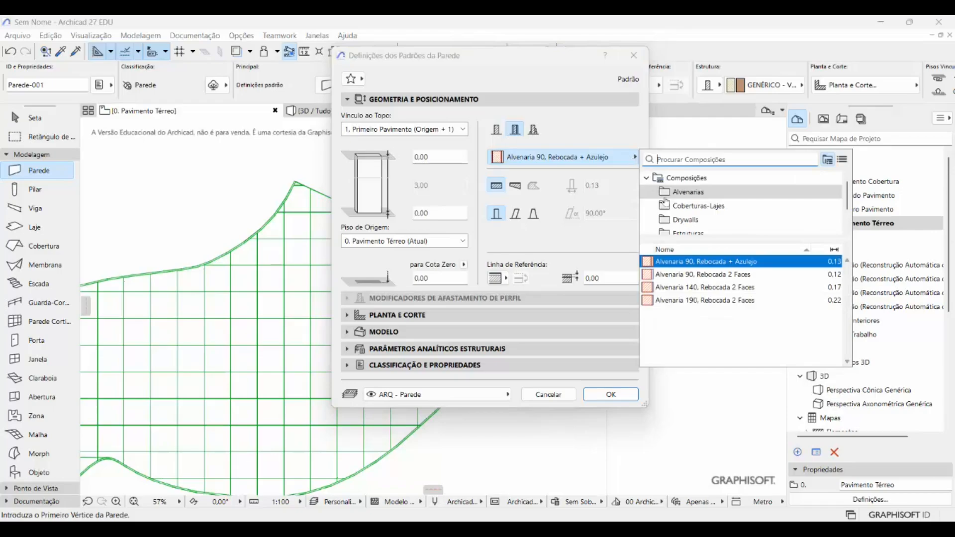
{"action": "left_click", "coordinate": [706, 223]}
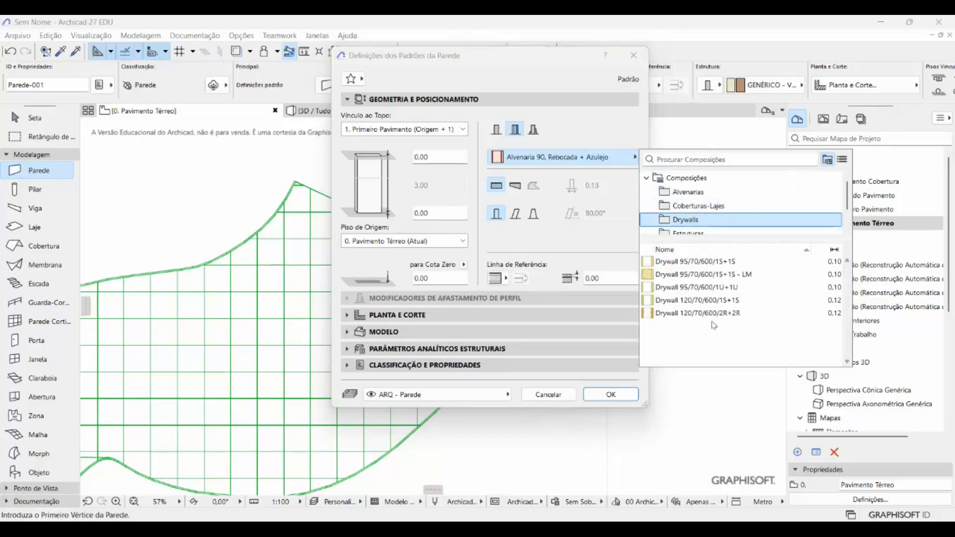
{"action": "left_click", "coordinate": [698, 288]}
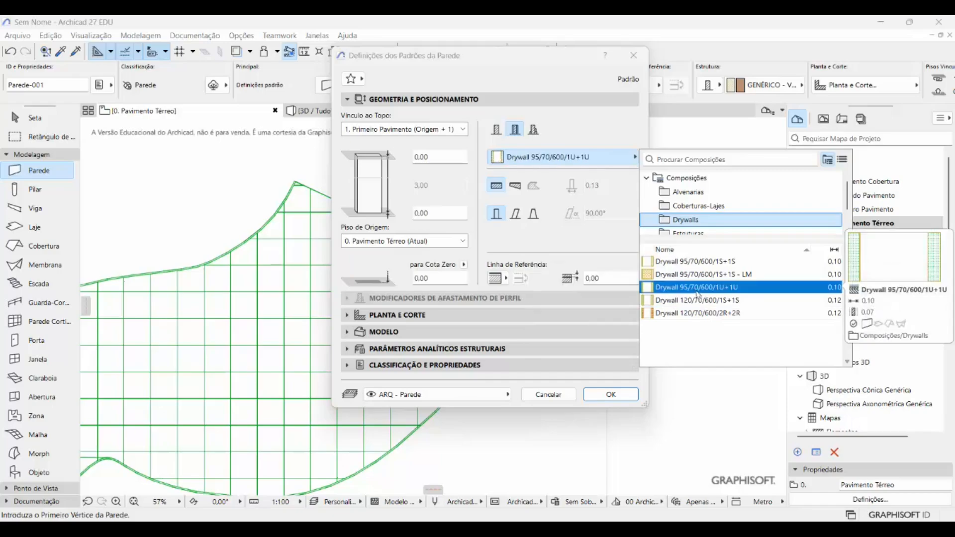
{"action": "left_click", "coordinate": [699, 294]}
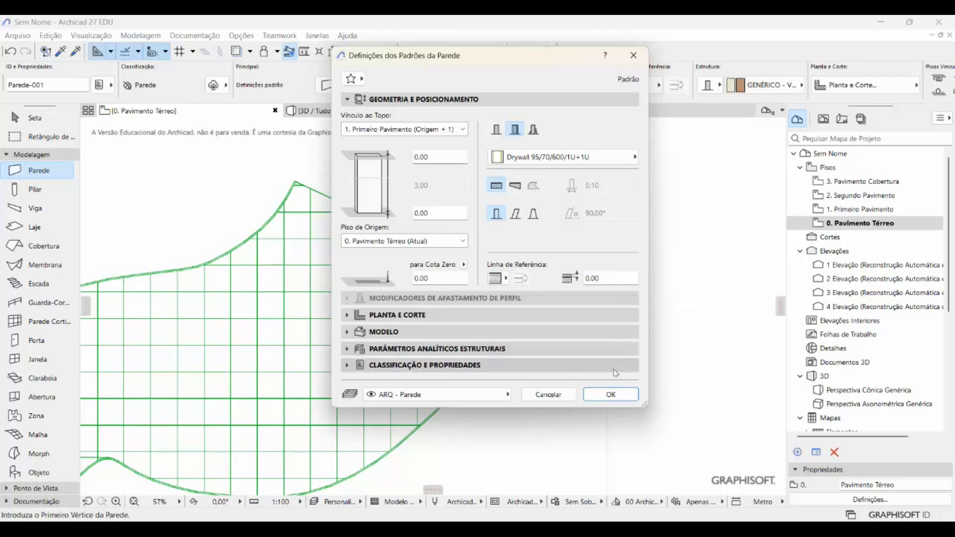
{"action": "left_click", "coordinate": [611, 395]}
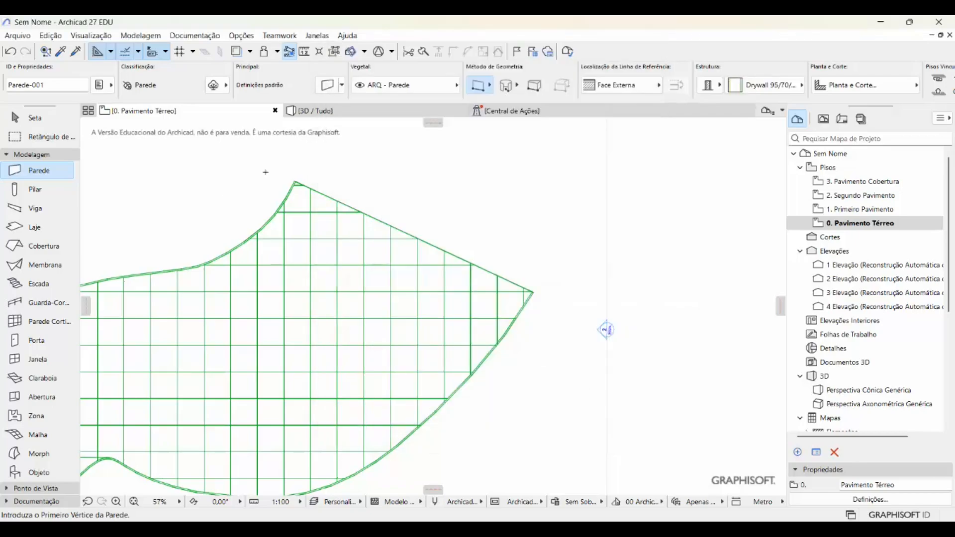
- Set the default wall's top link to Não Vinculado and its height to 12,00, and accept the settings
{"action": "left_click", "coordinate": [327, 85]}
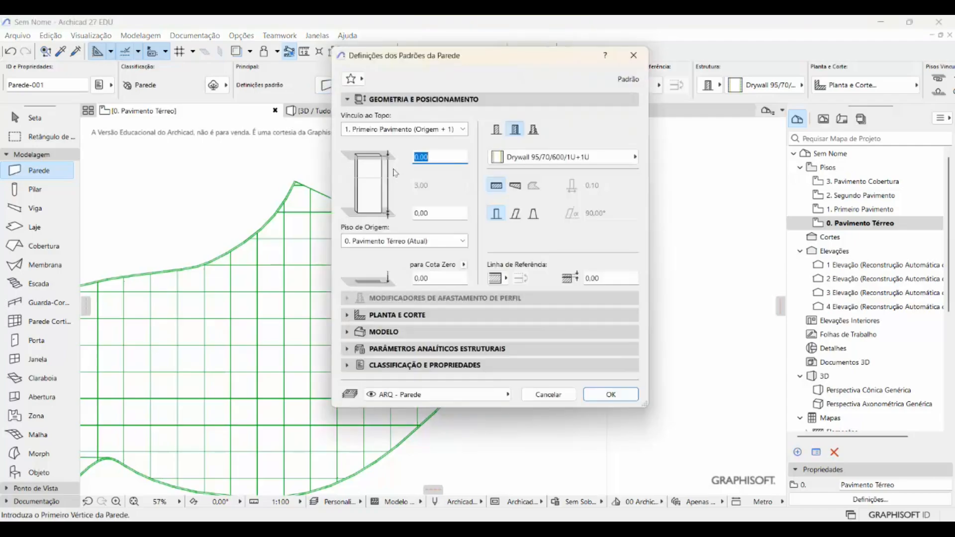
{"action": "left_click", "coordinate": [410, 130]}
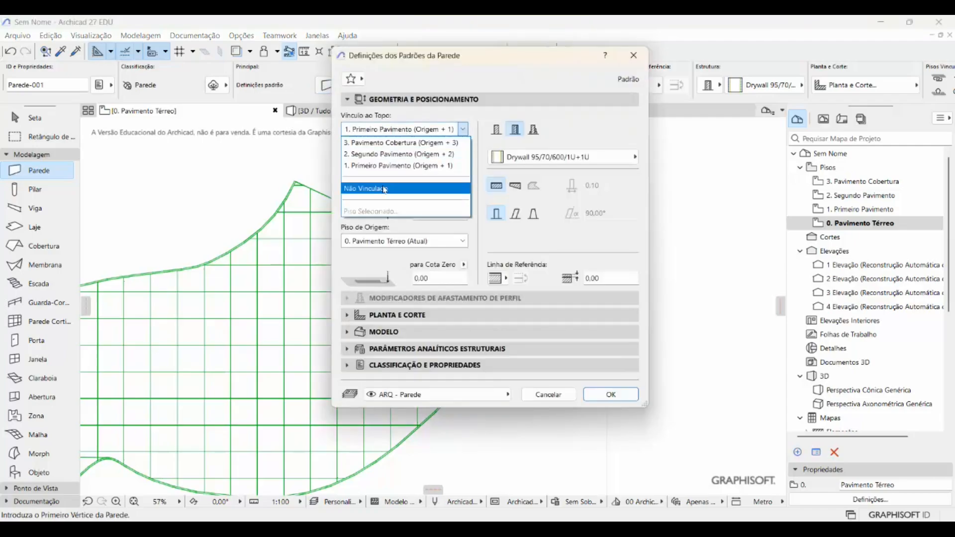
{"action": "left_click", "coordinate": [385, 190]}
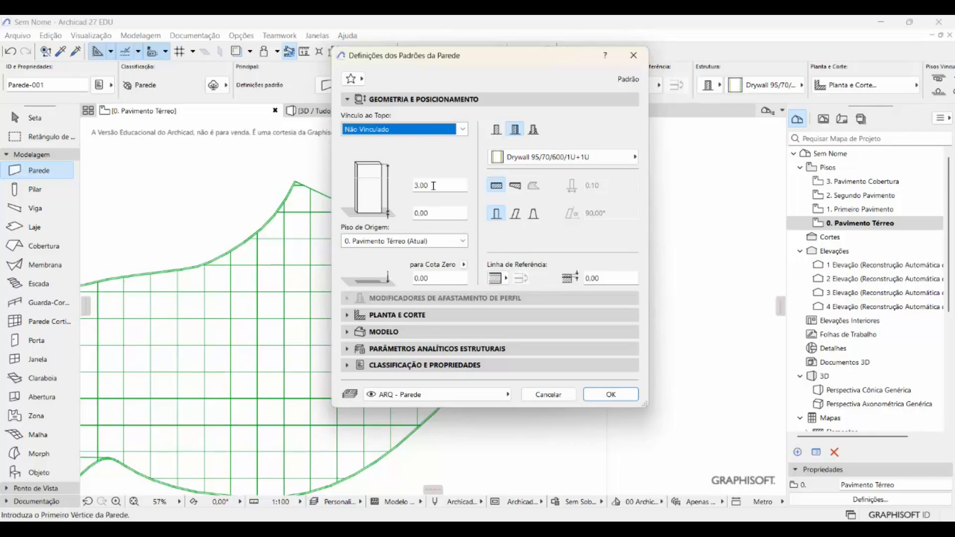
{"action": "double_click", "coordinate": [434, 186]}
{"action": "type", "text": "1"}
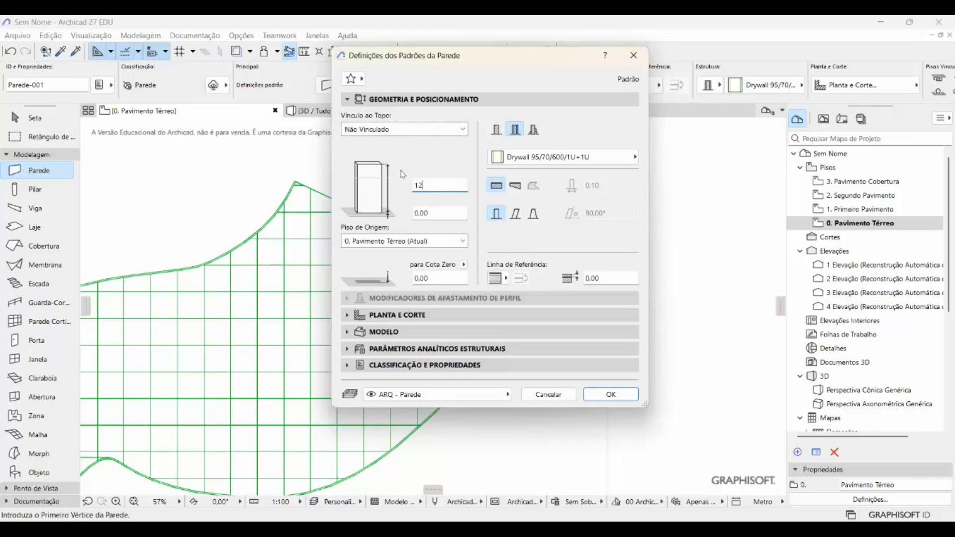
{"action": "type", "text": "2,00"}
{"action": "left_click", "coordinate": [610, 394]}
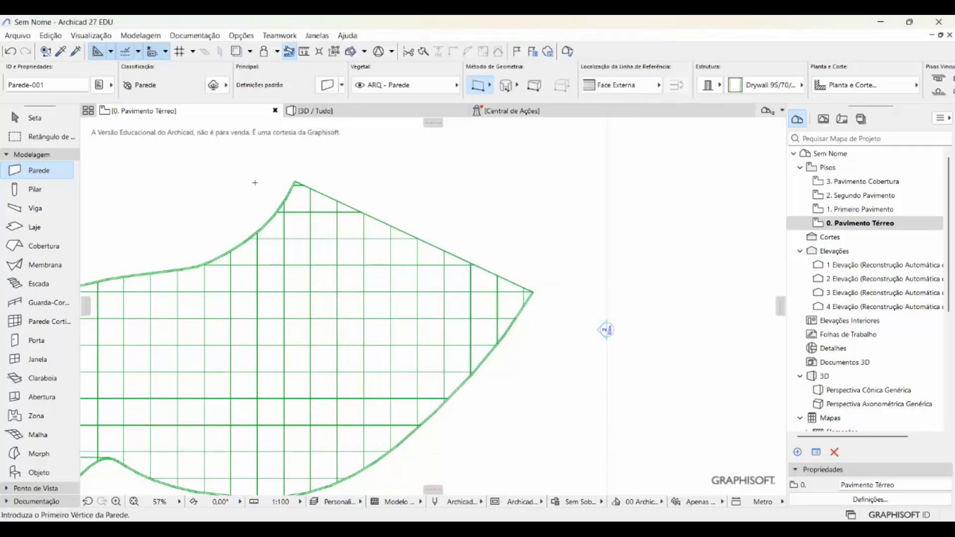
- Draw a straight wall about 24,85 long diagonally across the building's pointed end, crossing both curved edges, and show it in 3D
{"action": "left_click", "coordinate": [256, 182]}
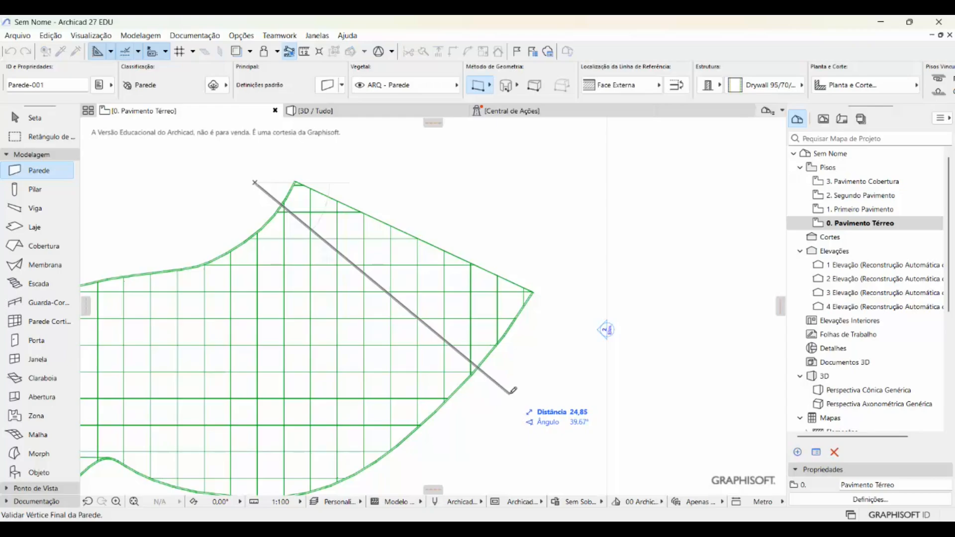
{"action": "left_click", "coordinate": [511, 392]}
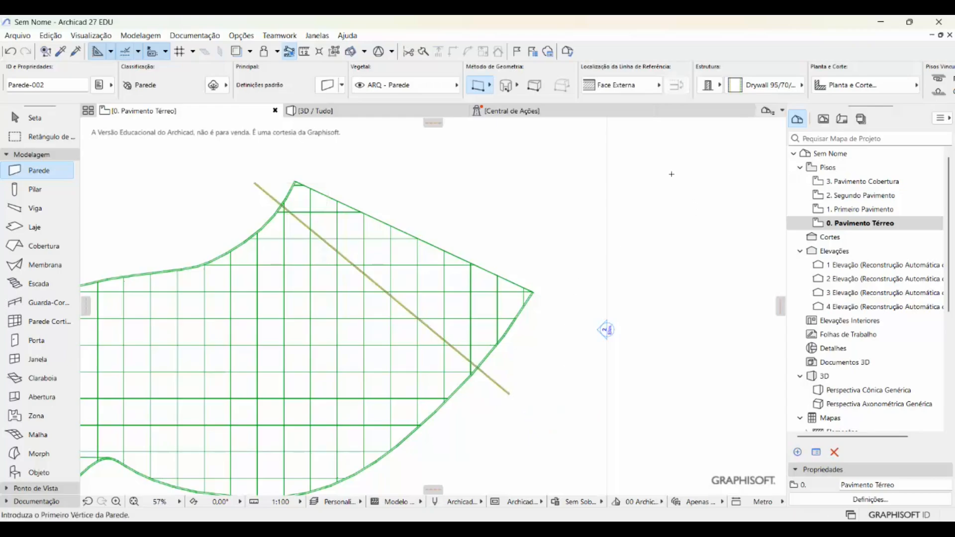
{"action": "left_click", "coordinate": [318, 111]}
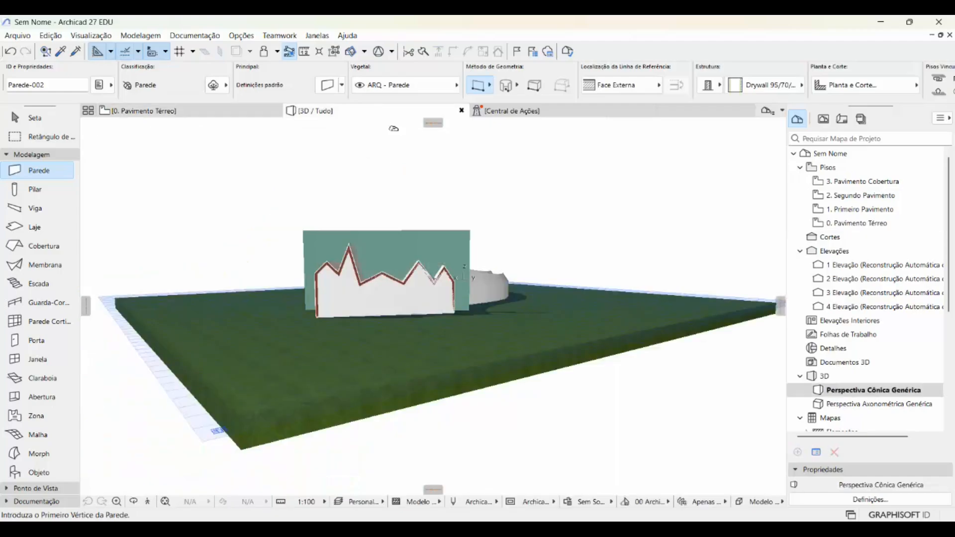
{"action": "scroll", "coordinate": [431, 208], "scroll_direction": "up", "scroll_amount": 5}
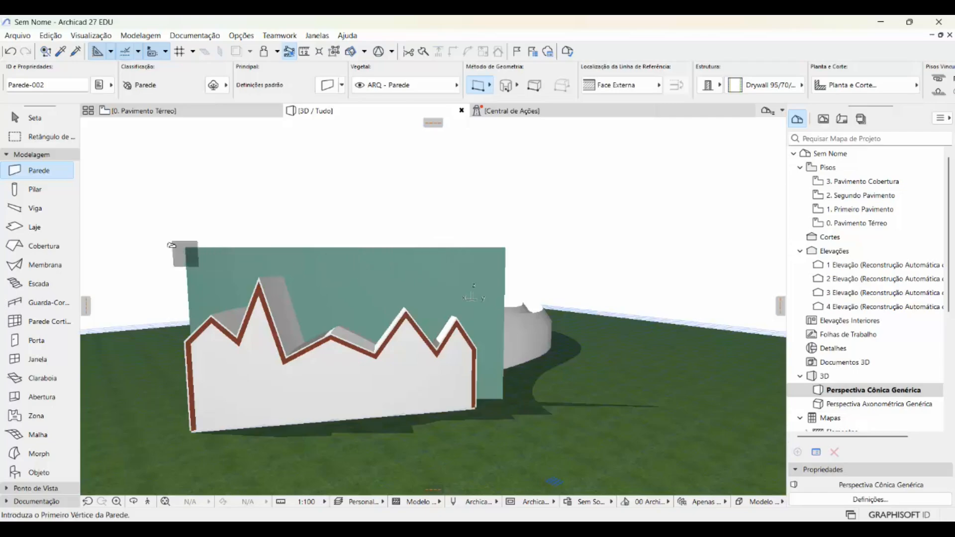
- Open the solid element operations and add the new drywall wall as the target
{"action": "left_click", "coordinate": [131, 37]}
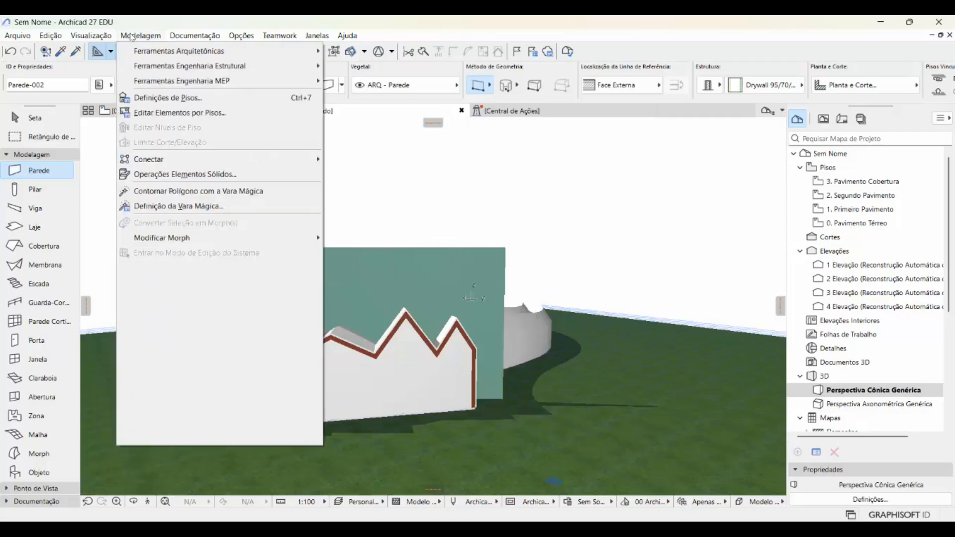
{"action": "left_click", "coordinate": [185, 174]}
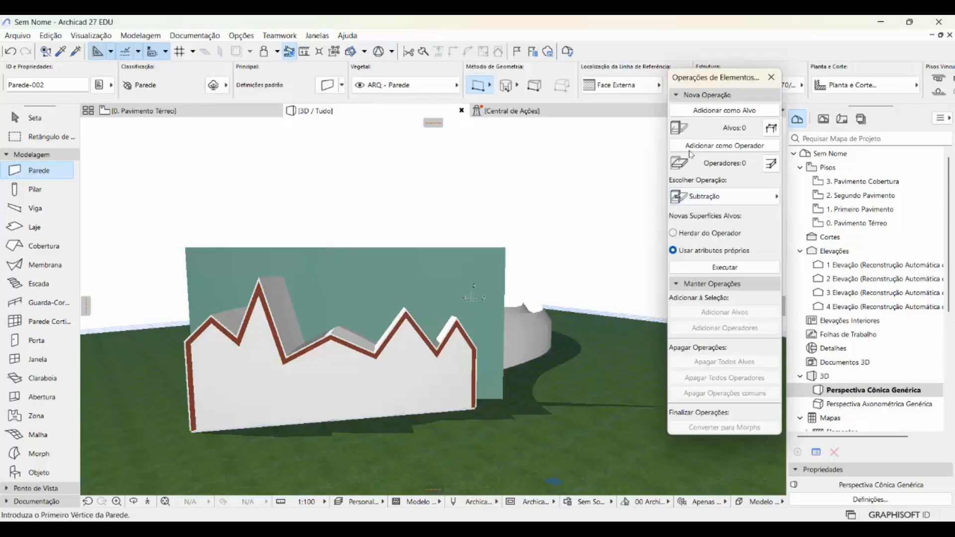
{"action": "left_click", "coordinate": [35, 118]}
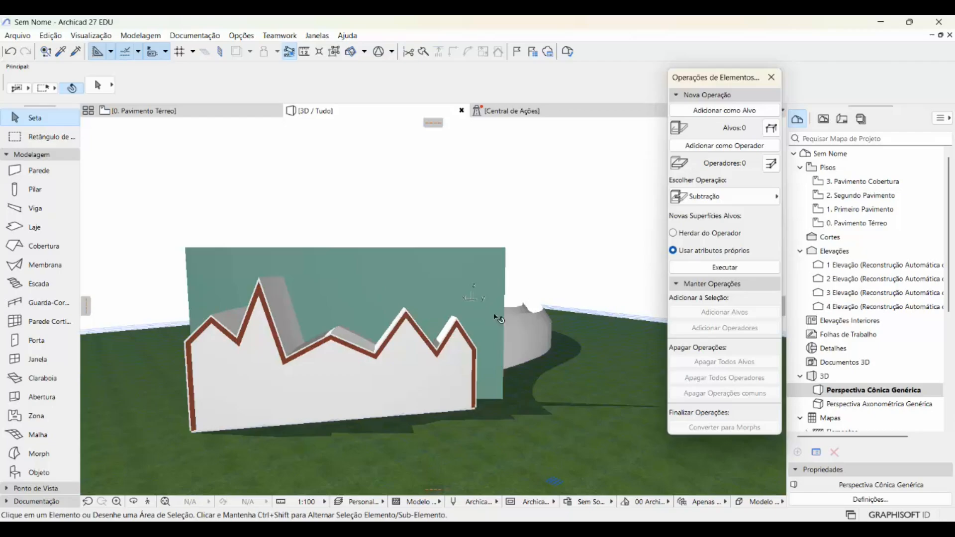
{"action": "left_click", "coordinate": [364, 268]}
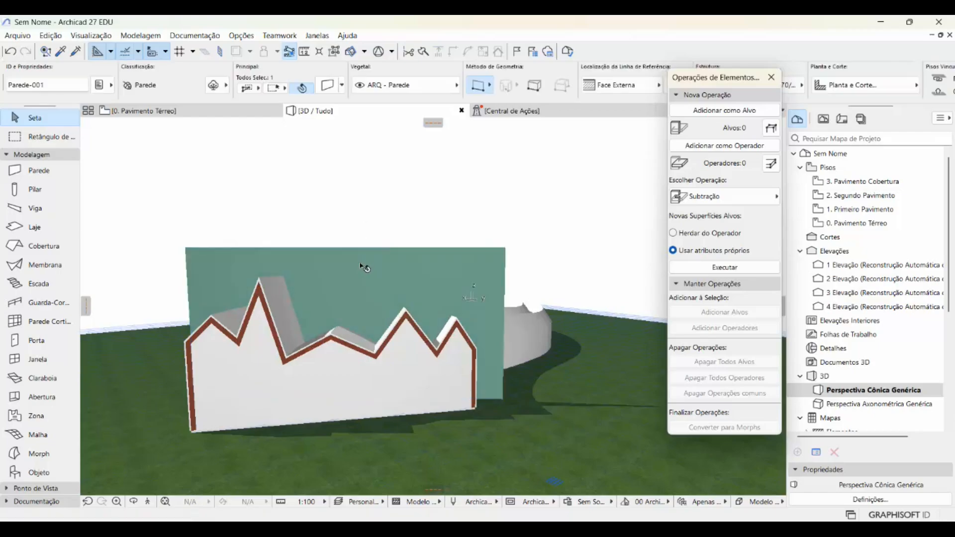
{"action": "left_click", "coordinate": [718, 112]}
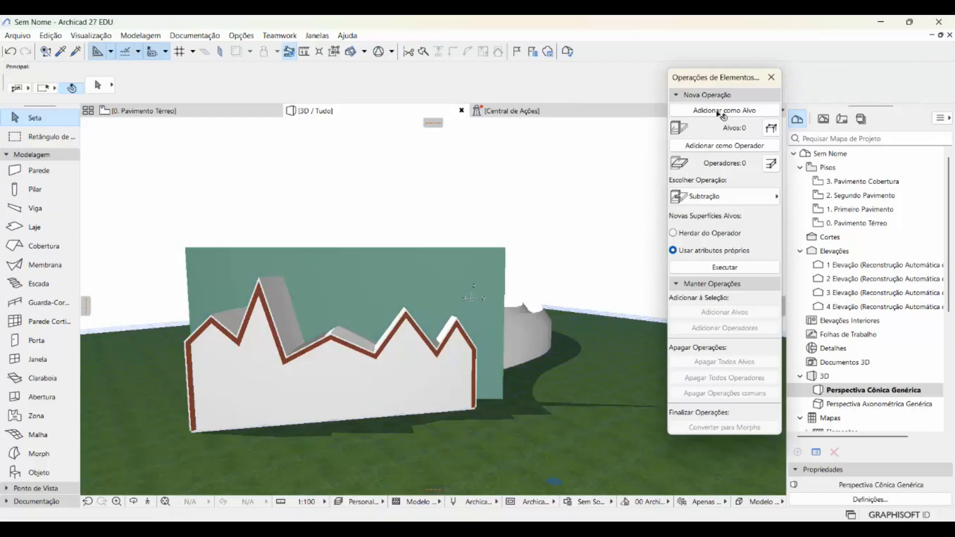
{"action": "left_click", "coordinate": [722, 113]}
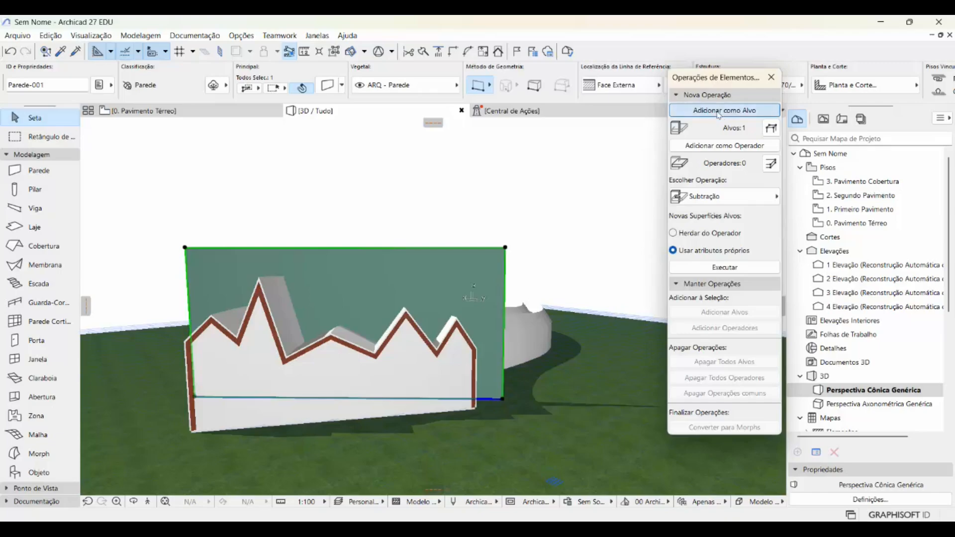
- Add the 004 Volume de interseção morph as the operator of the solid operation and clear the selection
{"action": "left_click", "coordinate": [579, 151]}
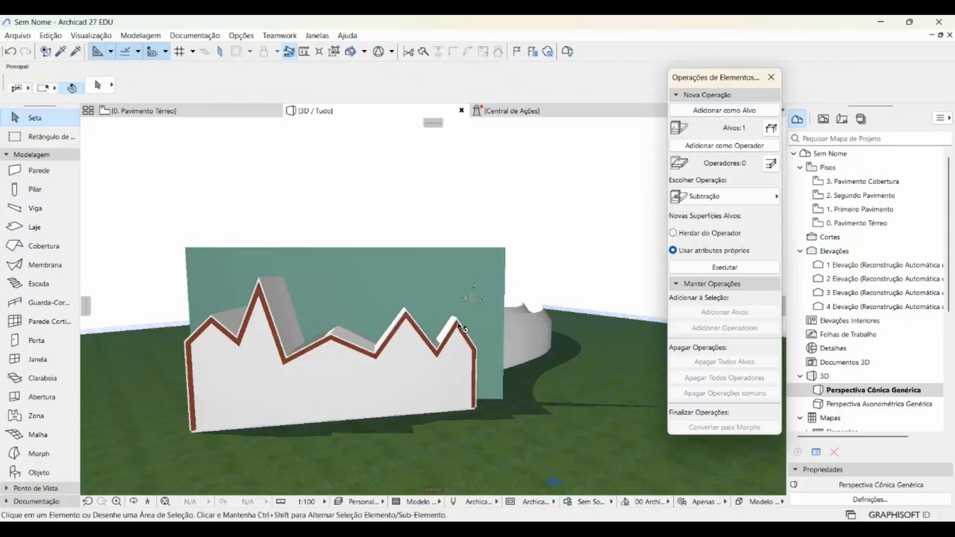
{"action": "left_click", "coordinate": [307, 383]}
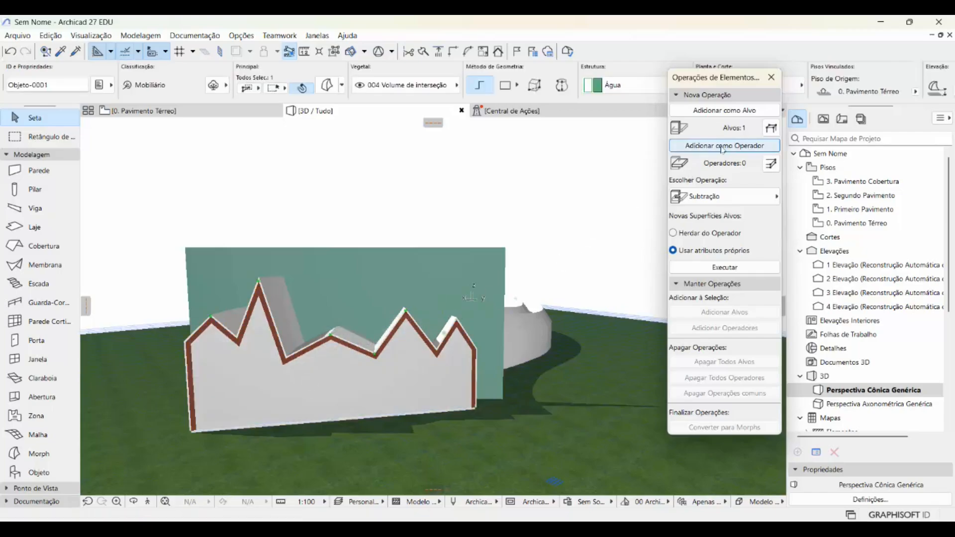
{"action": "left_click", "coordinate": [543, 191]}
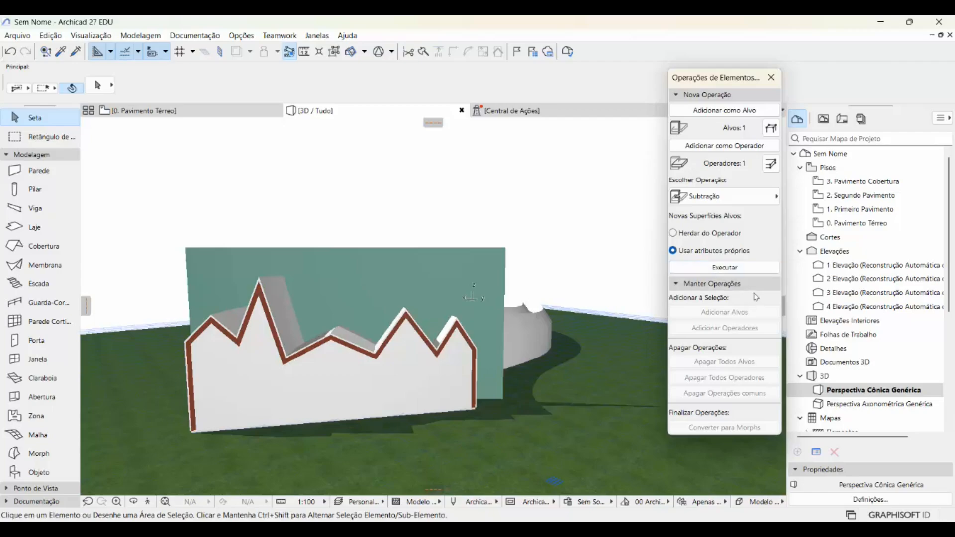
- Run the solid operation on the drywall wall as Interseção with the intersection volume, and close the solid element operations
{"action": "left_click", "coordinate": [746, 203]}
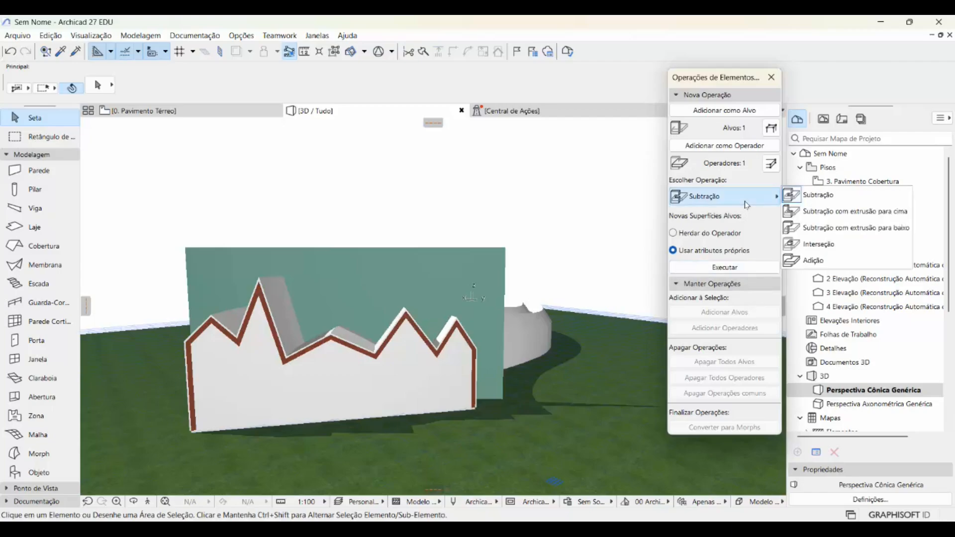
{"action": "left_click", "coordinate": [807, 245]}
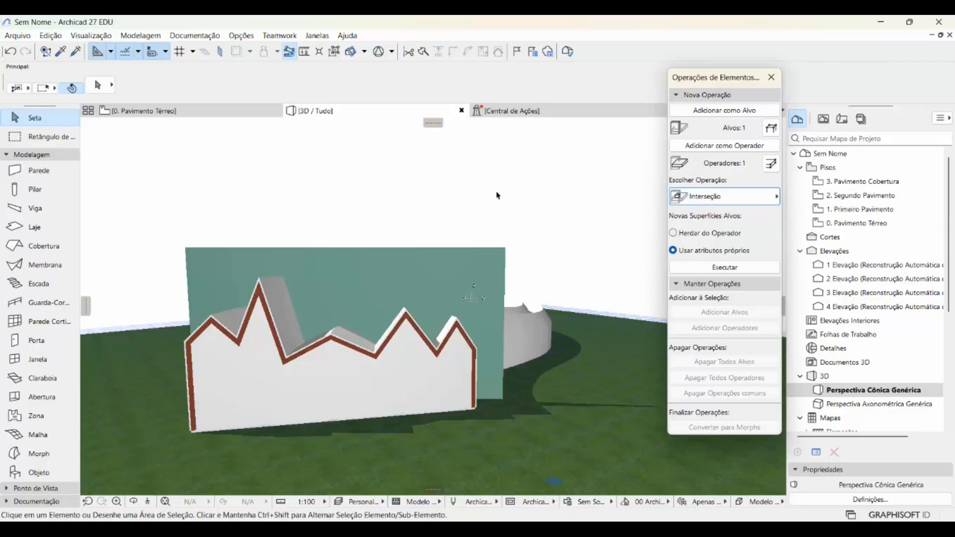
{"action": "left_click", "coordinate": [725, 267]}
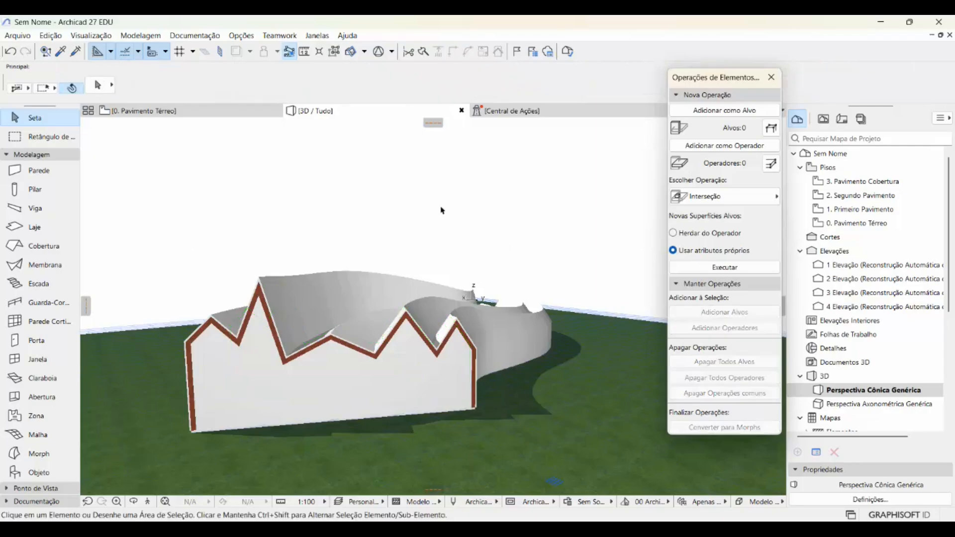
{"action": "left_click", "coordinate": [772, 77]}
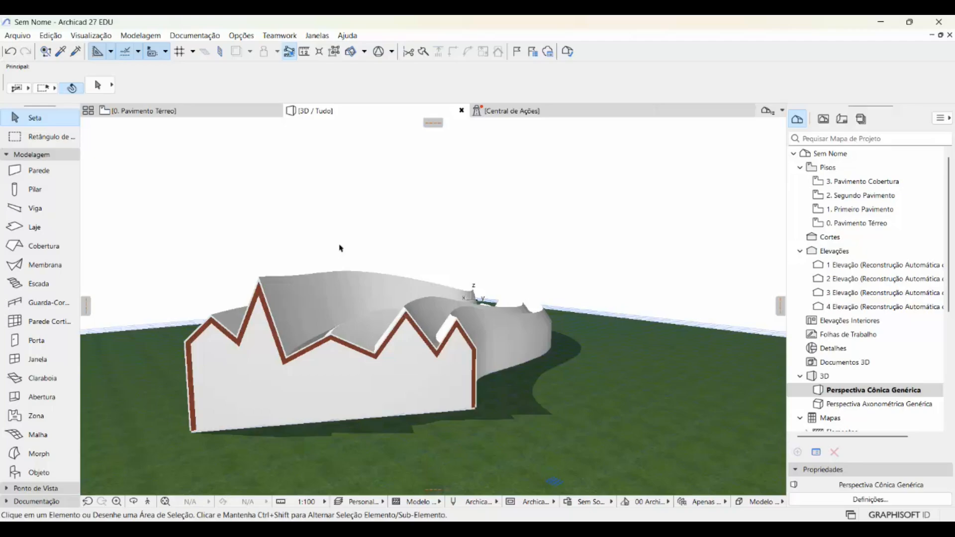
- Hide the 004 Volume de interseção layer and inspect the trimmed drywall wall at the building's open end
{"action": "key", "text": "ctrl+l"}
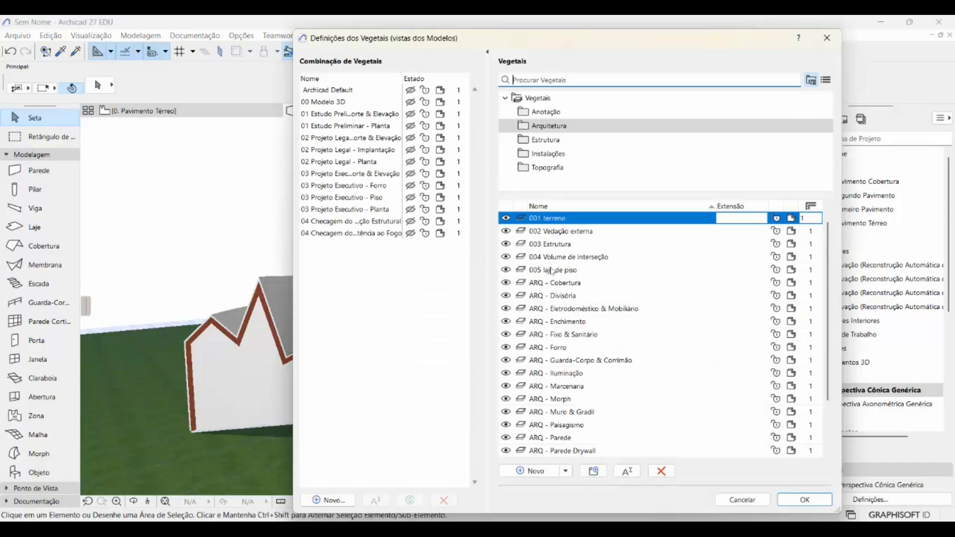
{"action": "left_click", "coordinate": [512, 257]}
{"action": "left_click", "coordinate": [801, 500]}
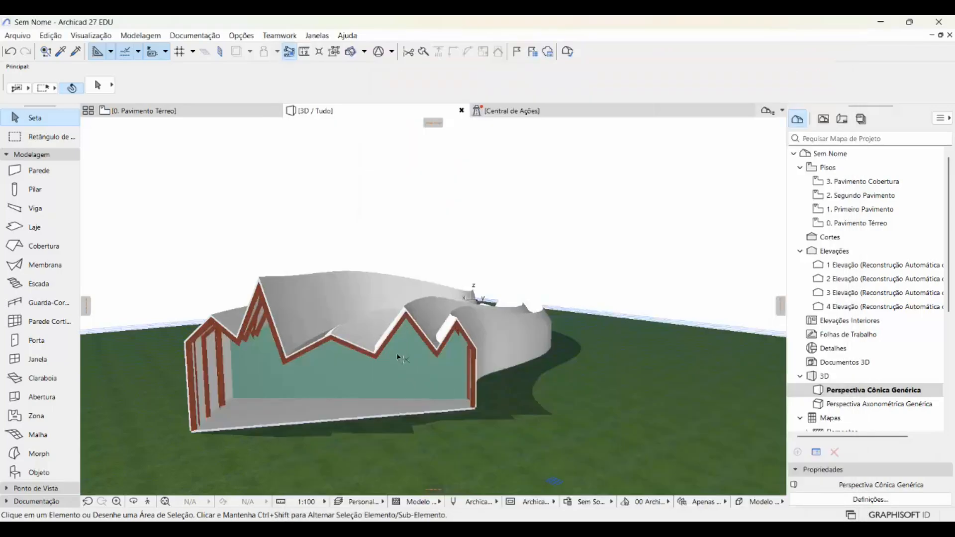
{"action": "mouse_move", "coordinate": [408, 303]}
{"action": "left_mouse_down"}
{"action": "mouse_move", "coordinate": [407, 284]}
{"action": "mouse_move", "coordinate": [259, 333]}
{"action": "mouse_move", "coordinate": [158, 348]}
{"action": "mouse_move", "coordinate": [276, 370]}
{"action": "left_mouse_up"}
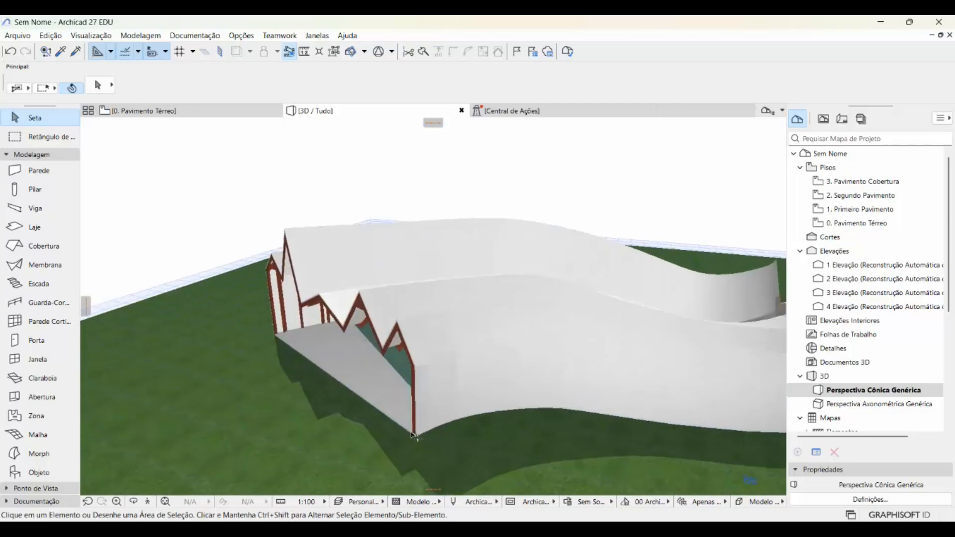
{"action": "left_click_drag", "start_coordinate": [415, 437], "coordinate": [474, 369]}
{"action": "left_click_drag", "start_coordinate": [443, 337], "coordinate": [565, 306]}
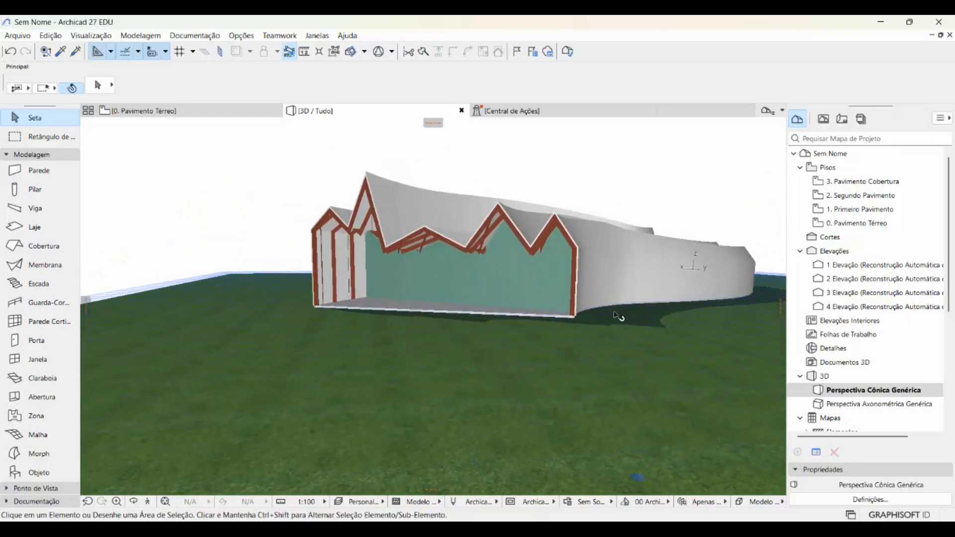
{"action": "scroll", "coordinate": [695, 199], "scroll_direction": "up", "scroll_amount": 2}
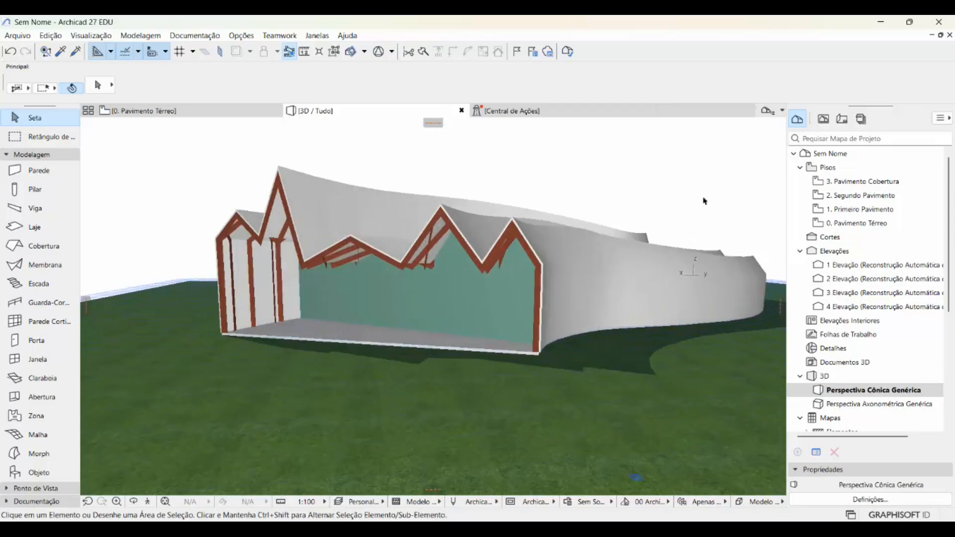
{"action": "middle_click_drag", "start_coordinate": [703, 199], "coordinate": [662, 216]}
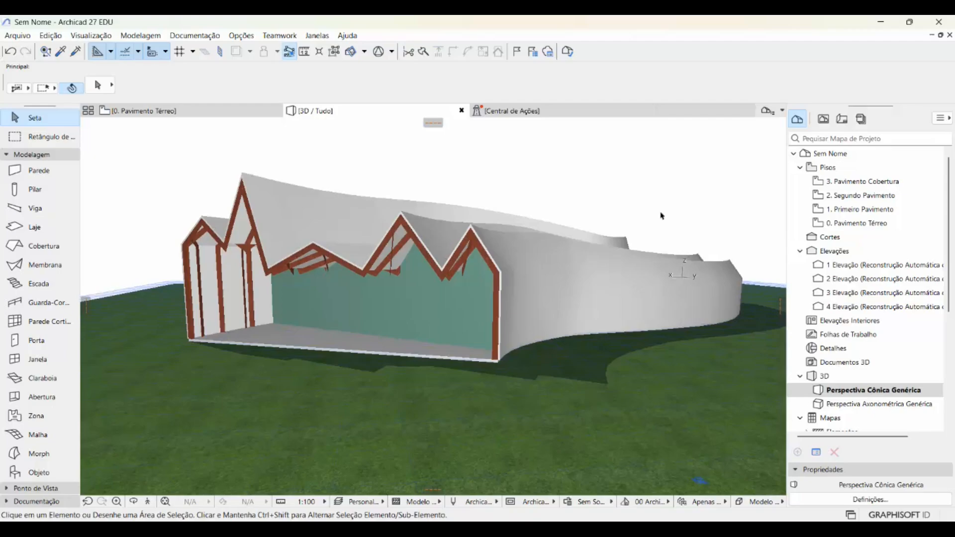